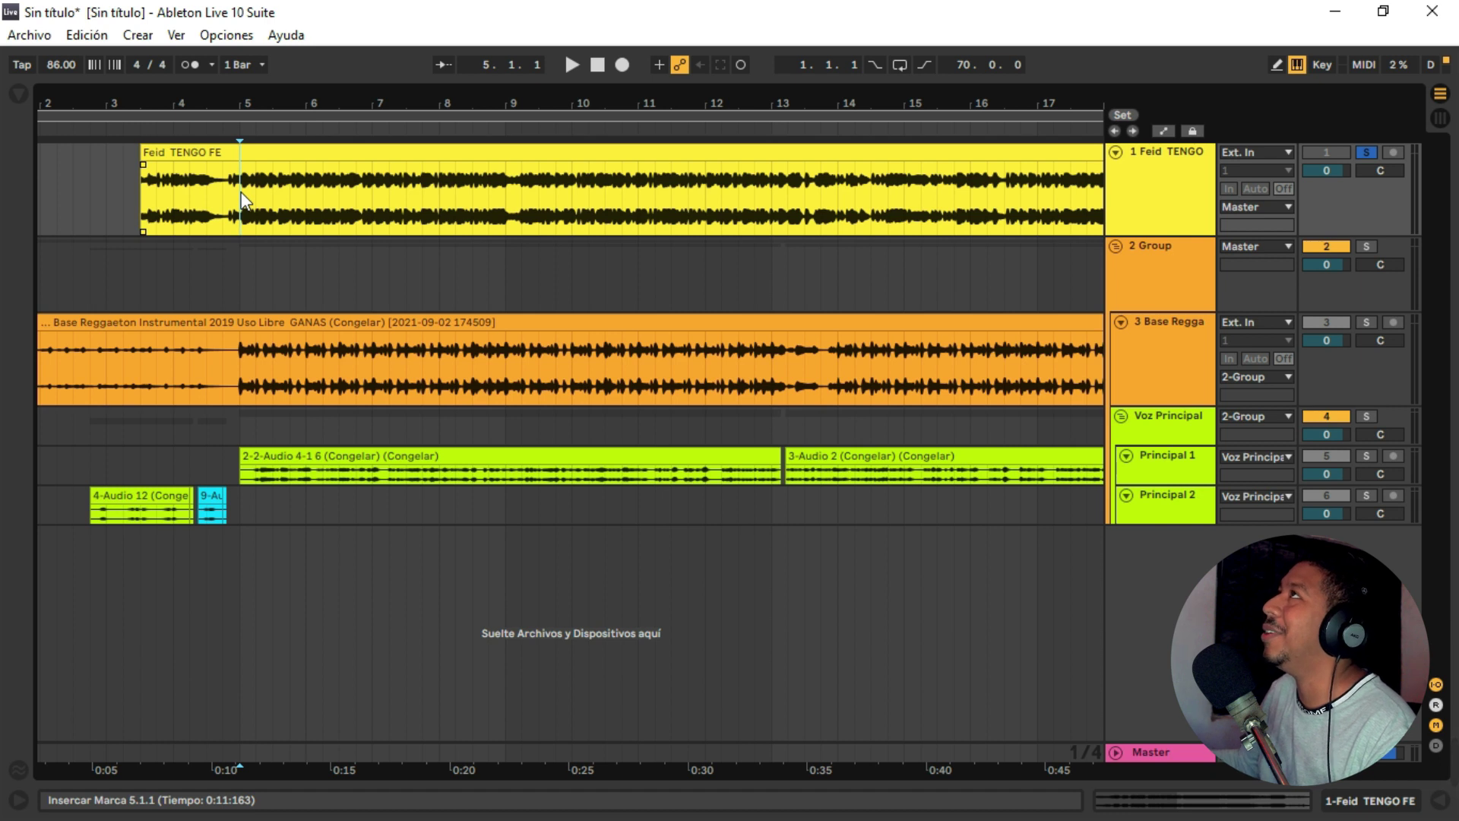
Compare the Feid TENGO FE reference with the Voz Principal group by soloing each in turn and playing from bar 5.
key(space)
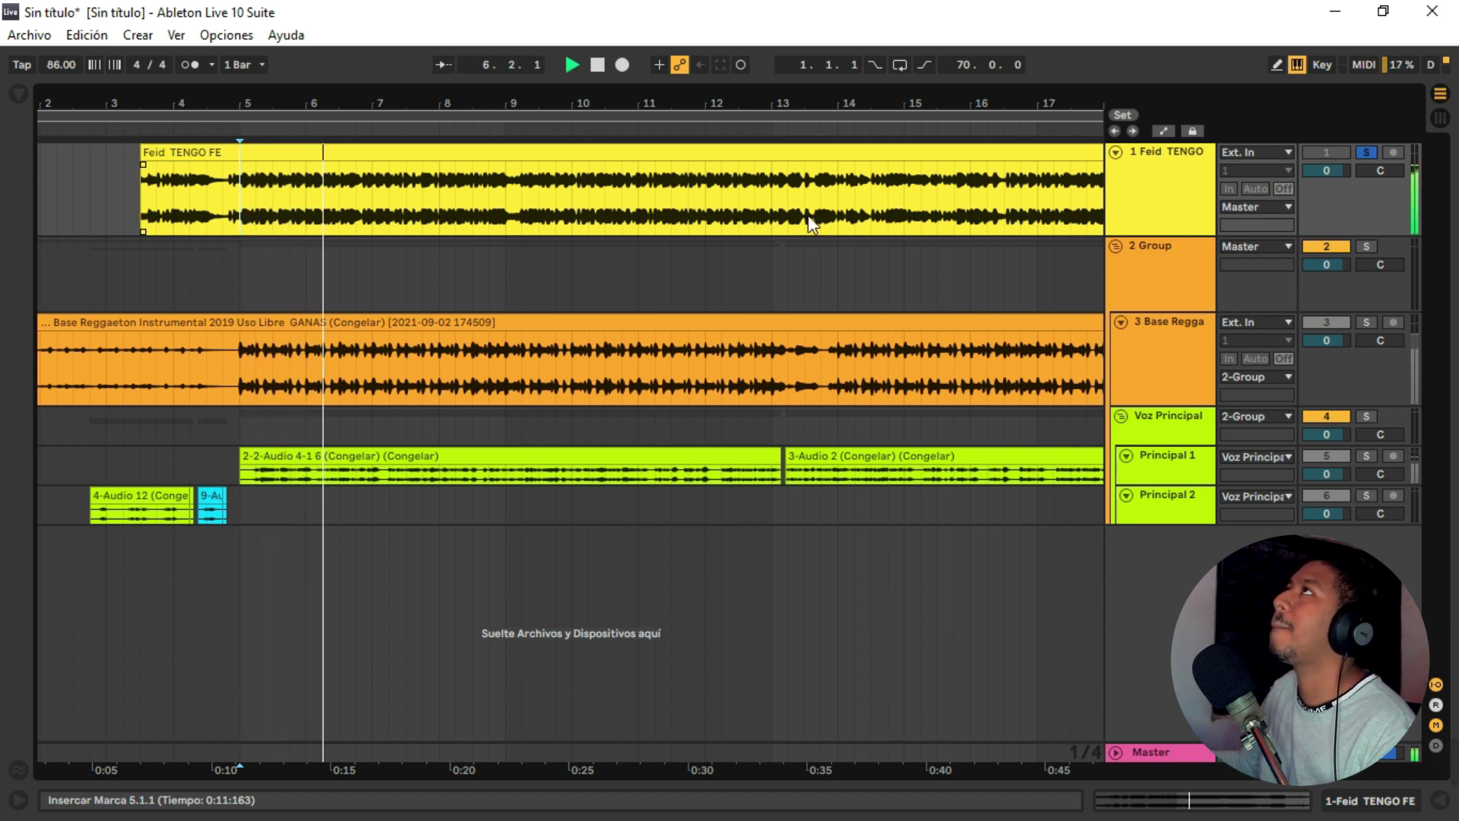
key(space)
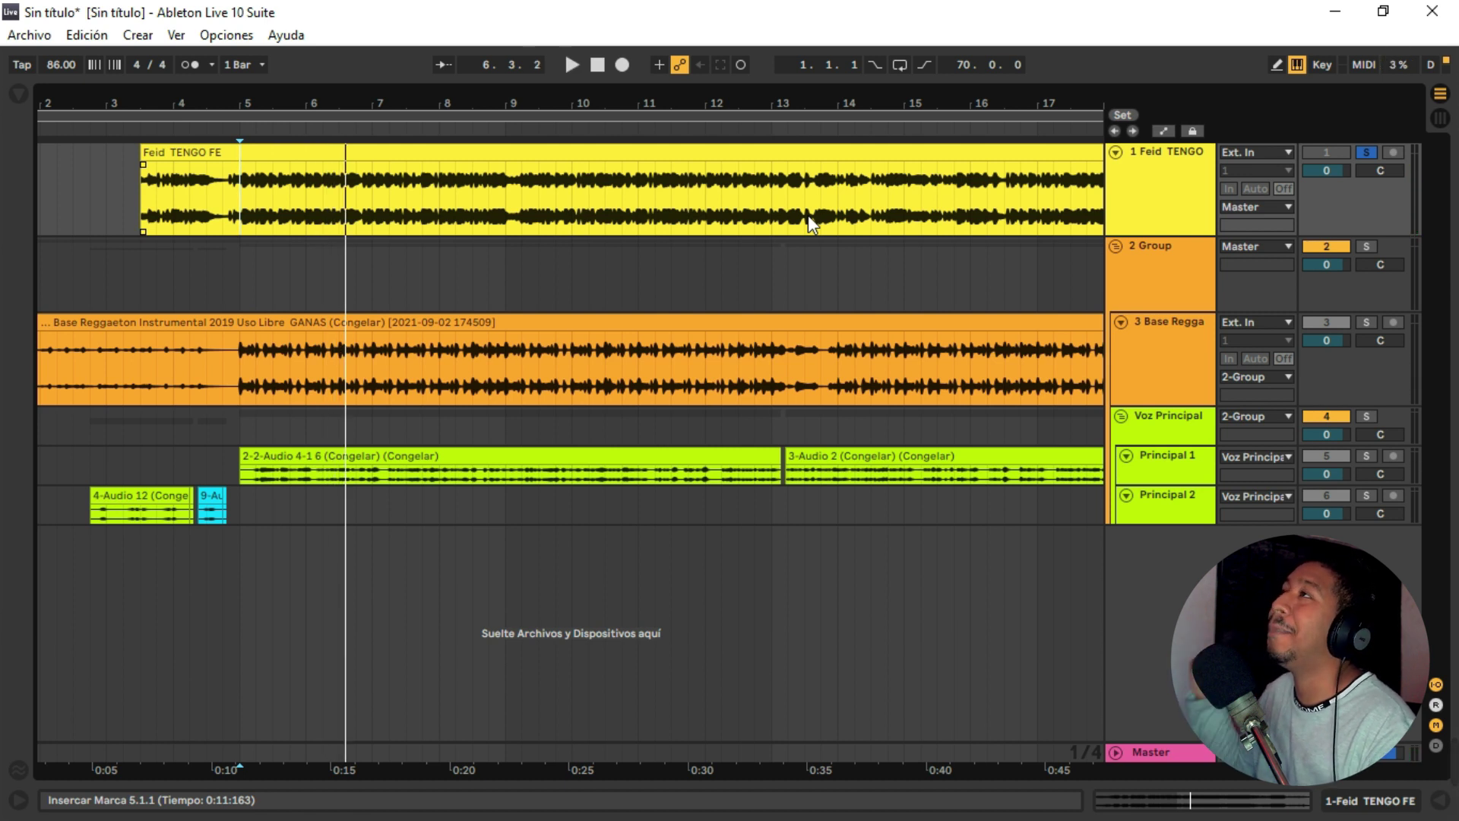
click(1371, 415)
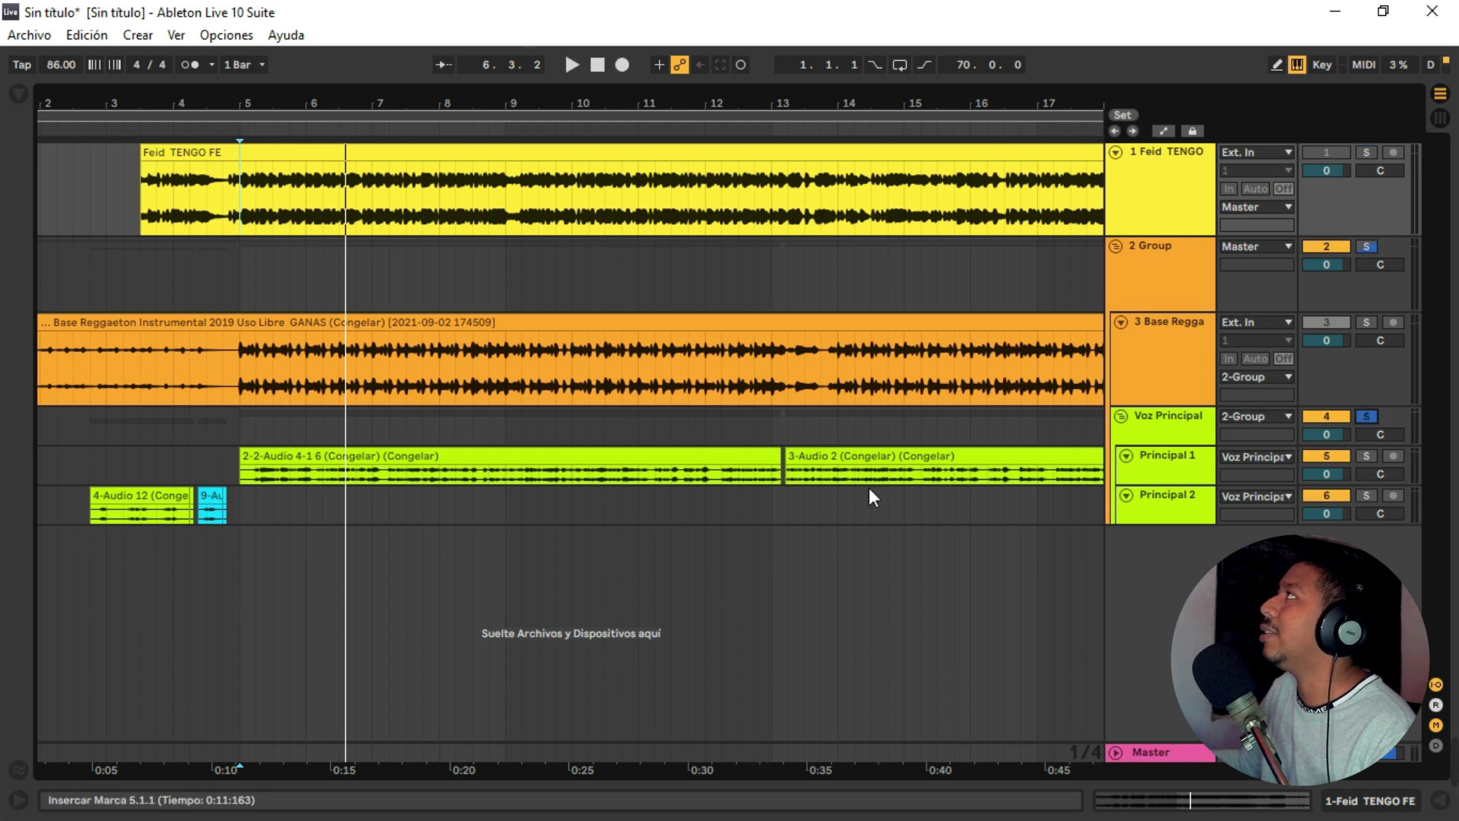
key(space)
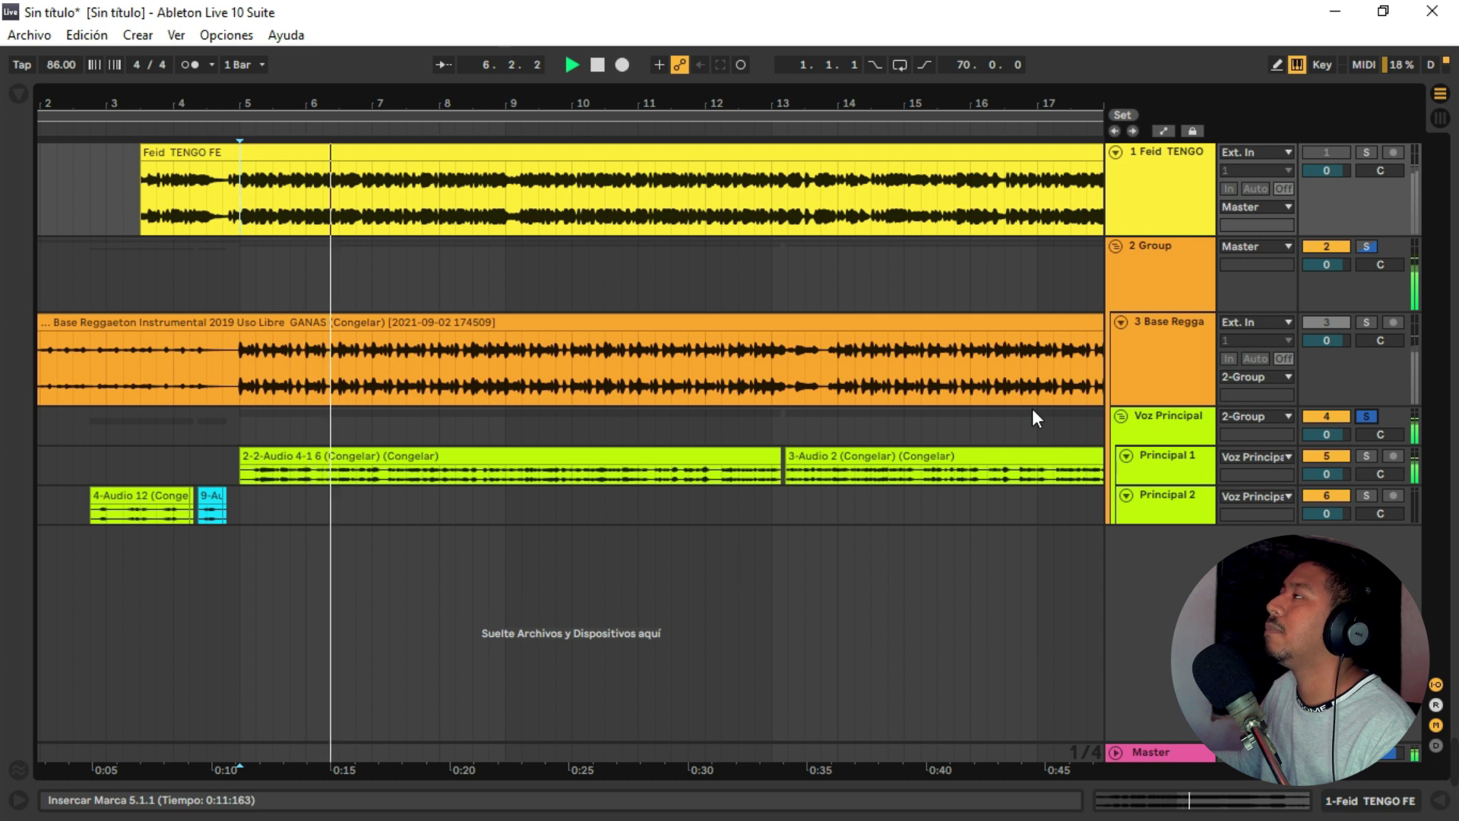
click(1366, 153)
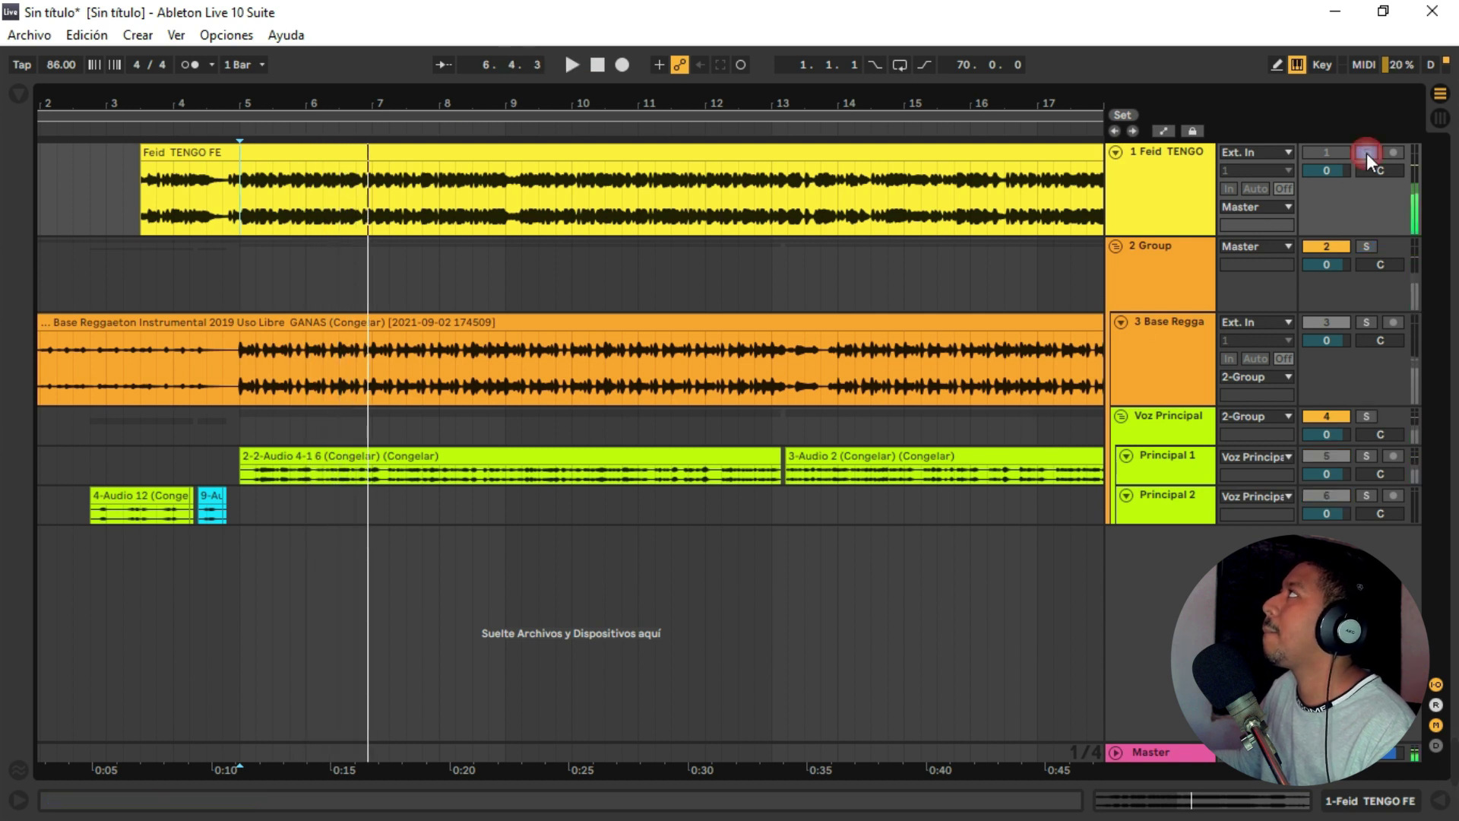
key(space)
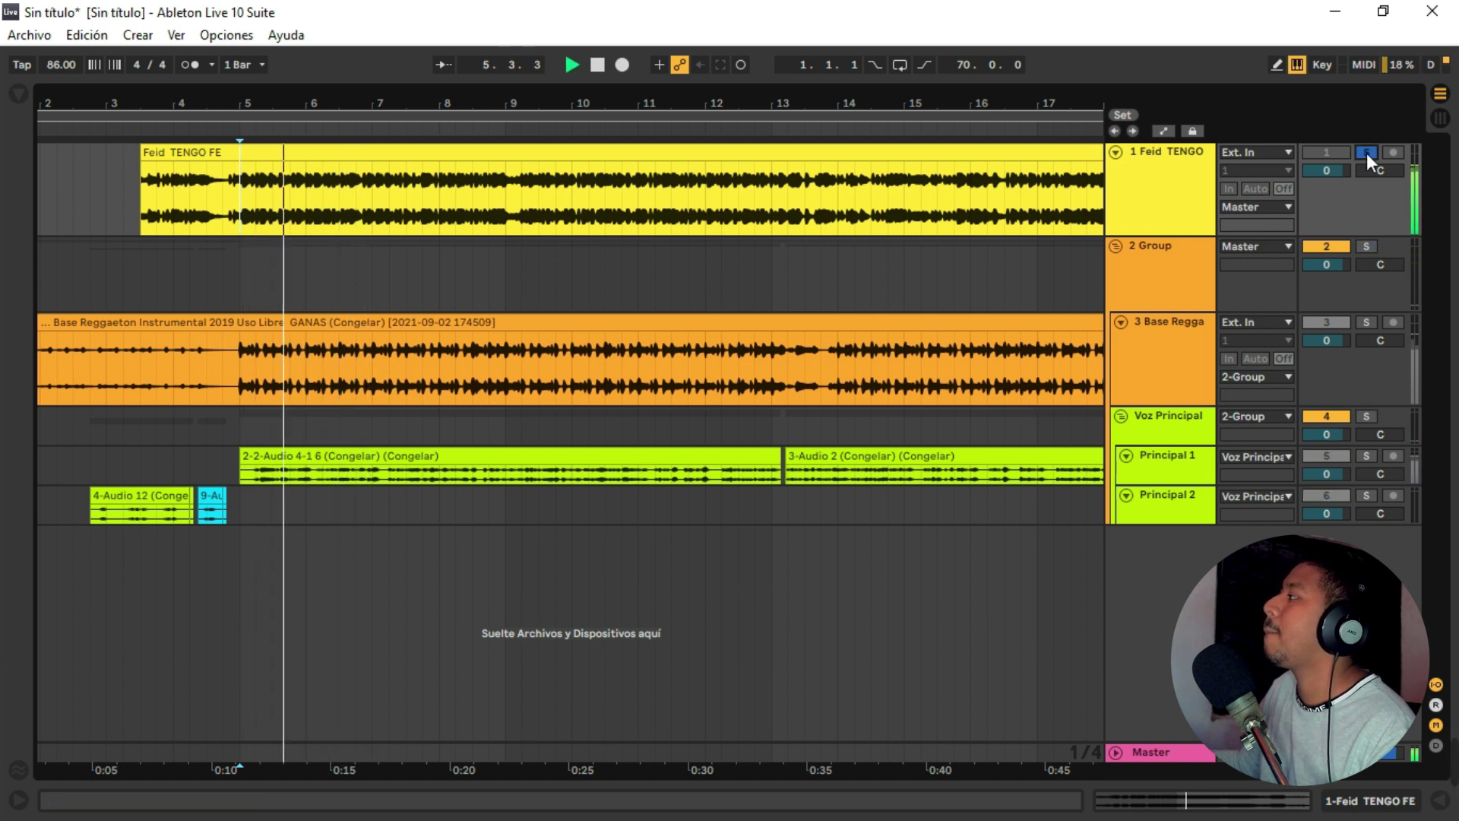
key(space)
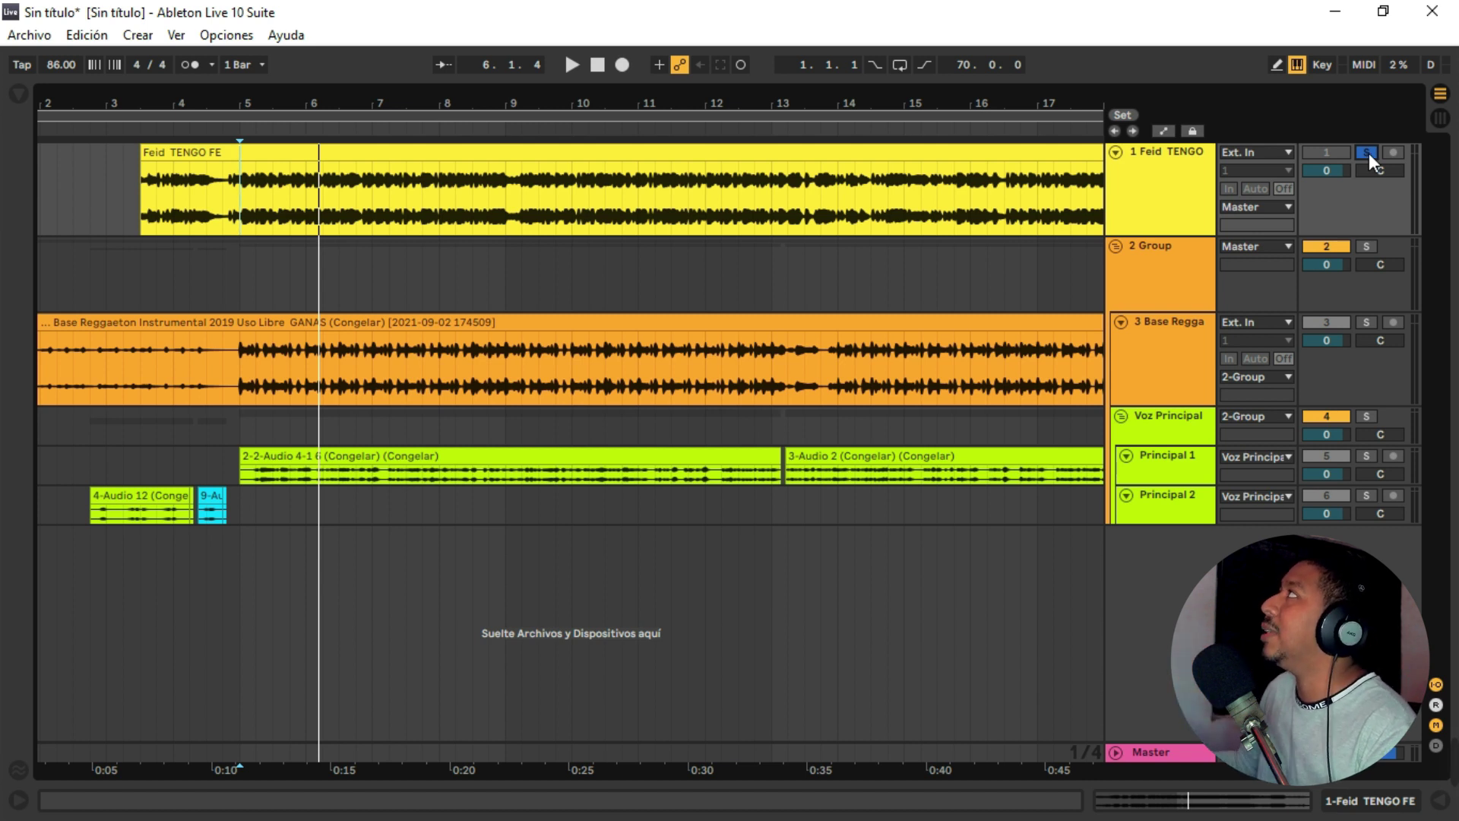
Switch the solo from the reference track to the Voz Principal group and enlarge the Principal 1 track's height.
click(1368, 152)
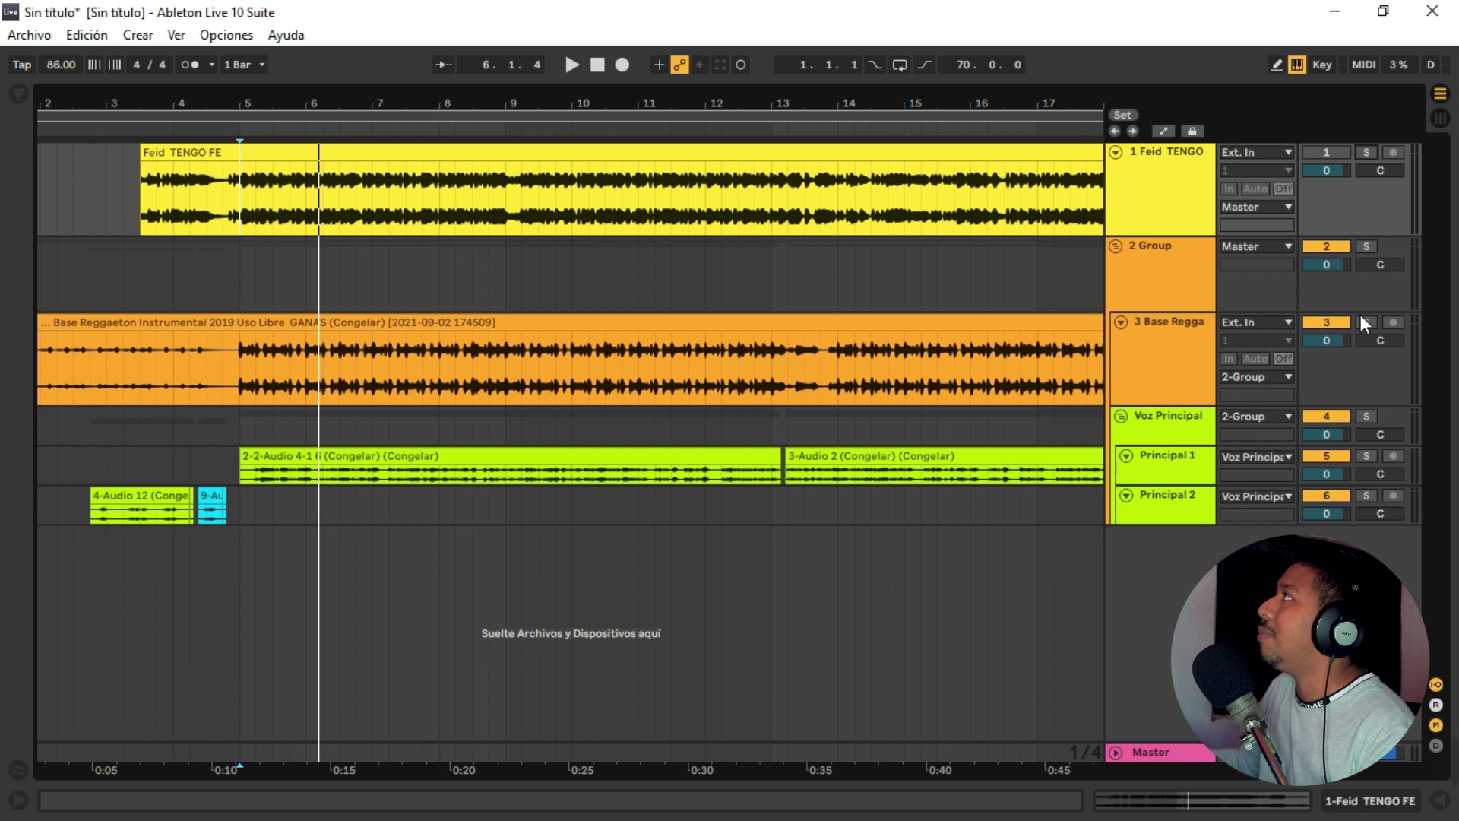
click(1366, 416)
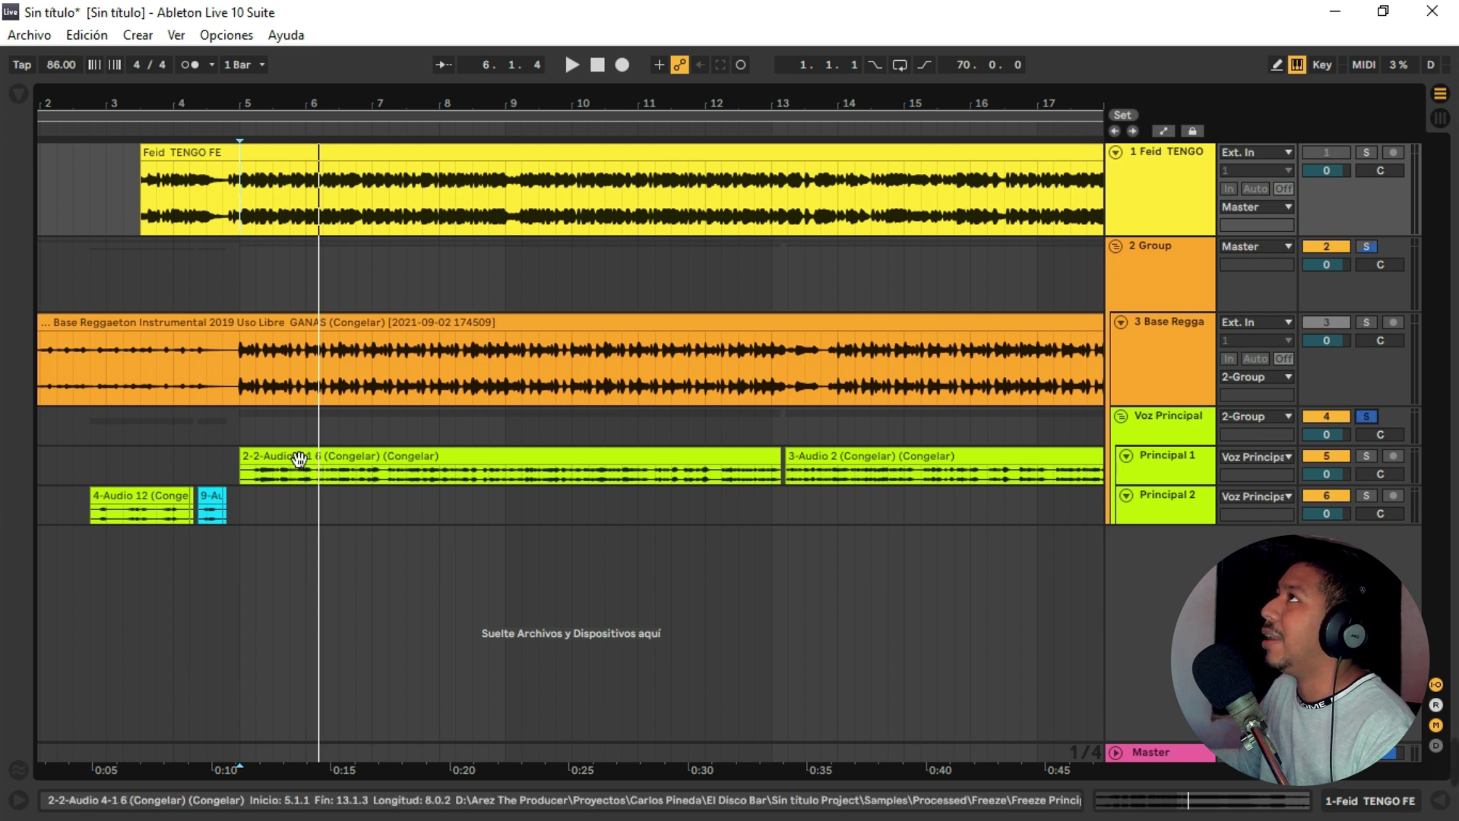
drag(1174, 486, 1174, 540)
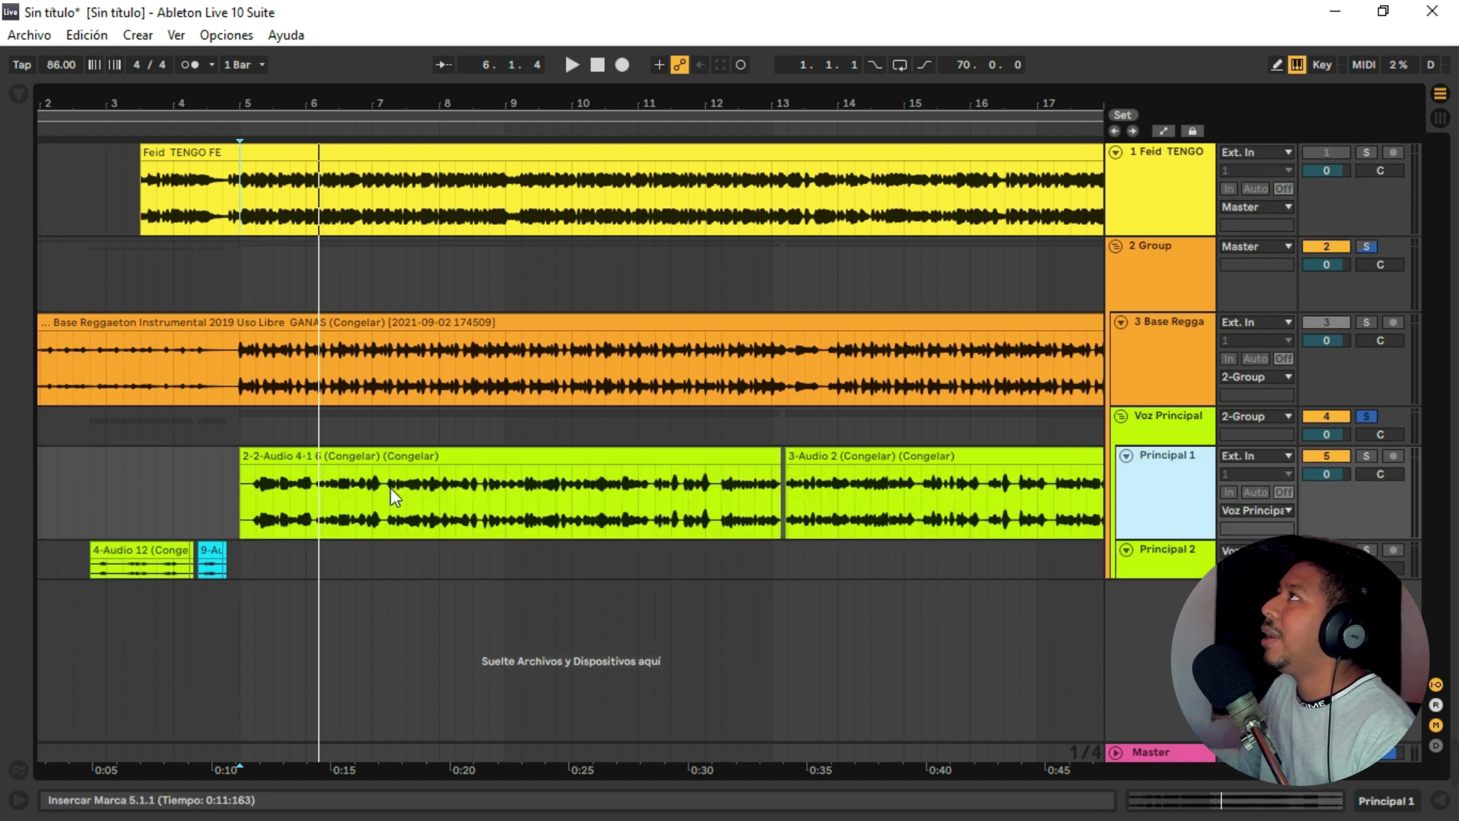
Switch to the Session view, show the Voz Principal group's device chain and open the browser.
click(260, 493)
key(Tab)
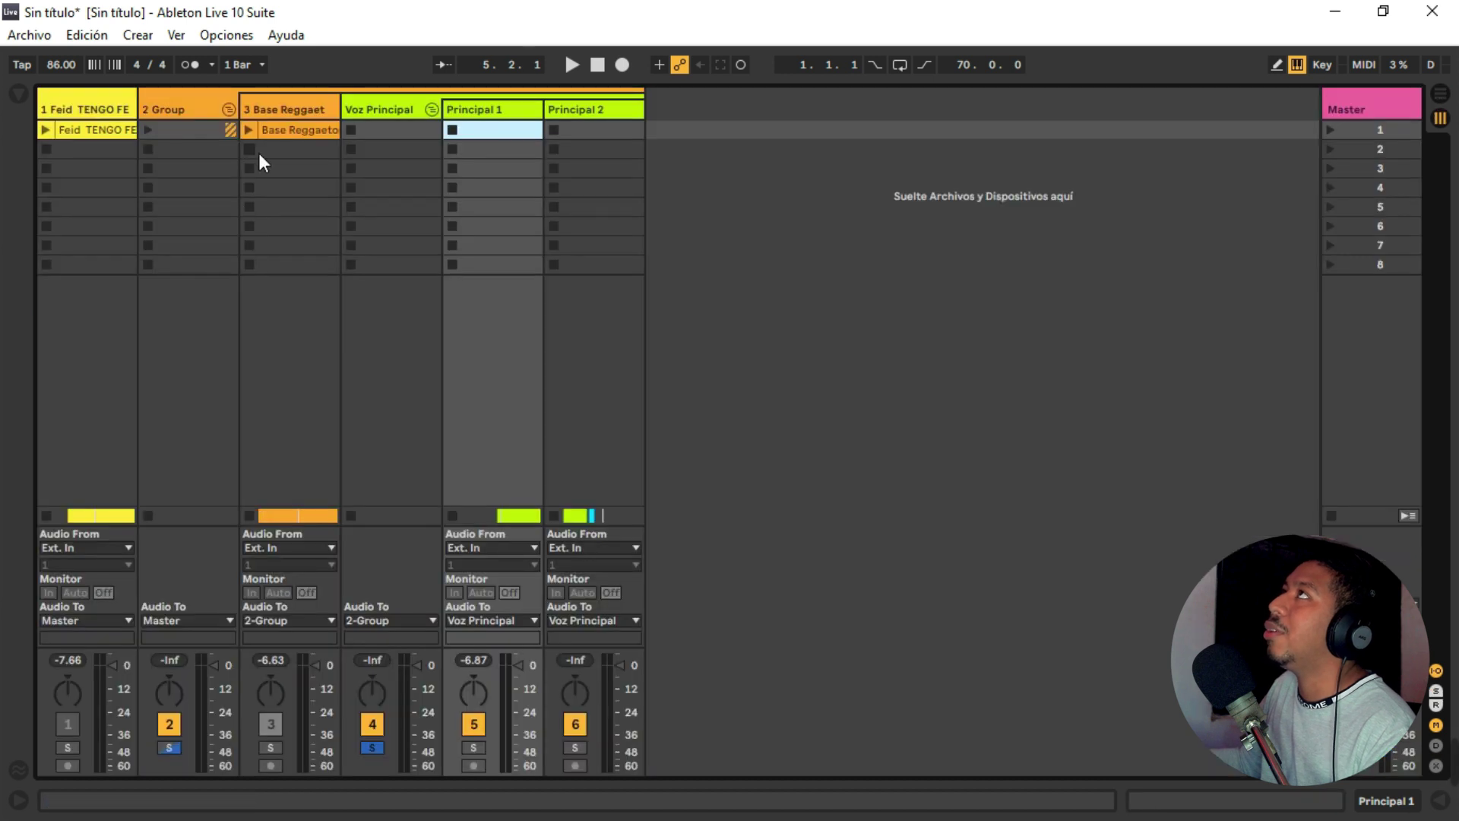
double_click(382, 109)
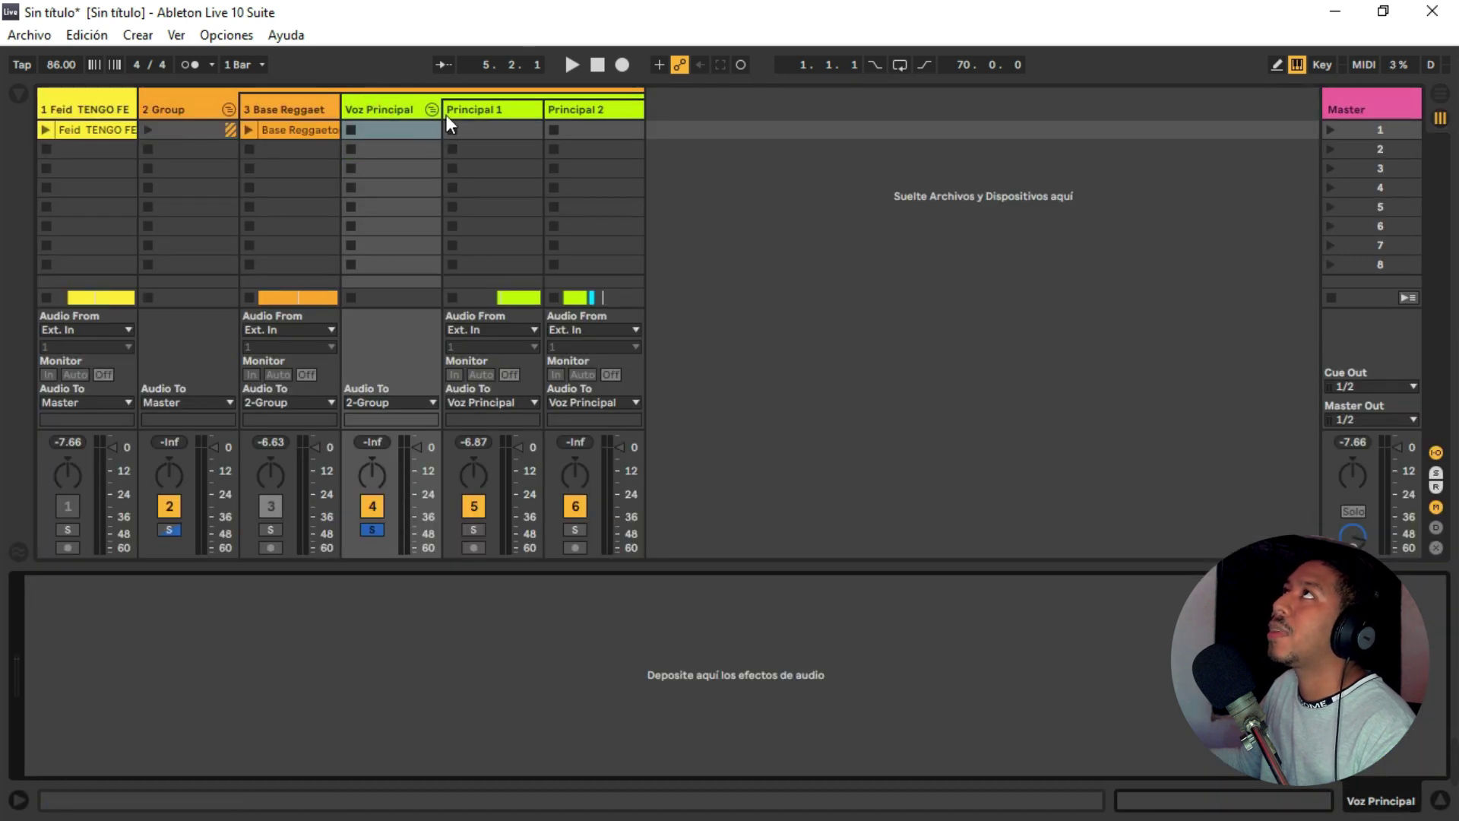
click(15, 94)
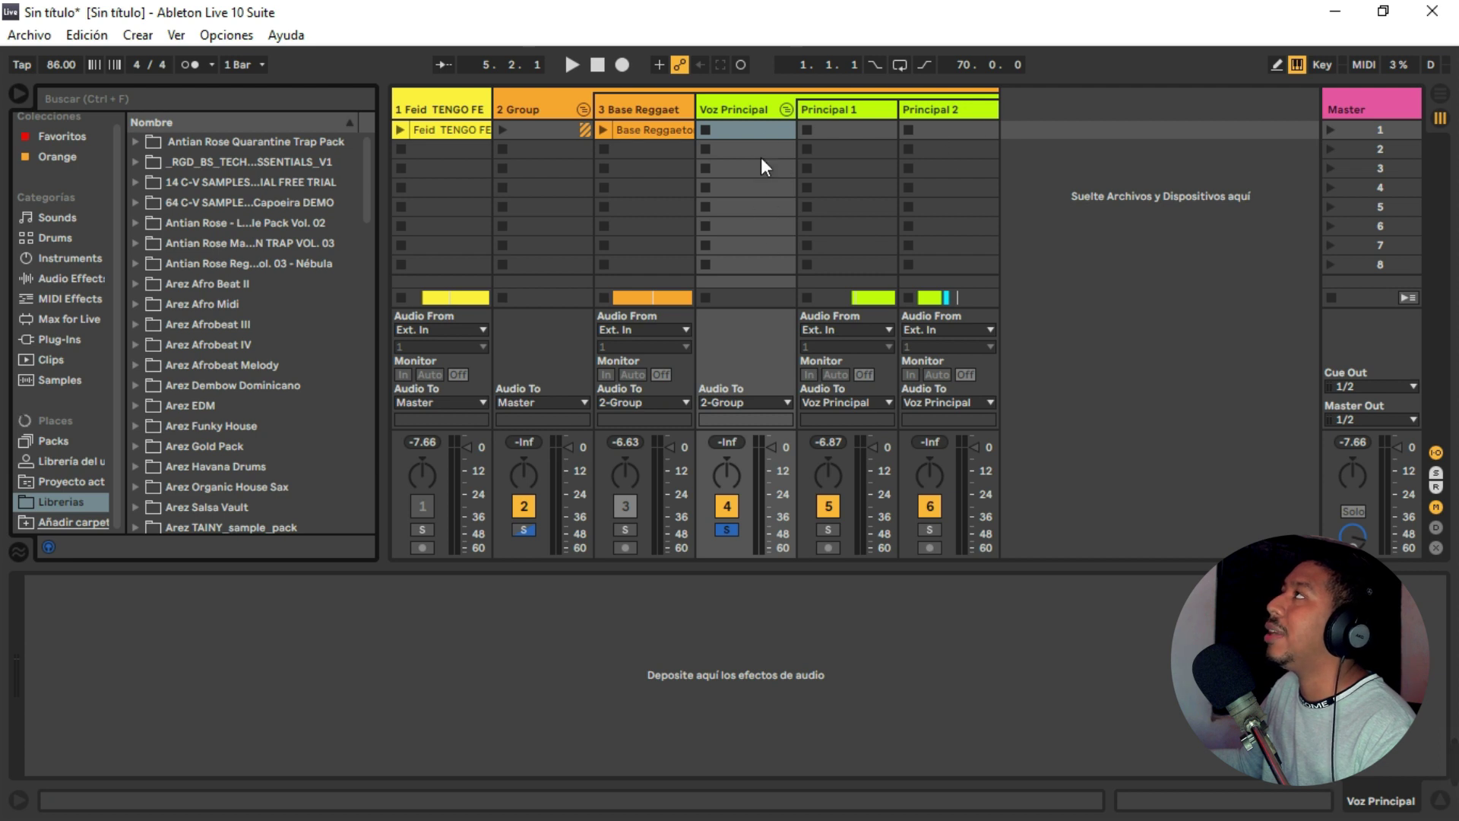
In the arrangement, delete the intro before bar 5 on the Base Reggaeton track and the vocal intro clips on Principal 2.
key(Tab)
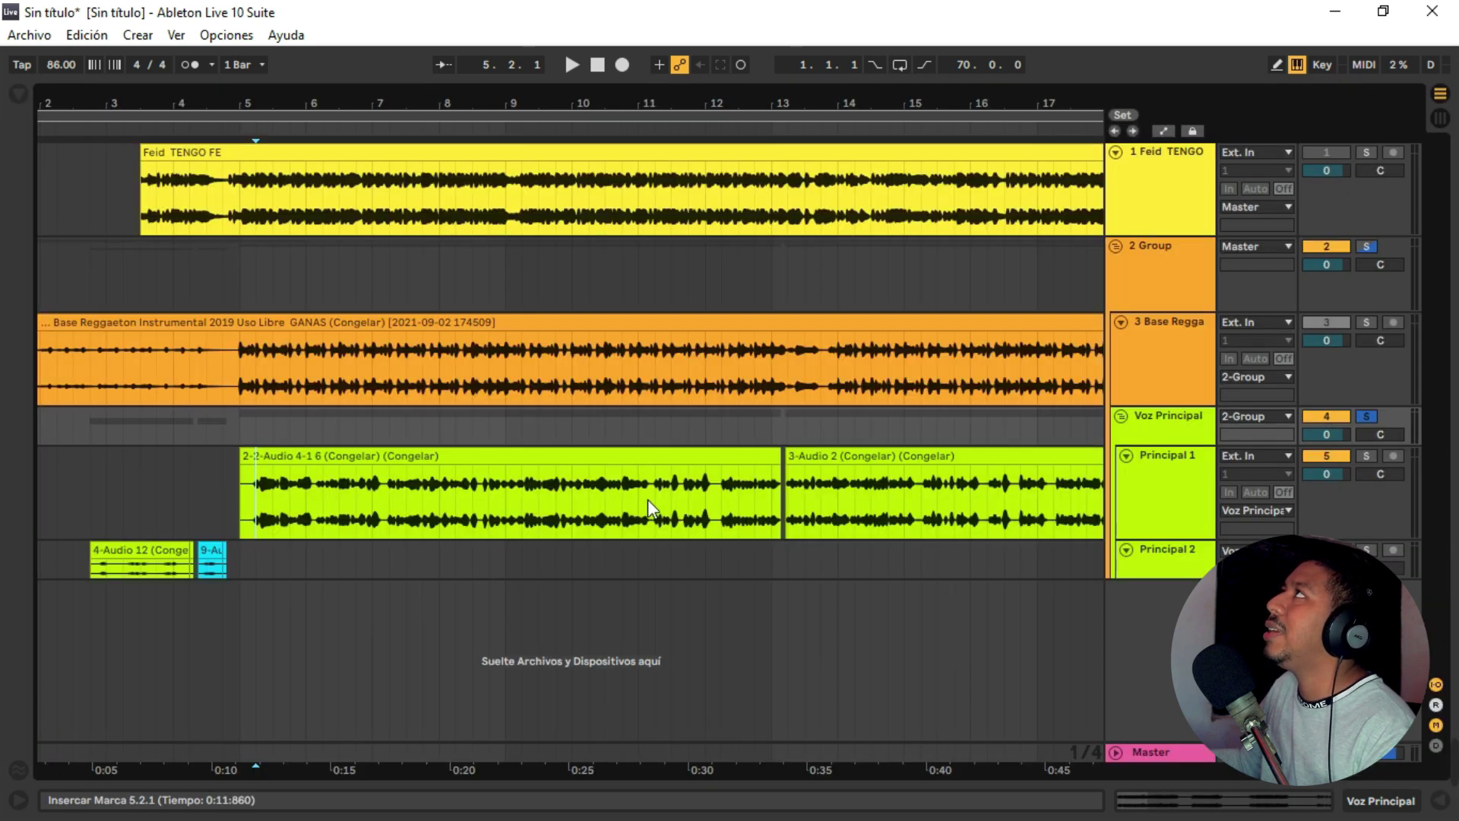
drag(634, 108, 634, 38)
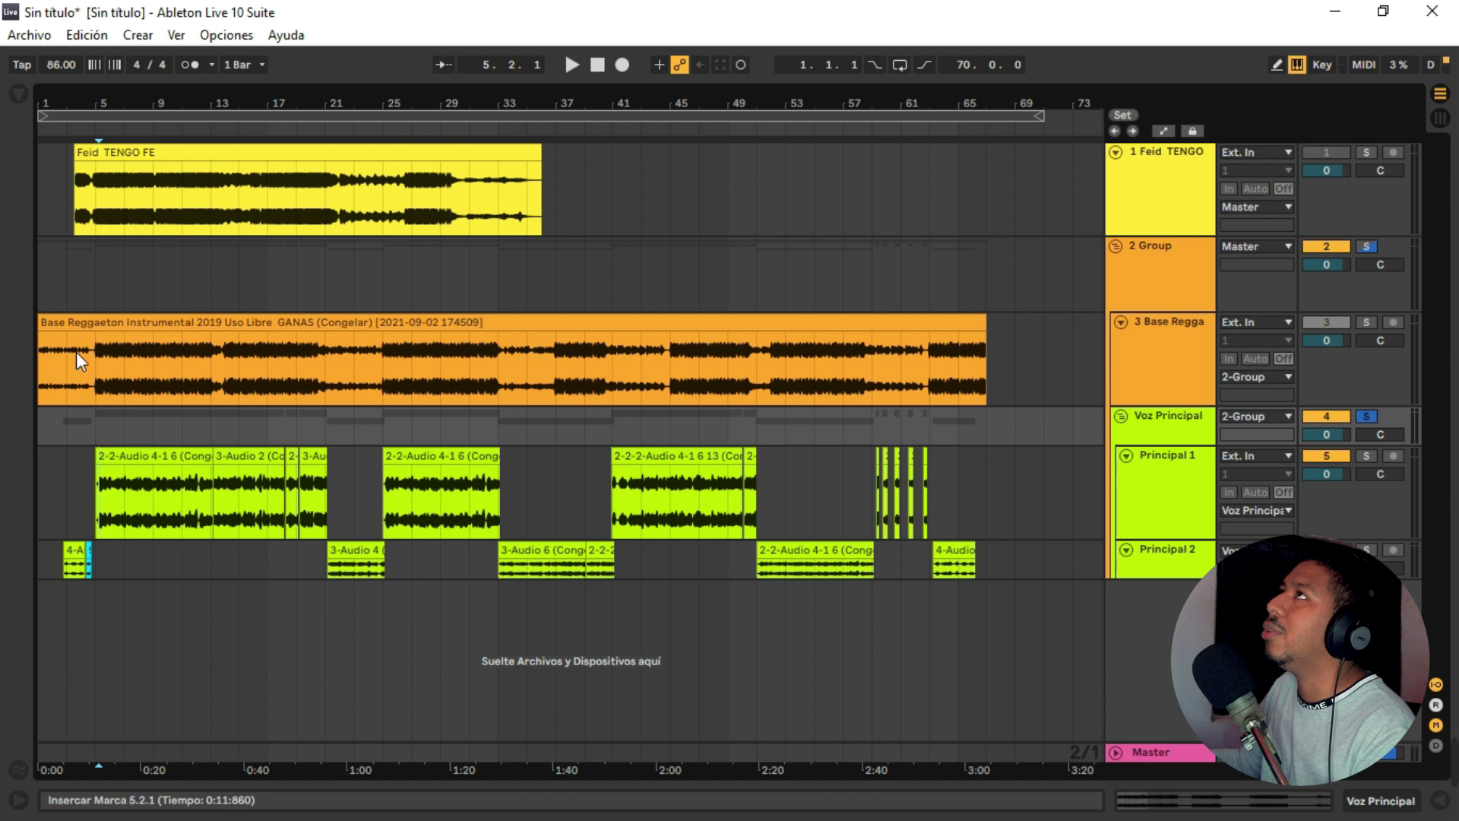
drag(98, 376, 39, 520)
key(Delete)
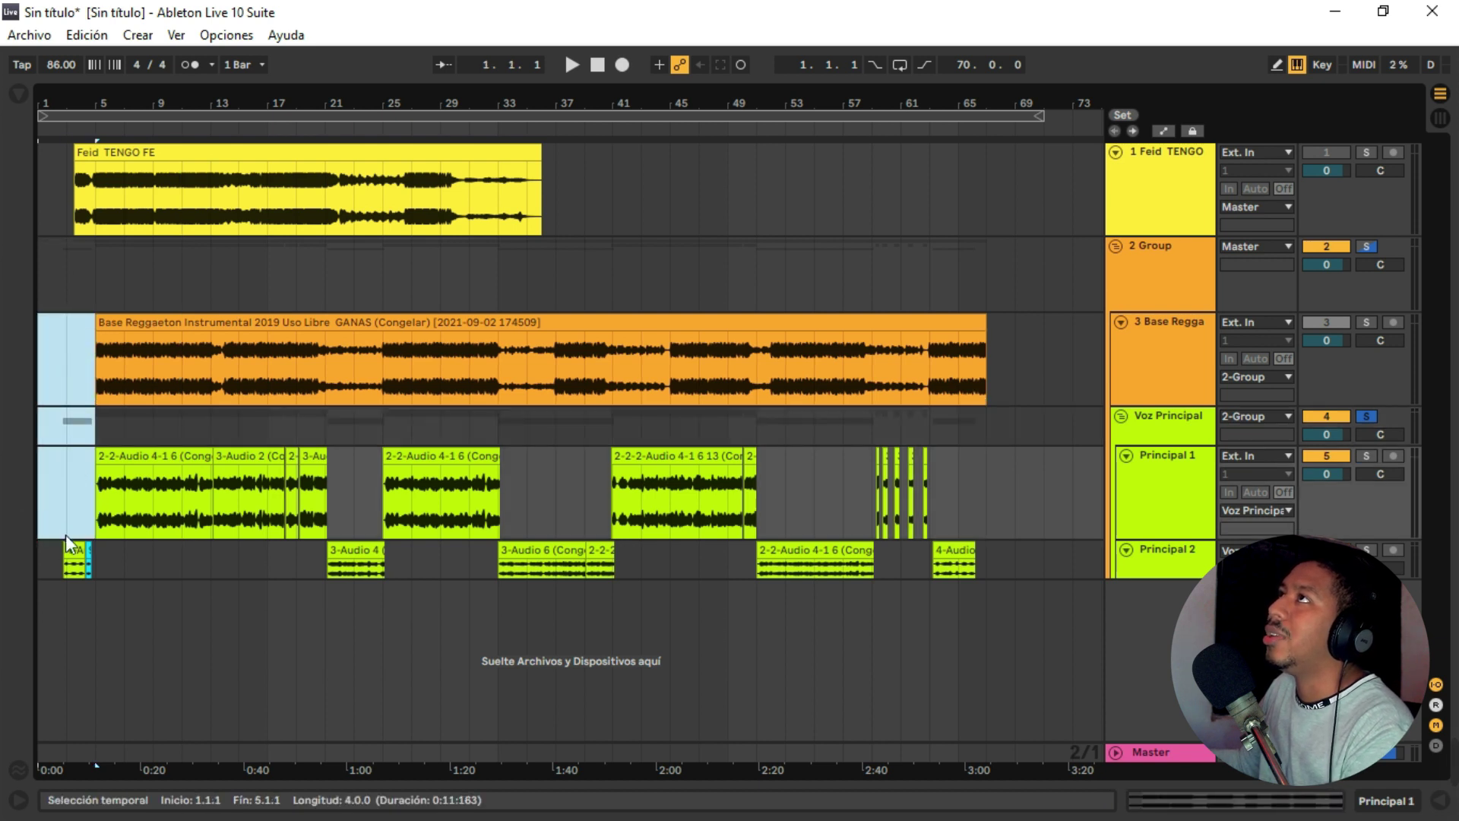
drag(67, 567, 111, 575)
key(Delete)
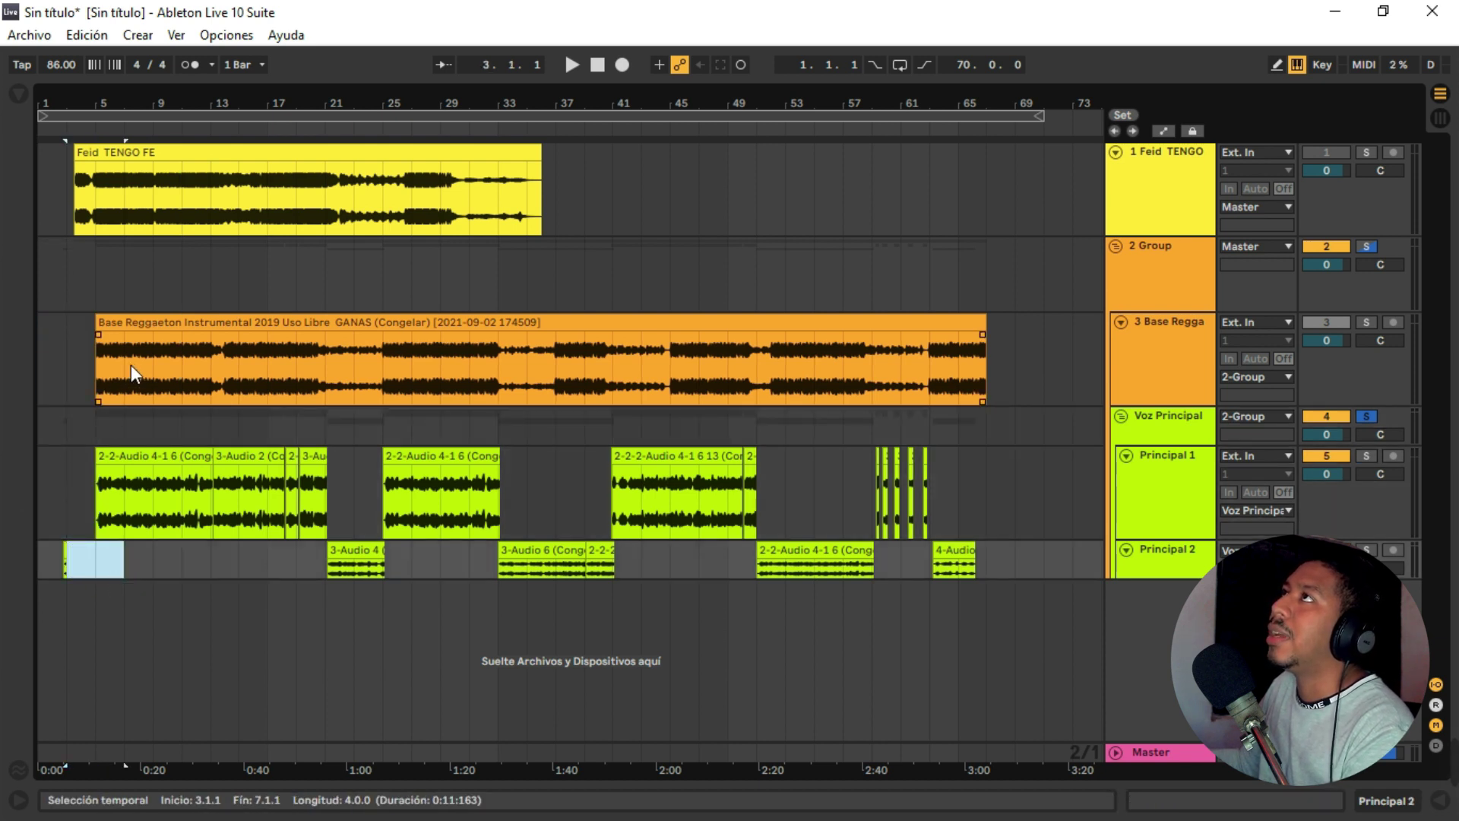
Delete all material after bar 9 on the backing, vocal and reference tracks, and shorten the loop to 8 bars.
drag(145, 366, 993, 570)
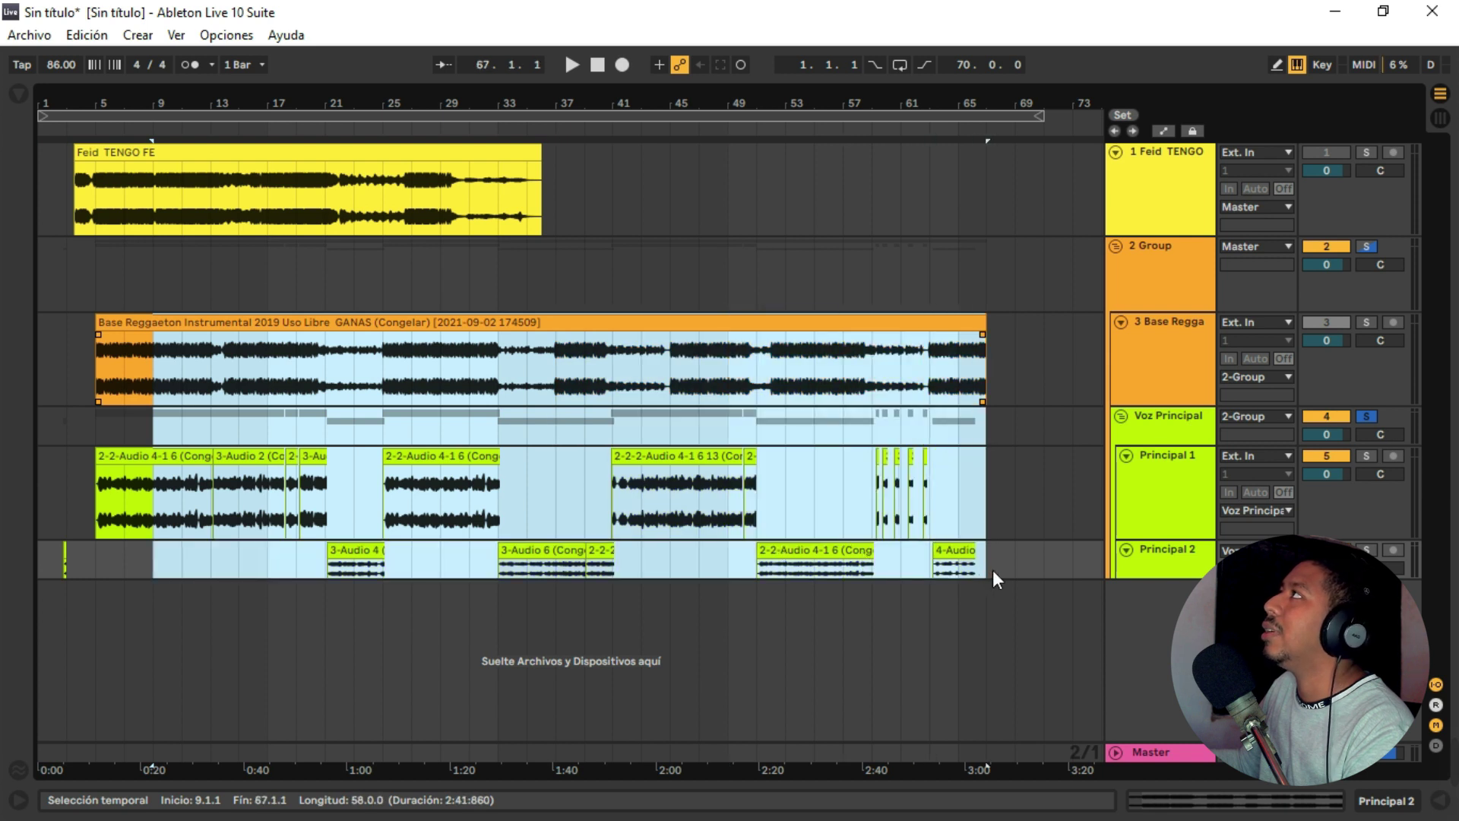
key(Delete)
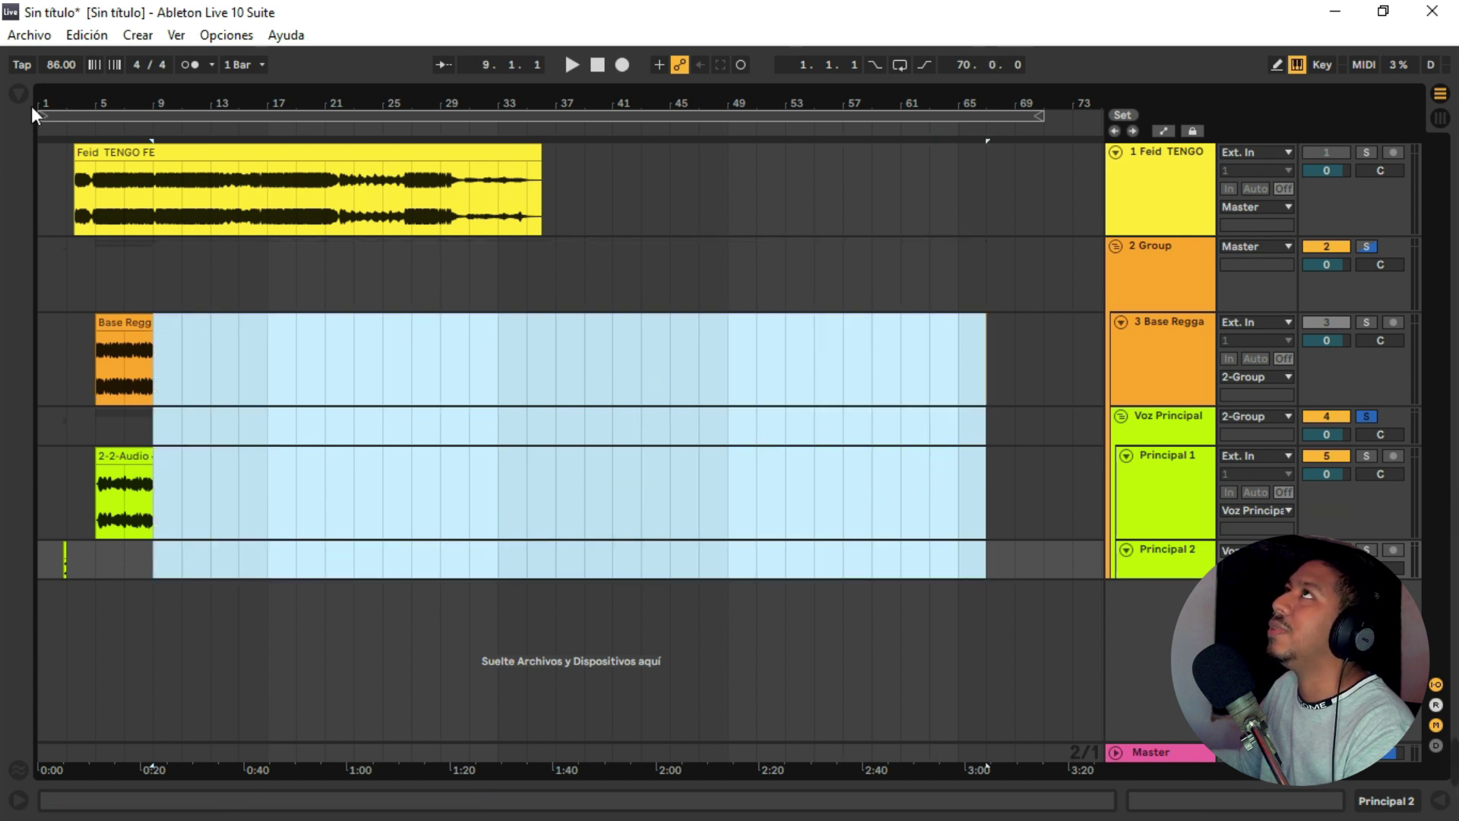
mouse_move(56, 100)
mouse_down()
mouse_move(56, 175)
mouse_move(56, 100)
mouse_up()
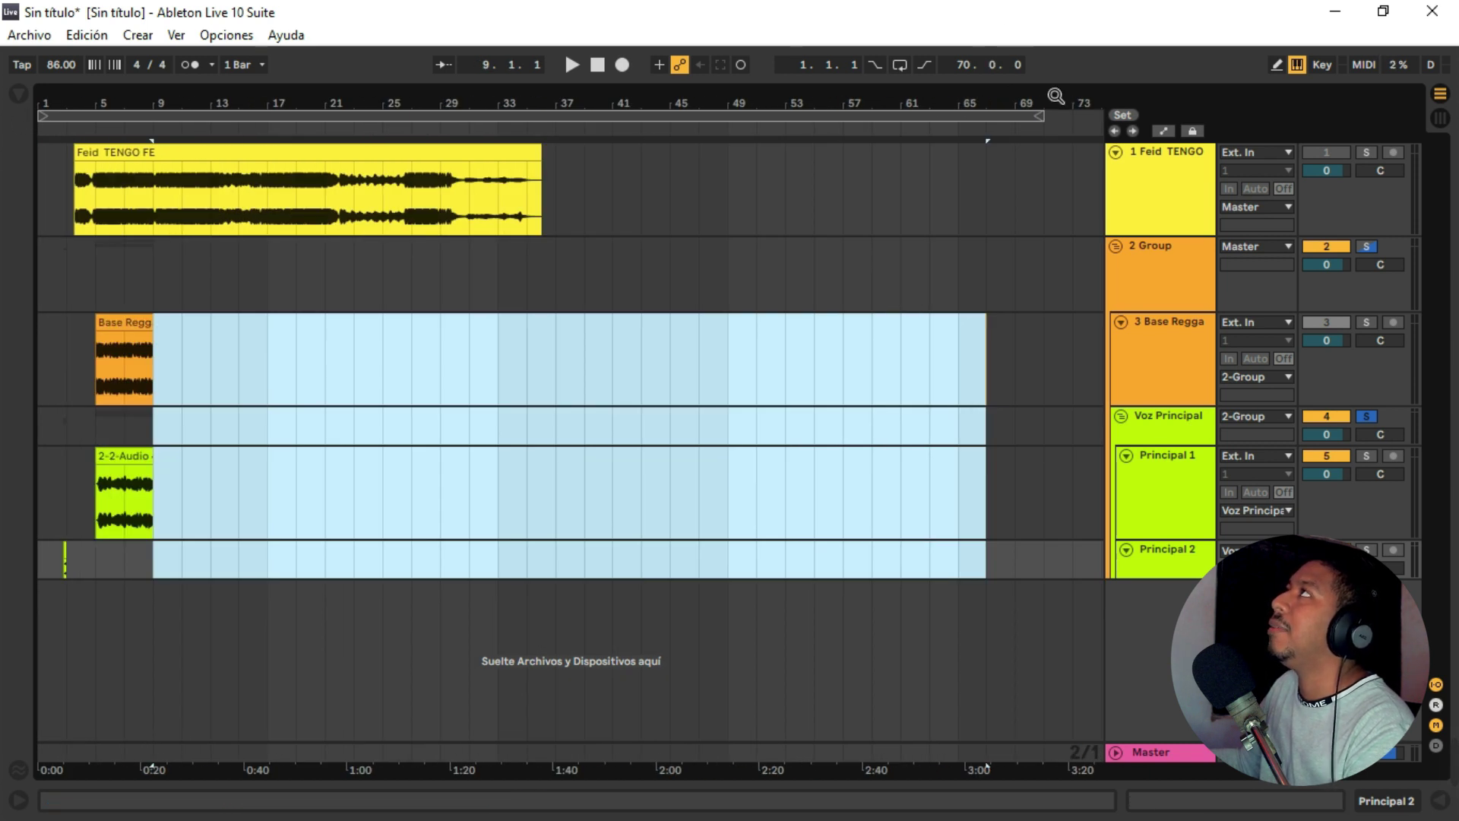
drag(1044, 116, 323, 116)
drag(255, 175, 532, 201)
key(Delete)
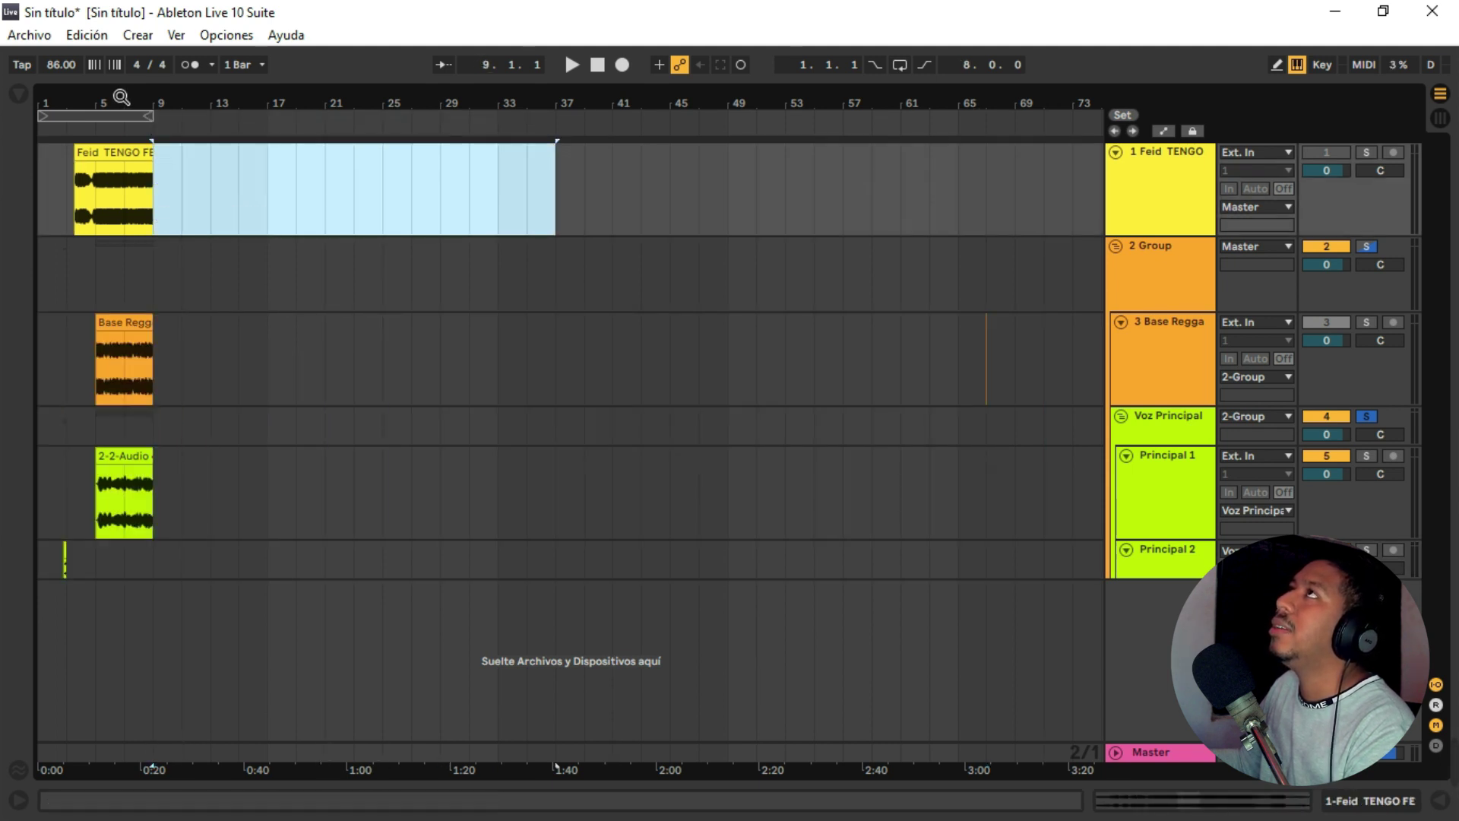
Trim the silence from the start of the Principal 1 clip and place the insert marker at 5.1.3.
drag(87, 100, 176, 245)
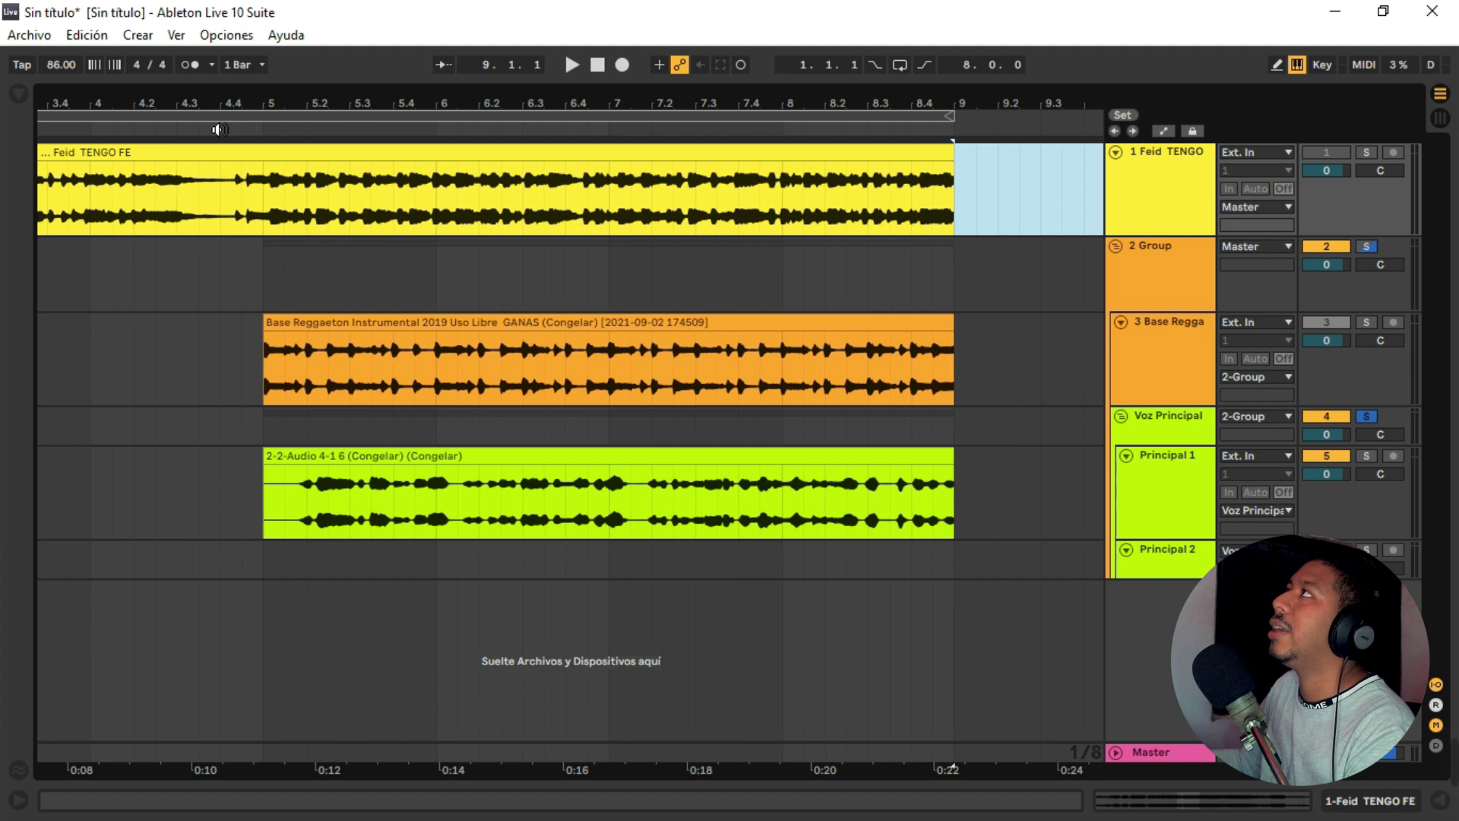
drag(292, 507, 214, 491)
key(Delete)
click(284, 498)
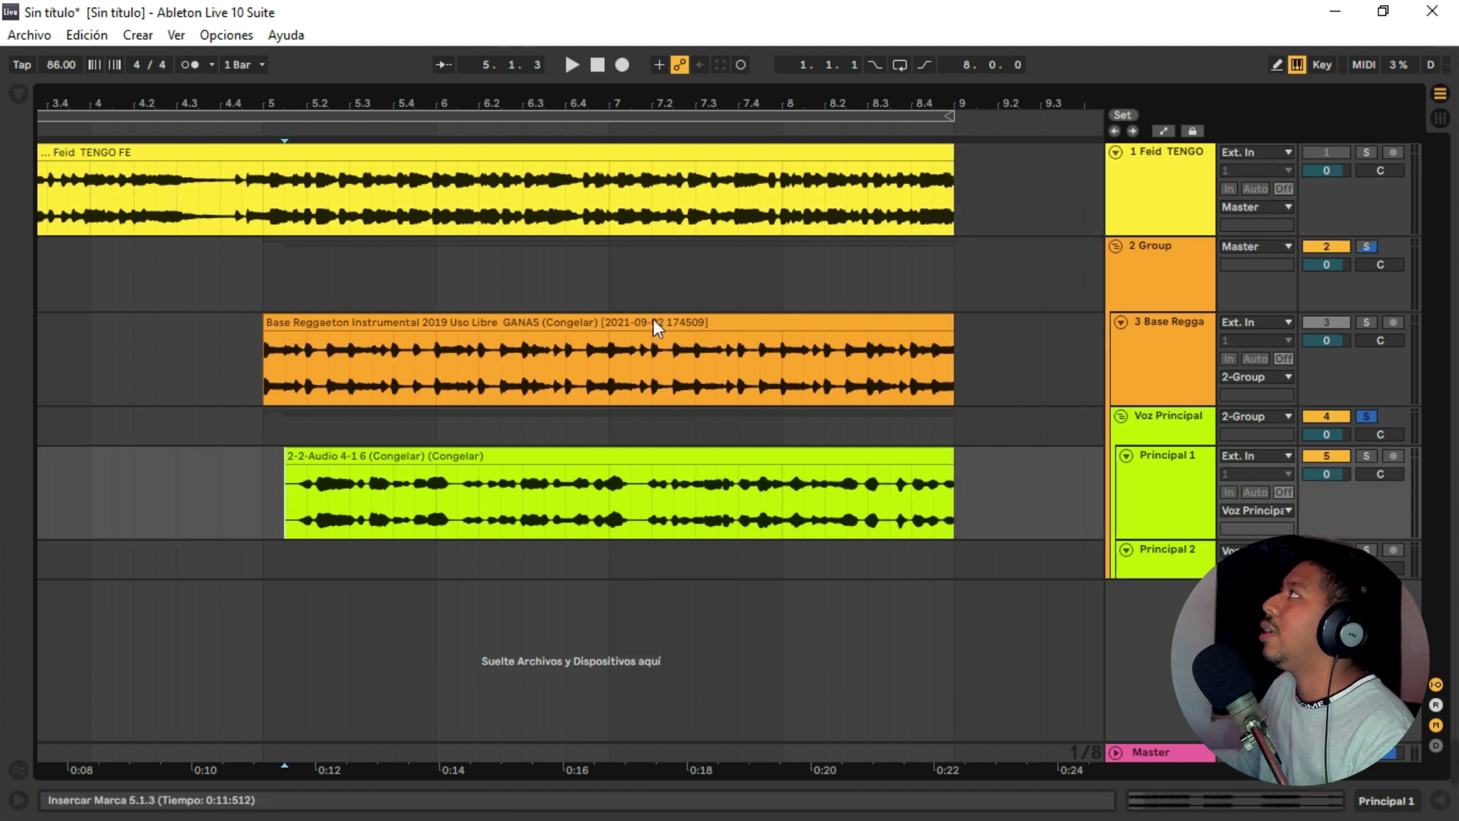
Delete the Principal 2 track from the Session view.
key(Tab)
click(746, 108)
click(948, 108)
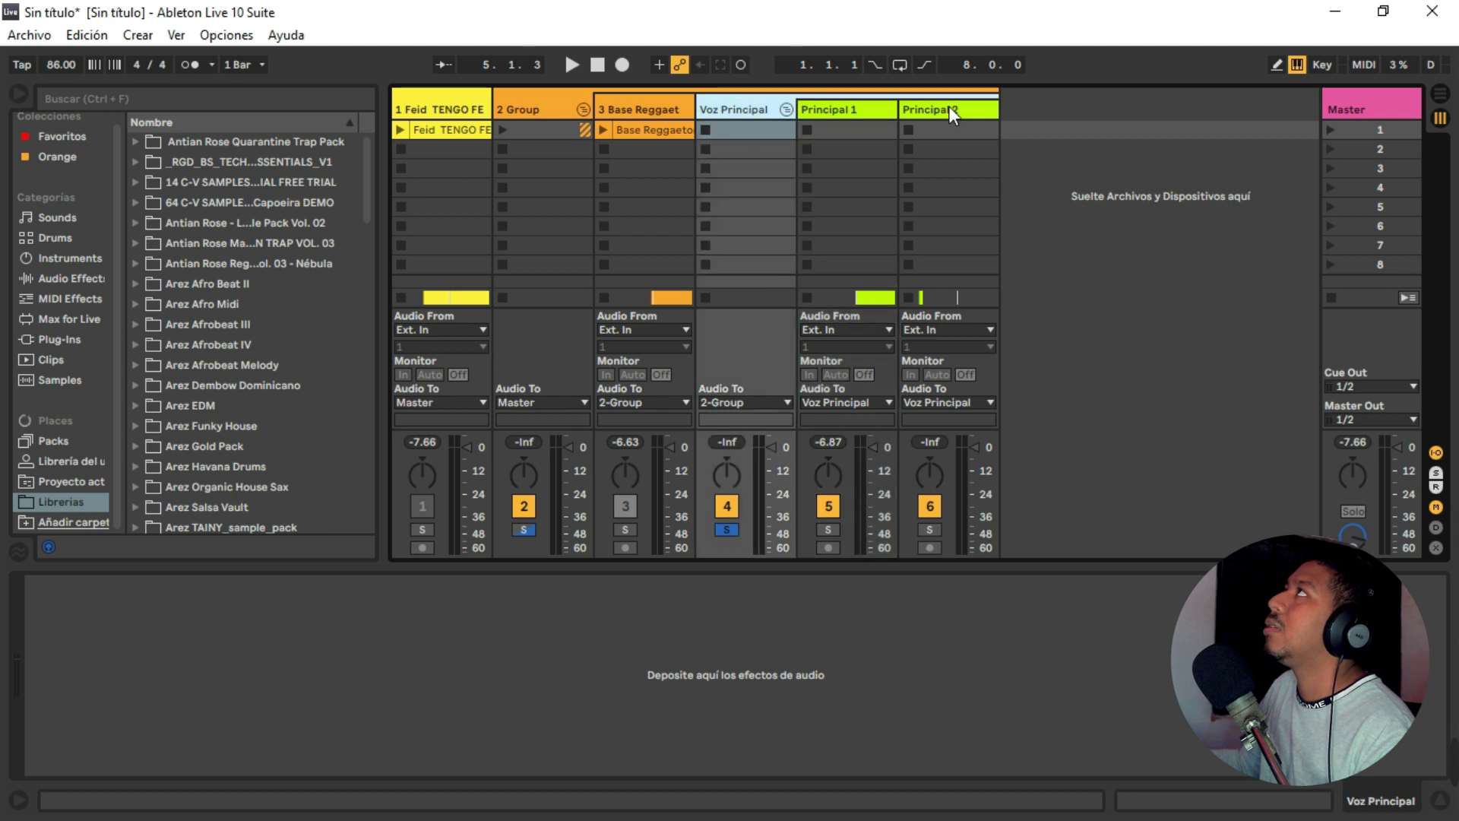
key(Delete)
Load the EQ Eight audio effect onto the Voz Principal group.
click(734, 107)
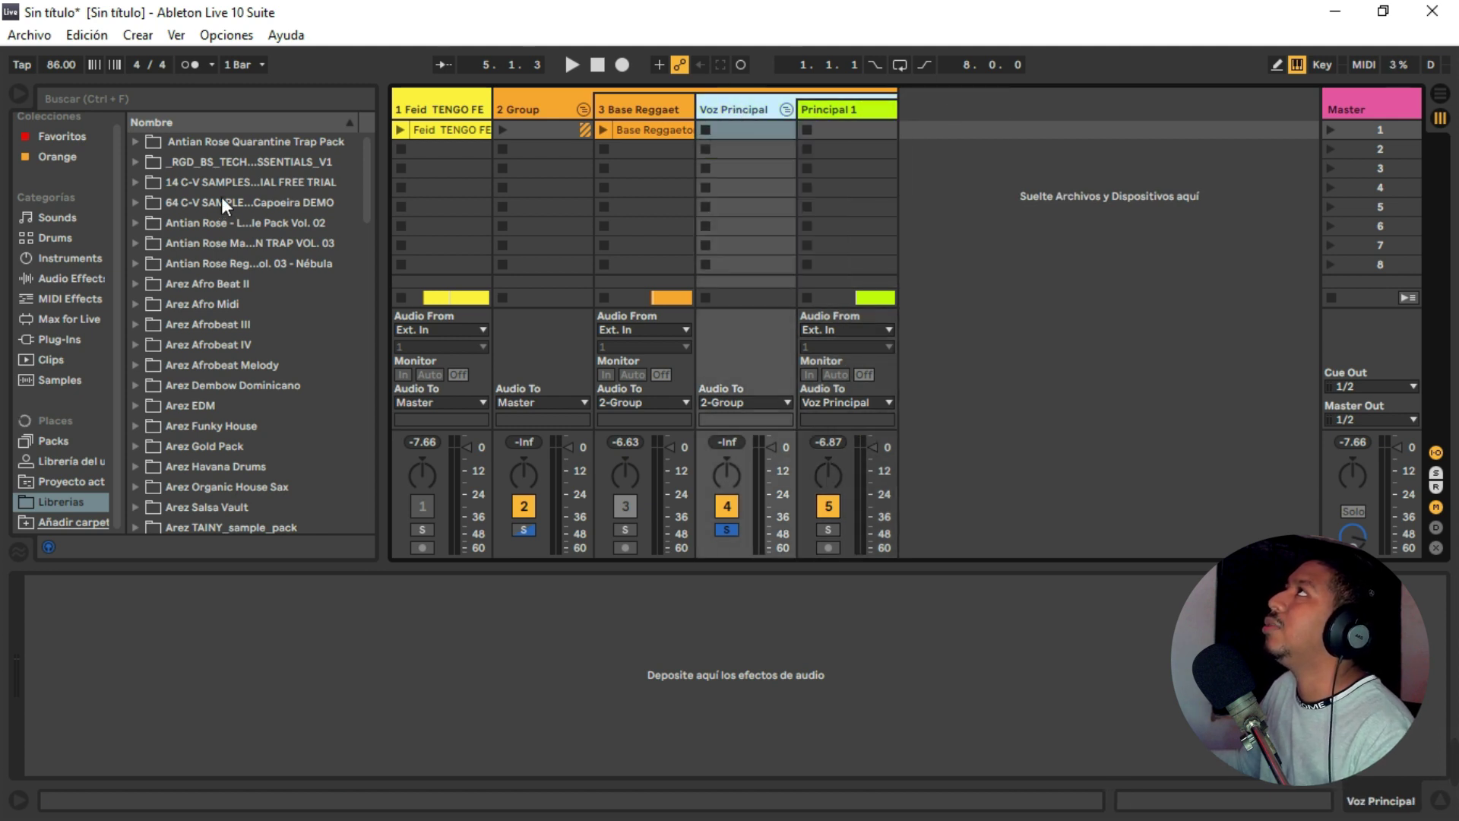
click(66, 280)
double_click(183, 426)
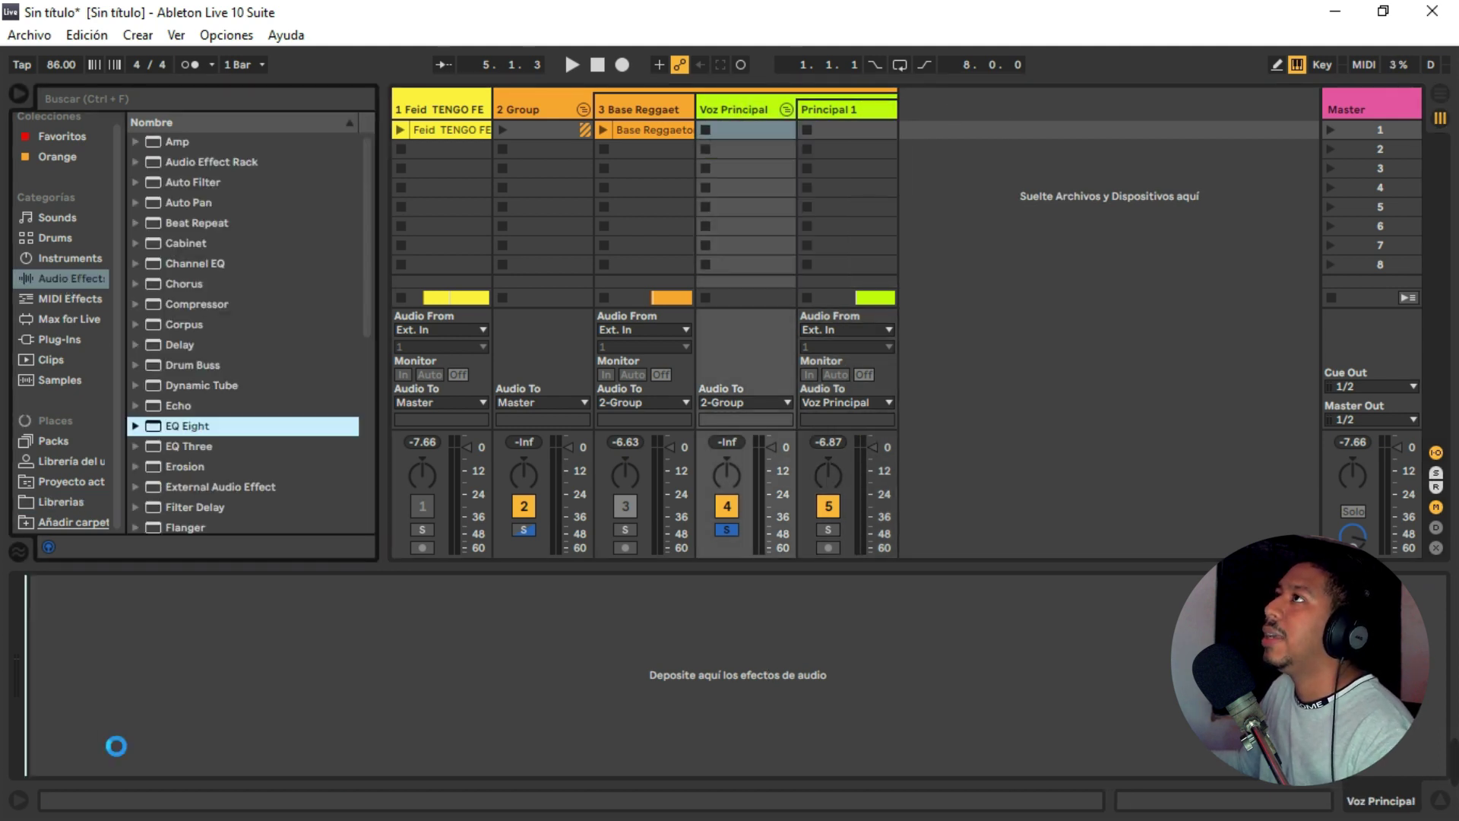
click(114, 748)
click(100, 636)
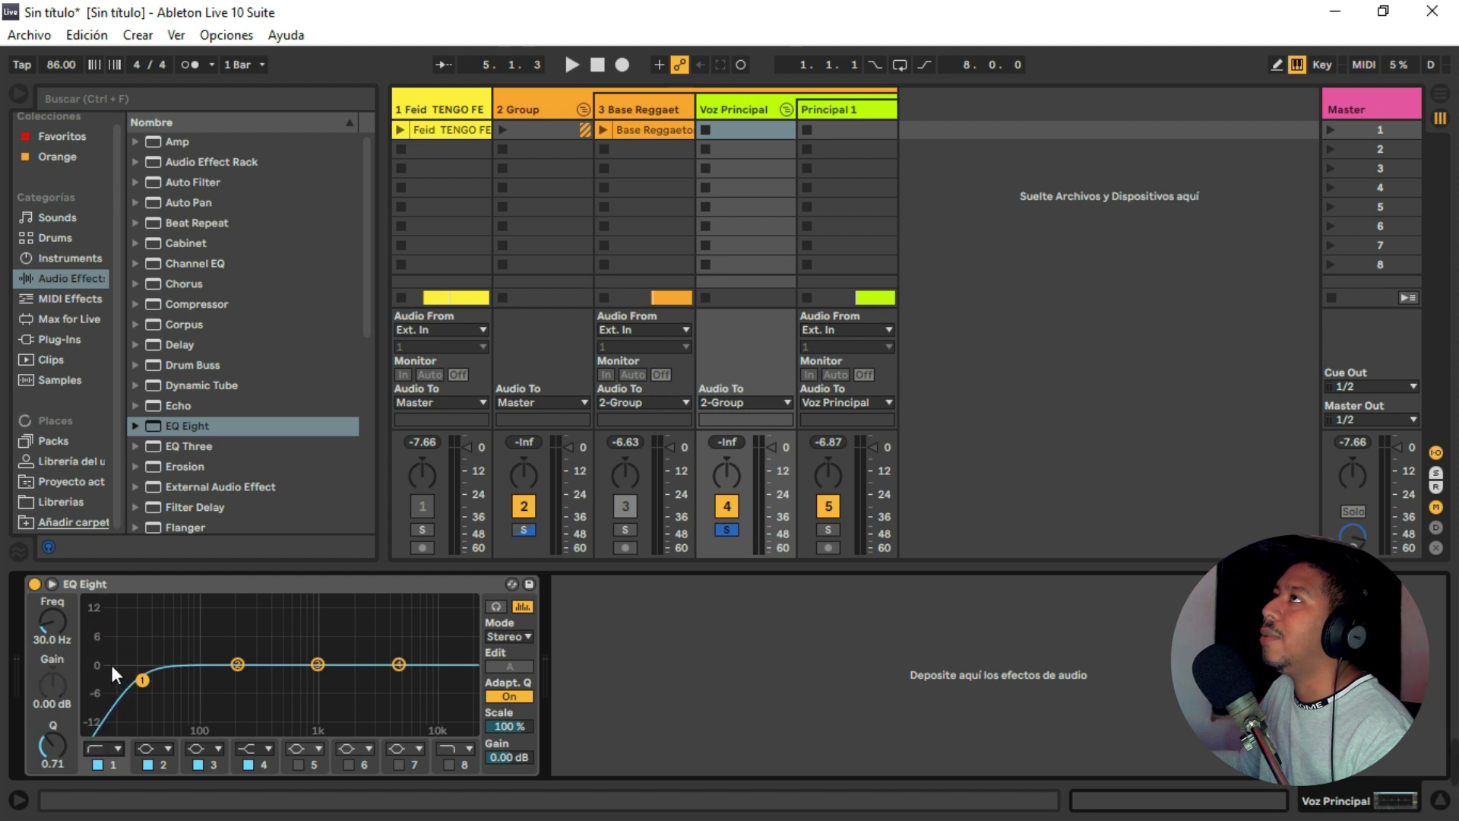
During playback, raise the low-cut frequency of EQ Eight band 1 to 122 Hz.
key(space)
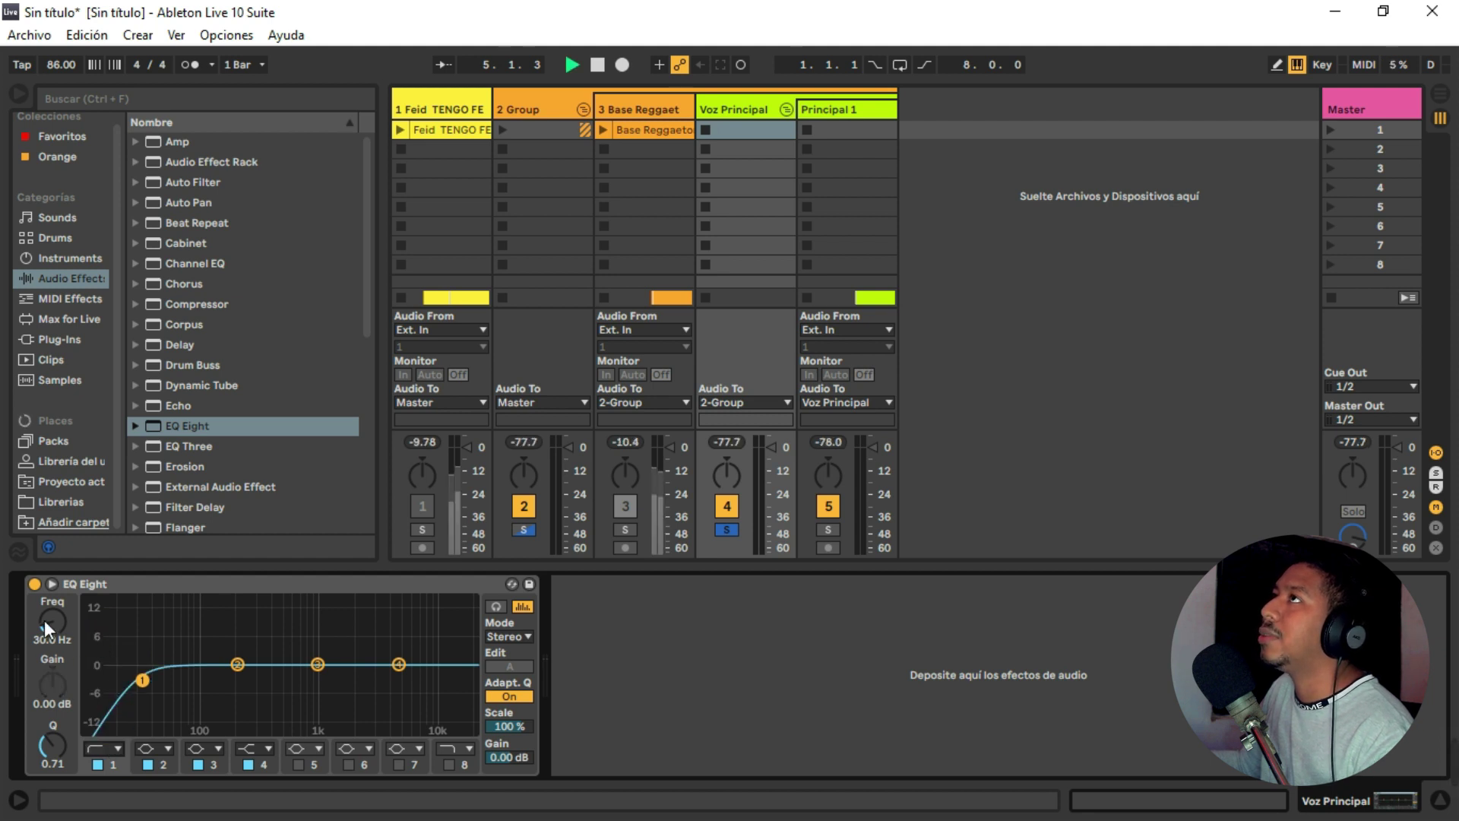
drag(44, 620, 44, 584)
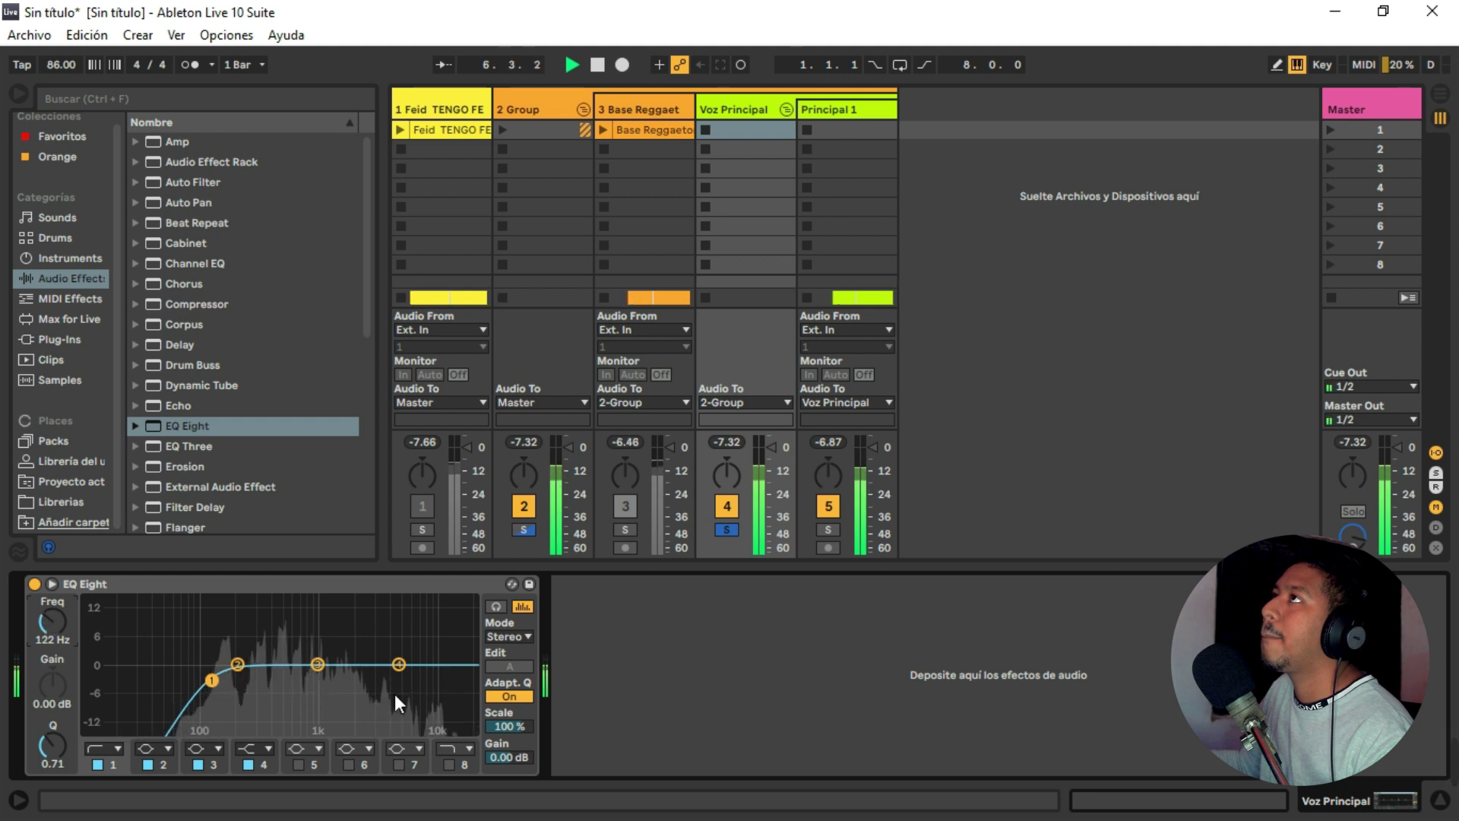
key(space)
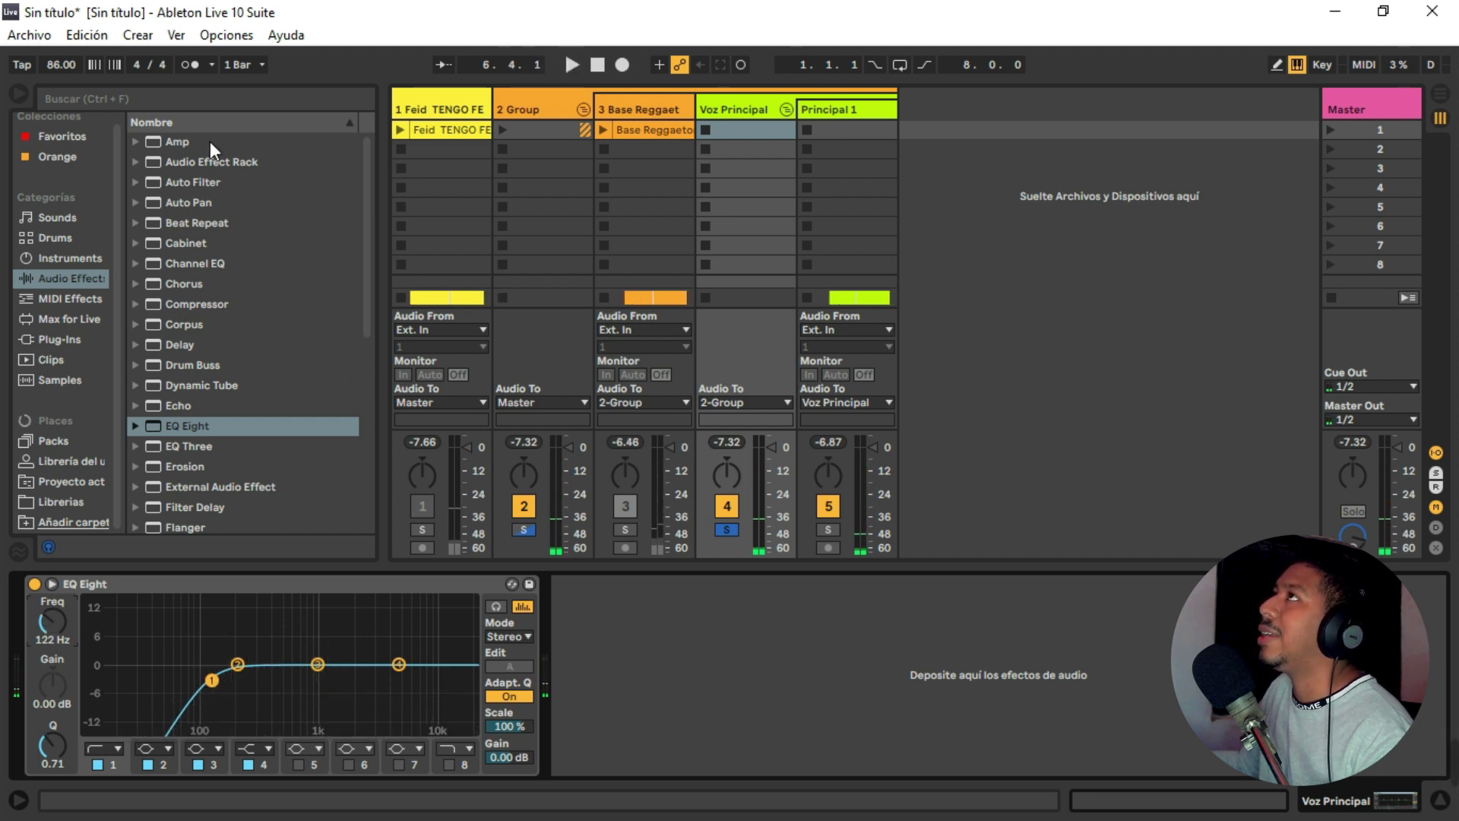
Search the audio effects for "DS" and clear the search.
click(213, 100)
text(DS)
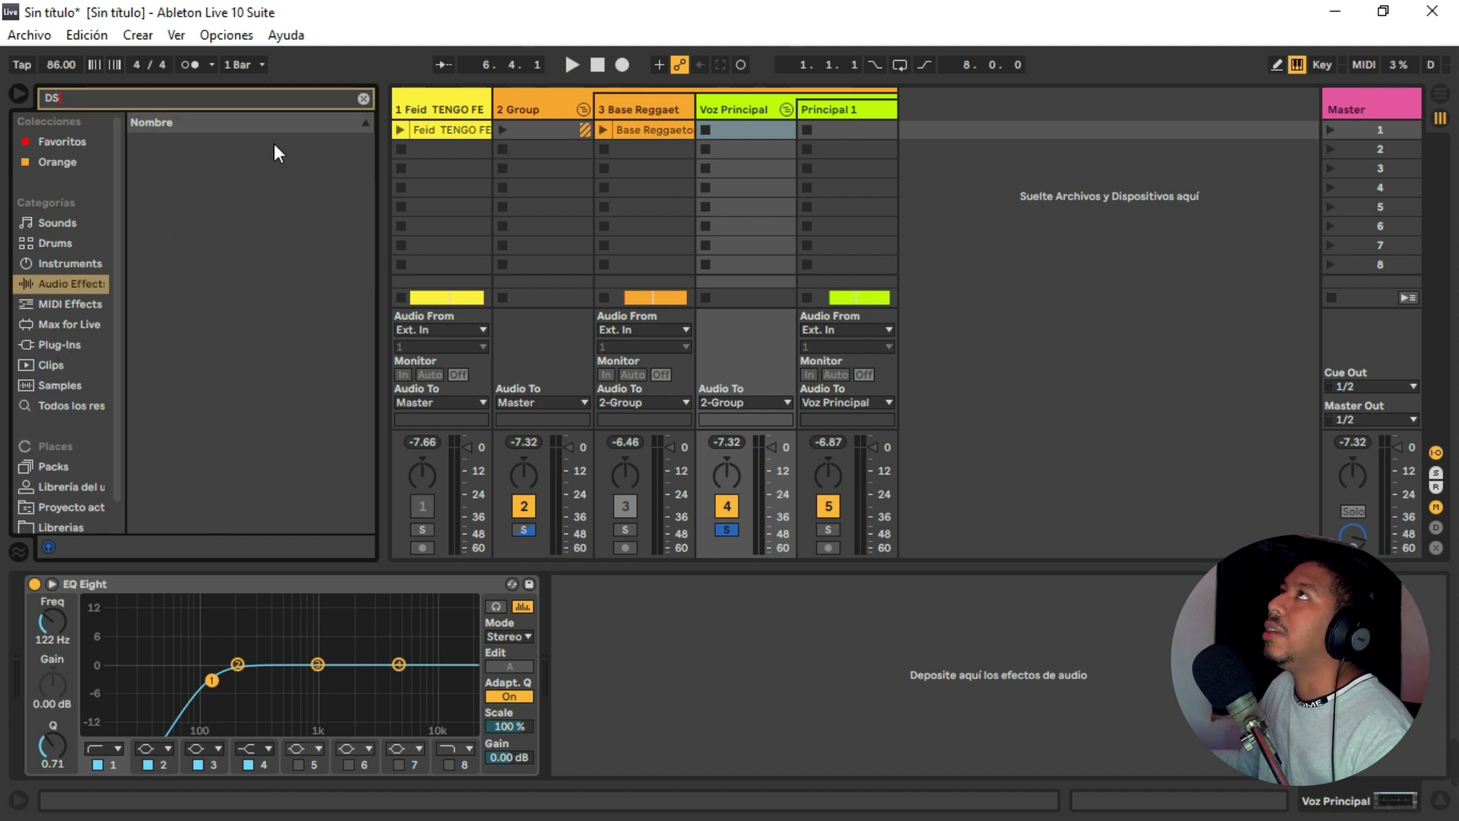
click(363, 98)
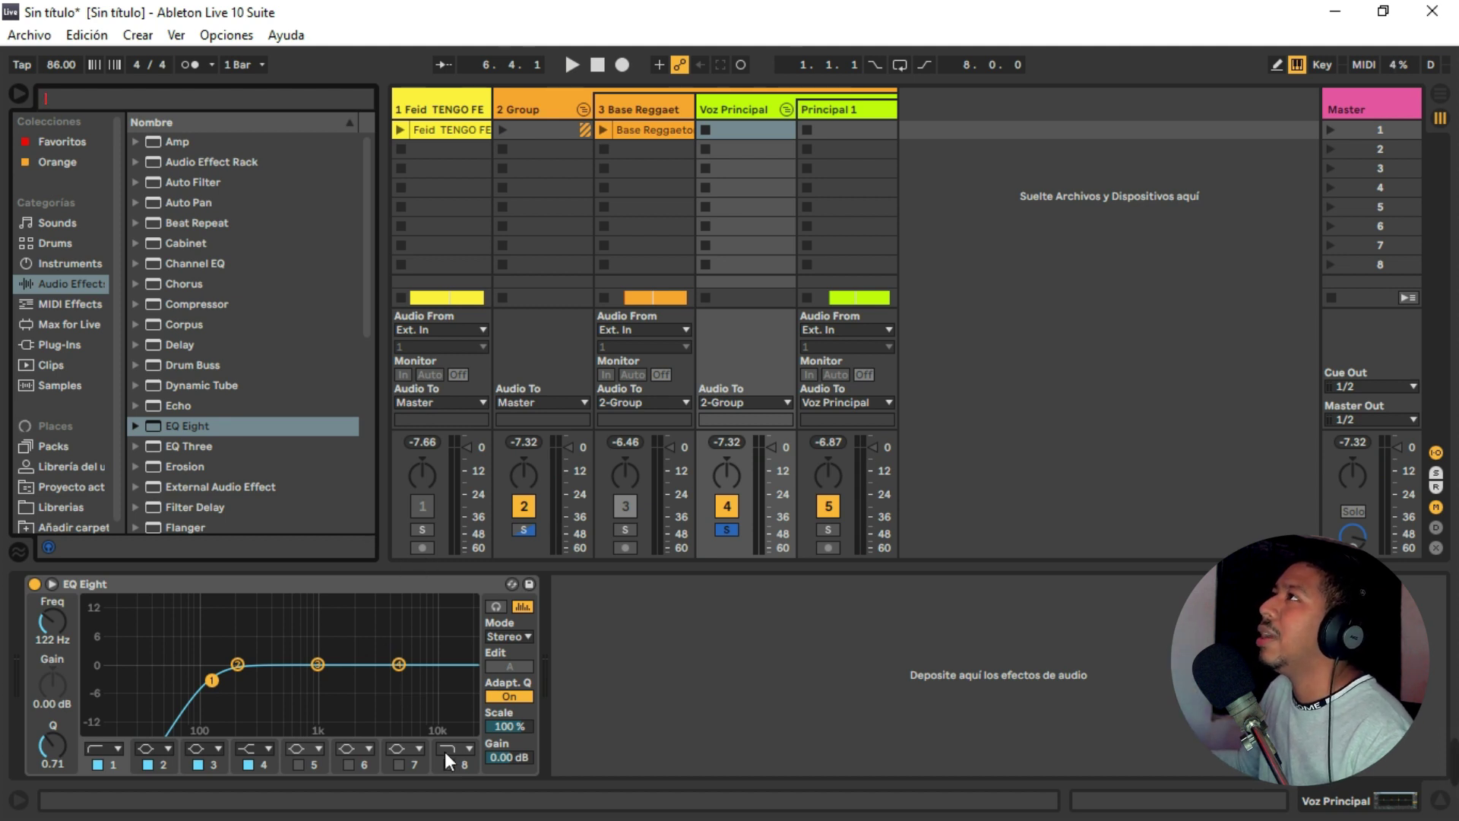
Set EQ Eight band 3 to 10.6 kHz with a Q of 3.19 and cut its gain to -4.76 dB.
click(203, 768)
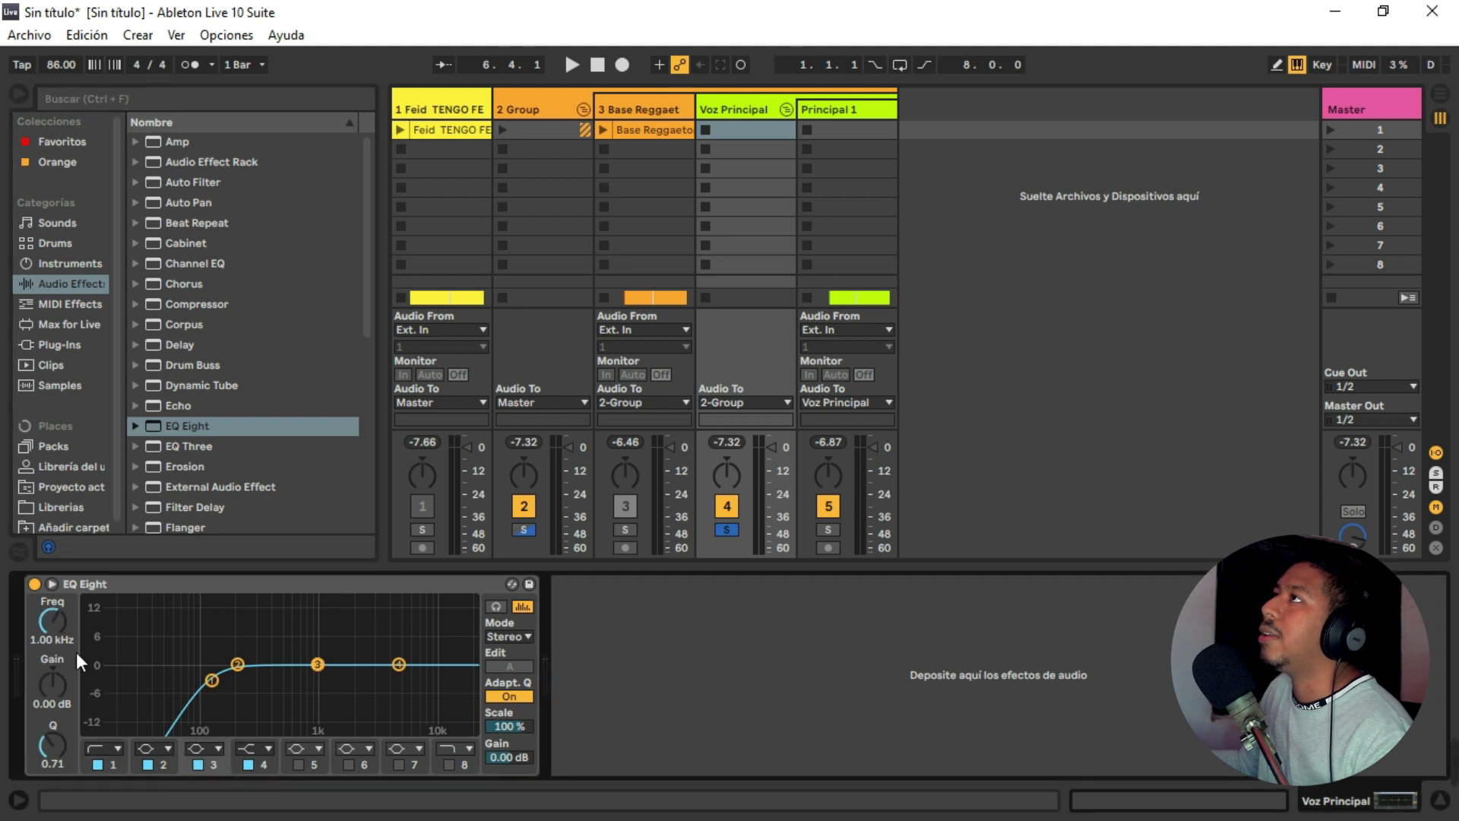
key(space)
mouse_move(51, 623)
mouse_down()
mouse_move(51, 577)
mouse_move(52, 626)
mouse_up()
key(space)
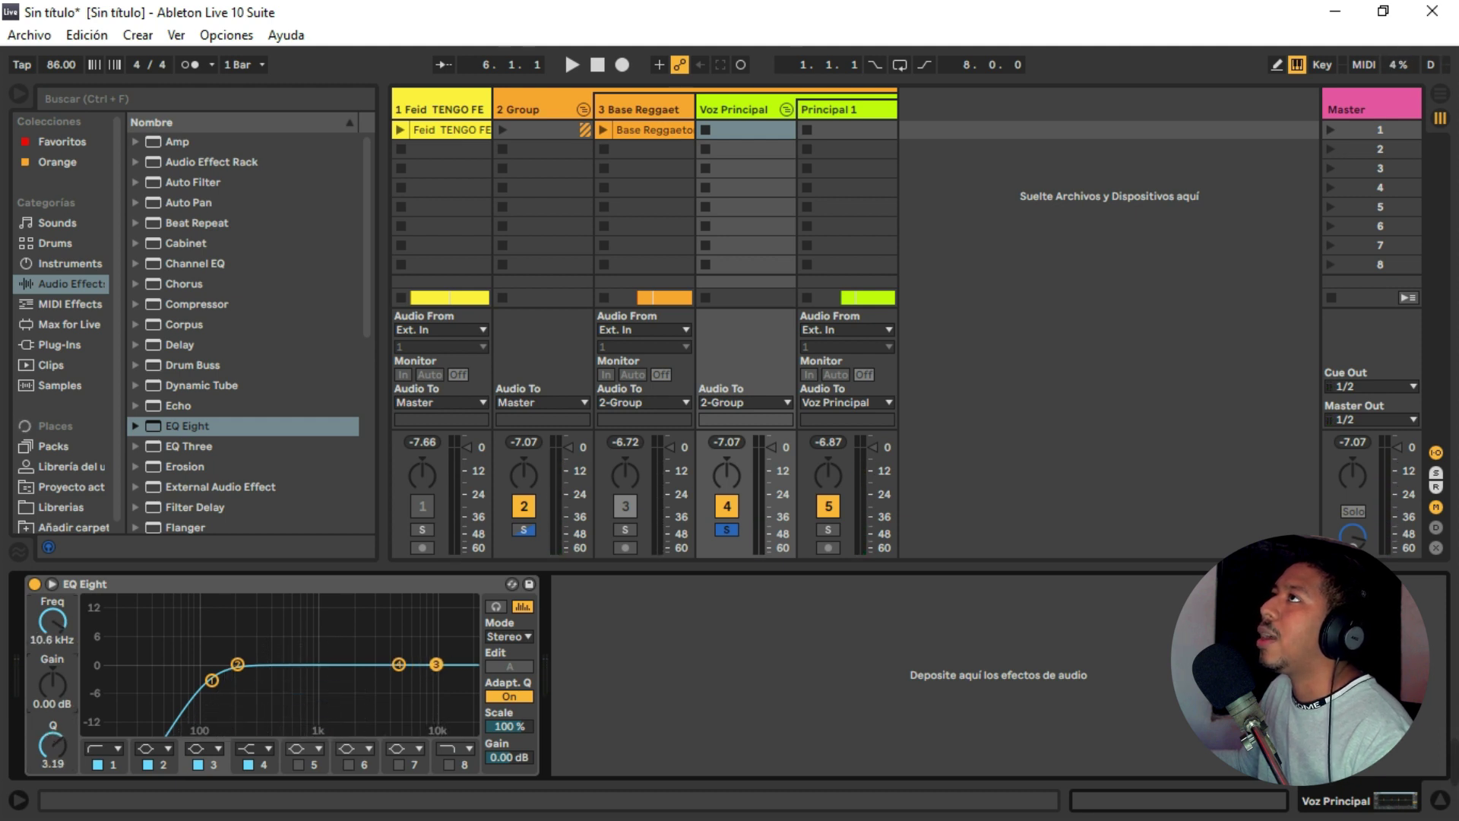
drag(436, 664, 436, 680)
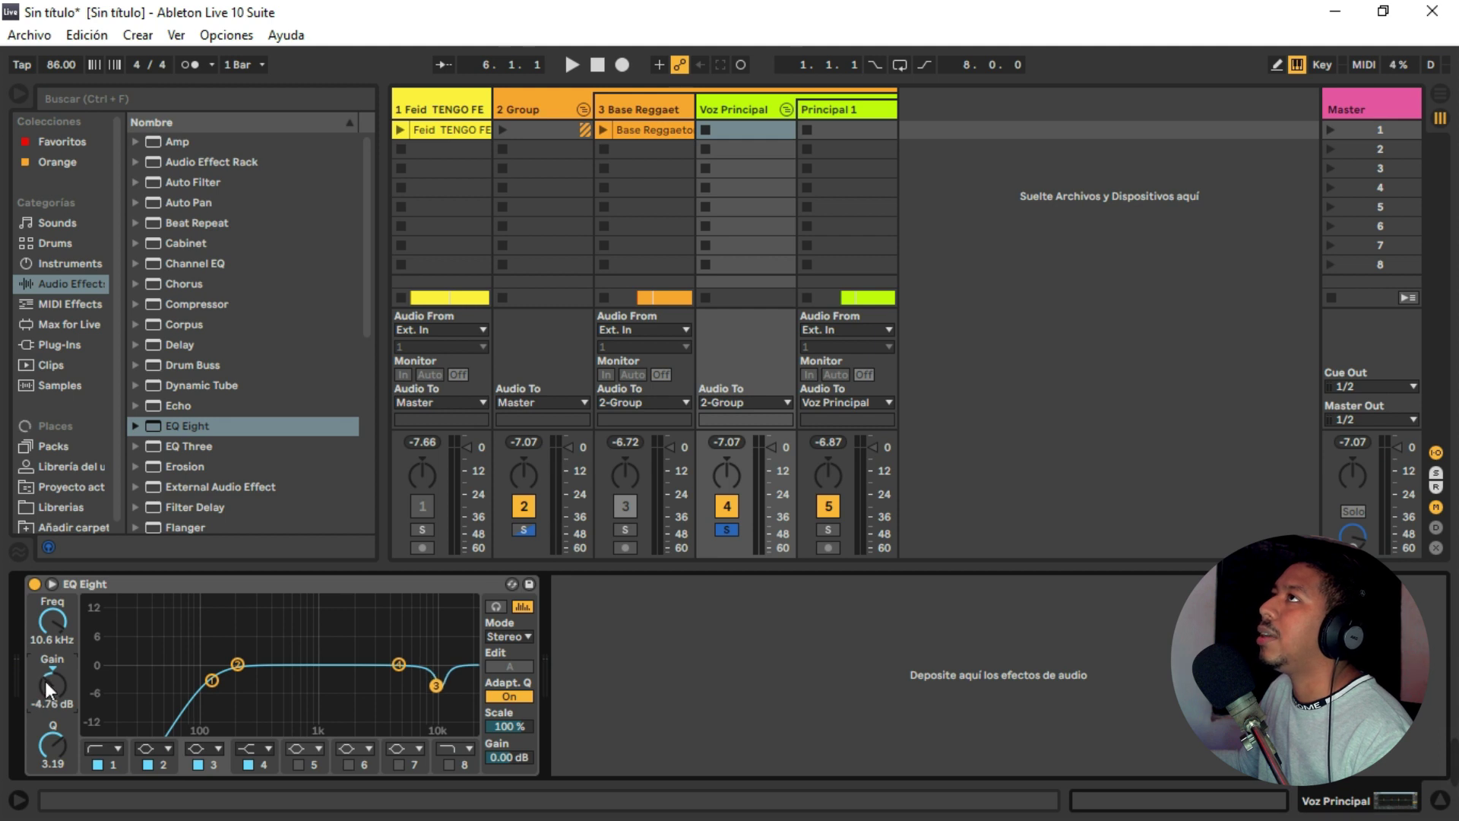
Refine EQ Eight band 3 to 9.94 kHz with a Q of 2.59 while auditioning the soloed vocal.
key(space)
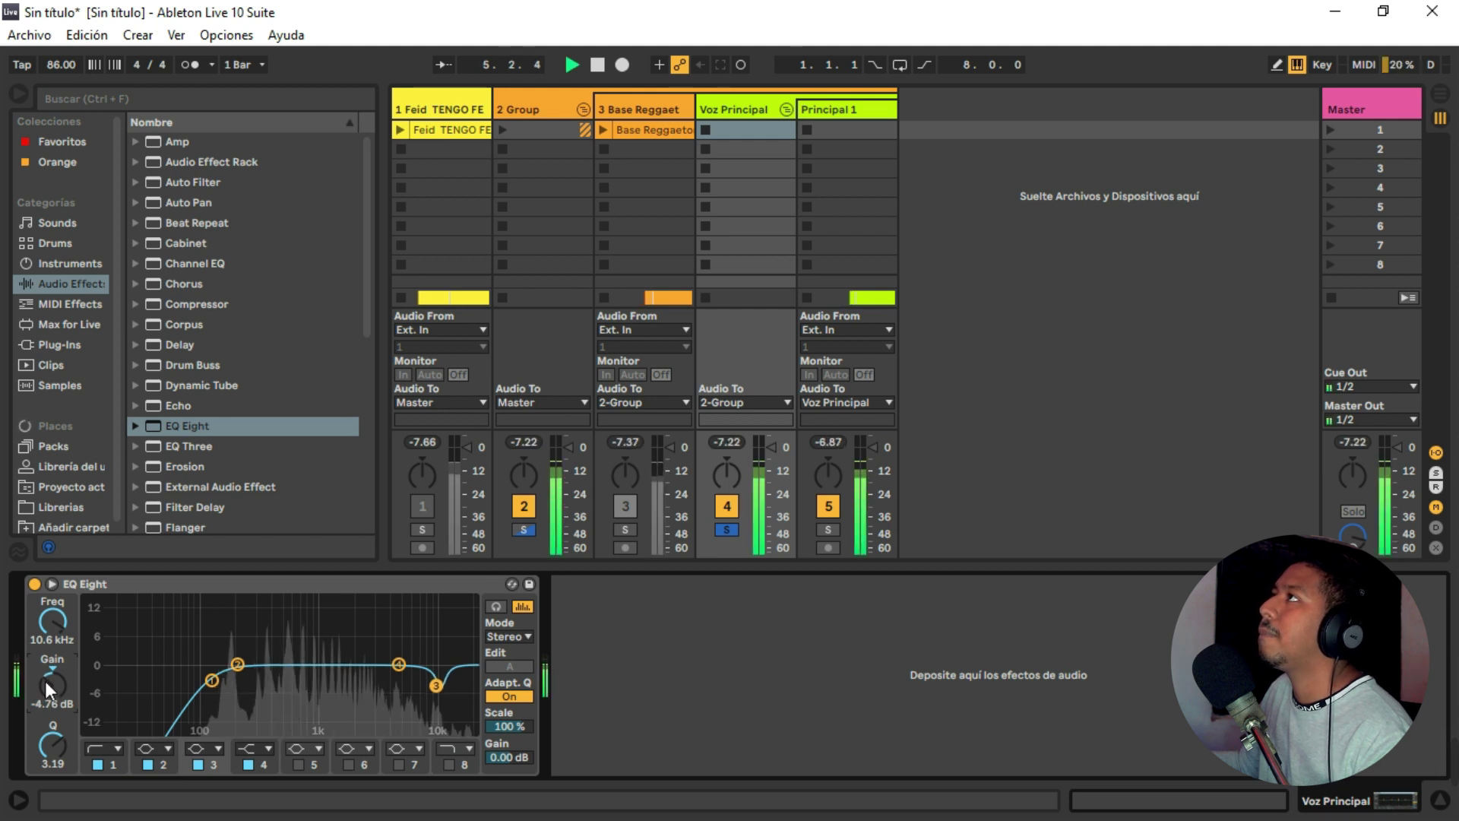
key(space)
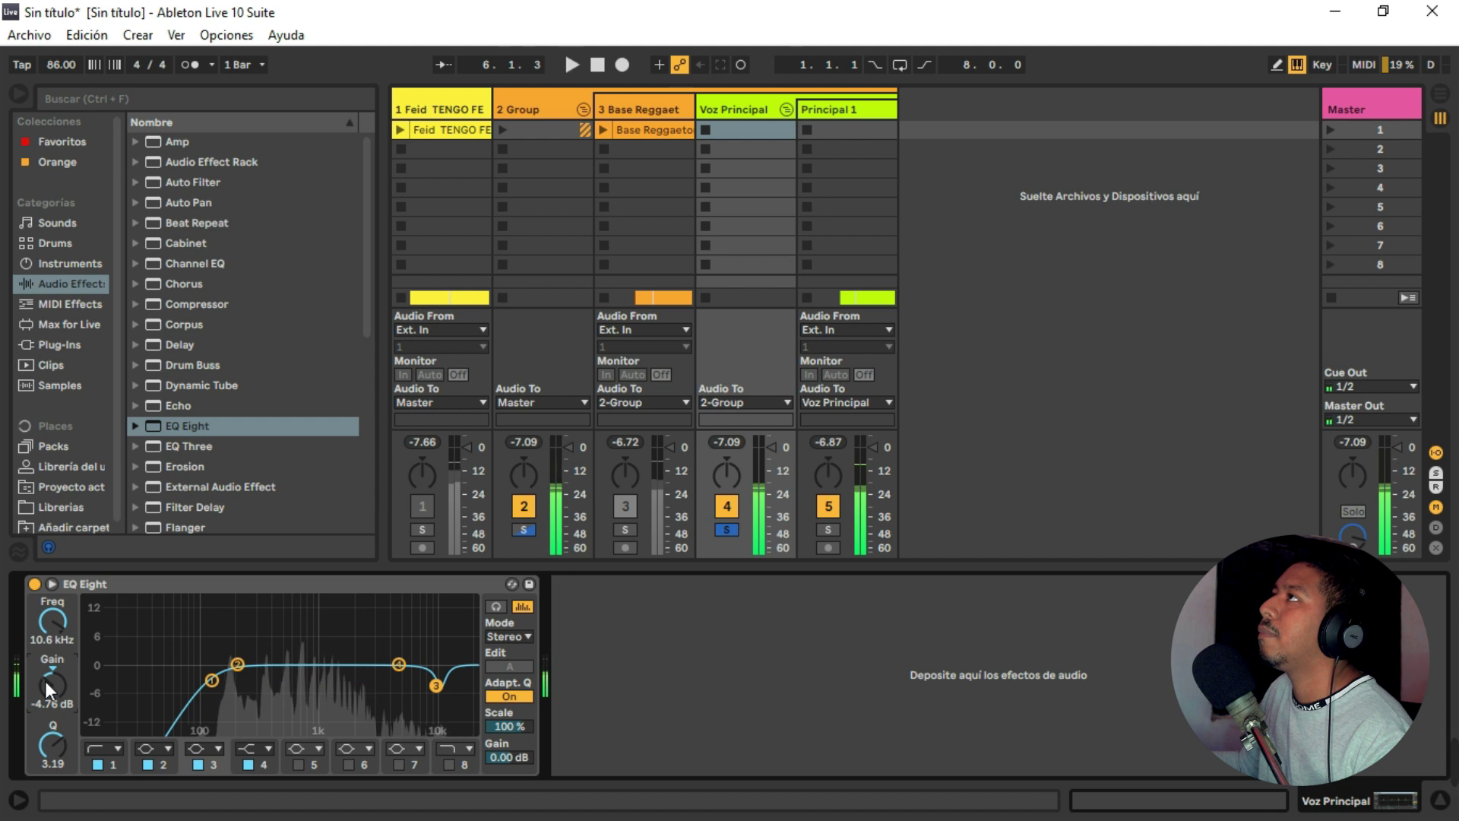
drag(436, 686, 427, 685)
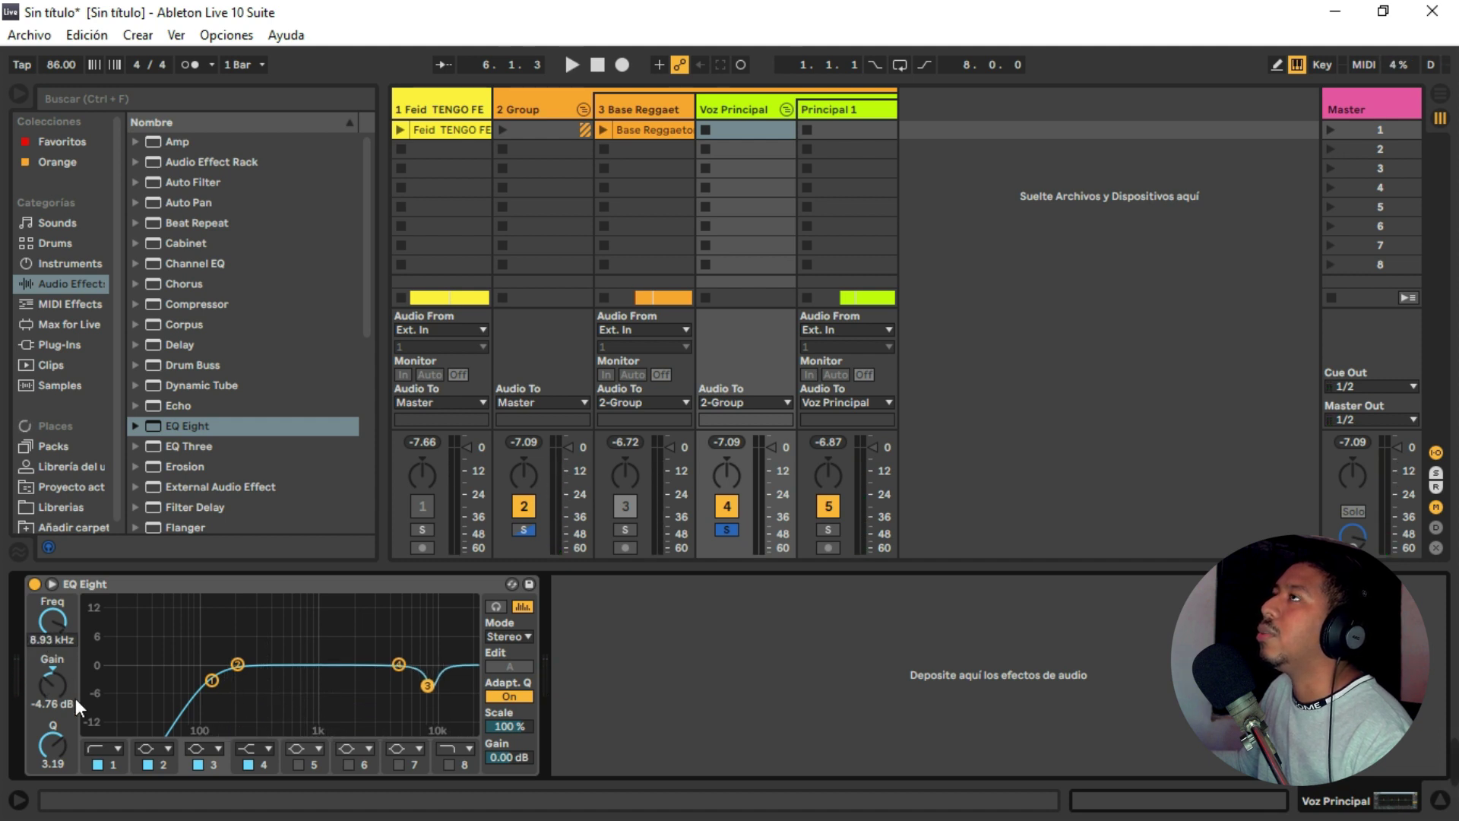
key(space)
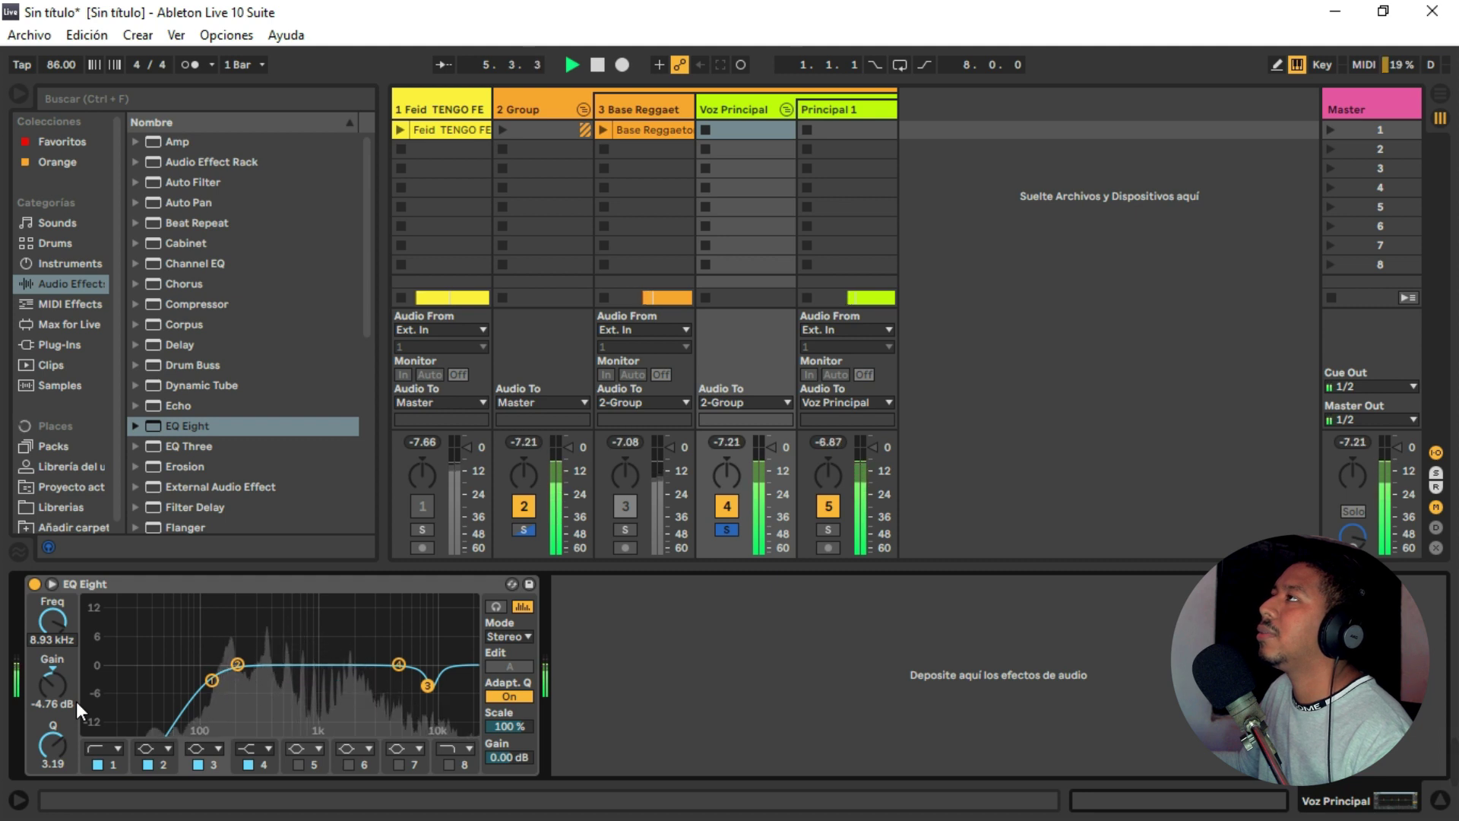
key(space)
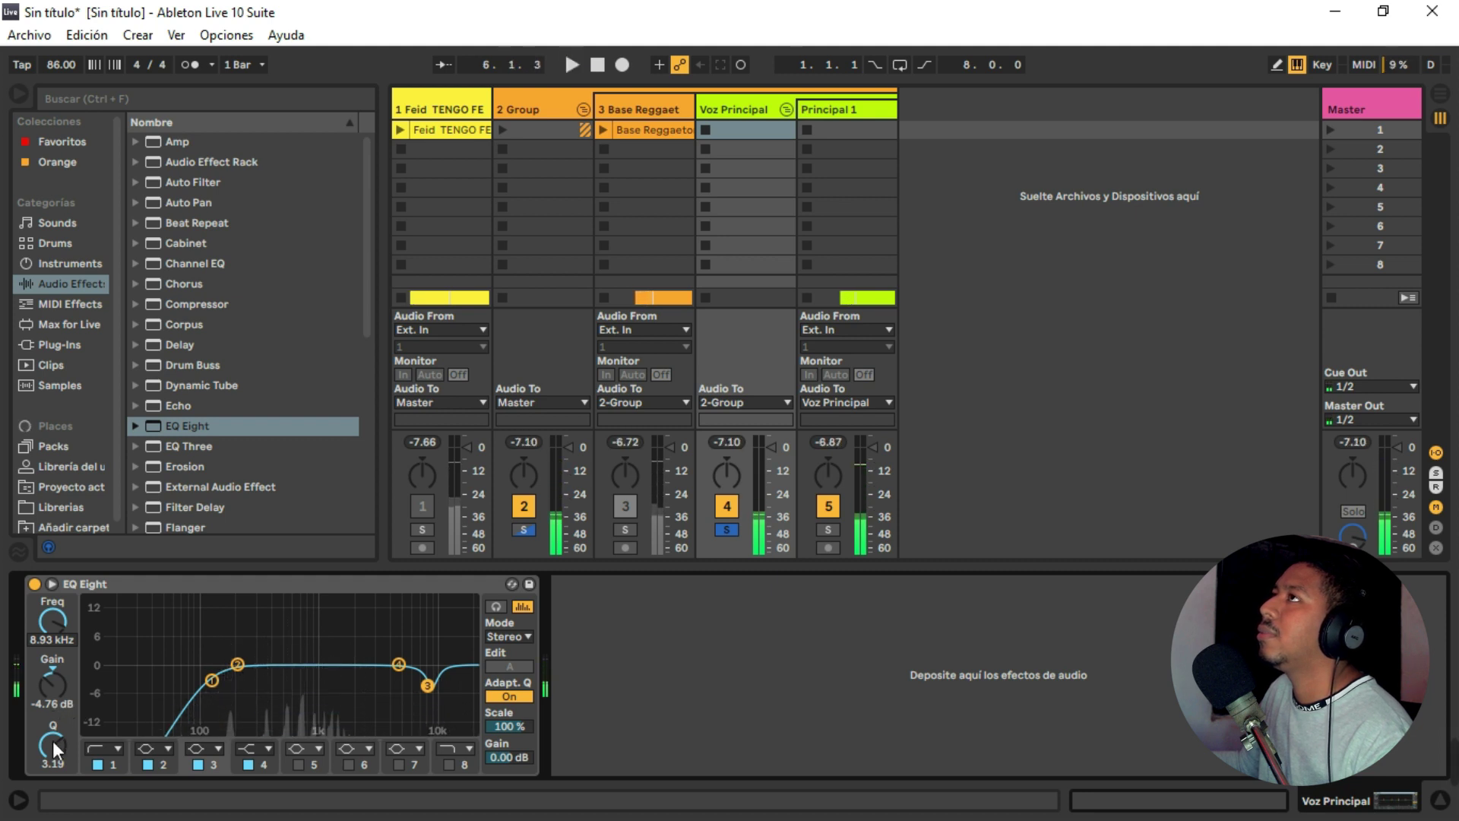
drag(52, 741, 52, 760)
key(space)
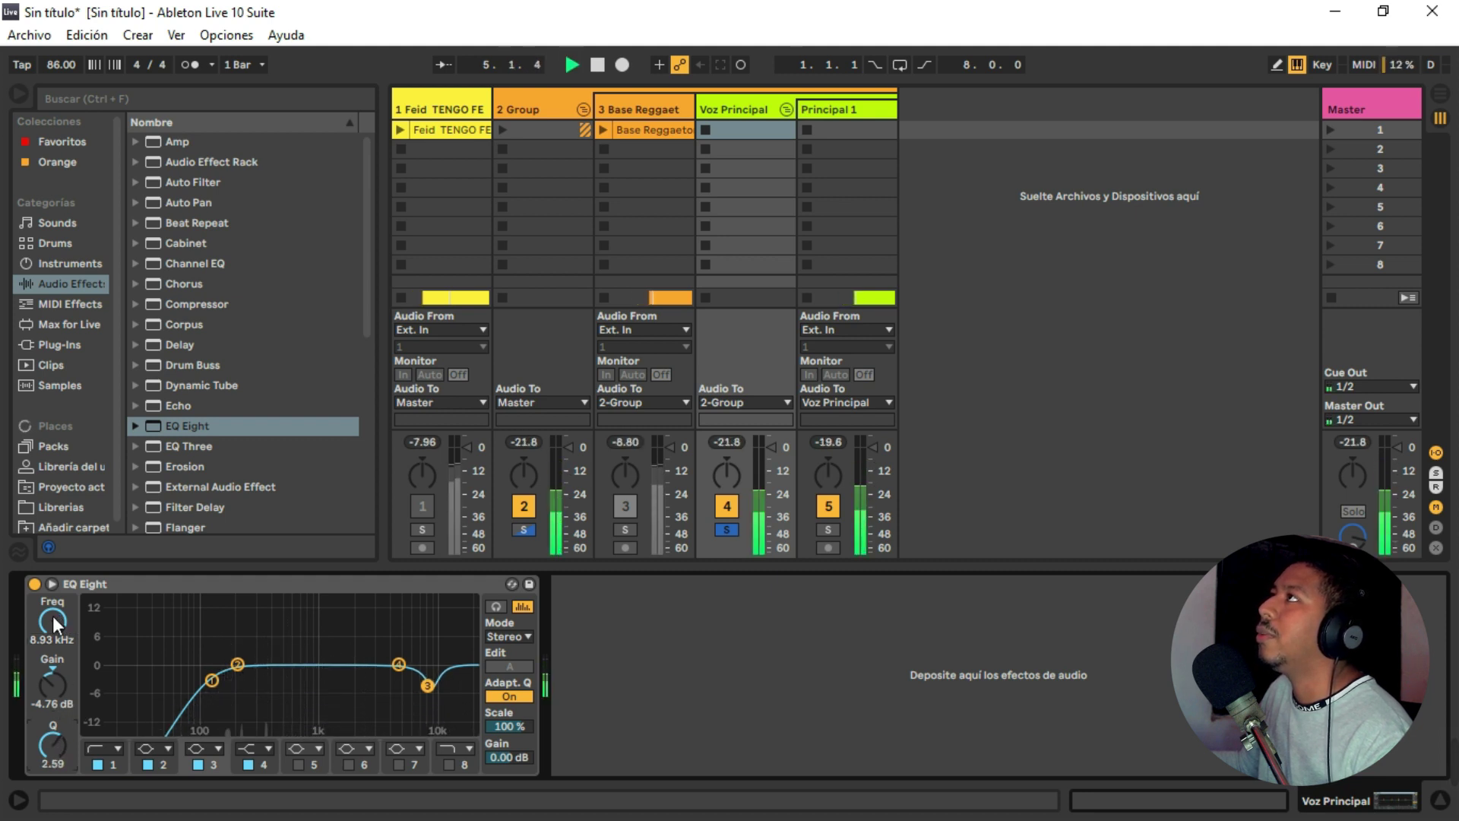
drag(59, 616, 59, 613)
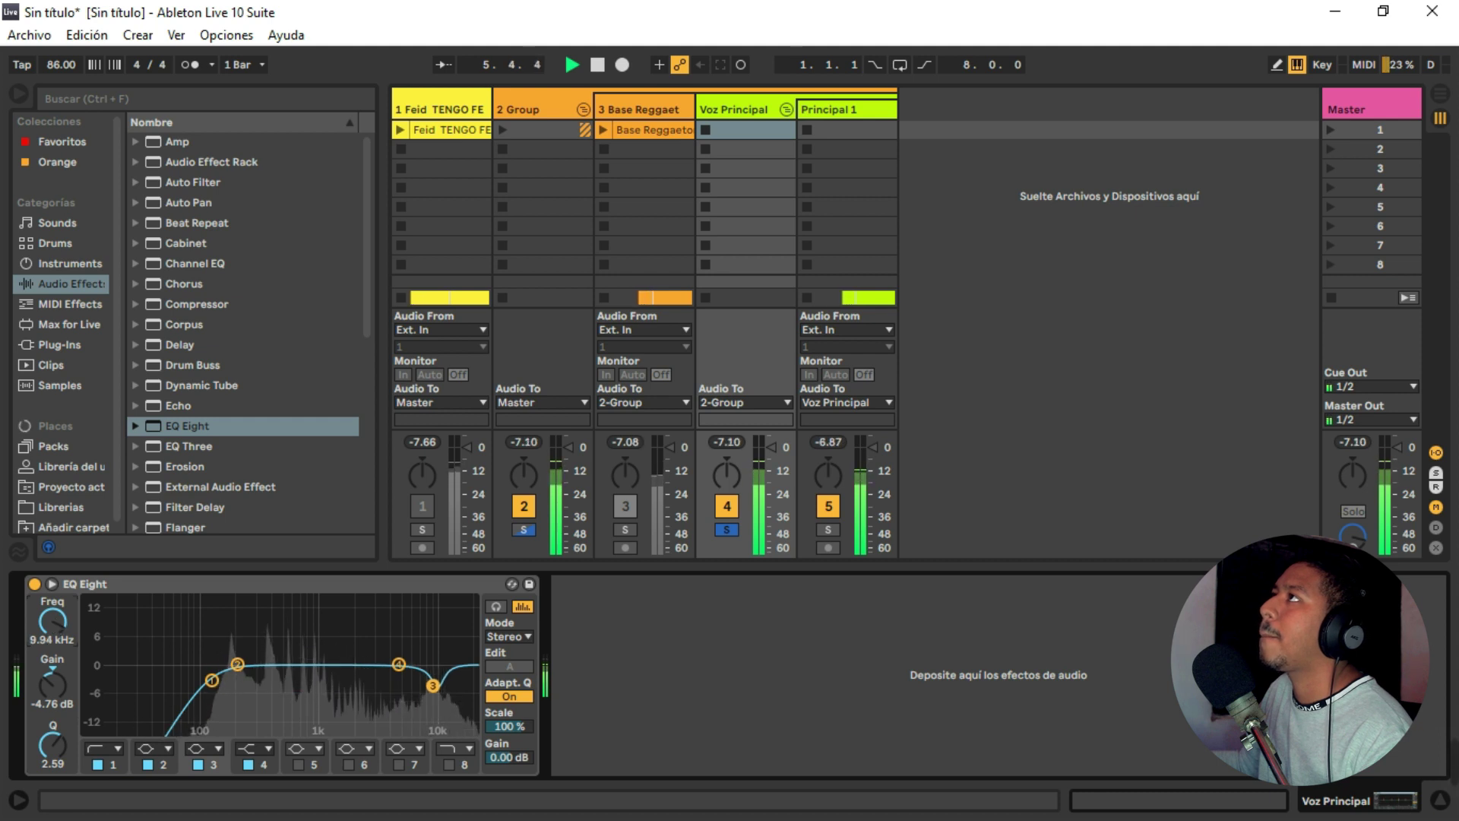
key(space)
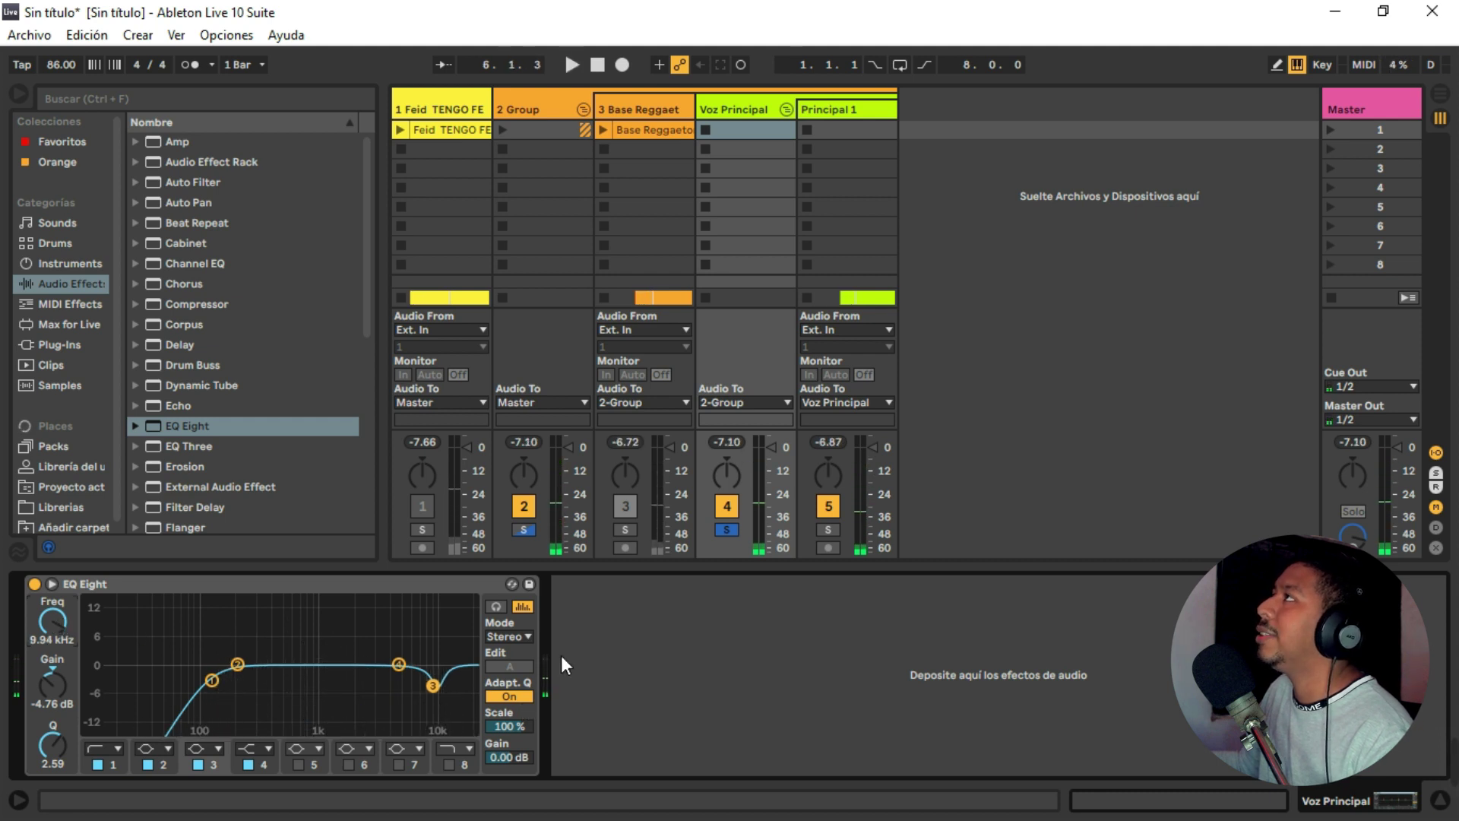
Solo the Feid reference track and play it back to compare its vocal.
click(745, 106)
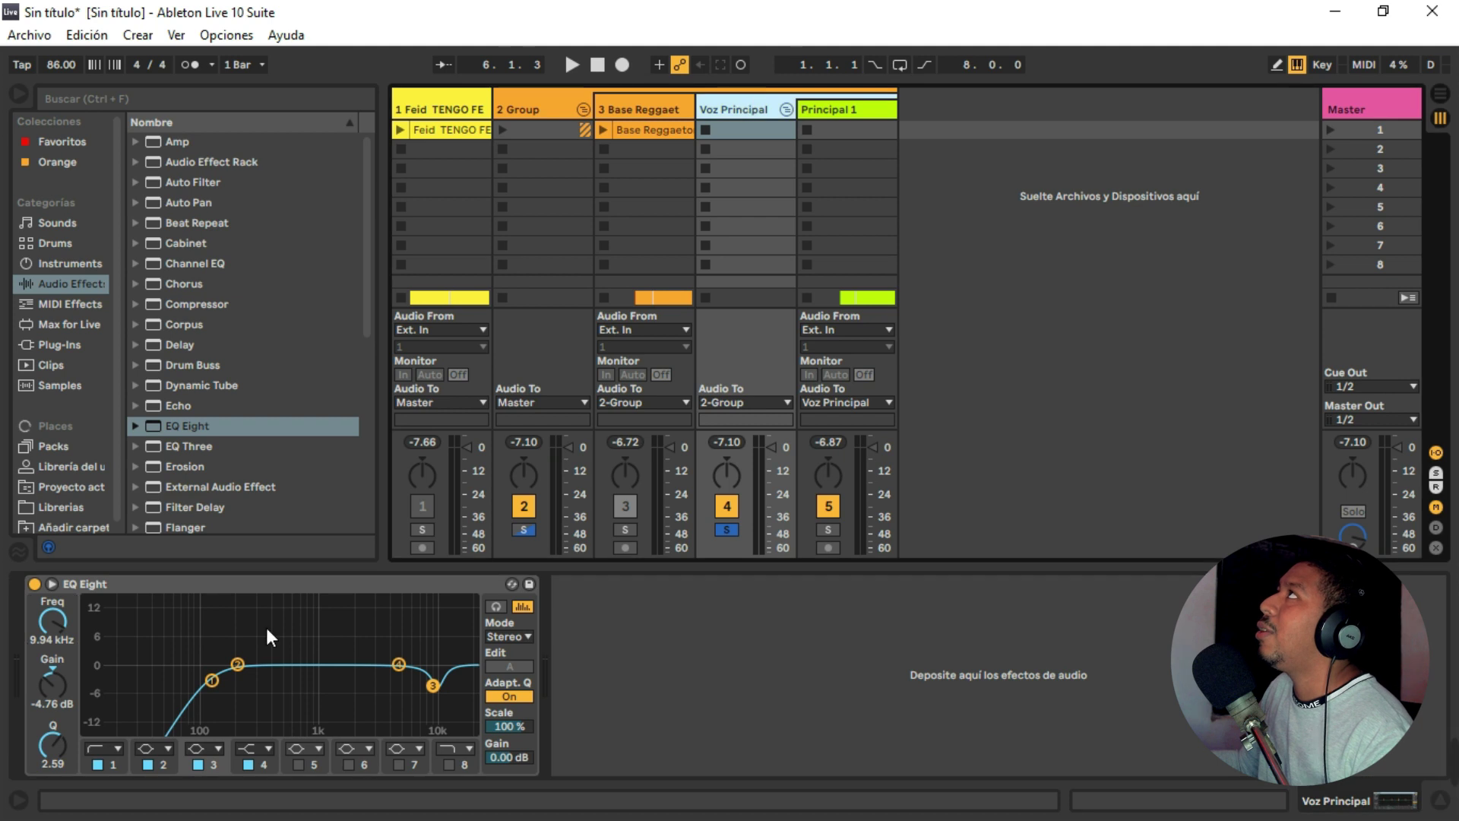
click(424, 529)
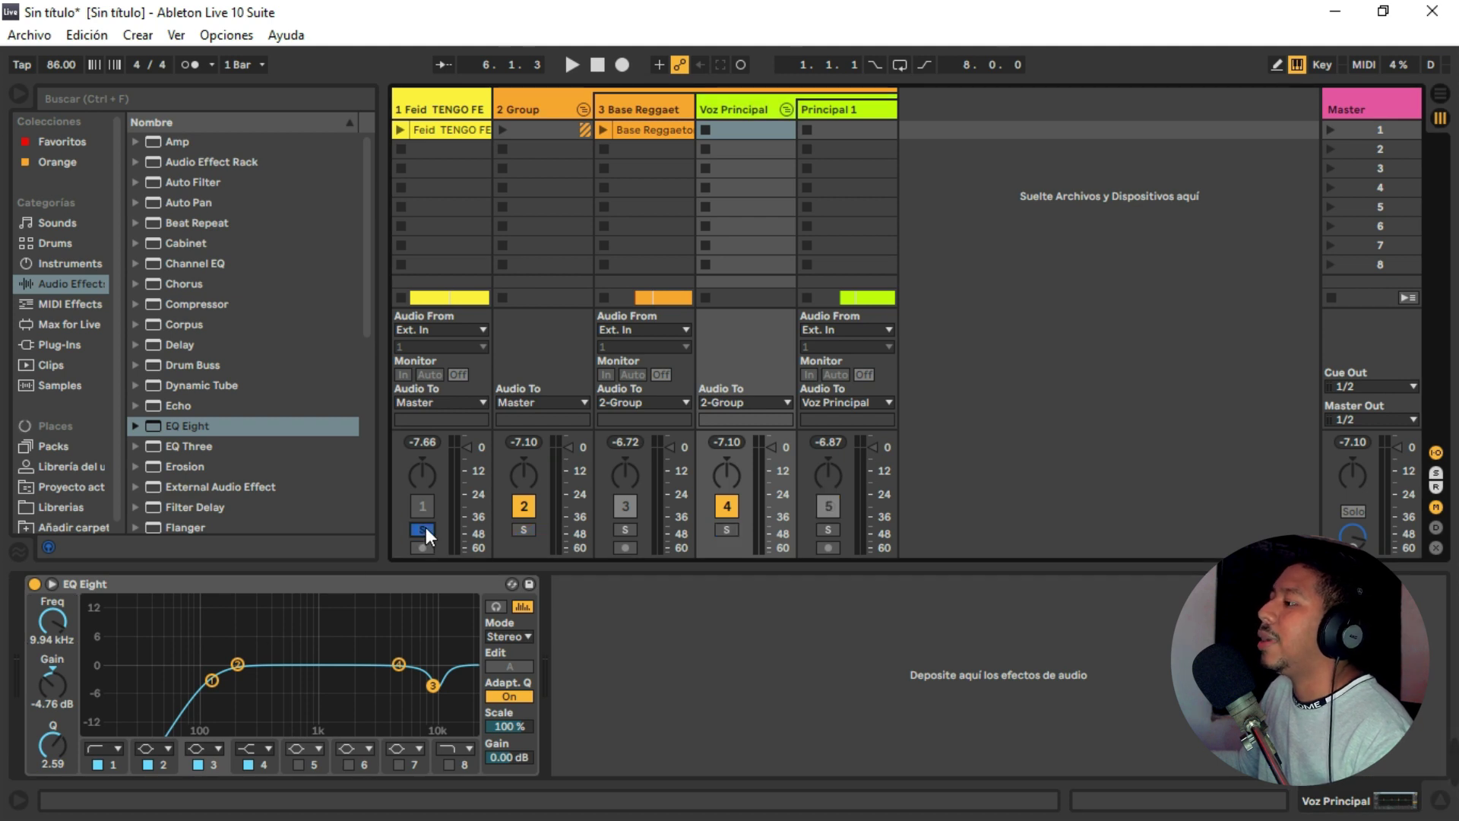
key(space)
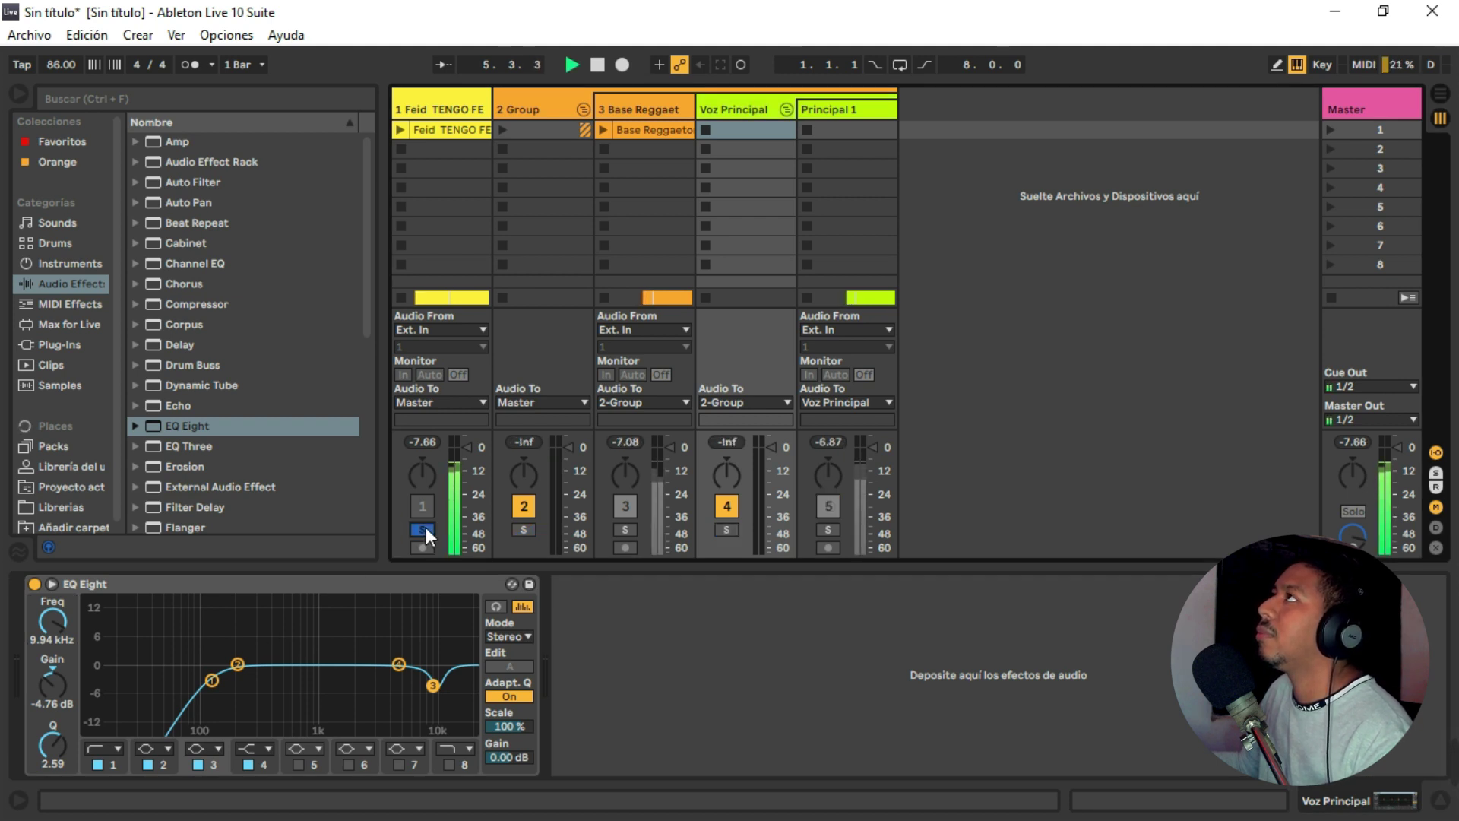
key(space)
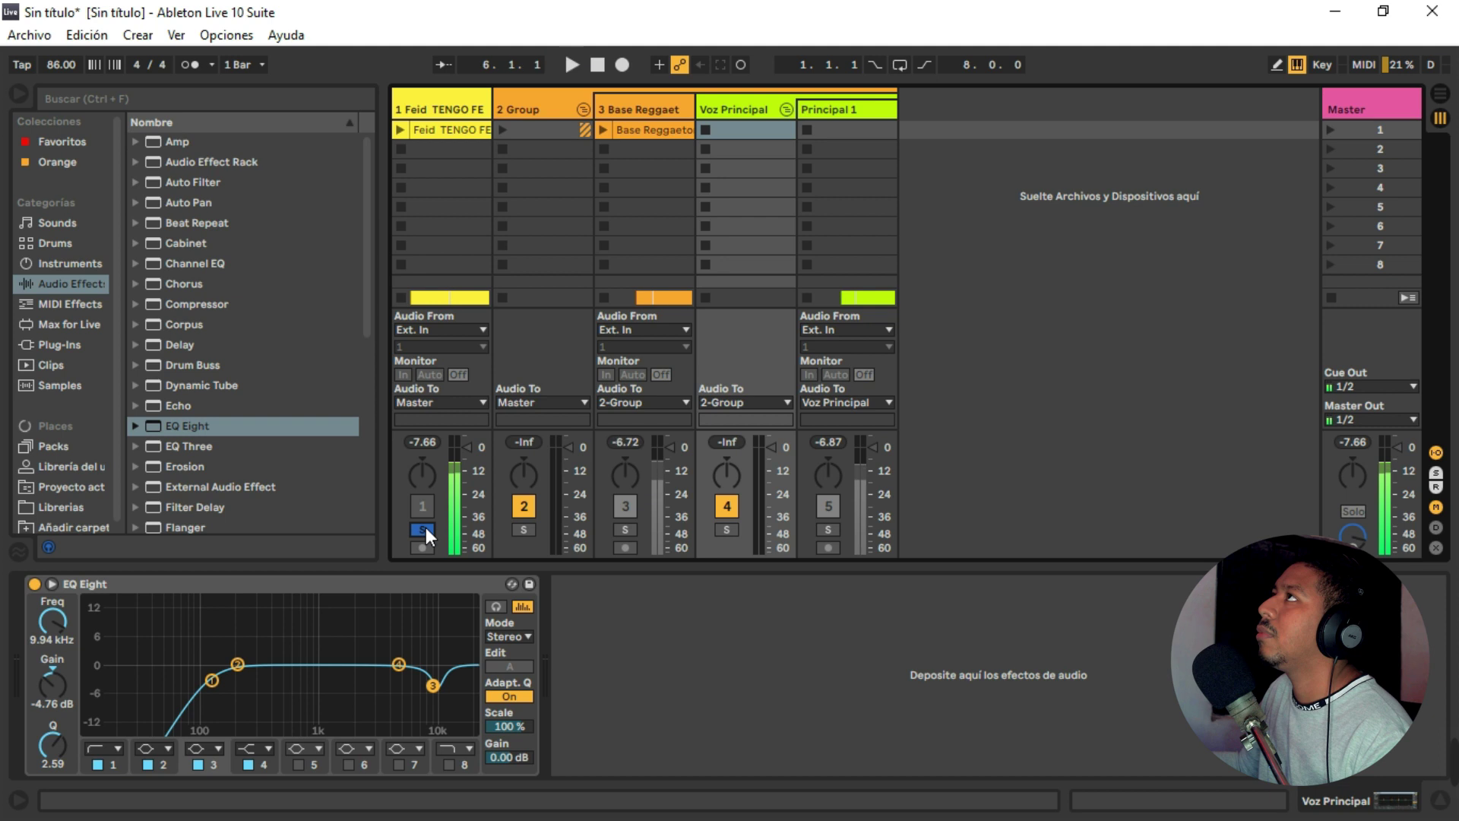
Solo the Voz Principal group and load the MJUCjr compressor plug-in from the Vari Mu Compresor folder after its EQ Eight.
click(725, 530)
click(734, 110)
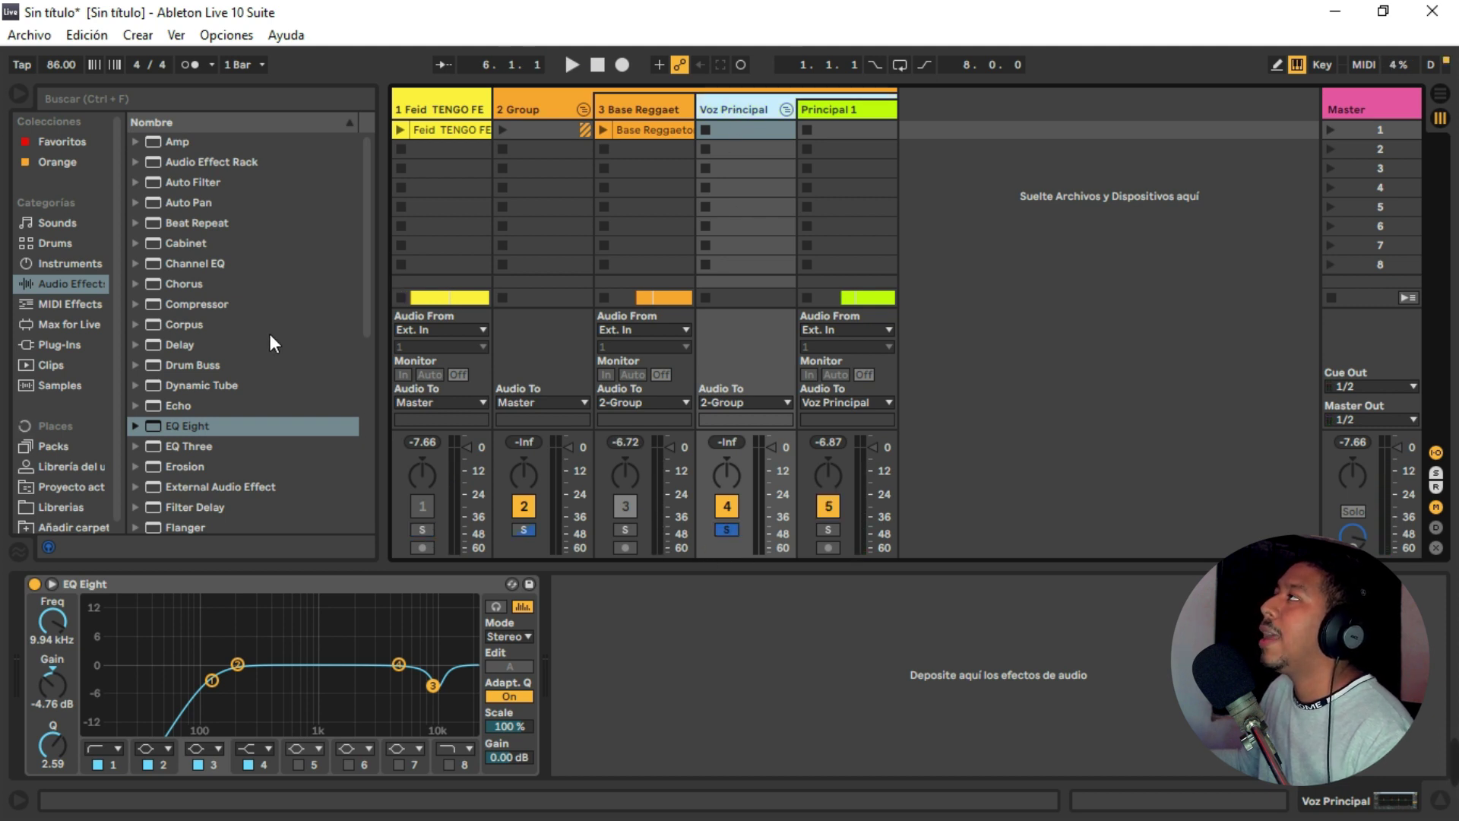
click(79, 347)
click(140, 138)
scroll(230, 298, down, 10)
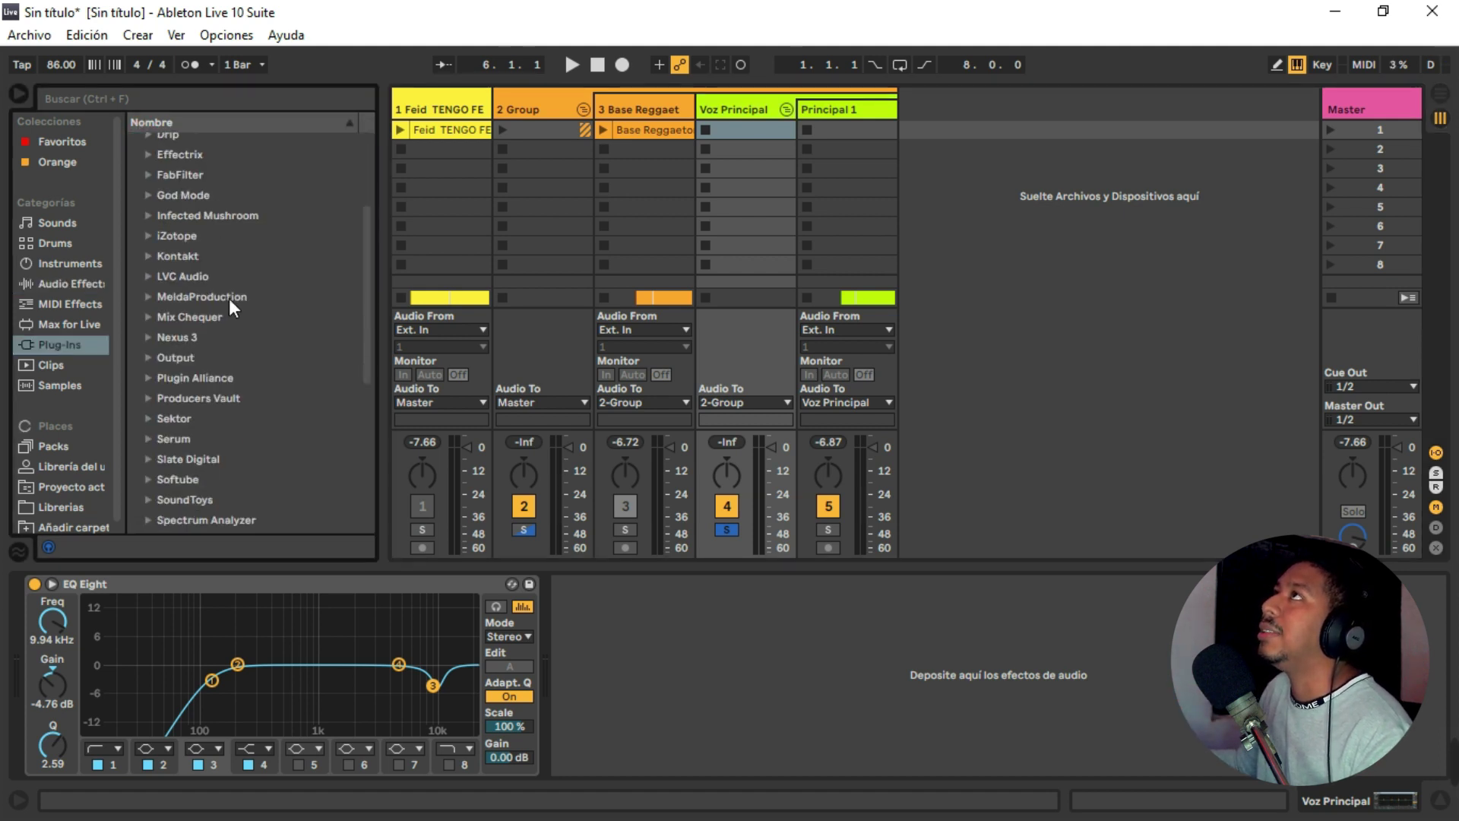
scroll(238, 375, down, 2)
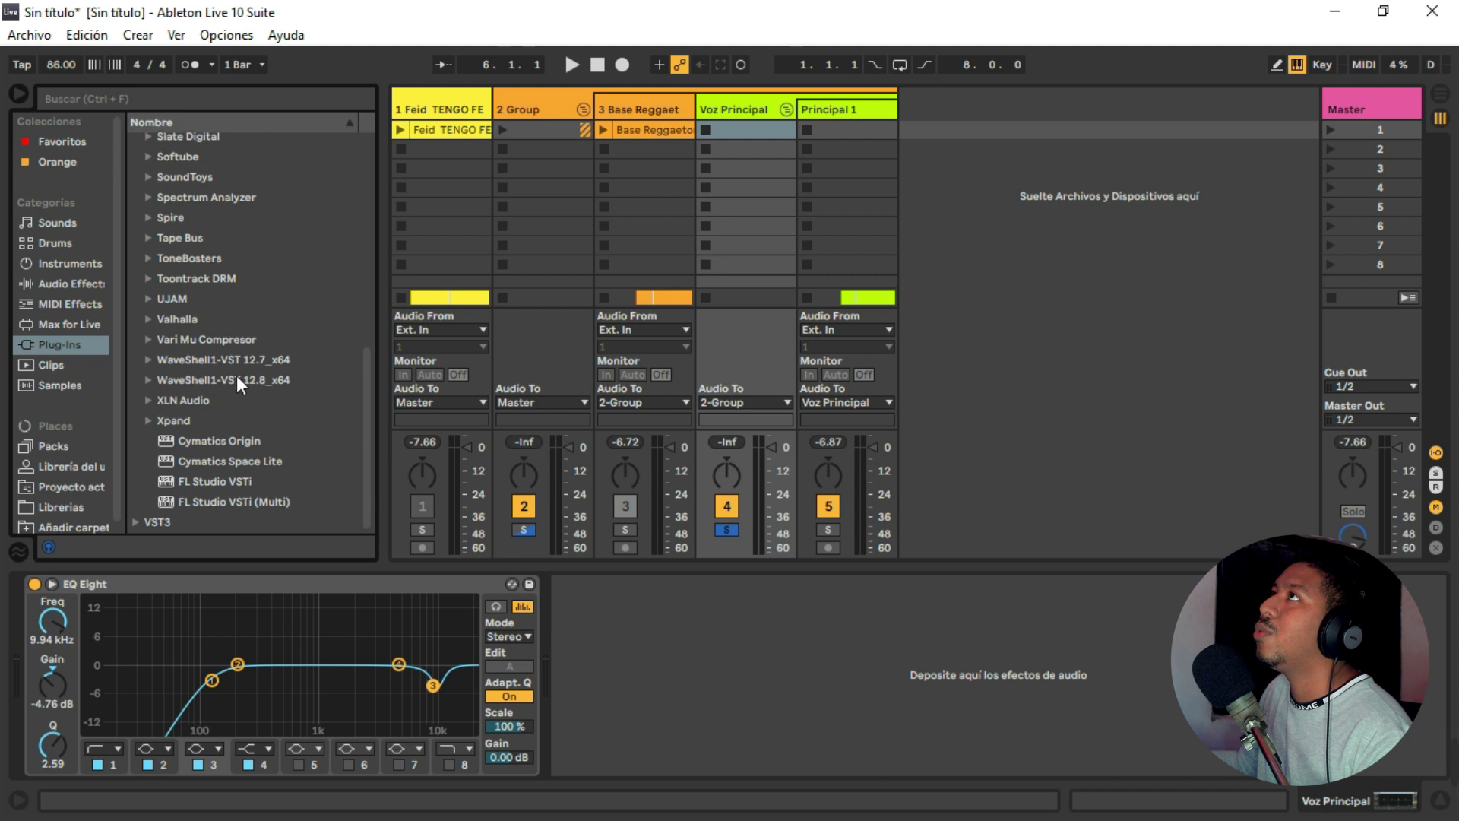
click(149, 299)
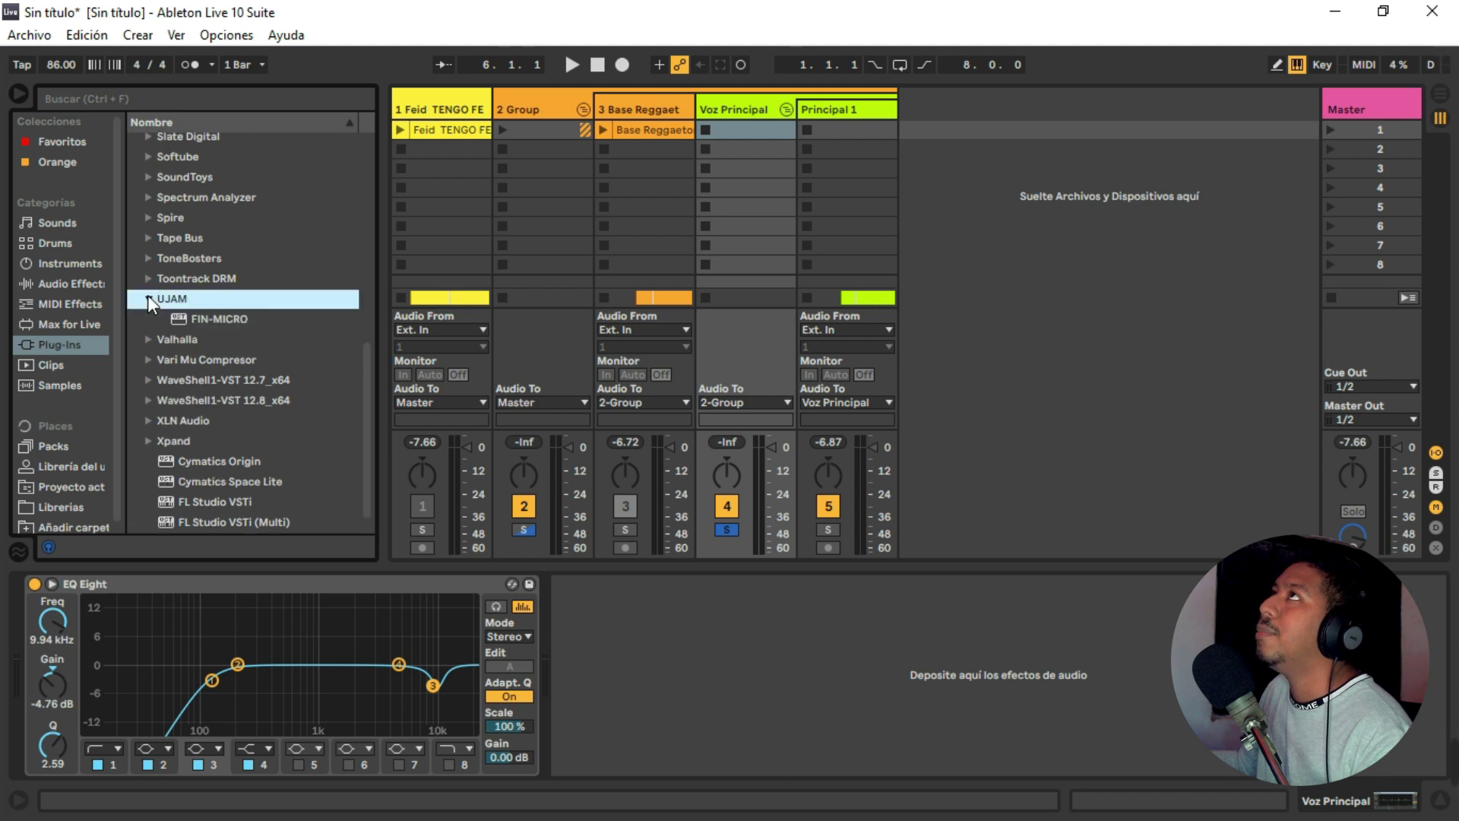
click(150, 299)
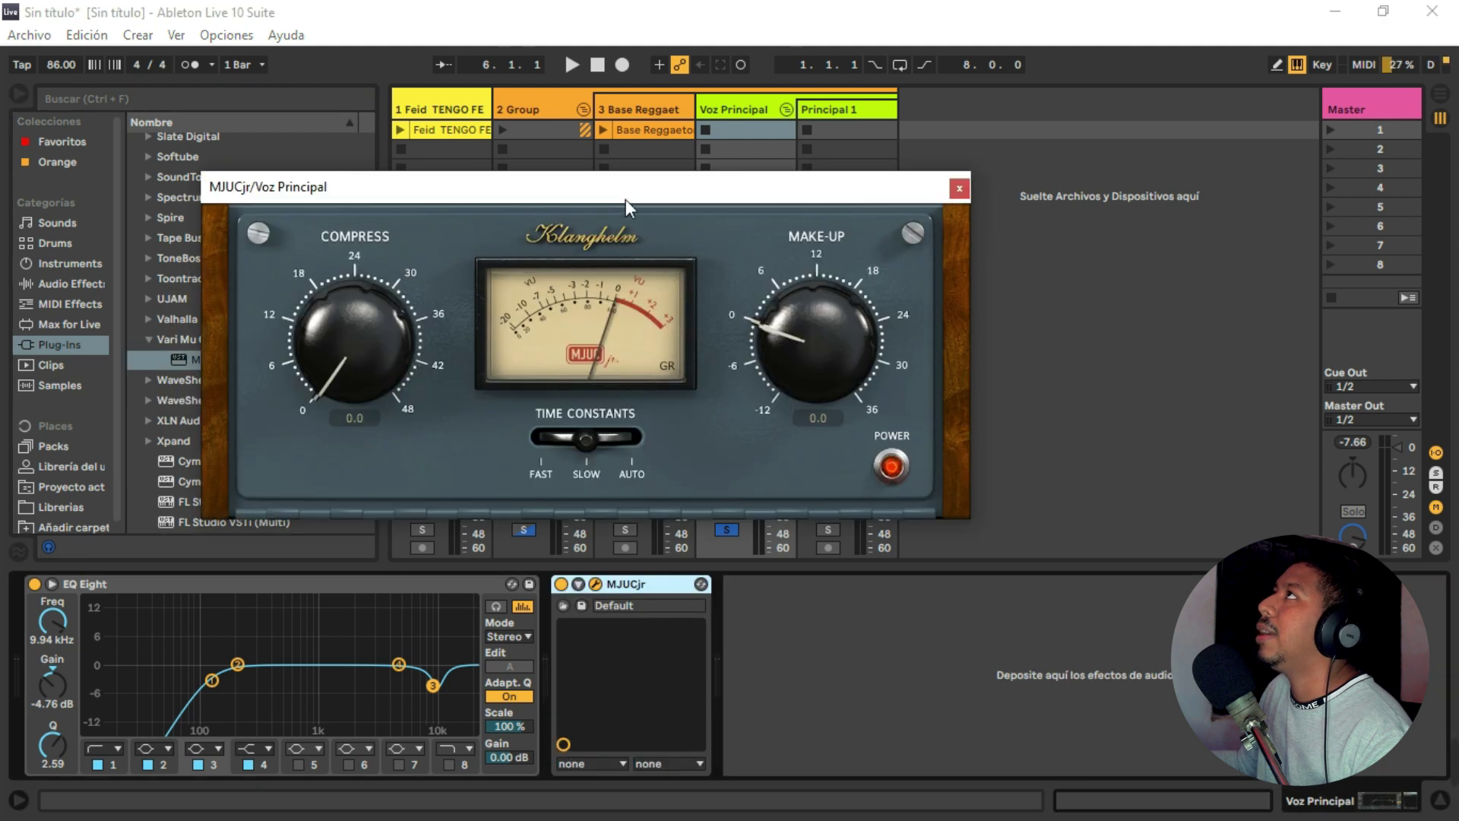
drag(626, 196, 637, 246)
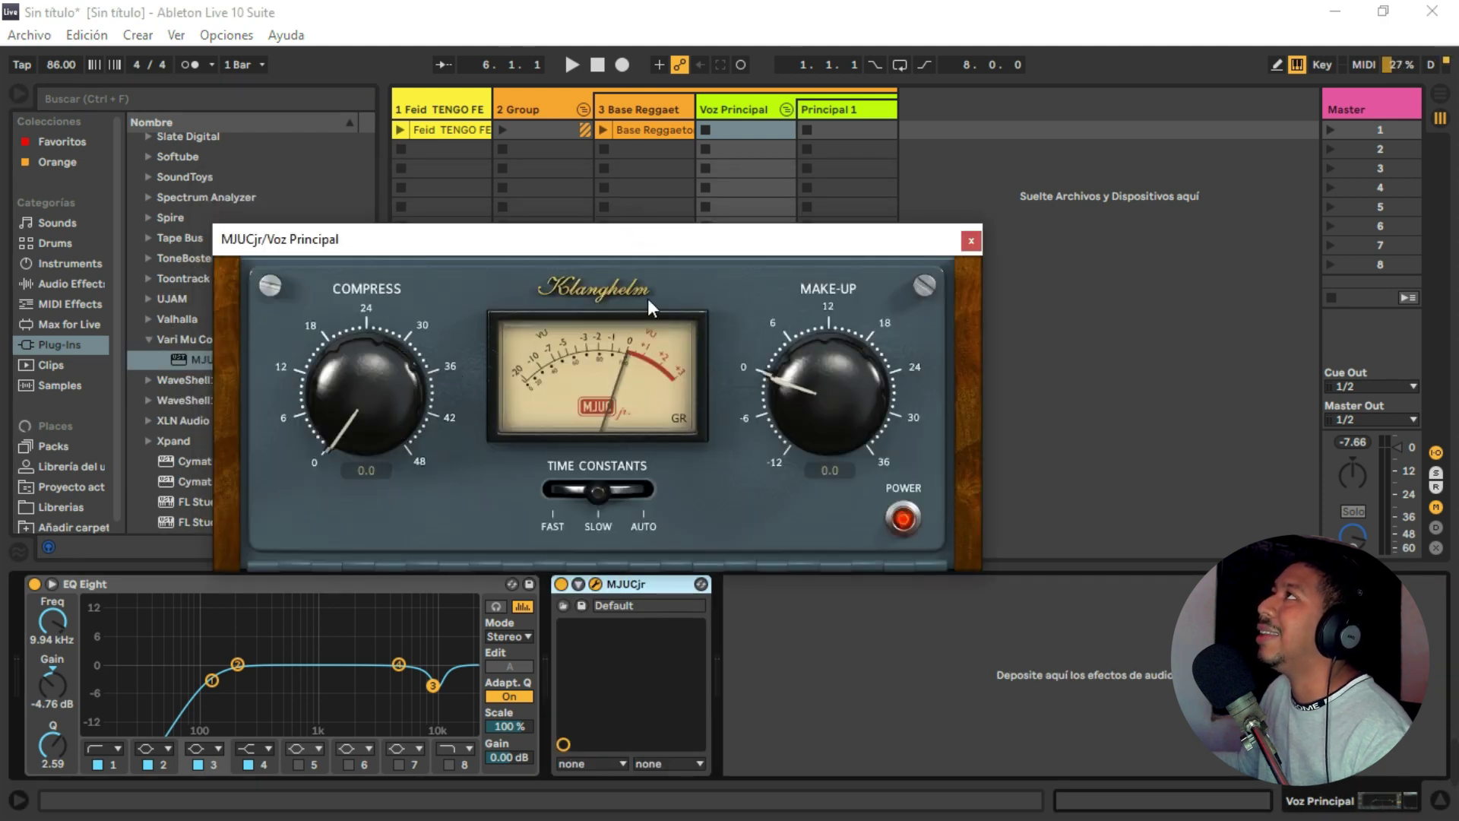
drag(649, 239, 665, 237)
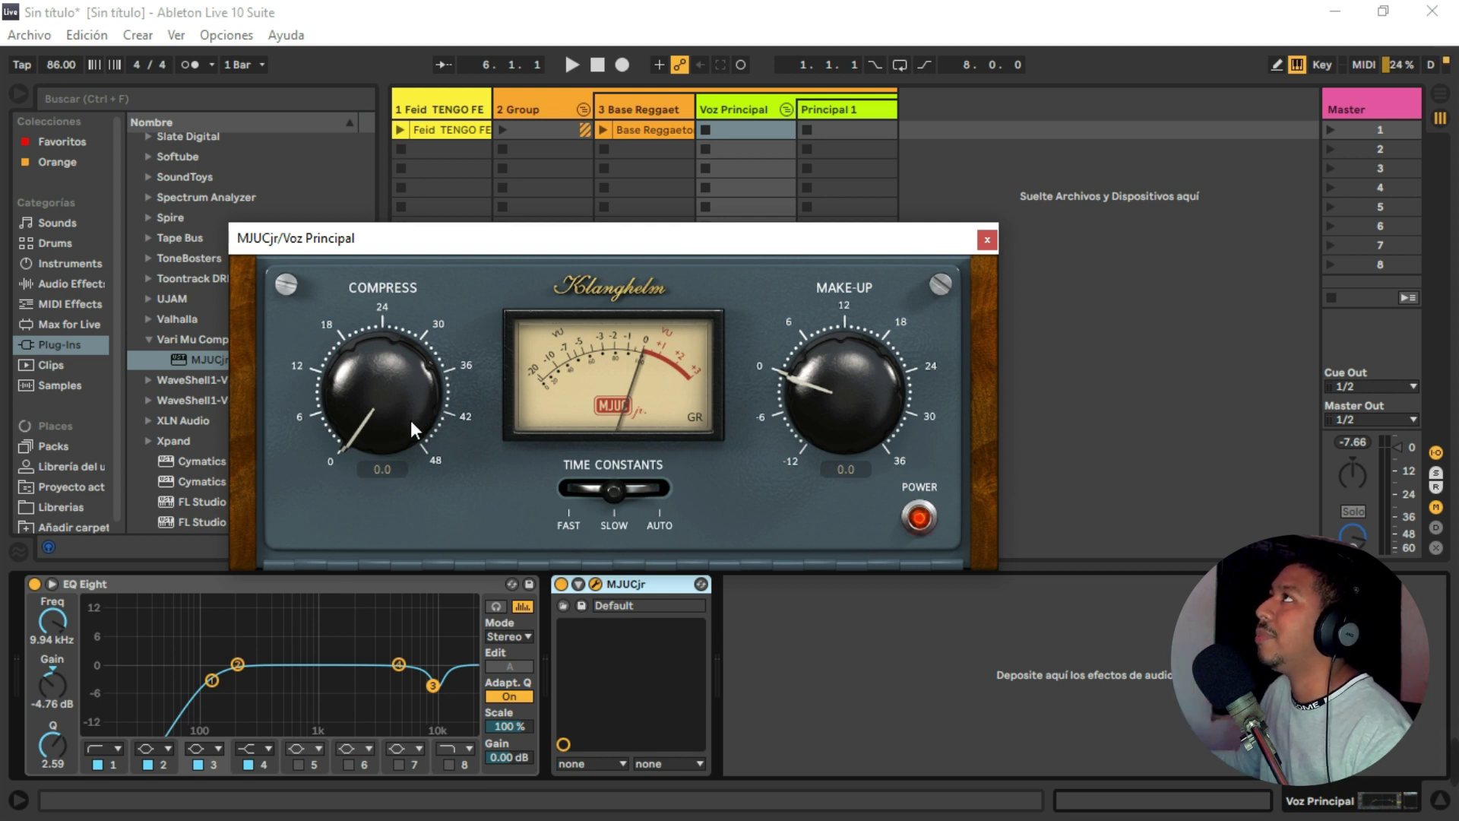
Set MJUCjr's Compress amount to 30.1 and its Make-Up gain to 7.4 during playback.
drag(384, 421, 349, 224)
drag(403, 381, 392, 253)
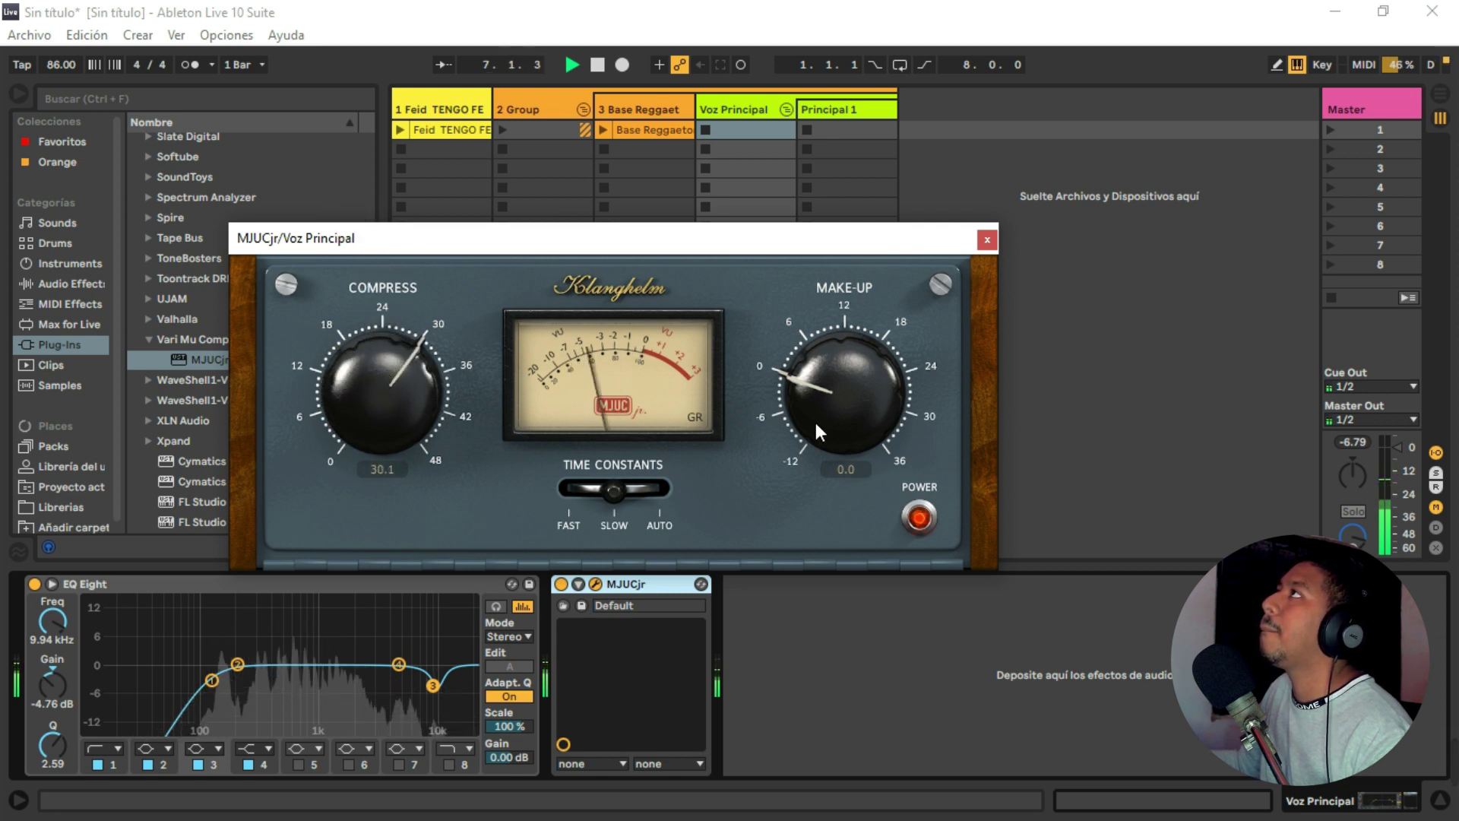
drag(828, 382, 832, 336)
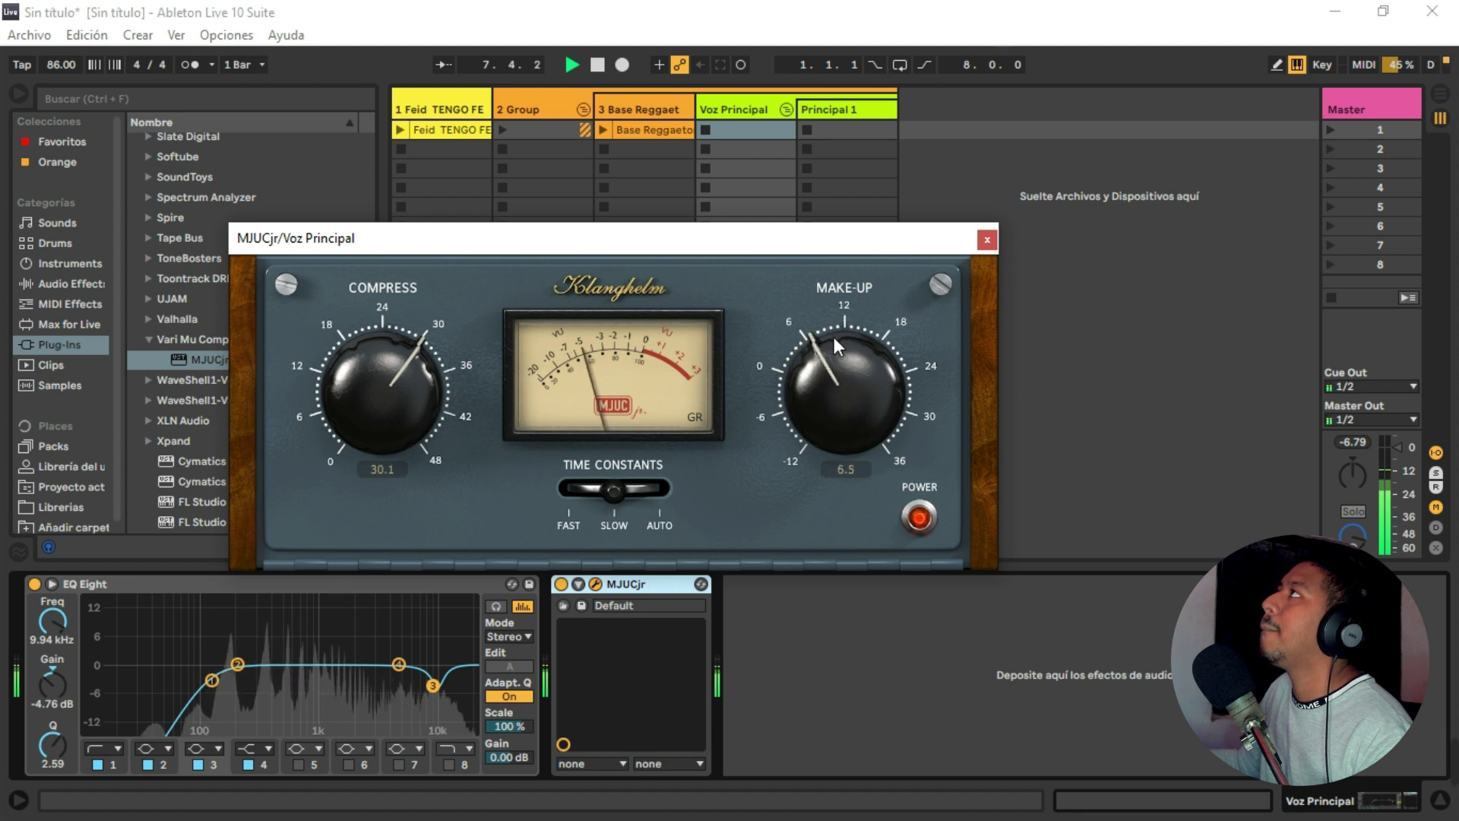
Compare the vocal with MJUCjr bypassed and enabled, and close the plug-in window.
click(561, 584)
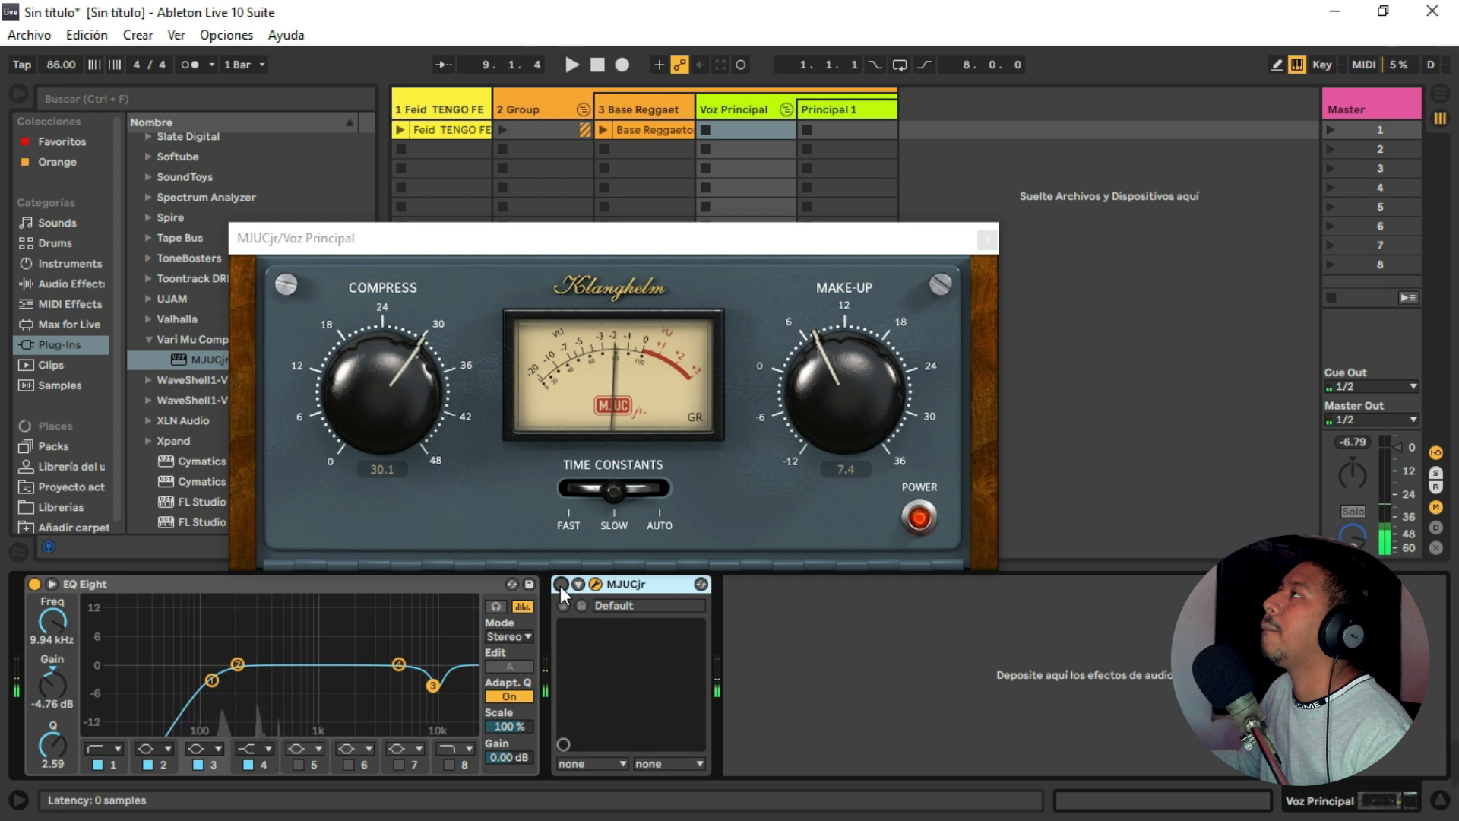
click(560, 585)
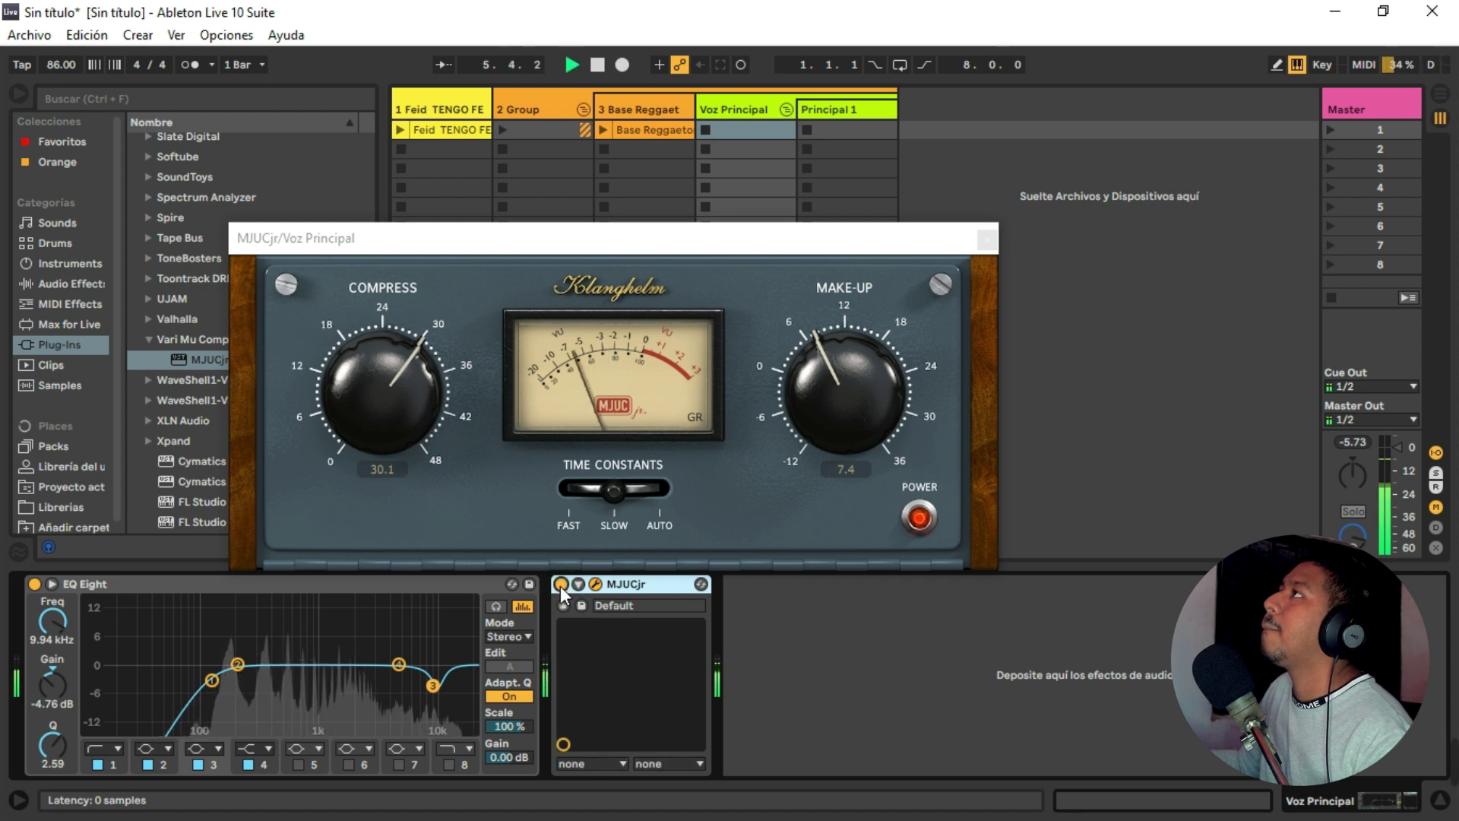
click(986, 240)
key(space)
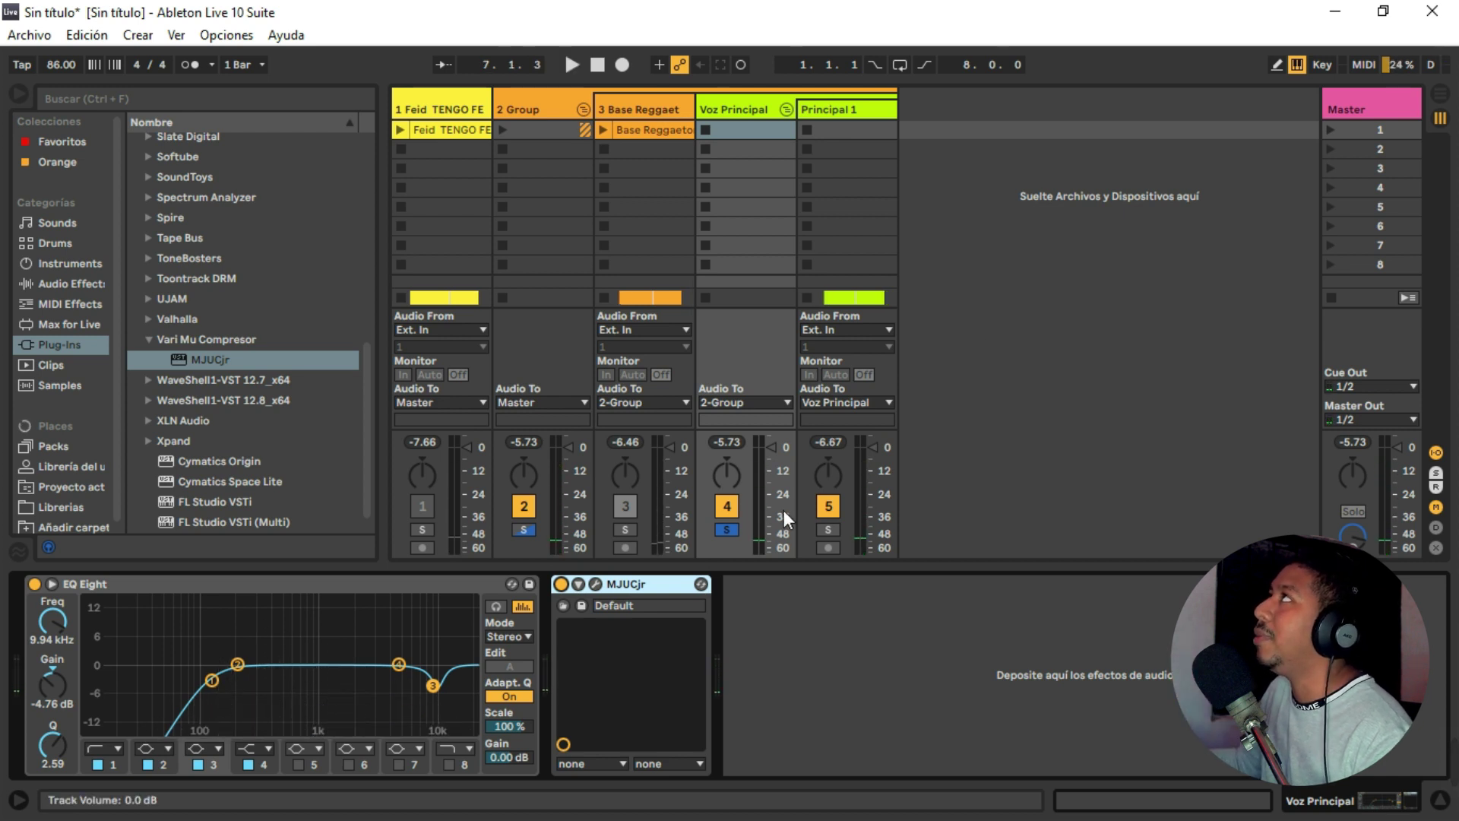
Turn off solo on the Voz Principal group and audition the vocal together with the instrumental.
click(731, 527)
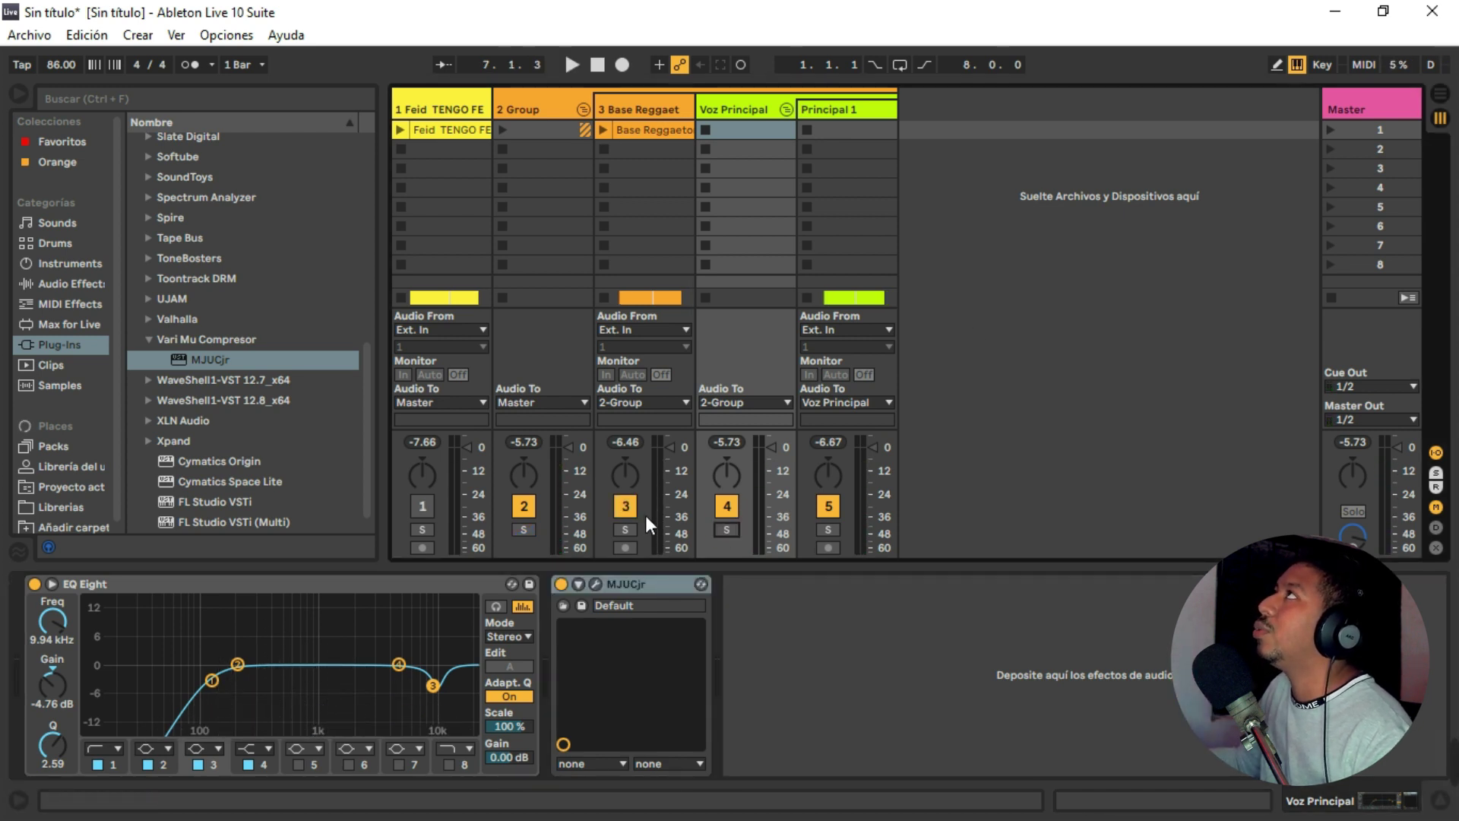
key(space)
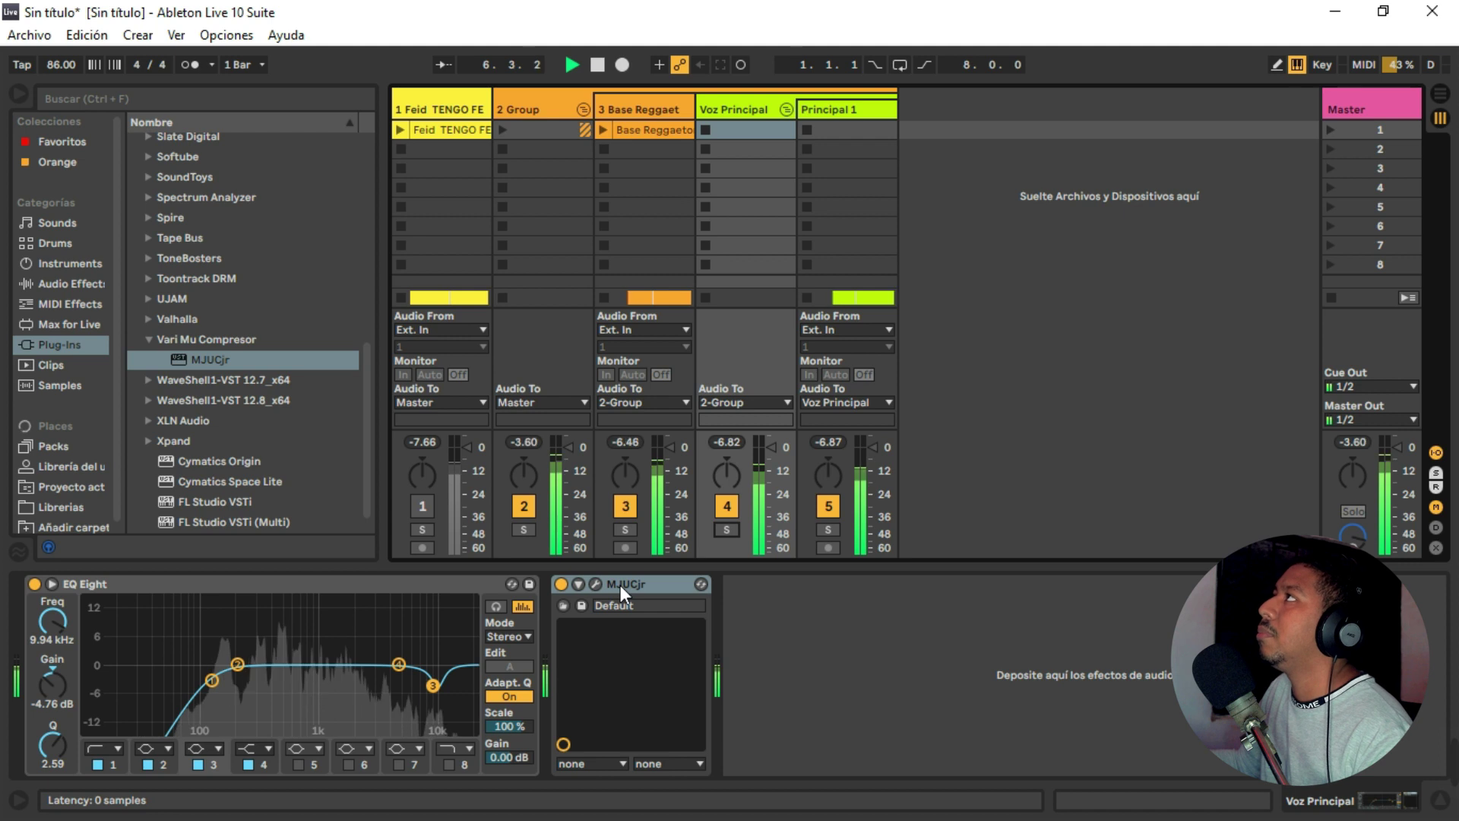
key(space)
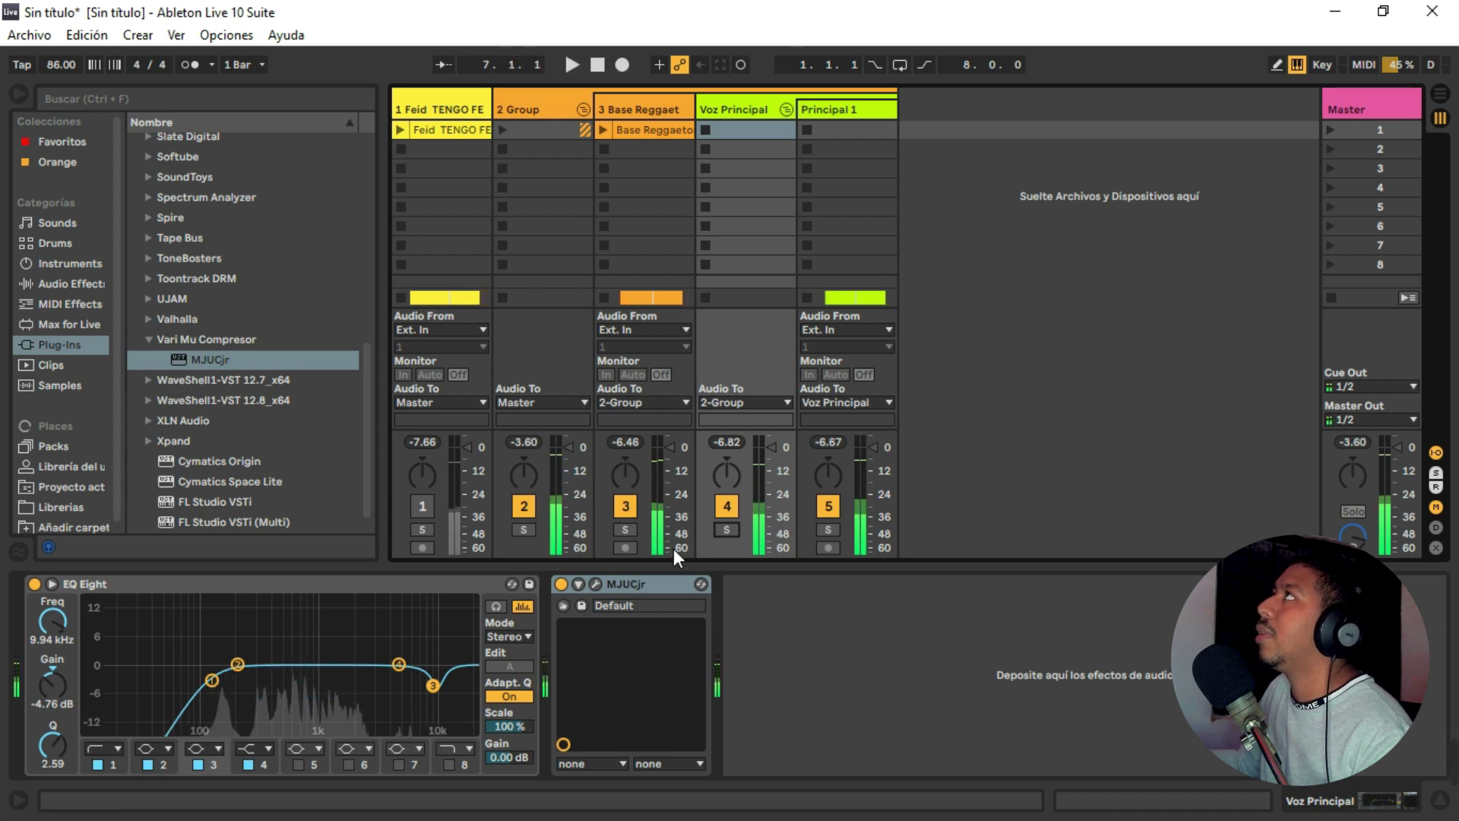
Raise the MJUCjr Make-Up gain to 8.3 and close the plug-in window.
click(596, 583)
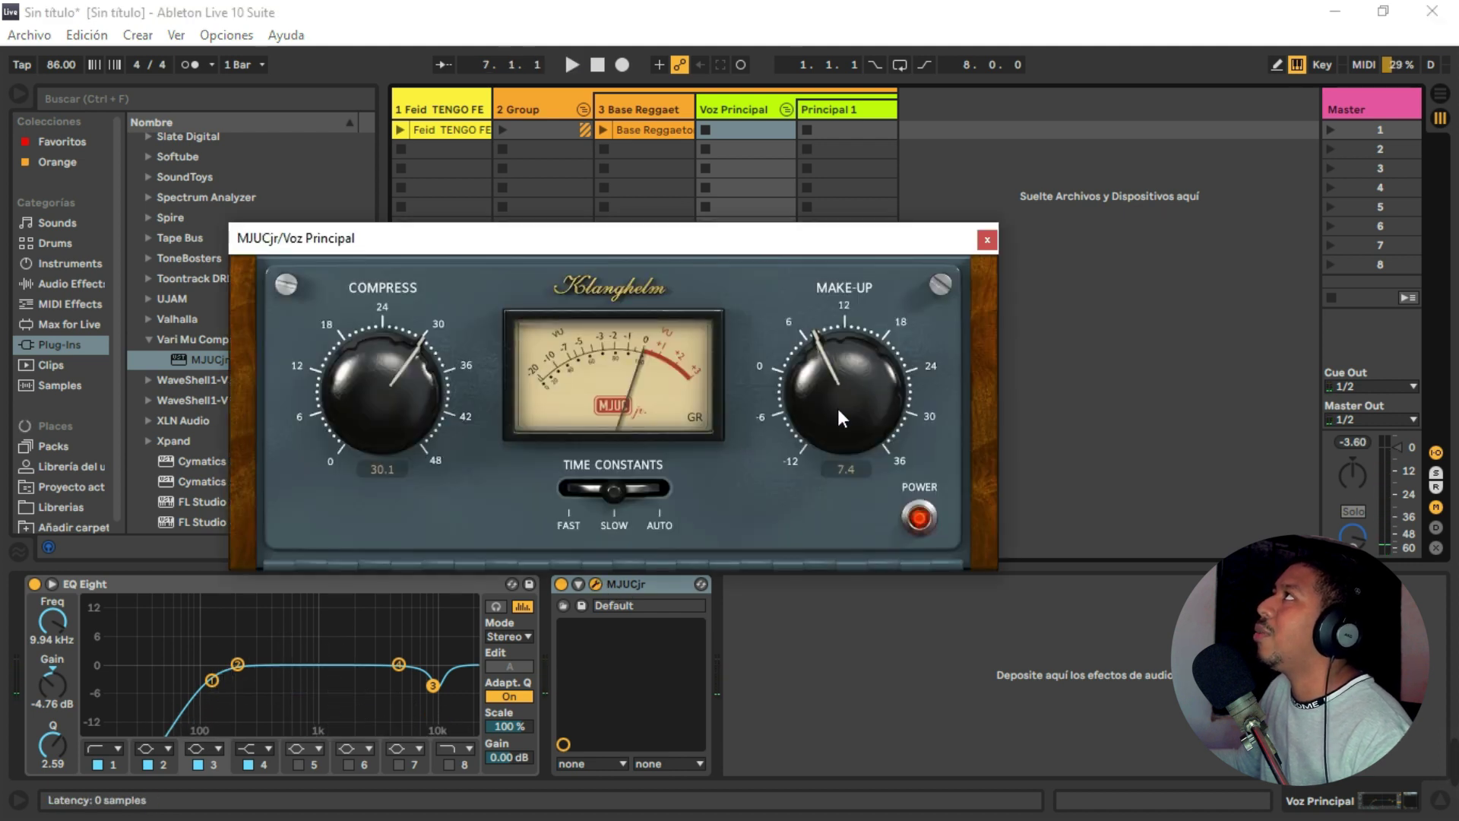
drag(838, 410, 838, 402)
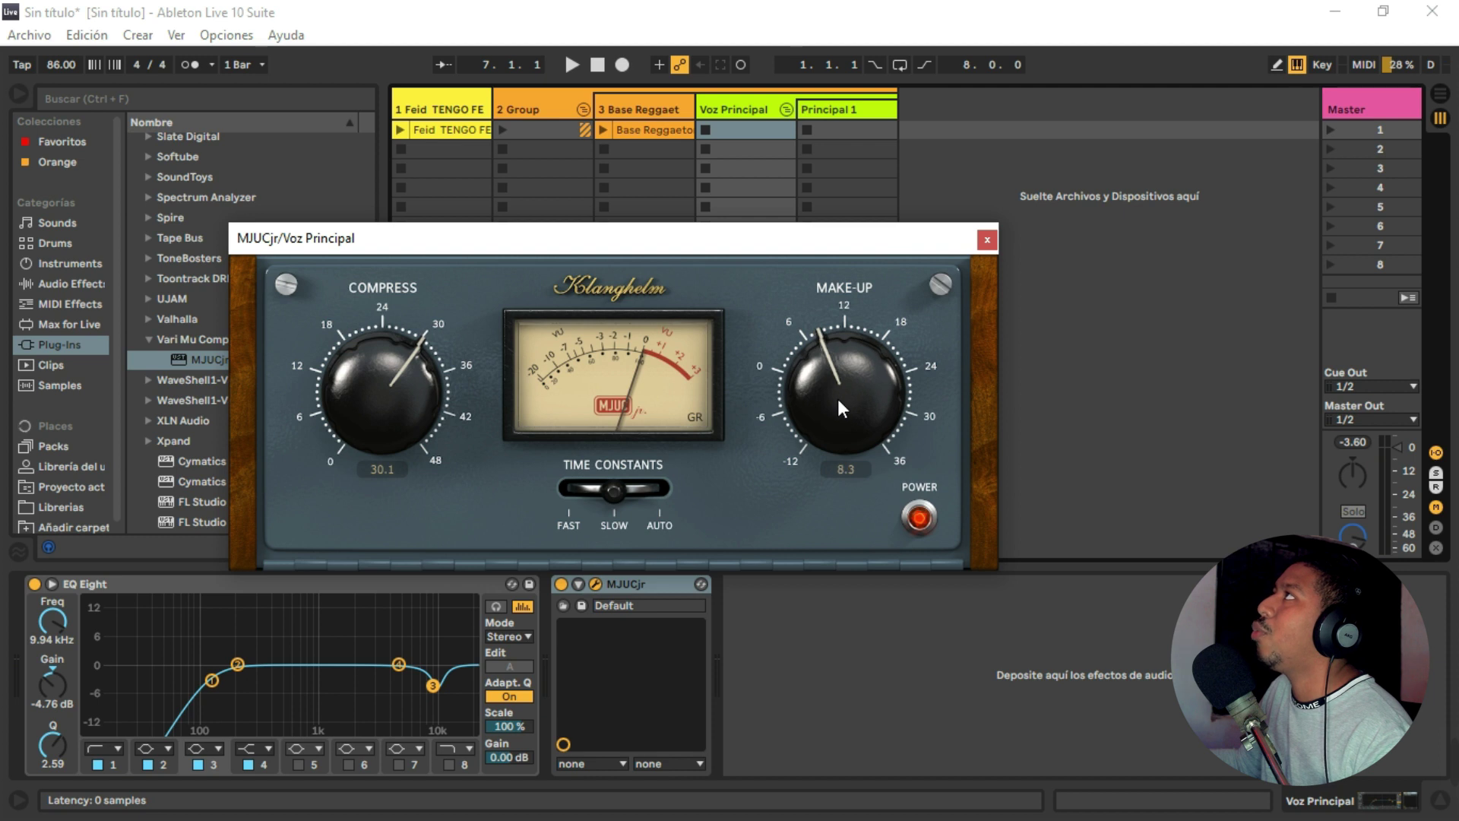
click(986, 240)
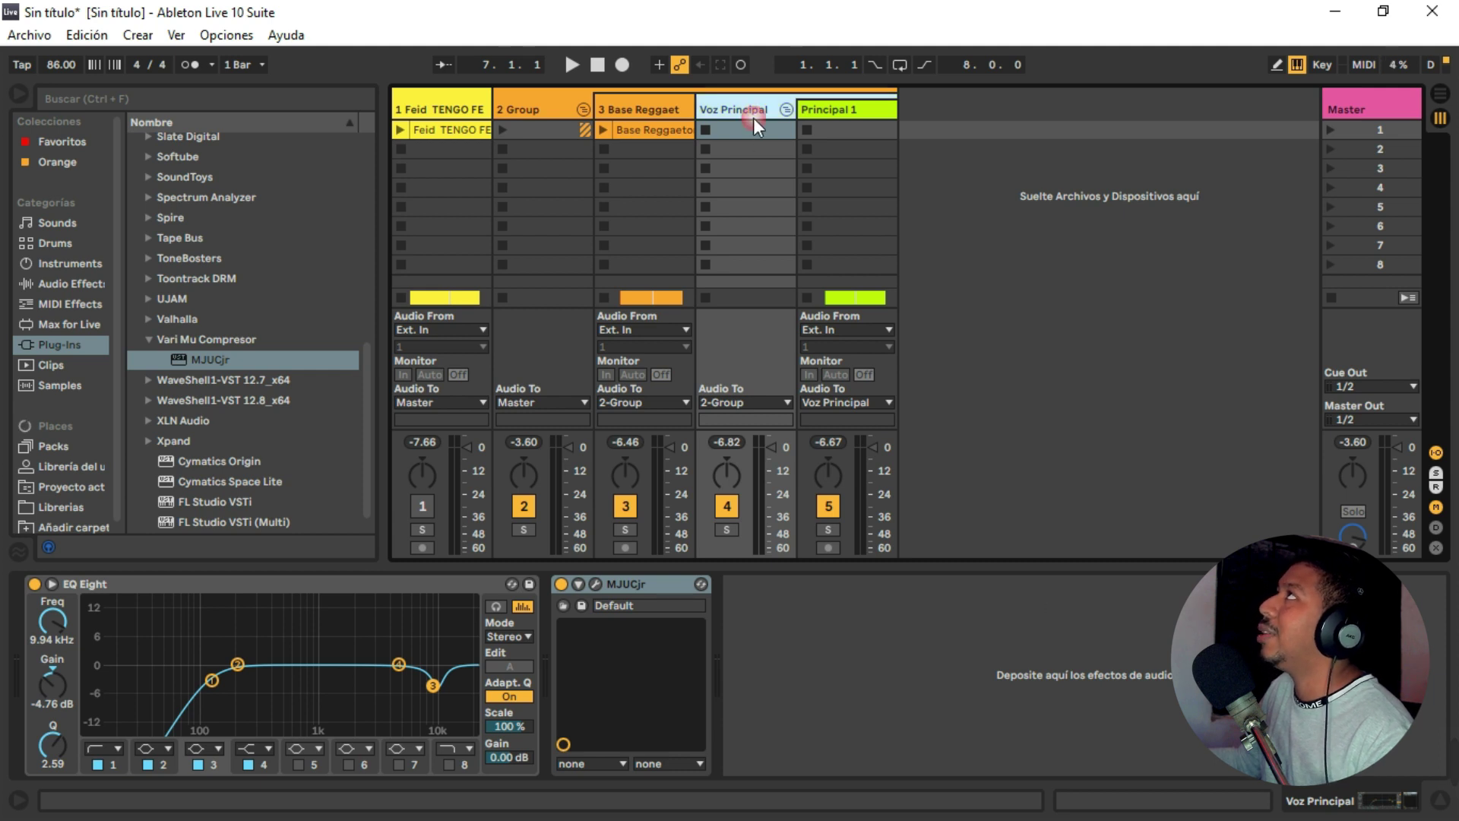
Switch to the arrangement and freeze and flatten the Principal 1 vocal track.
key(Tab)
click(1178, 503)
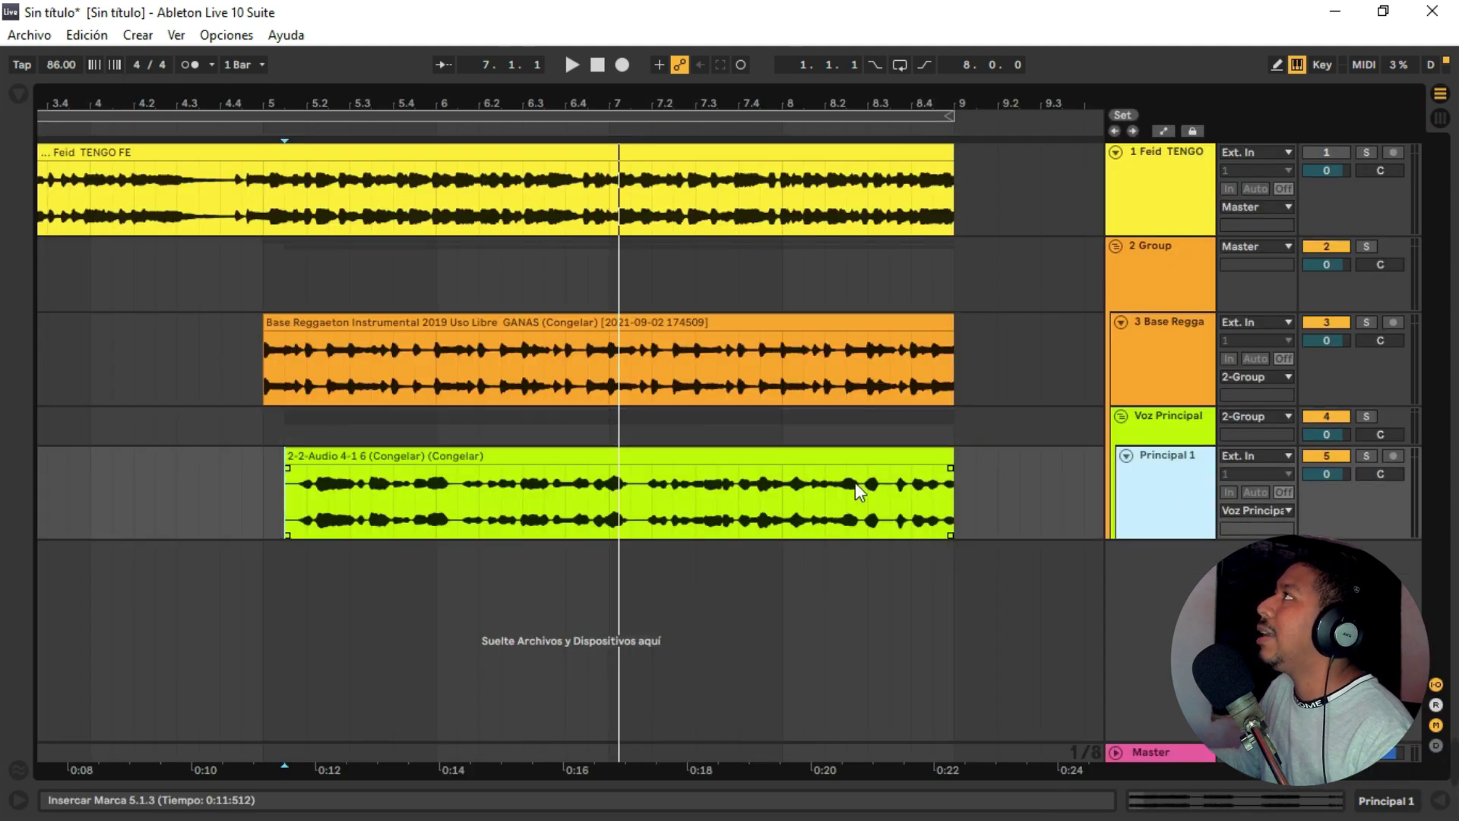
click(882, 459)
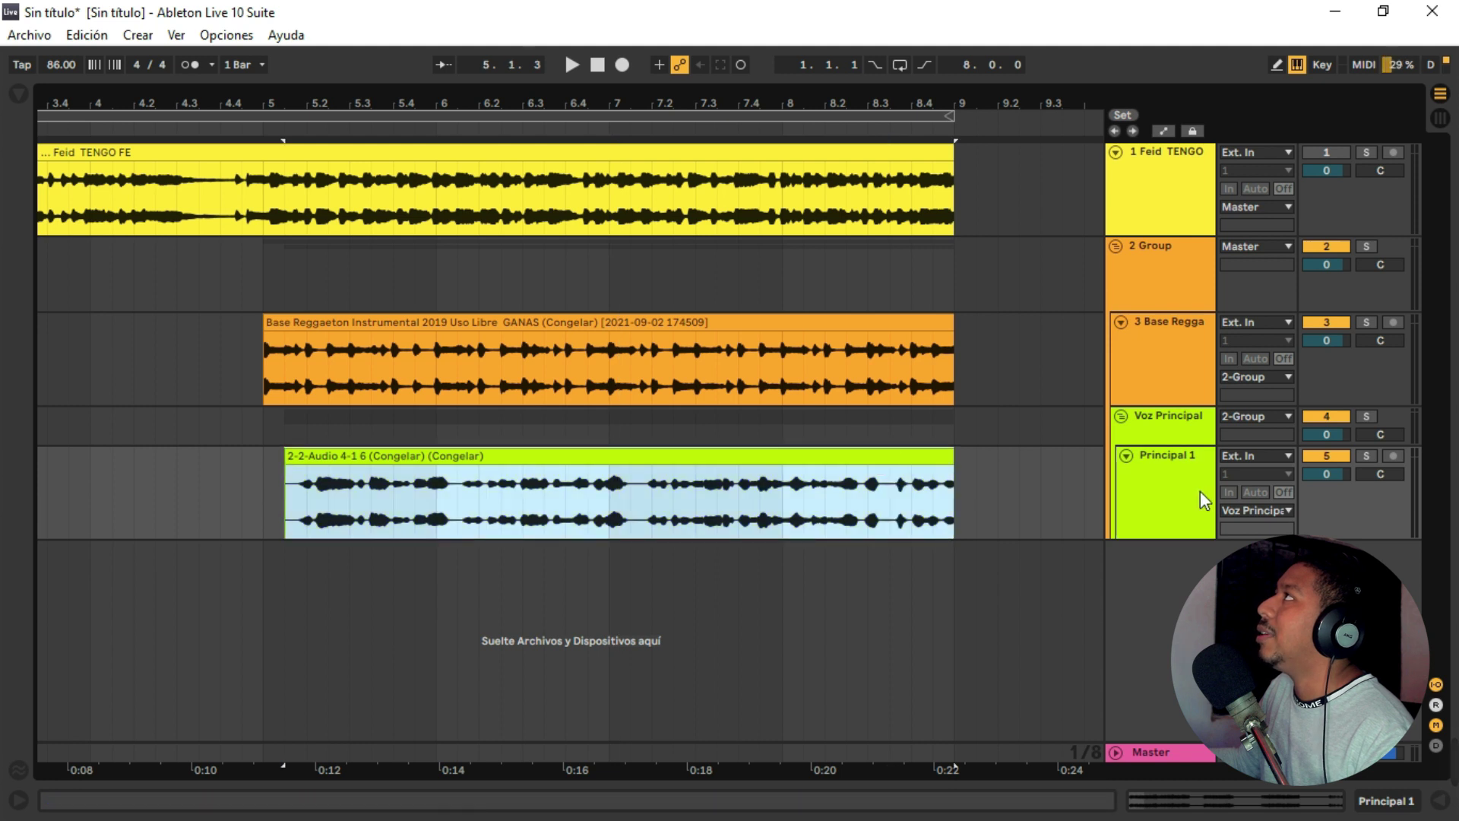
right_click(1160, 488)
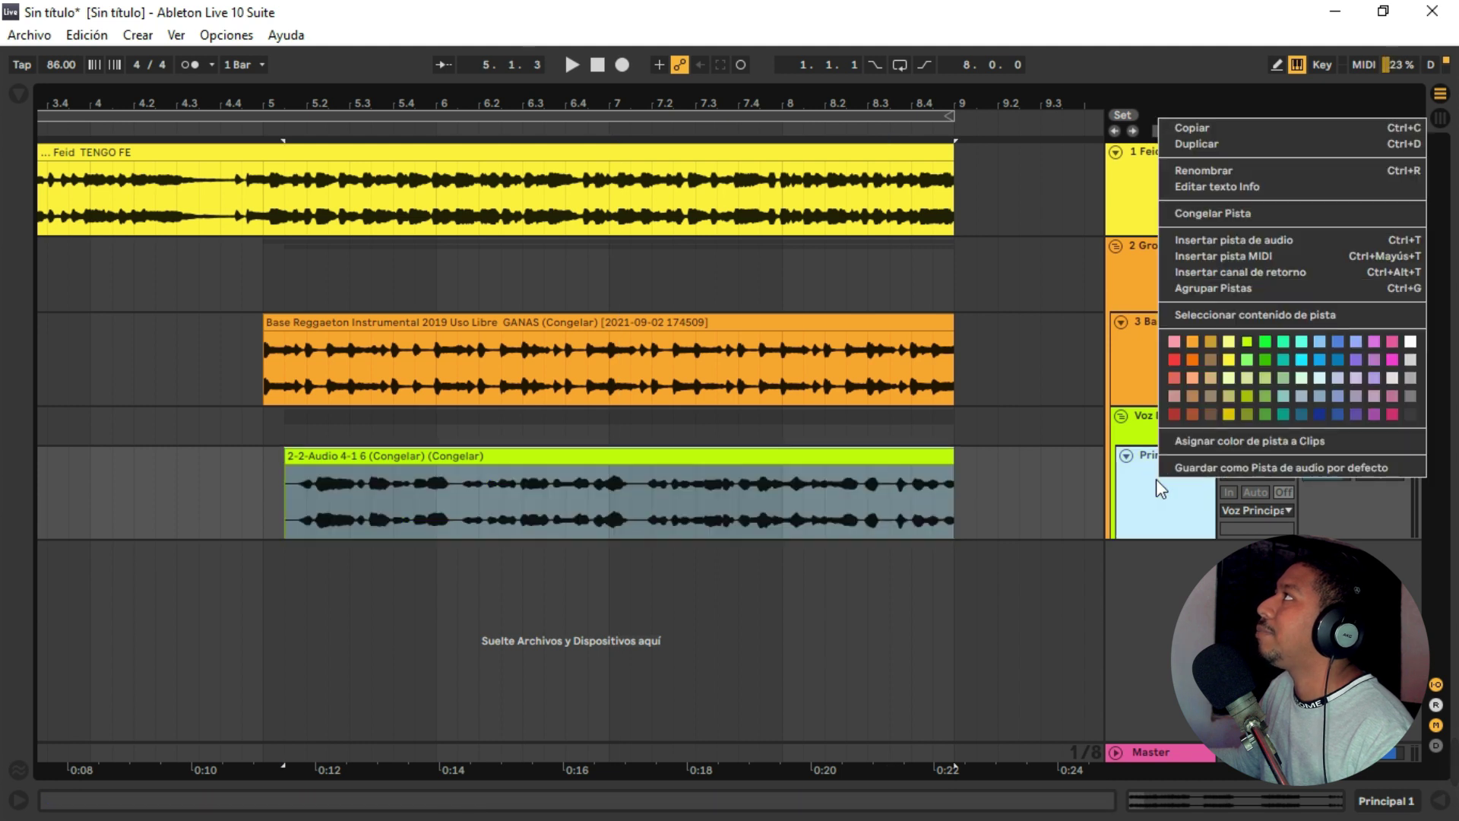
click(1206, 216)
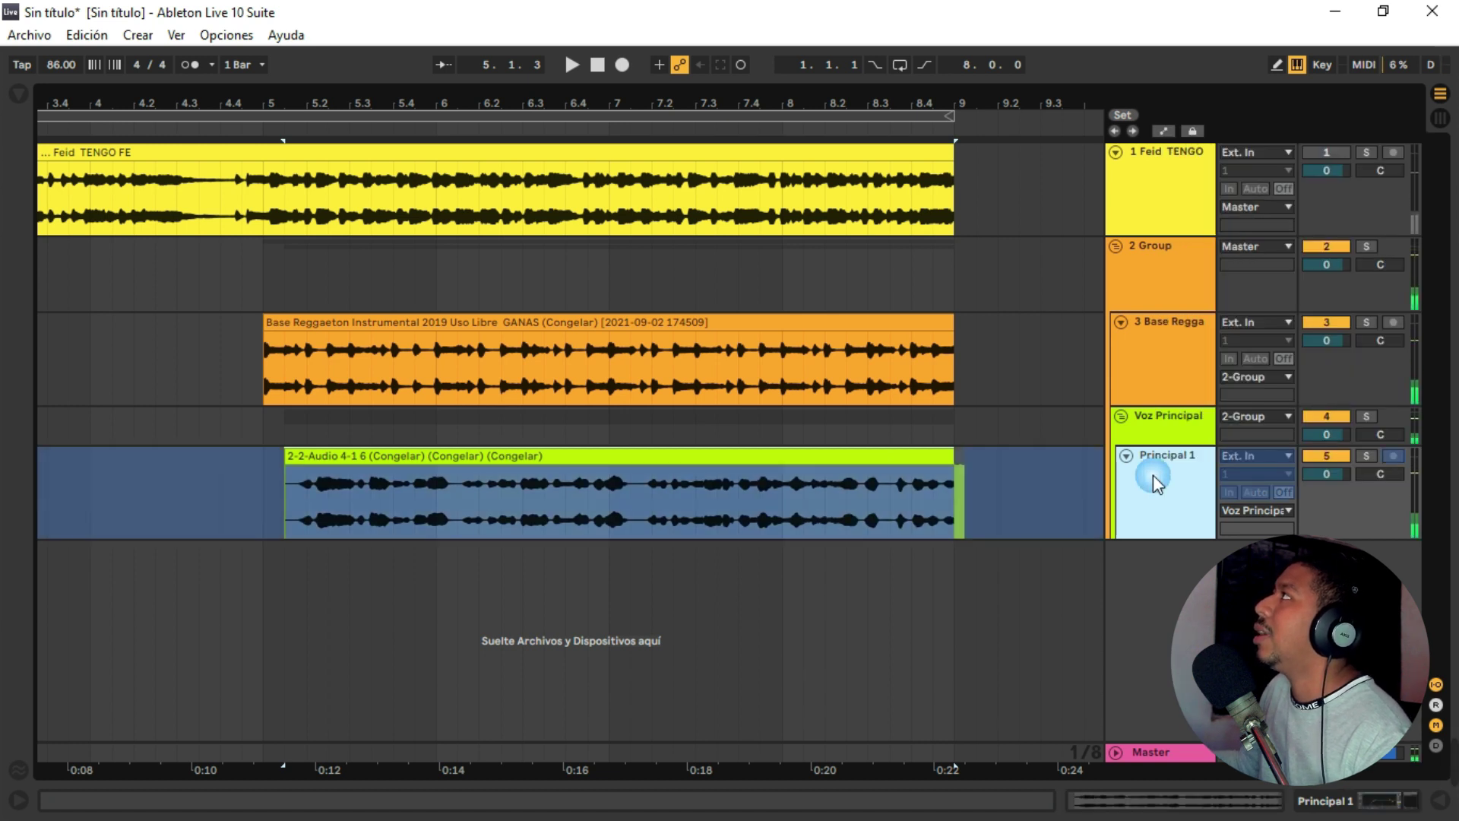
right_click(1186, 509)
click(1242, 242)
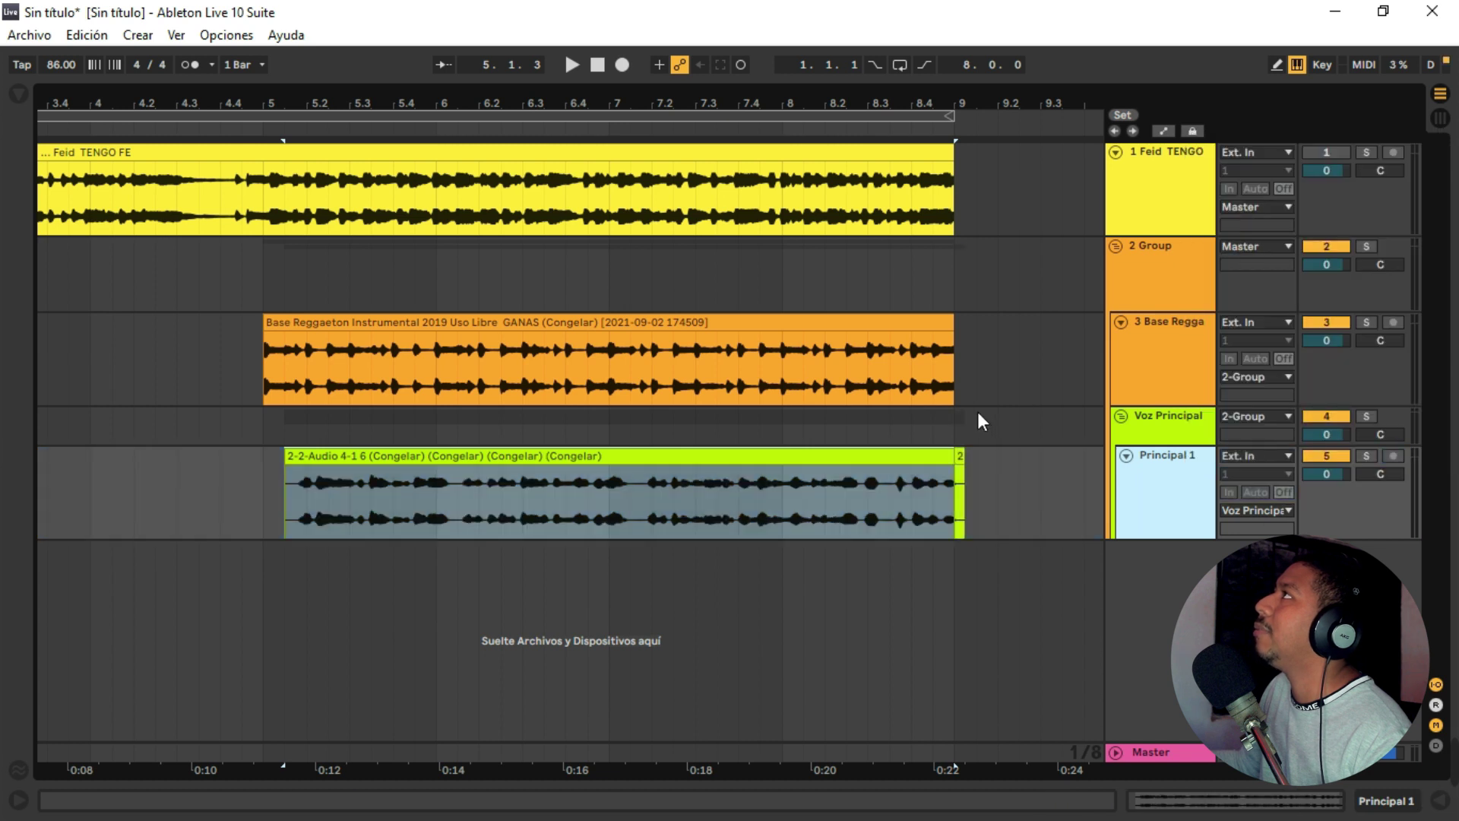
Delete the short leftover clip after bar 9 on the Principal 1 track, keeping the main vocal clip.
click(960, 454)
key(Delete)
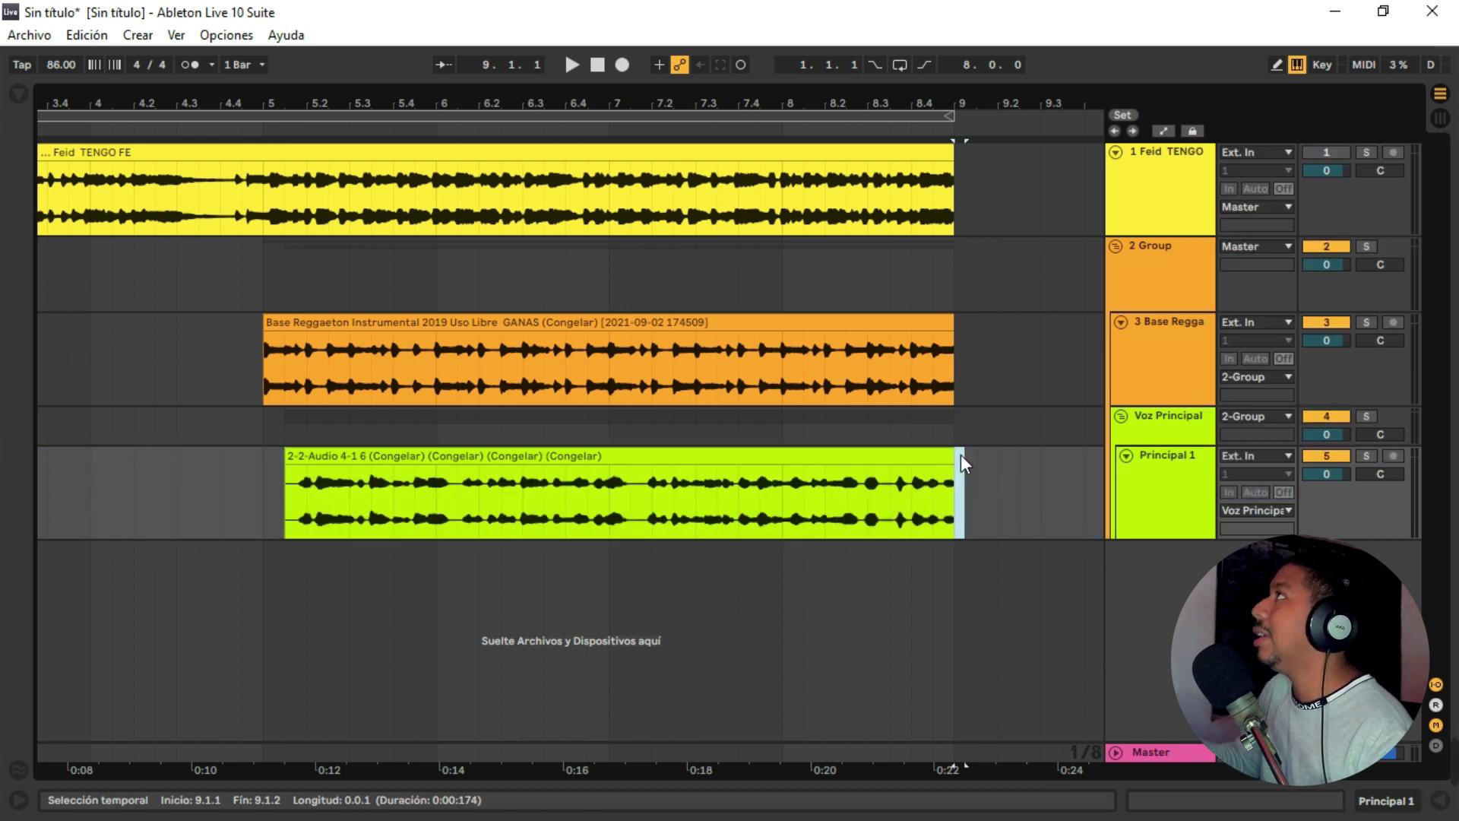
click(916, 455)
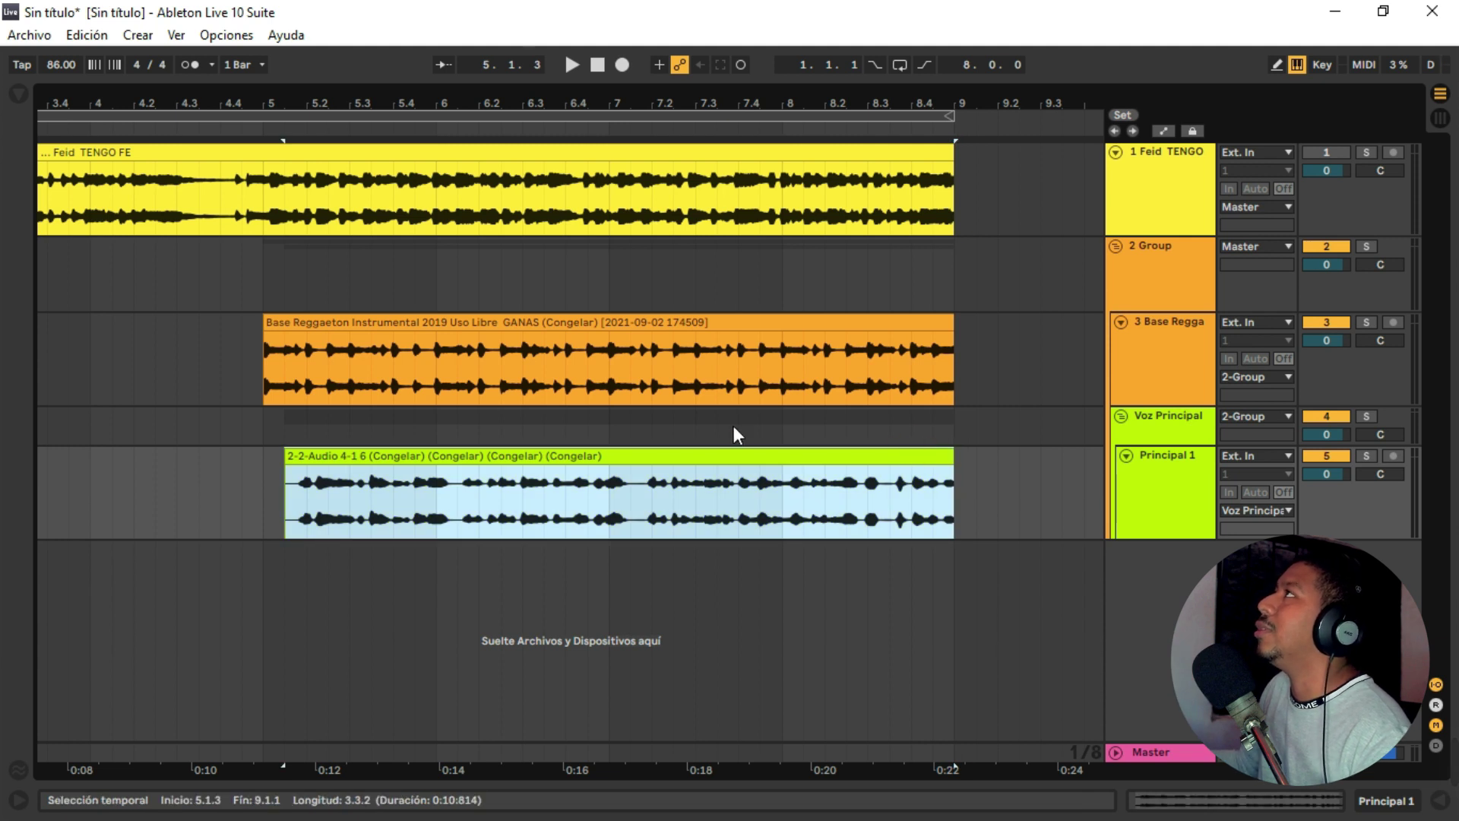
Duplicate the Principal 1 vocal track within the Voz Principal group.
key(Tab)
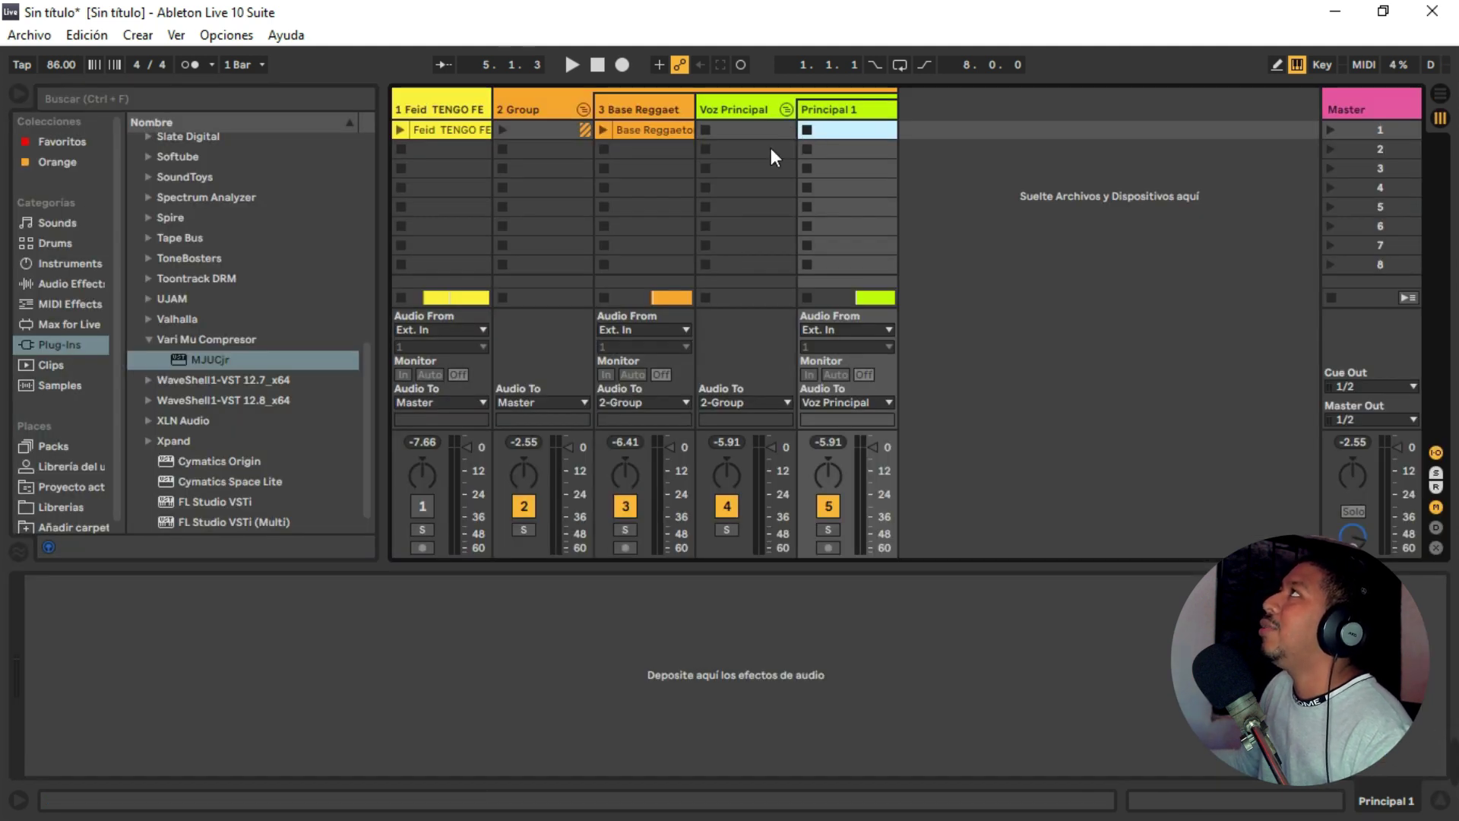
click(758, 111)
click(858, 114)
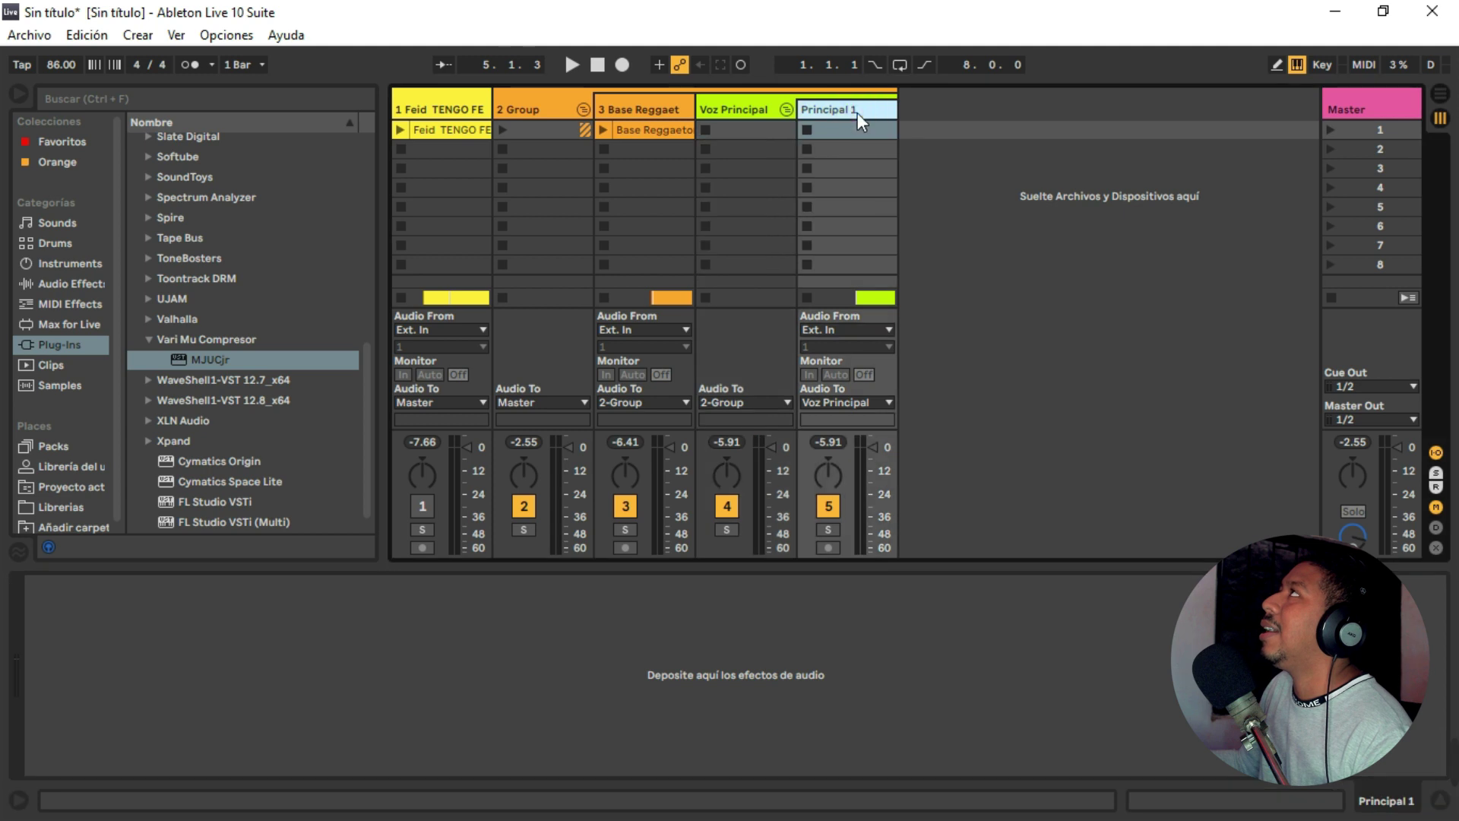
key(Tab)
click(1163, 471)
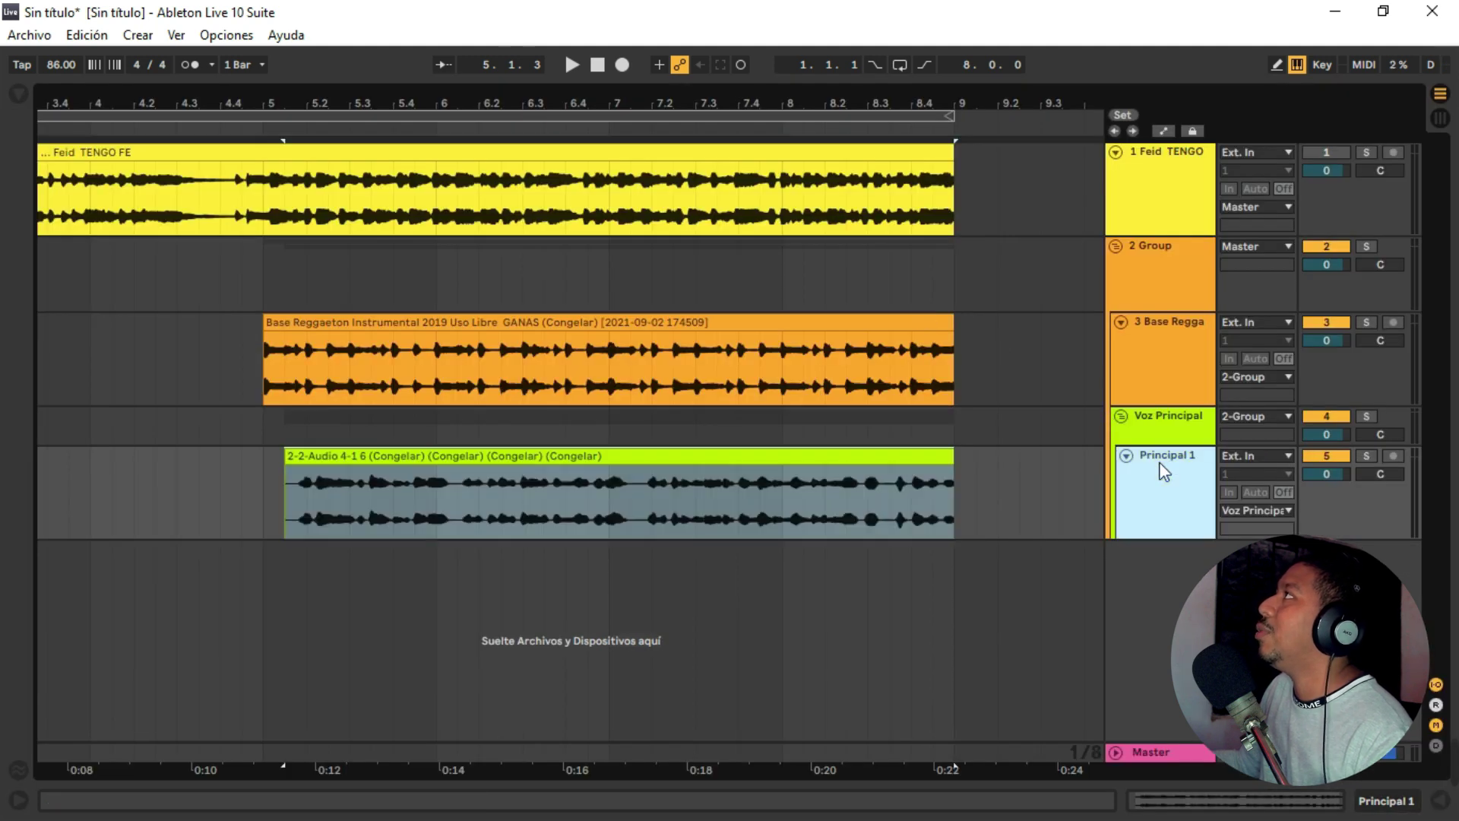
key(ctrl+d)
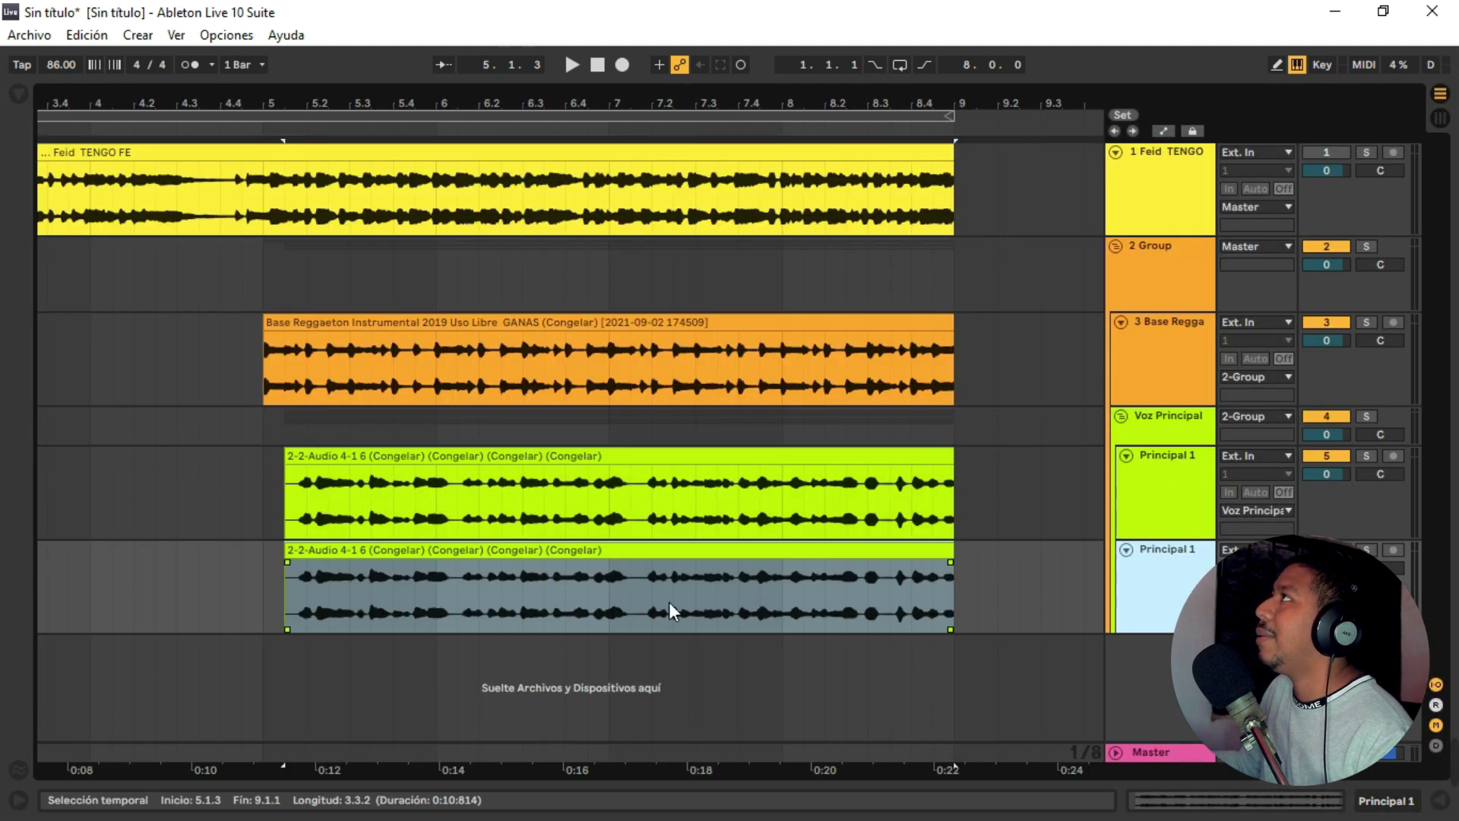
Solo the original Principal 1 track and add an EQ Eight to it.
click(1367, 550)
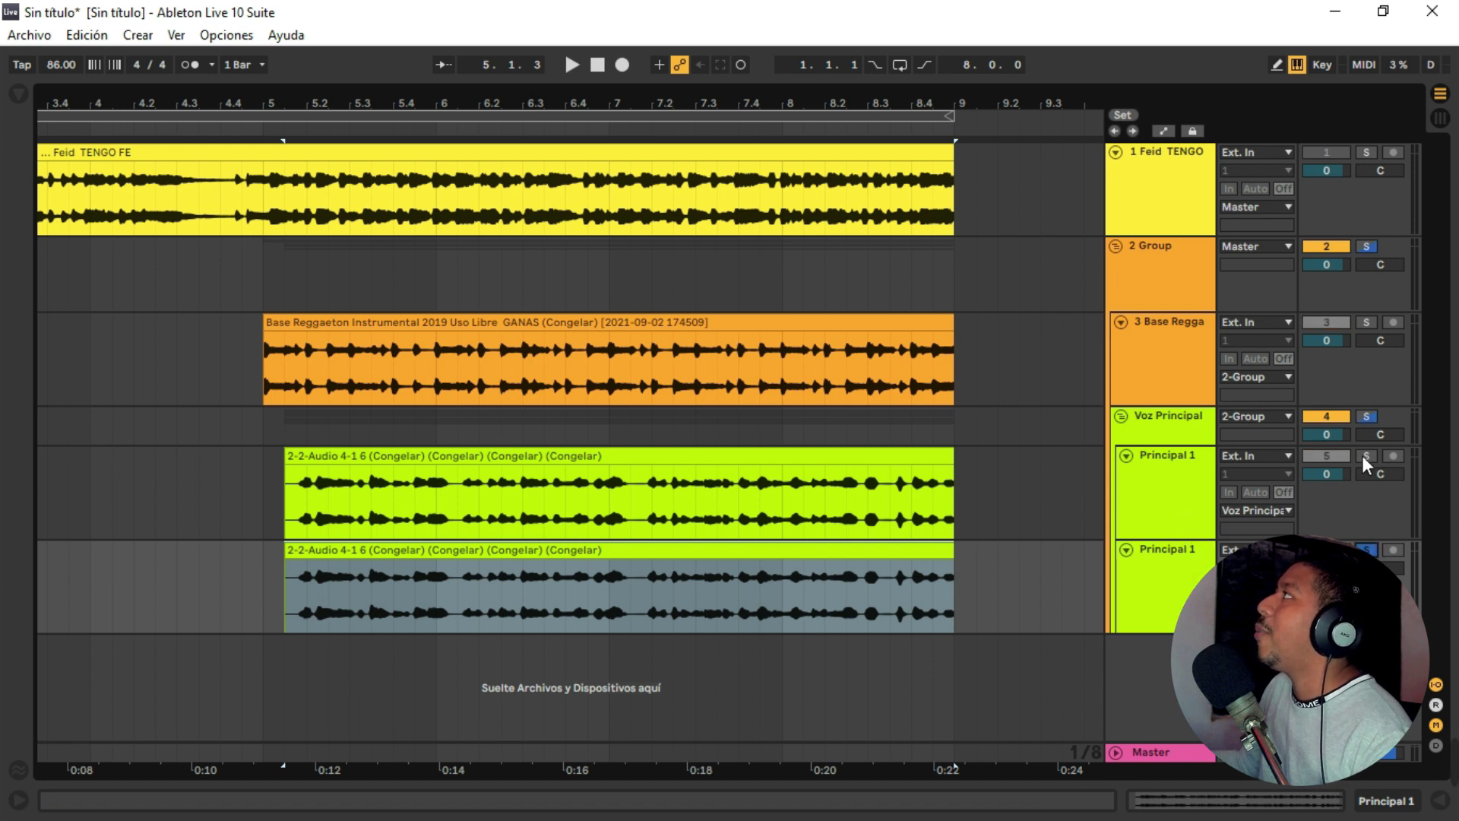
click(1366, 456)
click(1189, 494)
key(Tab)
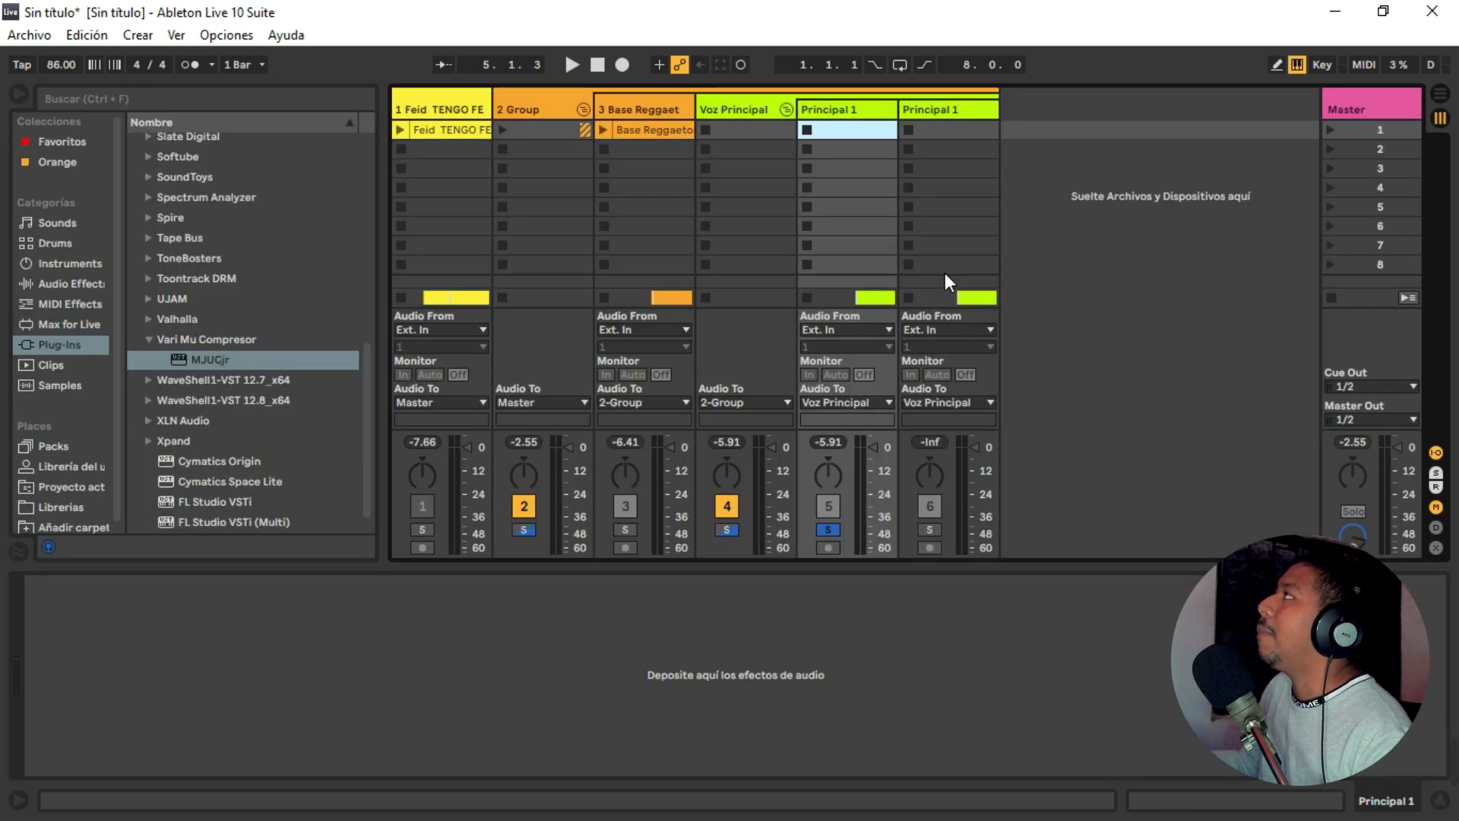
click(826, 111)
click(67, 284)
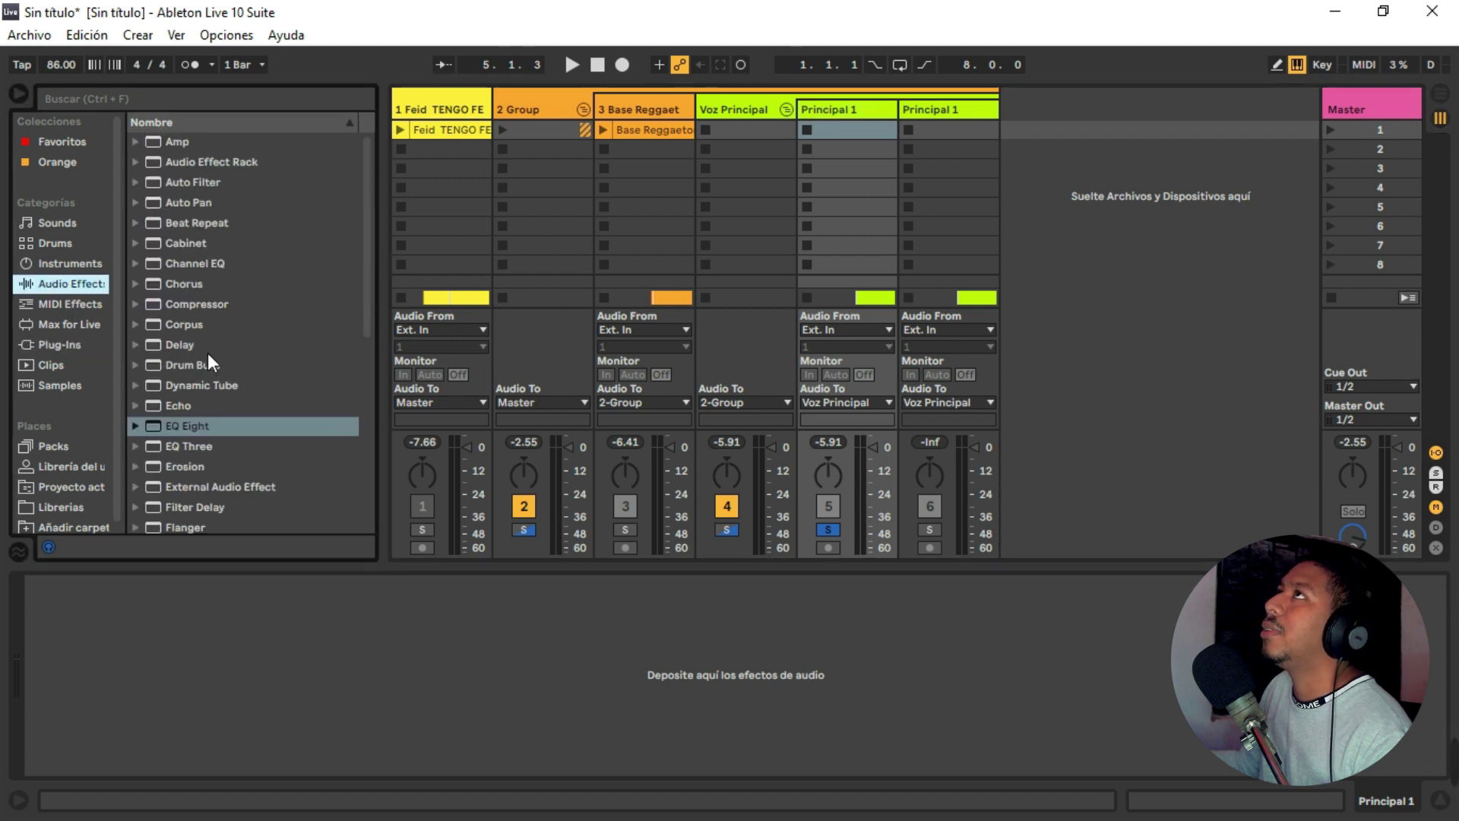
drag(180, 416, 278, 632)
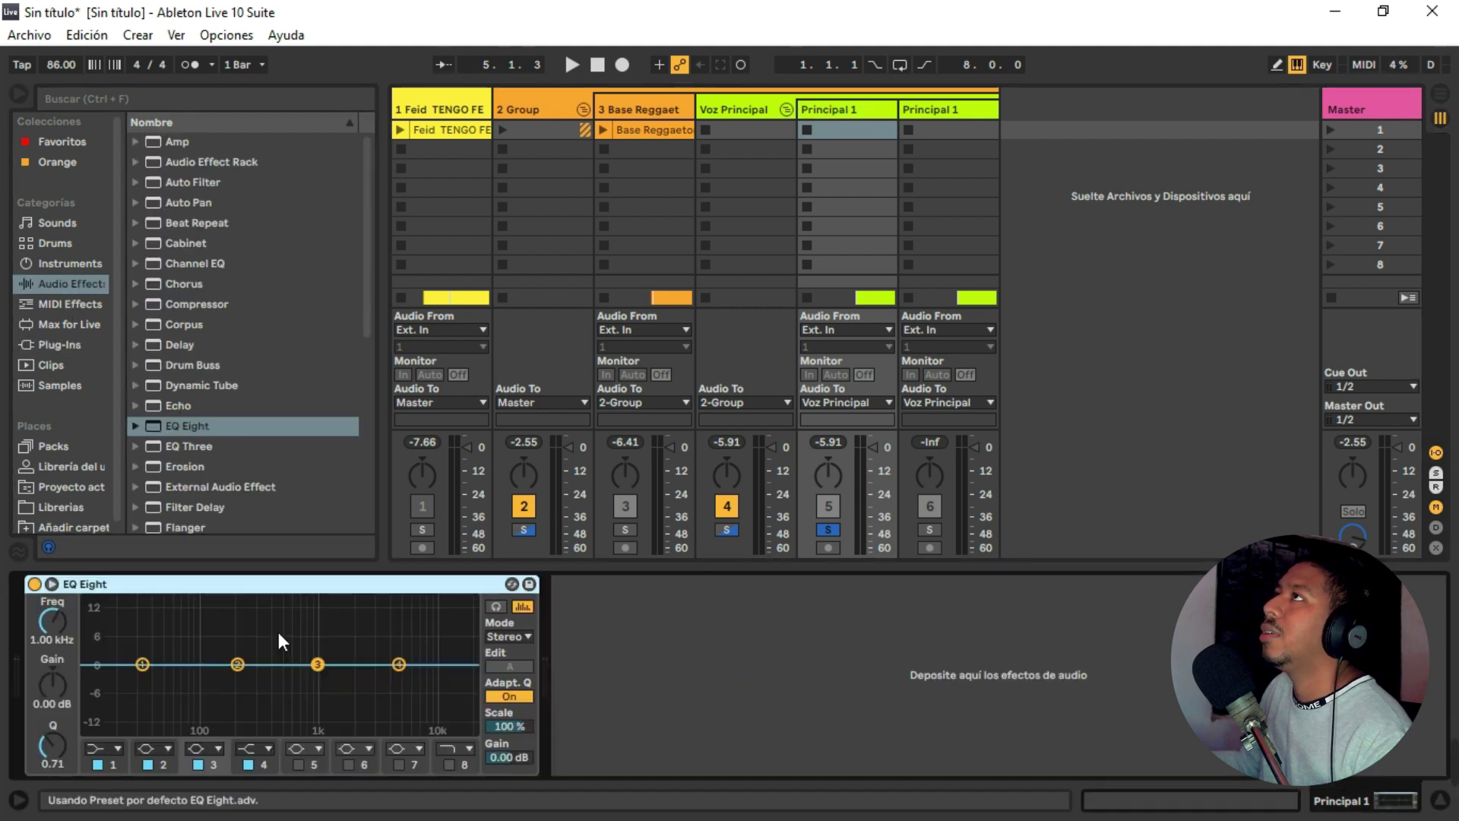
Enable the band 8 high cut in EQ Eight and set its frequency to 3.12 kHz while auditioning the vocal.
click(449, 765)
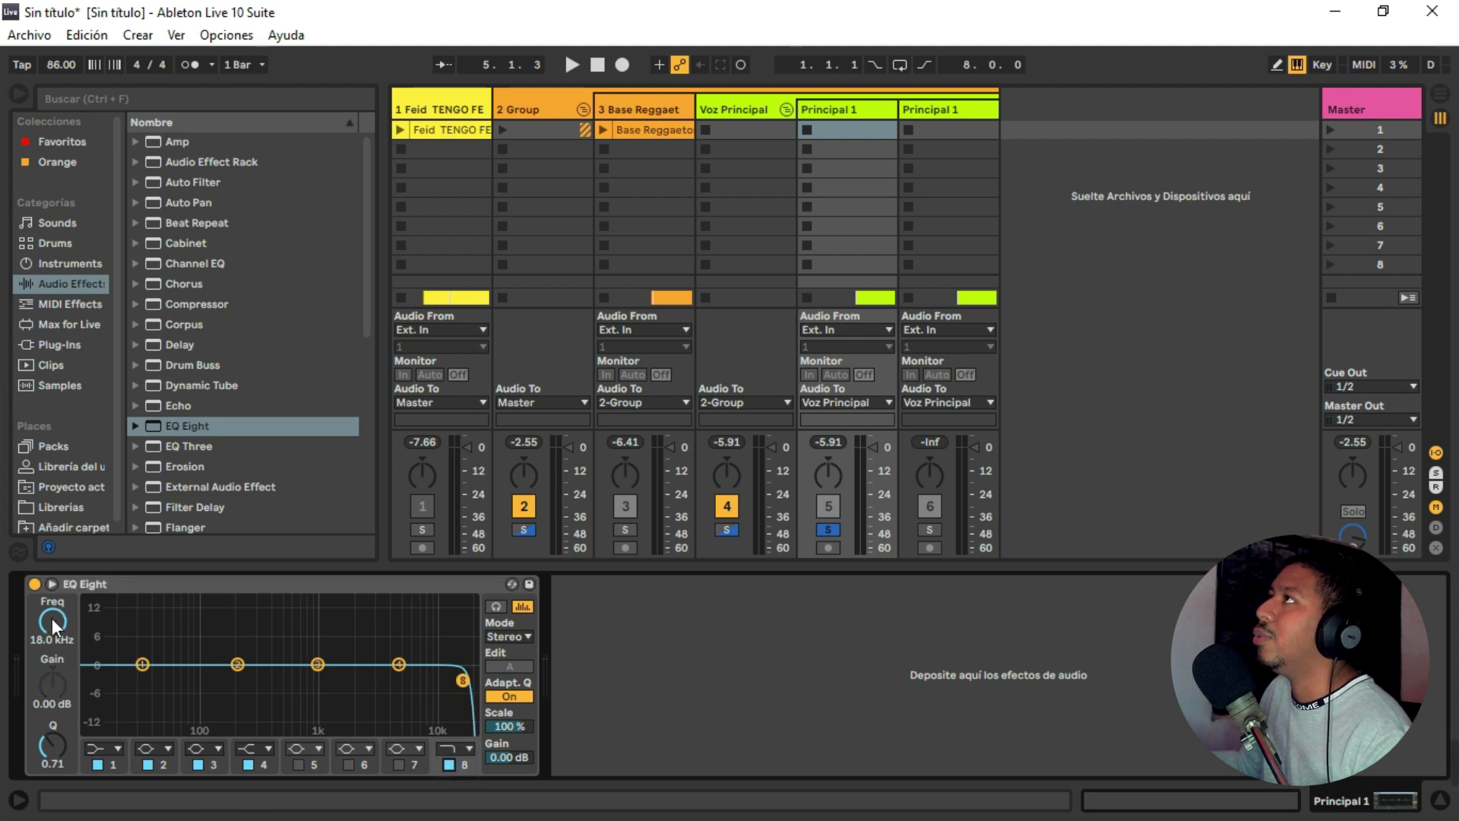
key(space)
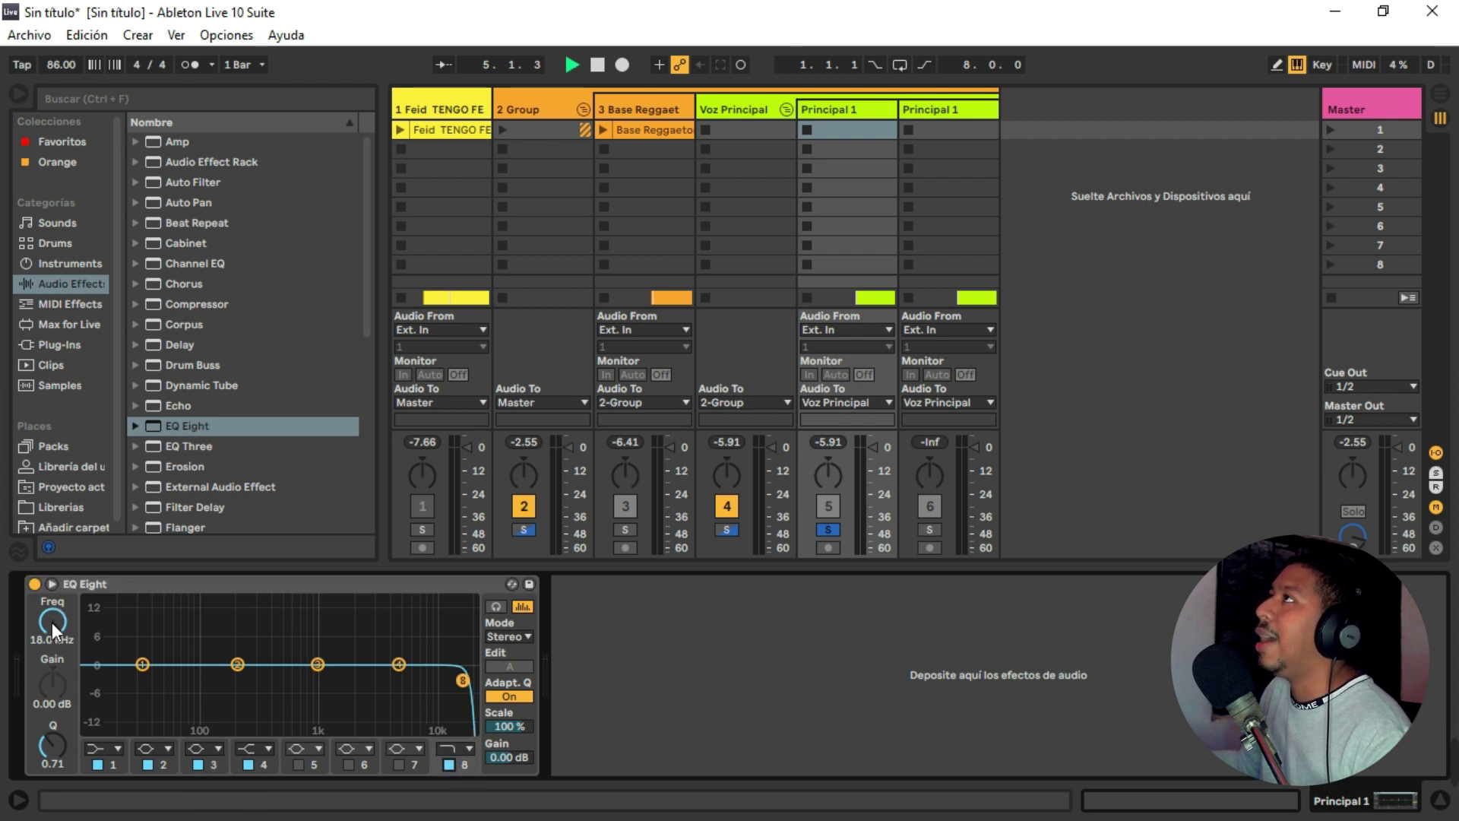
drag(52, 622, 52, 692)
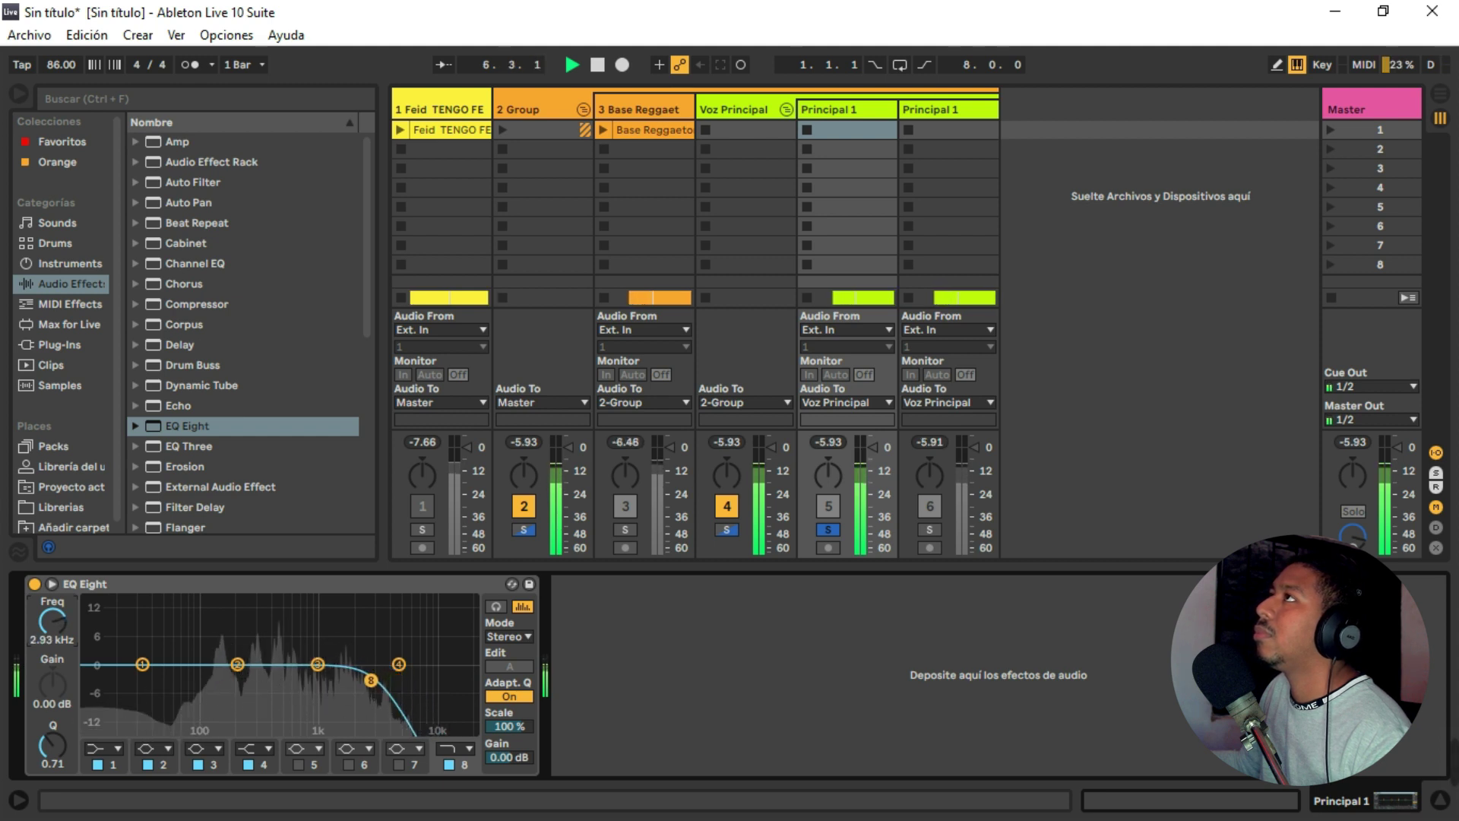
key(space)
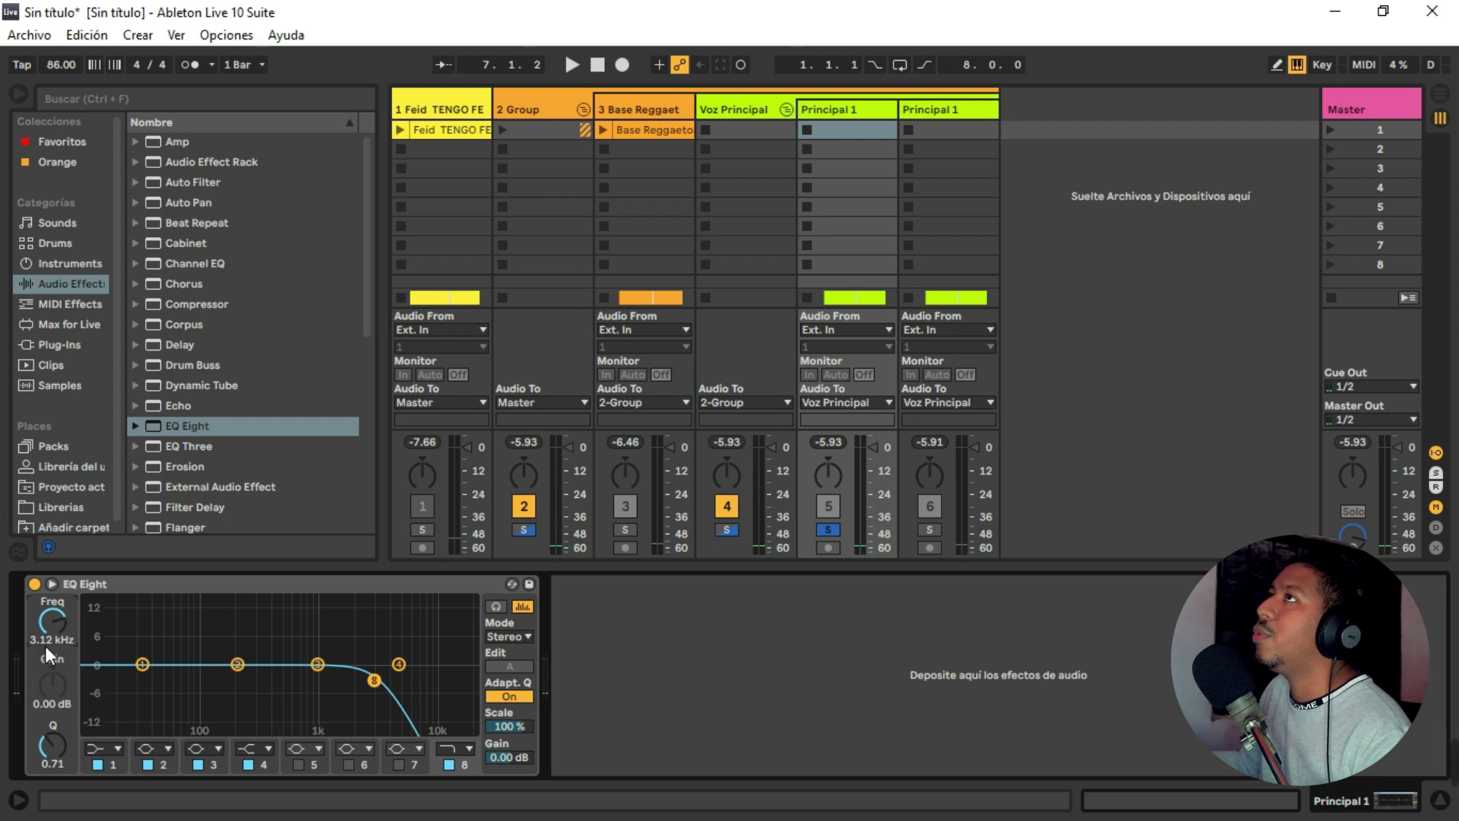
Add an EQ Eight to the duplicated Principal 1 track and set band 1 to a low cut at 3.12 kHz.
click(945, 116)
drag(207, 427, 241, 632)
click(117, 748)
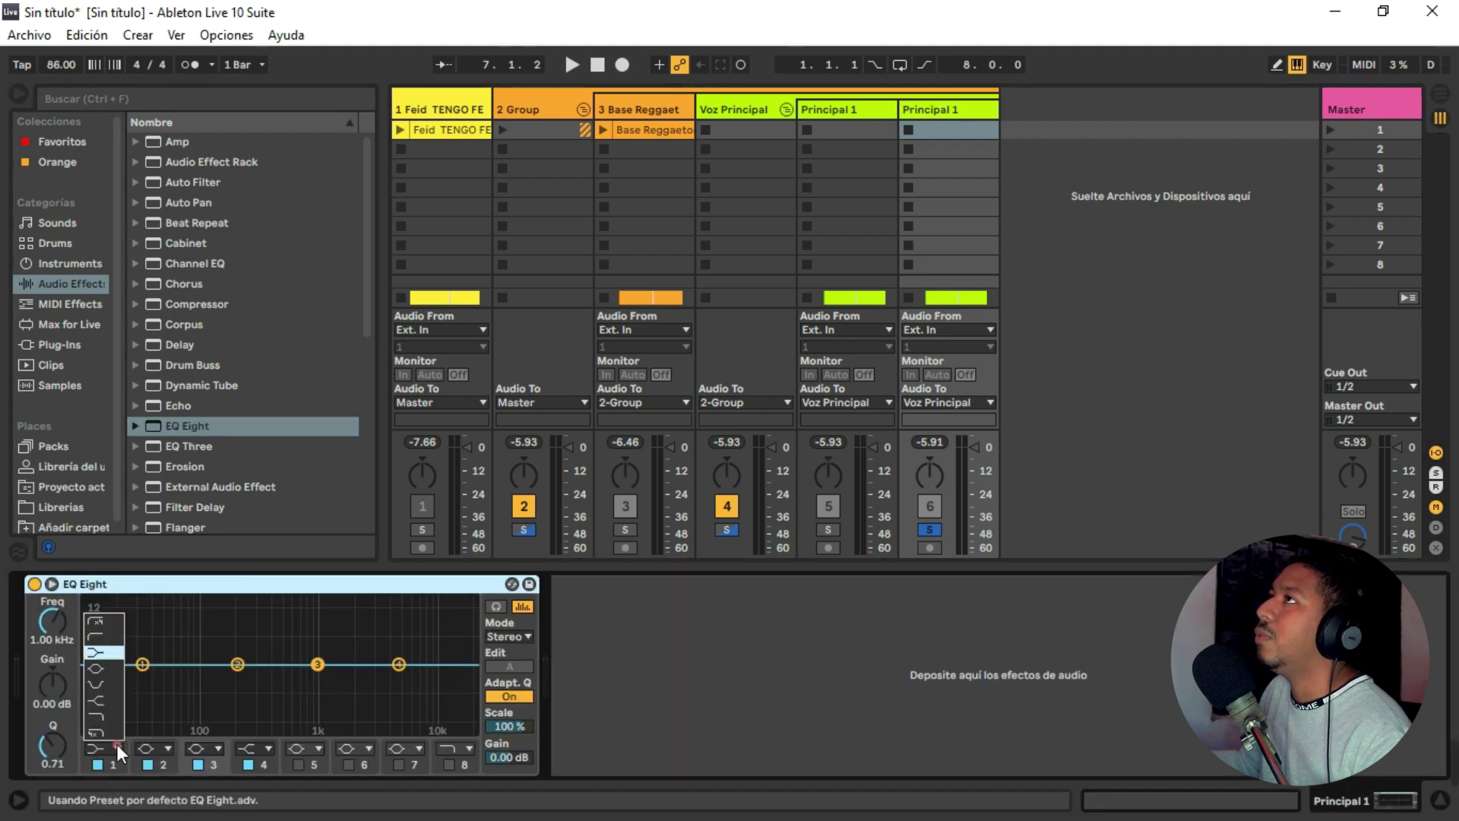
click(94, 635)
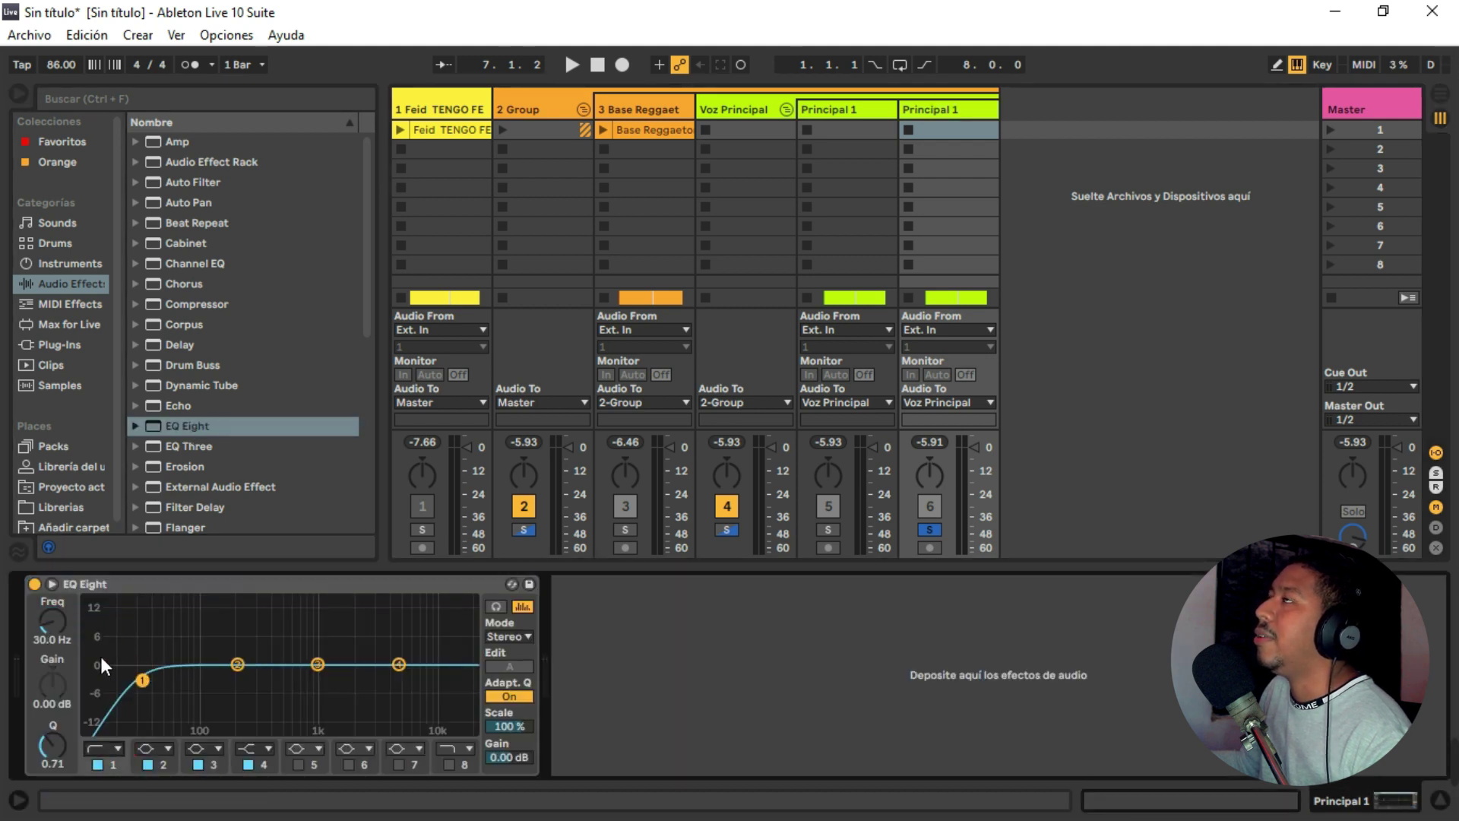
drag(48, 626, 49, 540)
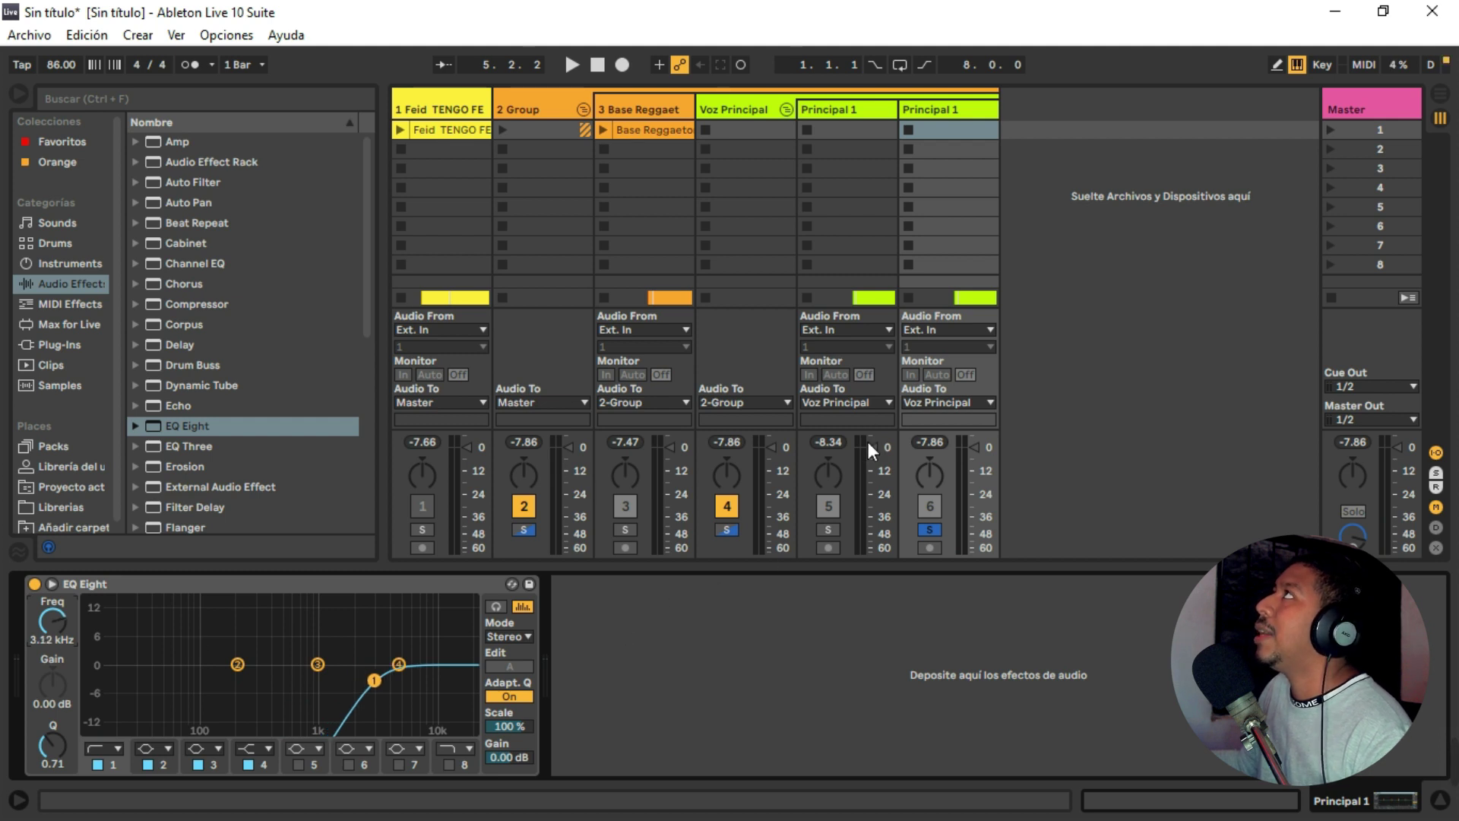
Solo the Voz Principal group and audition the original and duplicated vocal tracks together.
click(727, 531)
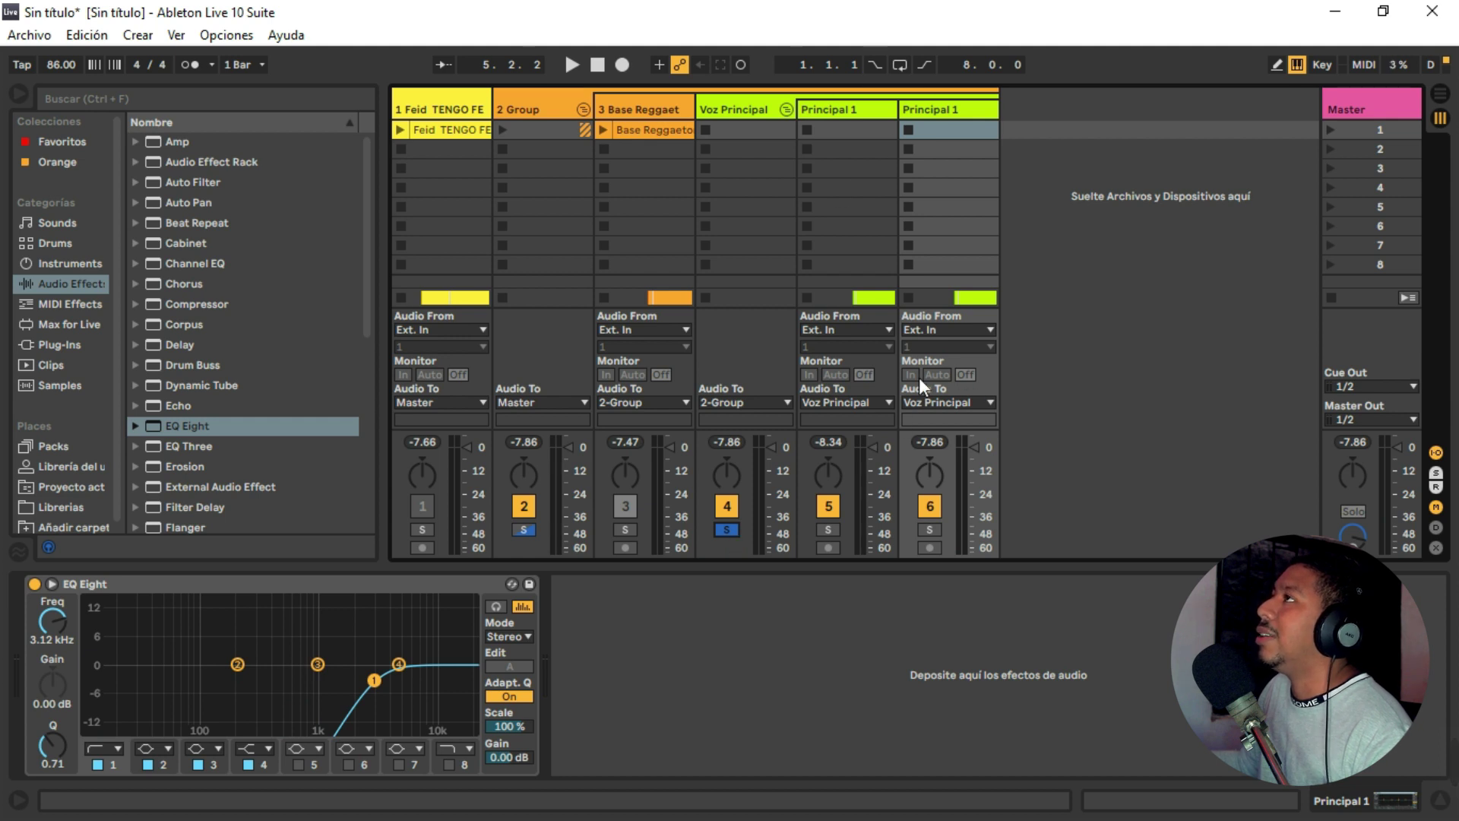
key(space)
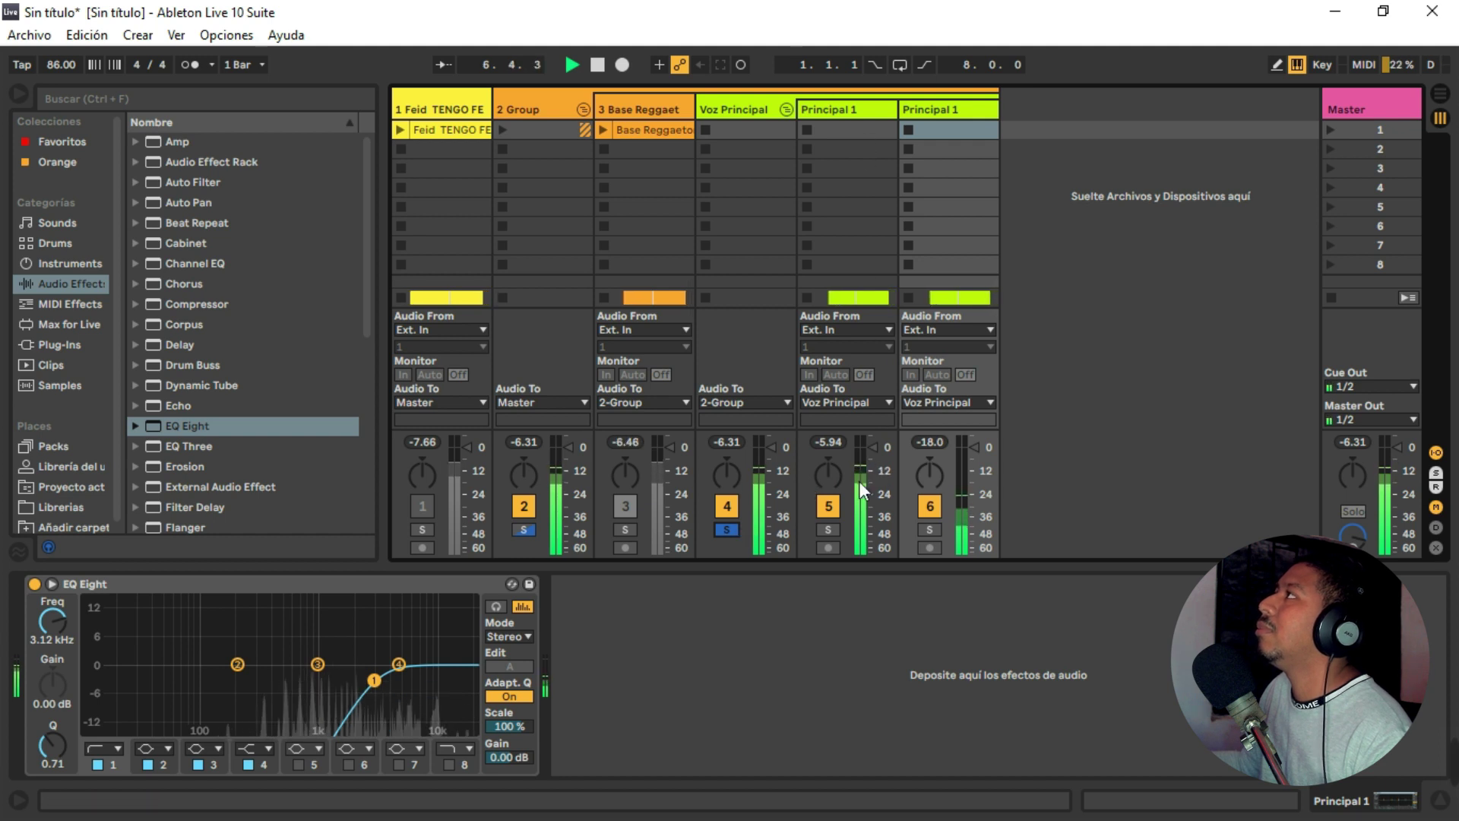
click(857, 109)
key(space)
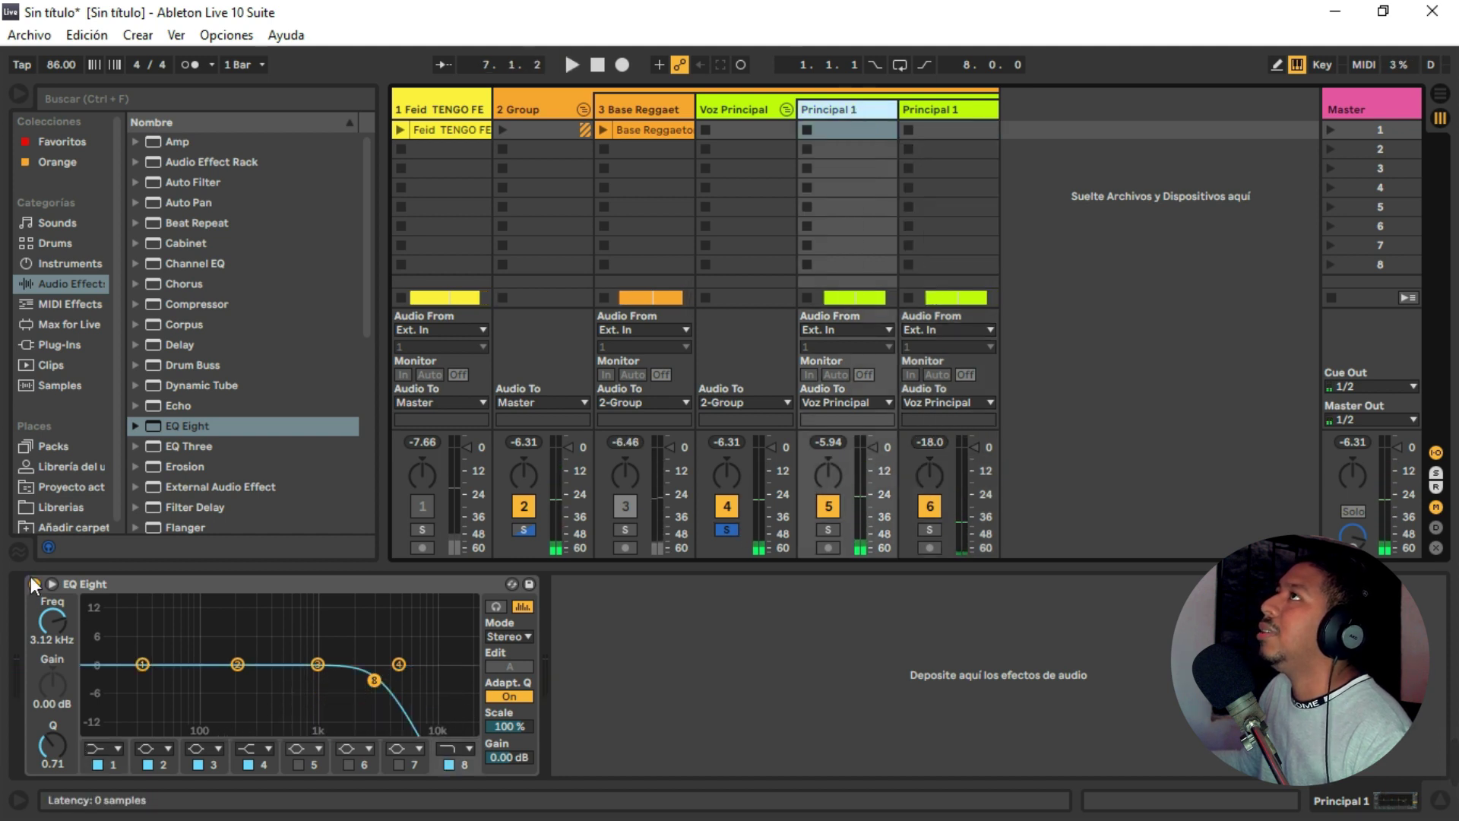
click(948, 109)
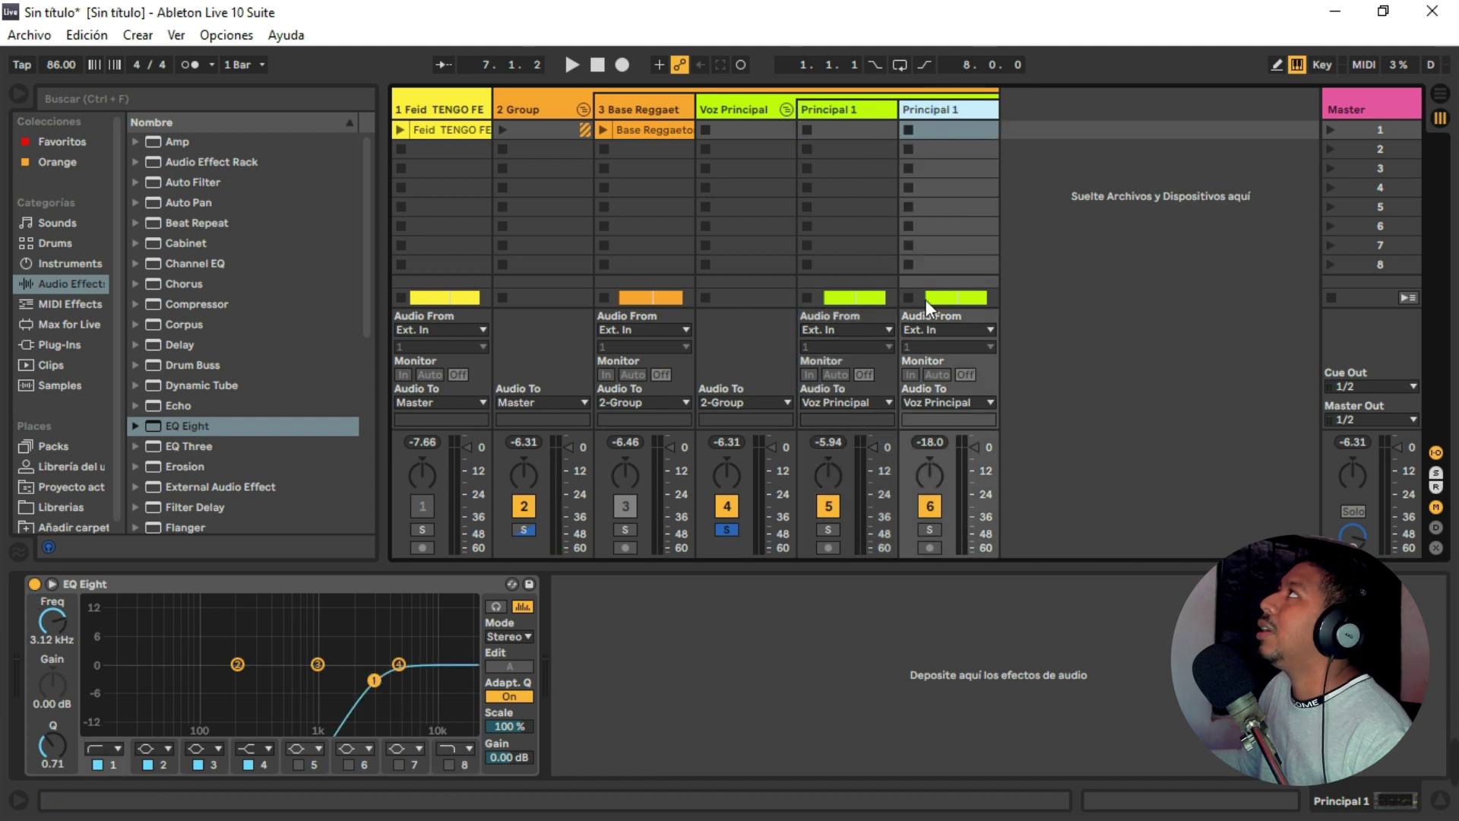
Compare the unfiltered original vocal, with its EQ Eight bypassed and the duplicate muted, against both filtered tracks playing together.
click(935, 514)
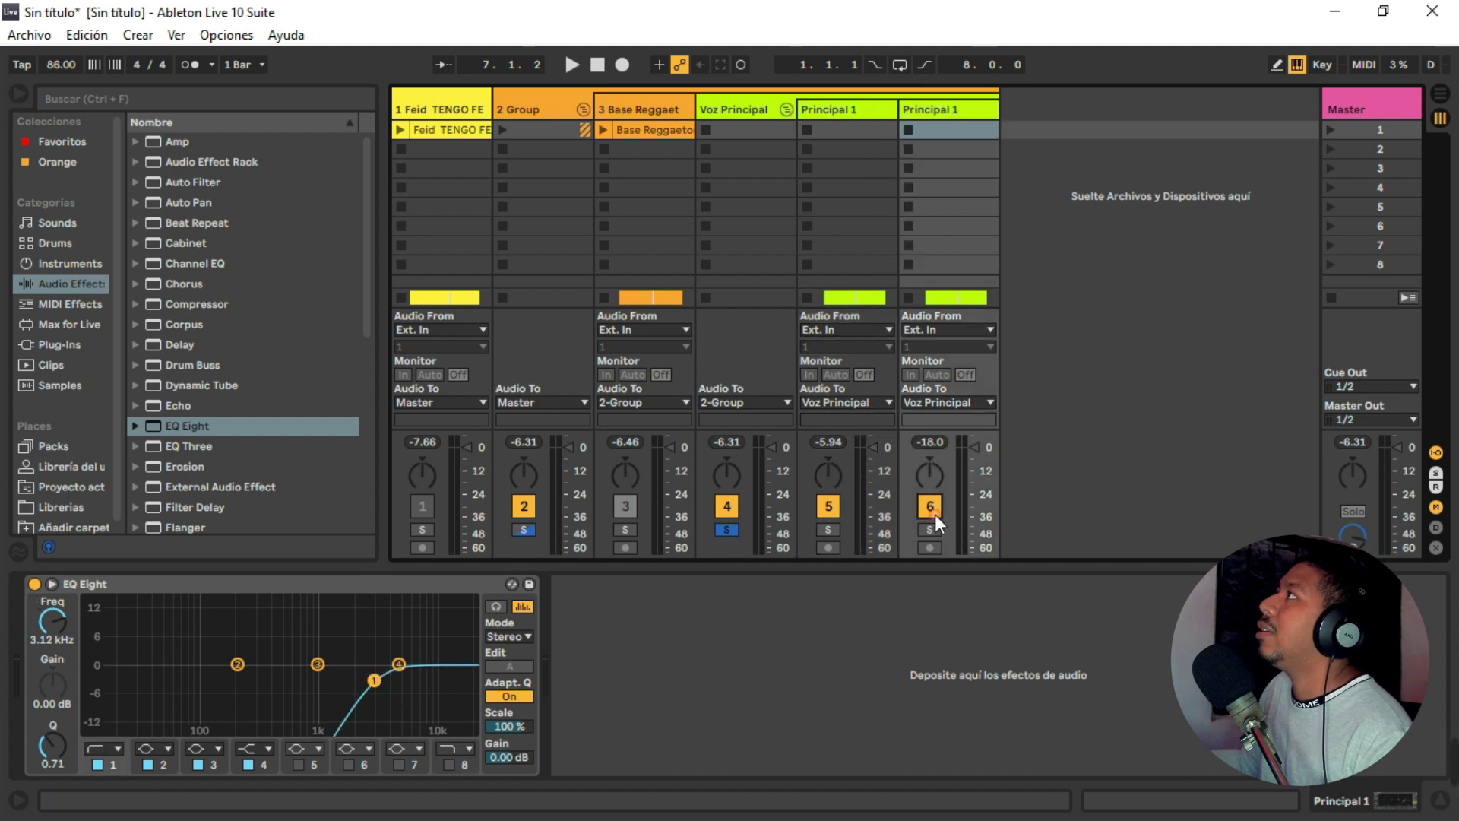
click(867, 106)
click(33, 584)
key(space)
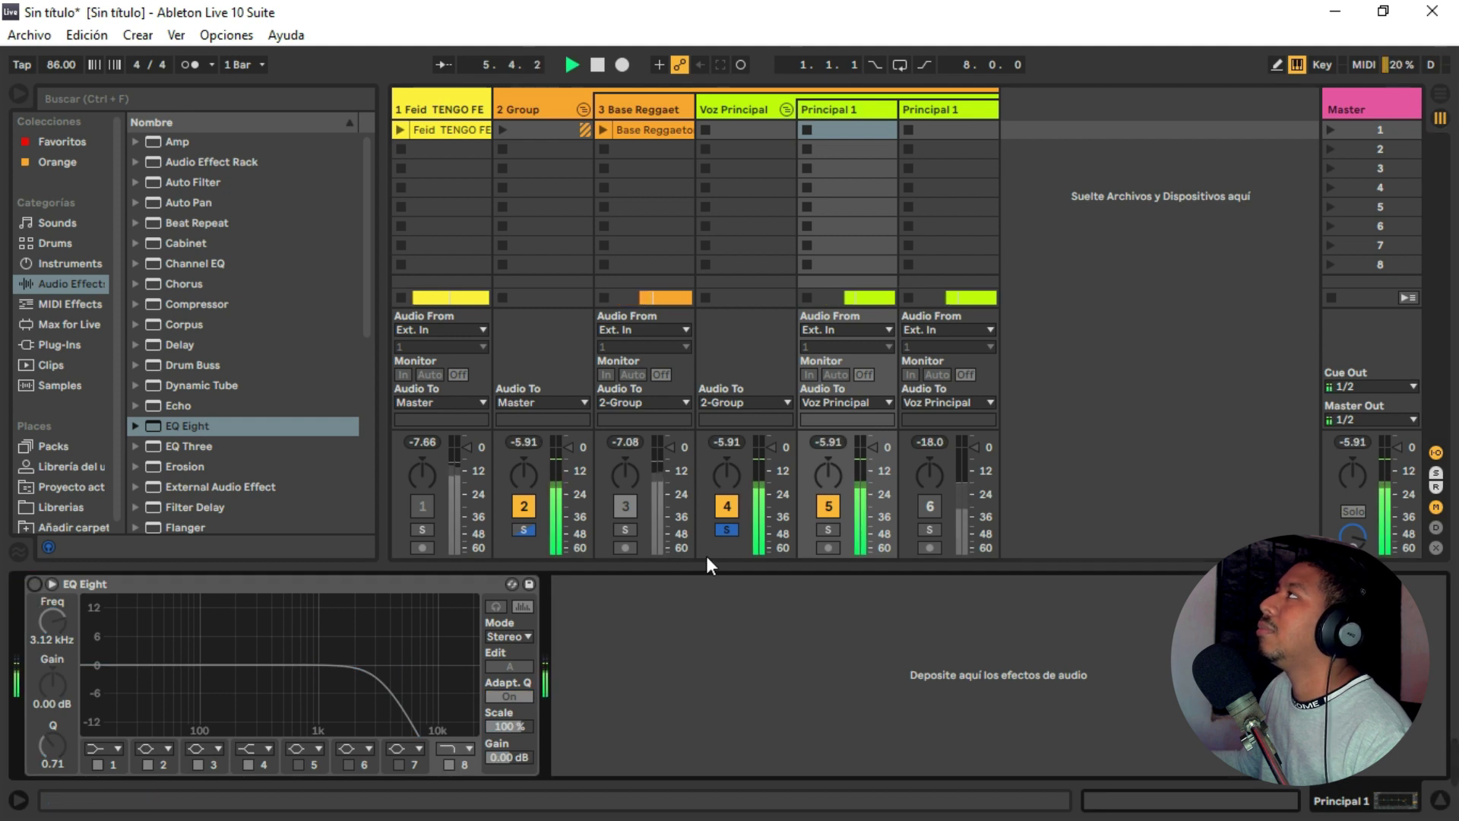
key(space)
click(33, 583)
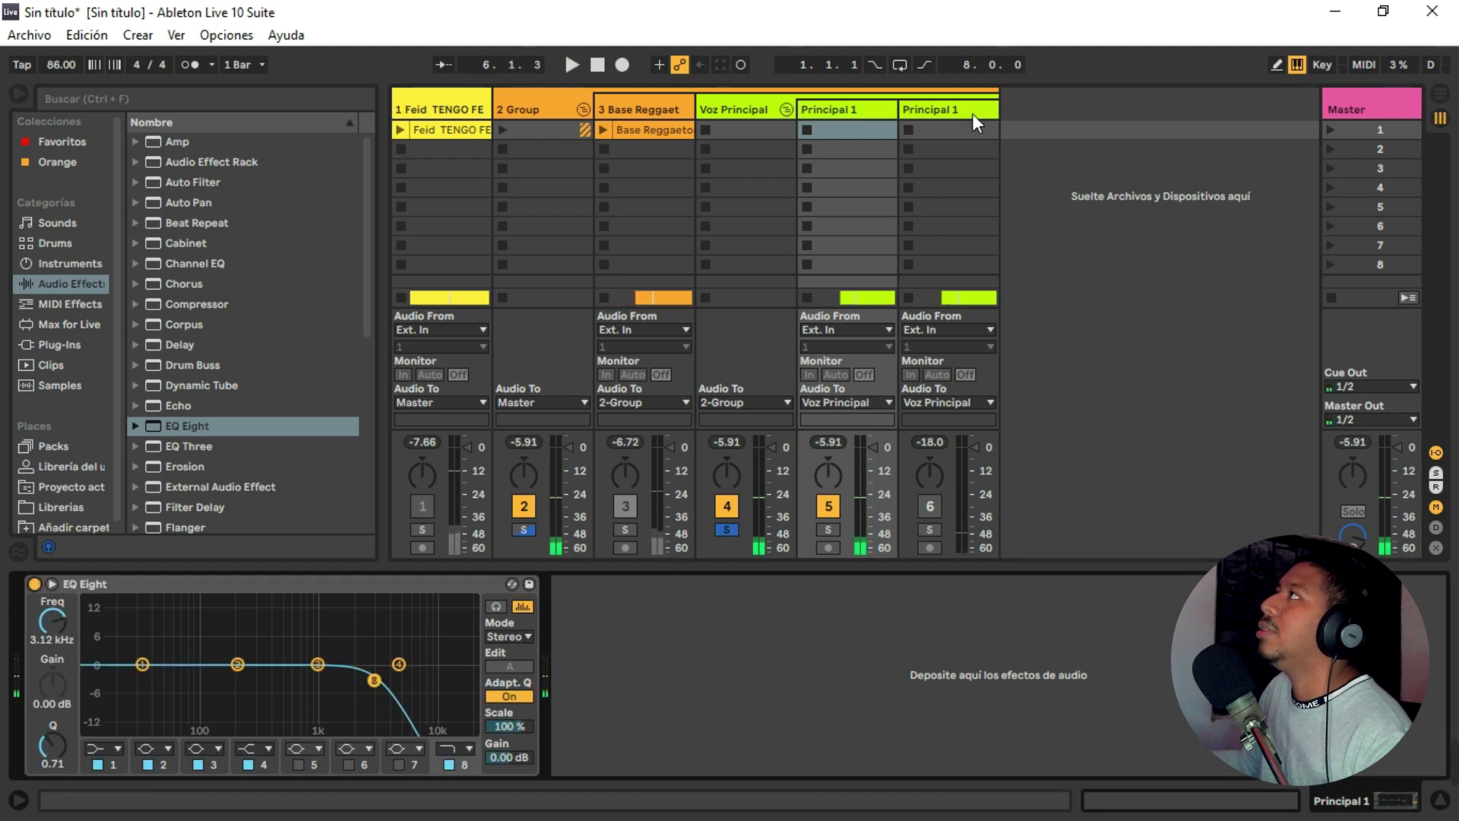
click(942, 111)
click(929, 507)
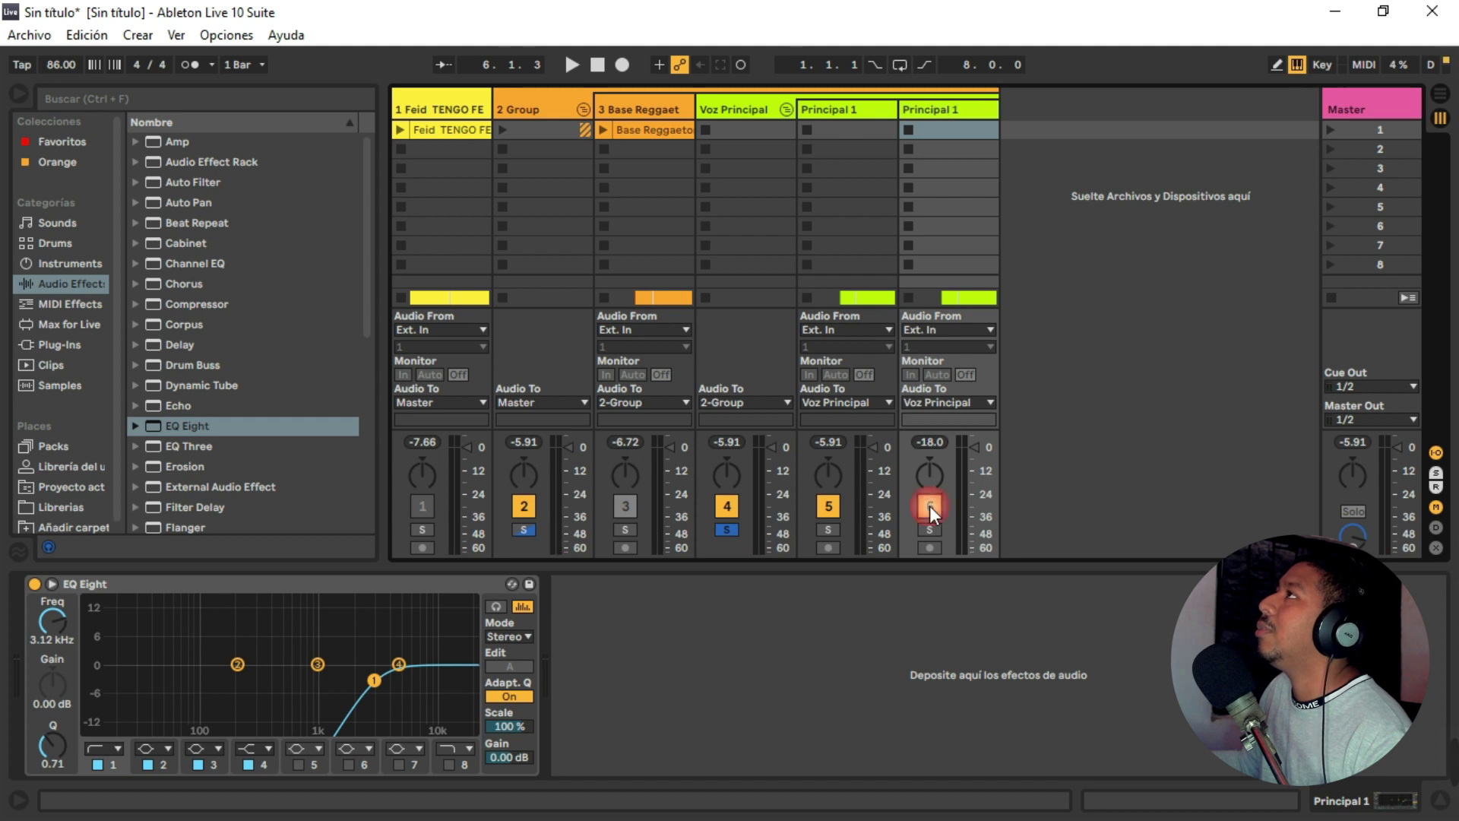
key(space)
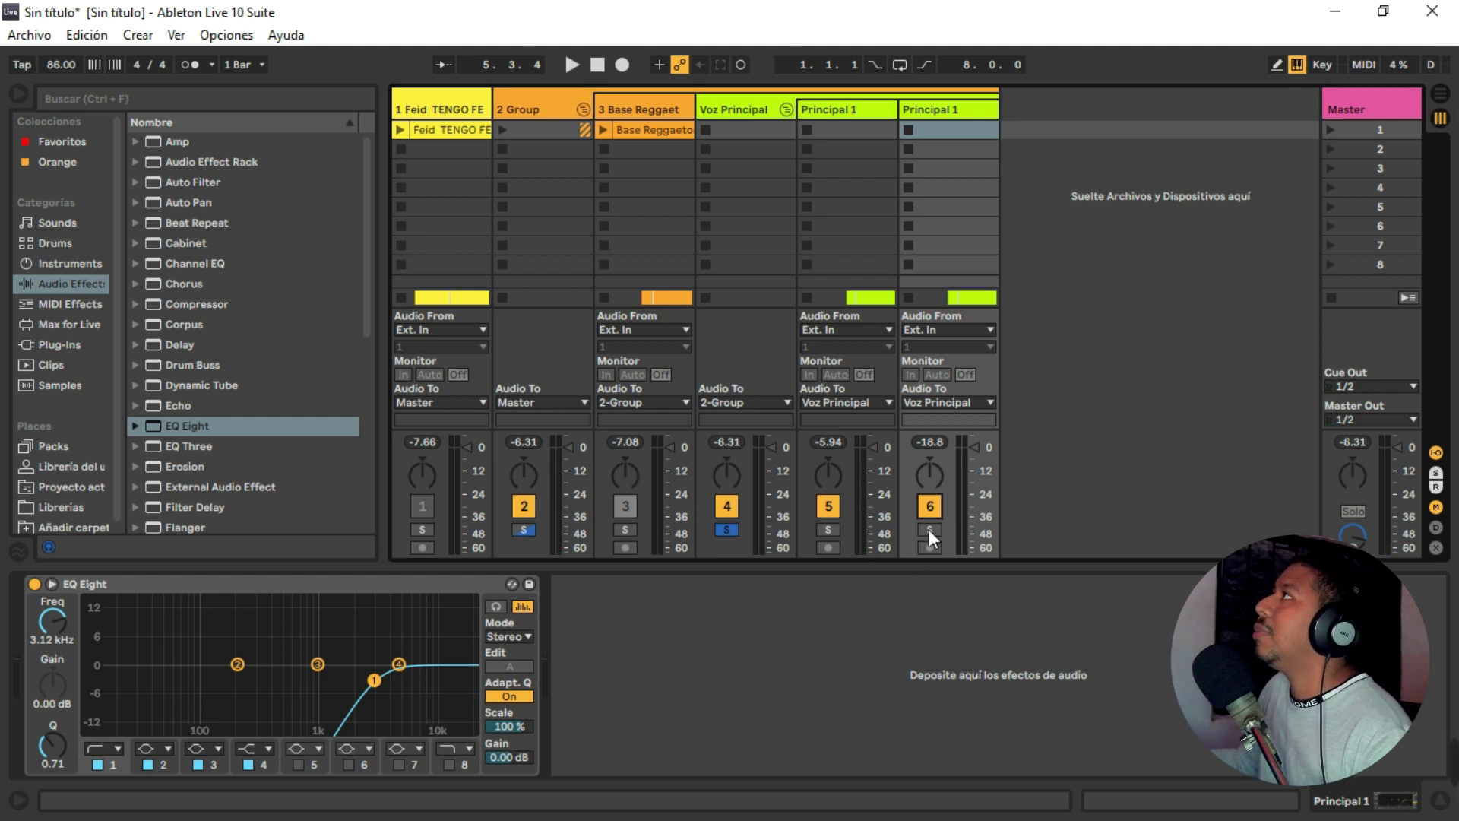
Audition the duplicated Principal 1 track in solo and set its EQ Eight low cut to 3.02 kHz.
key(space)
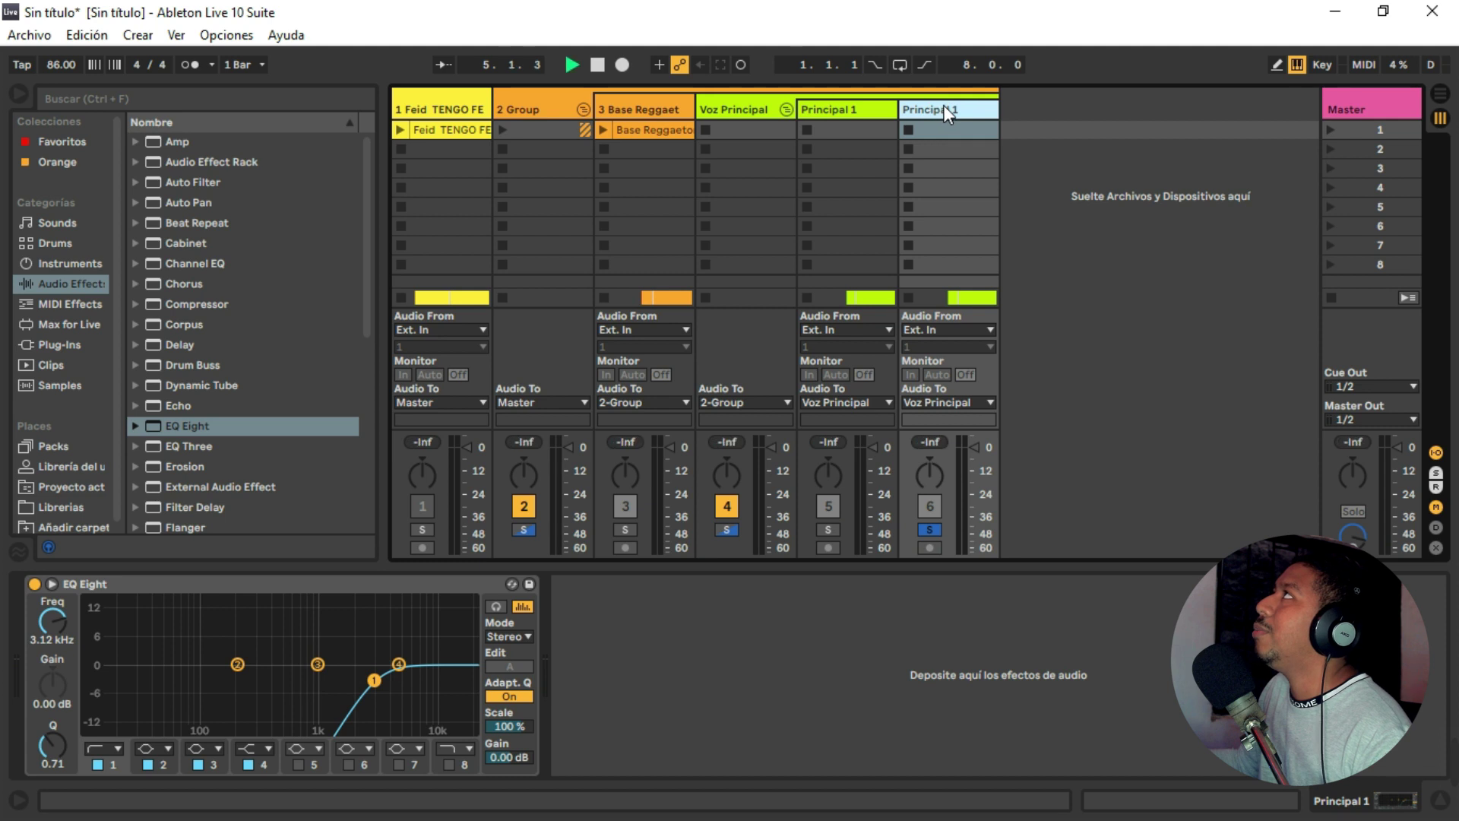
key(space)
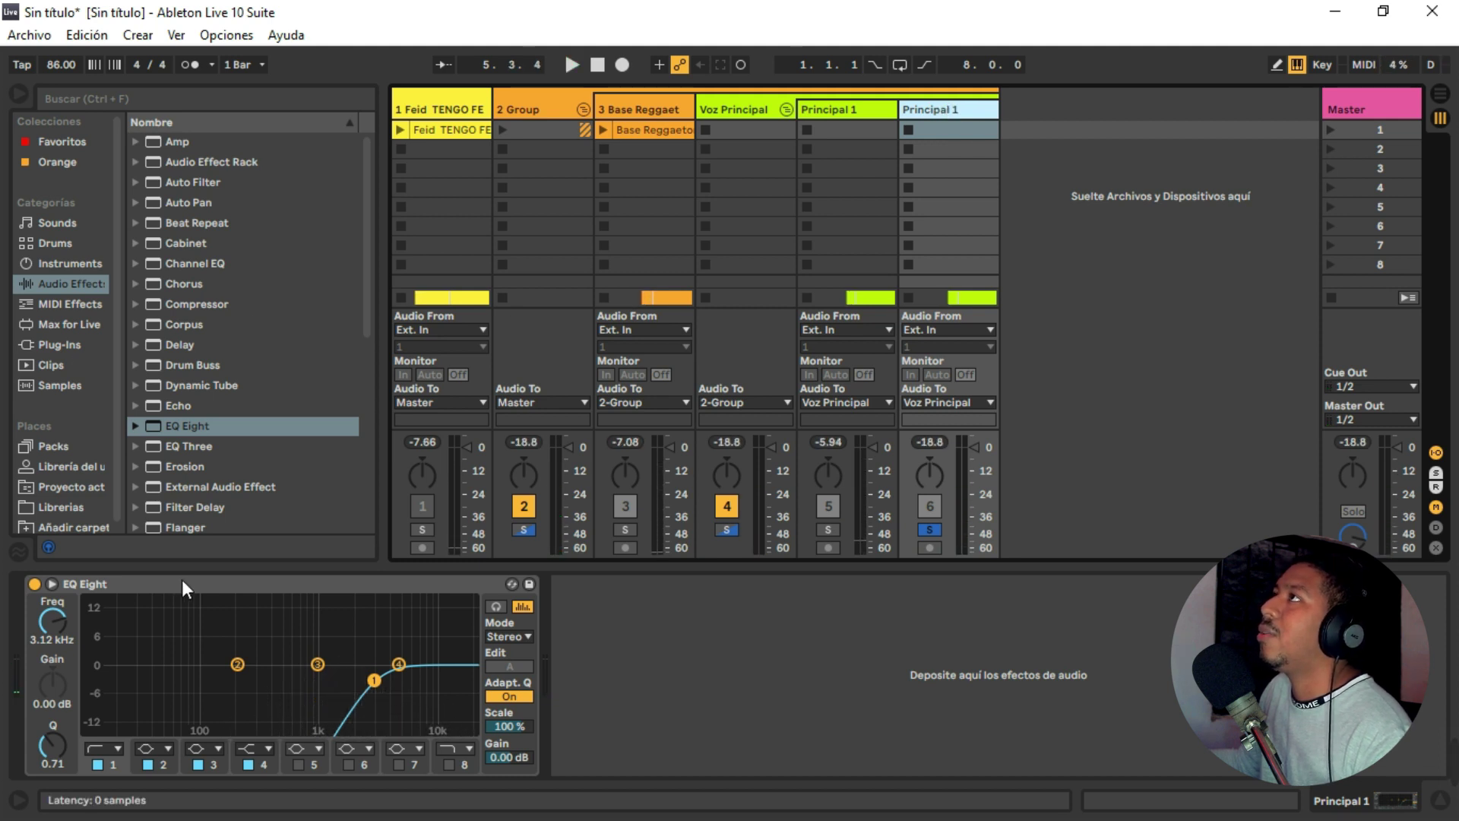
click(52, 639)
drag(51, 639, 52, 642)
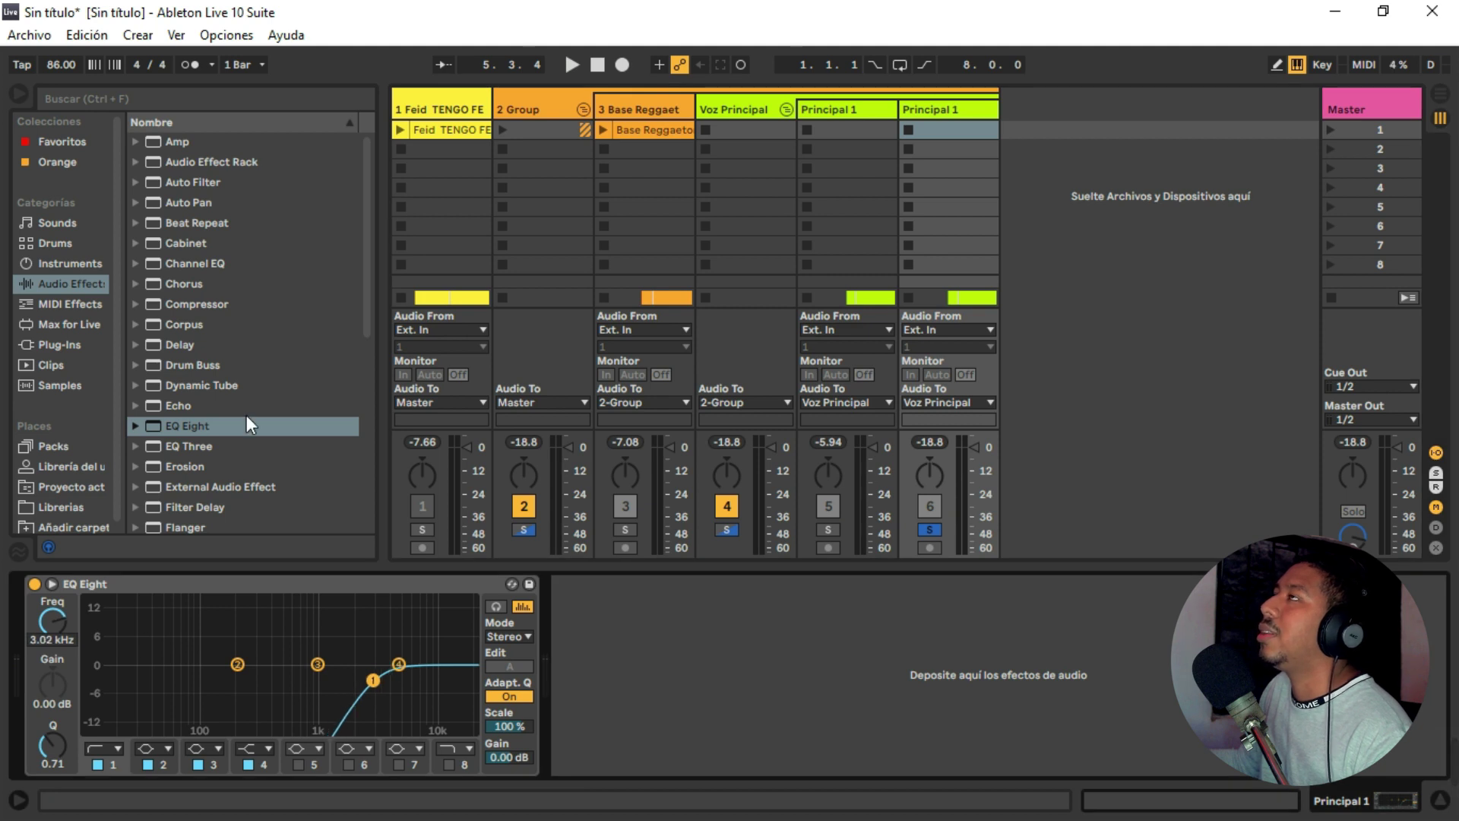
Add a Saturator after the EQ Eight on the duplicated Principal 1 track.
scroll(221, 363, down, 6)
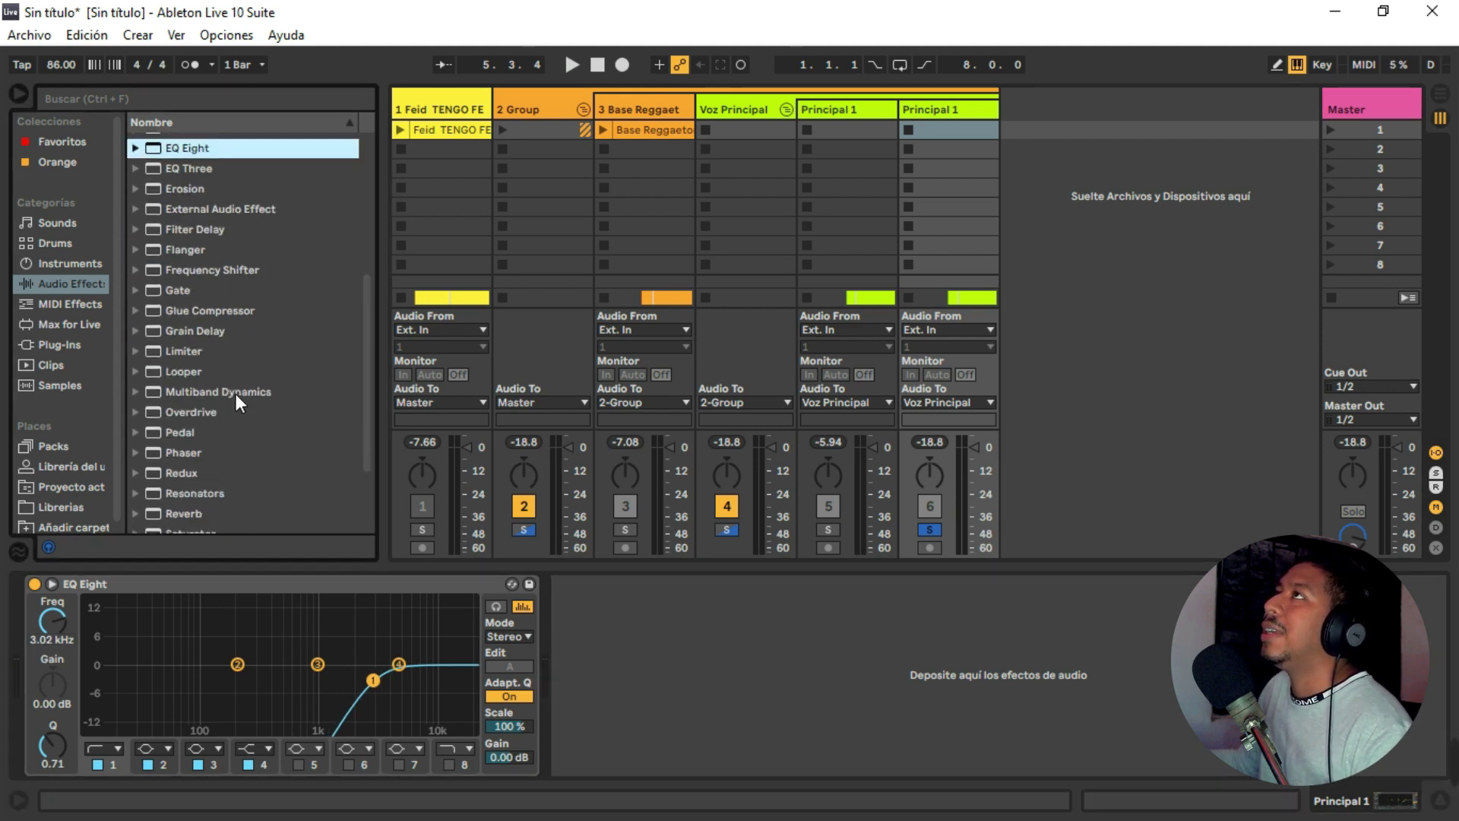
scroll(243, 436, down, 1)
drag(196, 426, 590, 601)
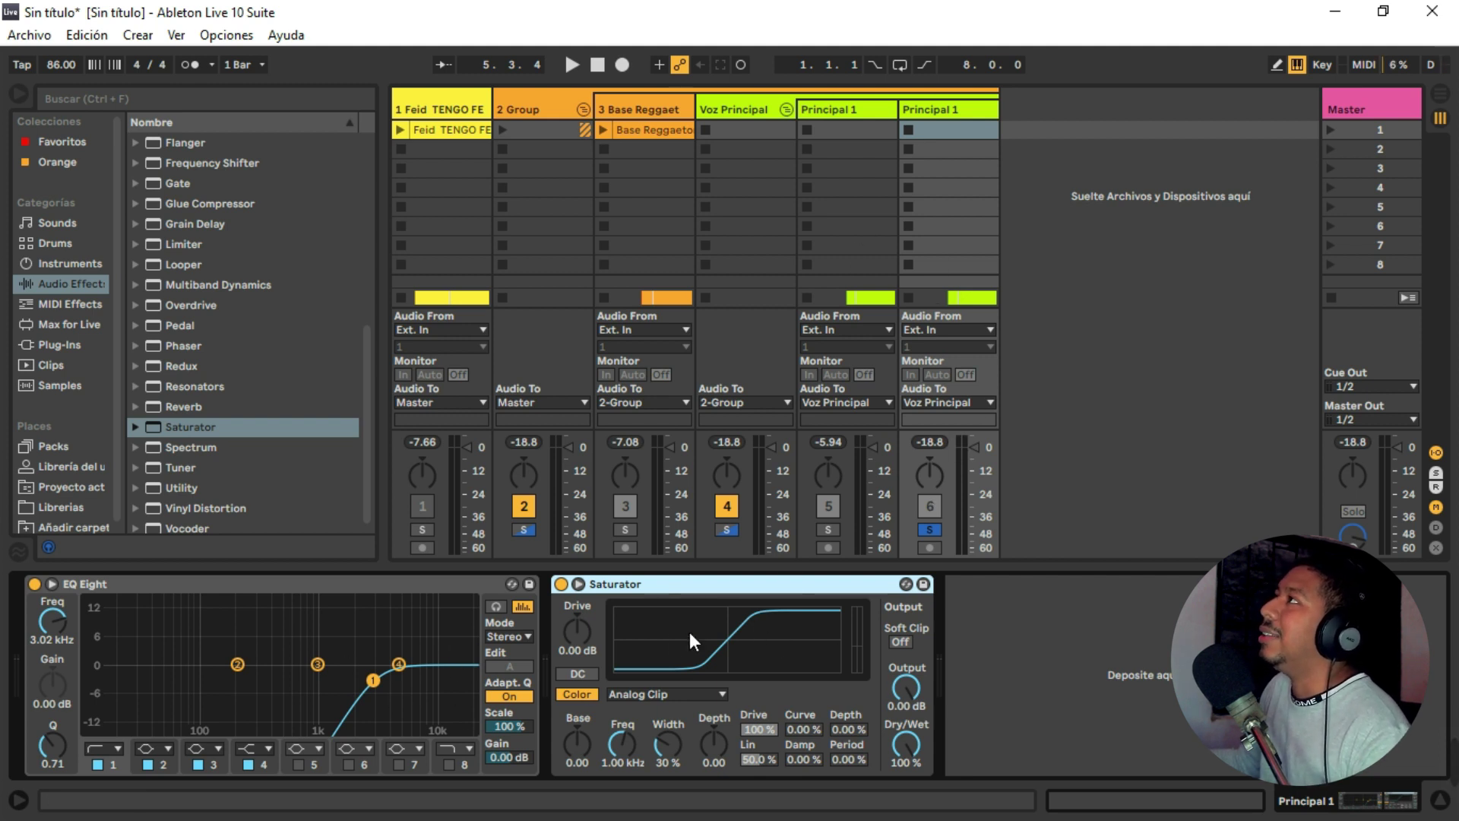
Raise the Saturator Drive to 13.1 dB while auditioning the duplicated vocal, and turn off its solo.
key(space)
drag(579, 632, 579, 581)
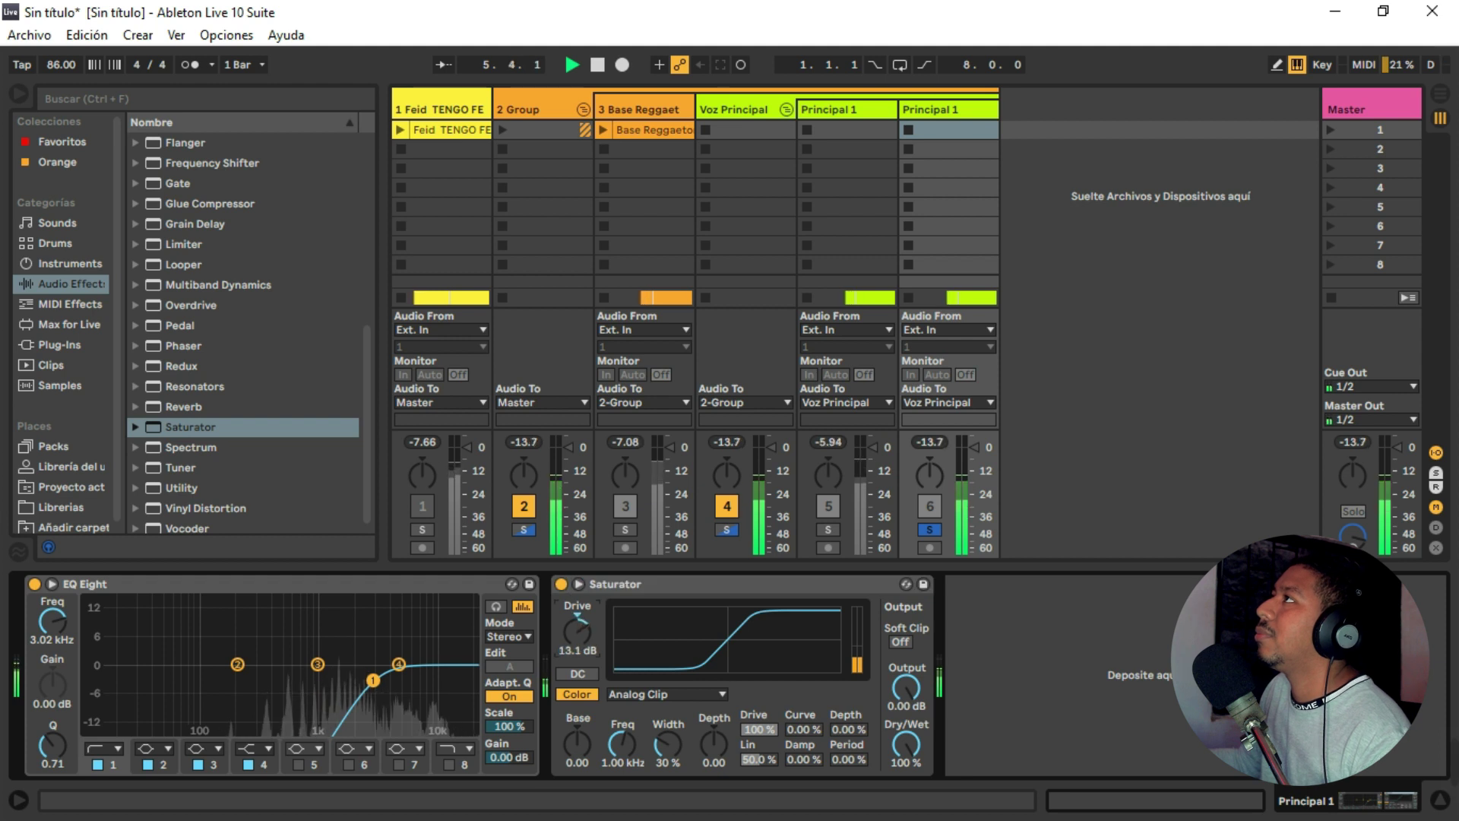
drag(580, 632, 580, 632)
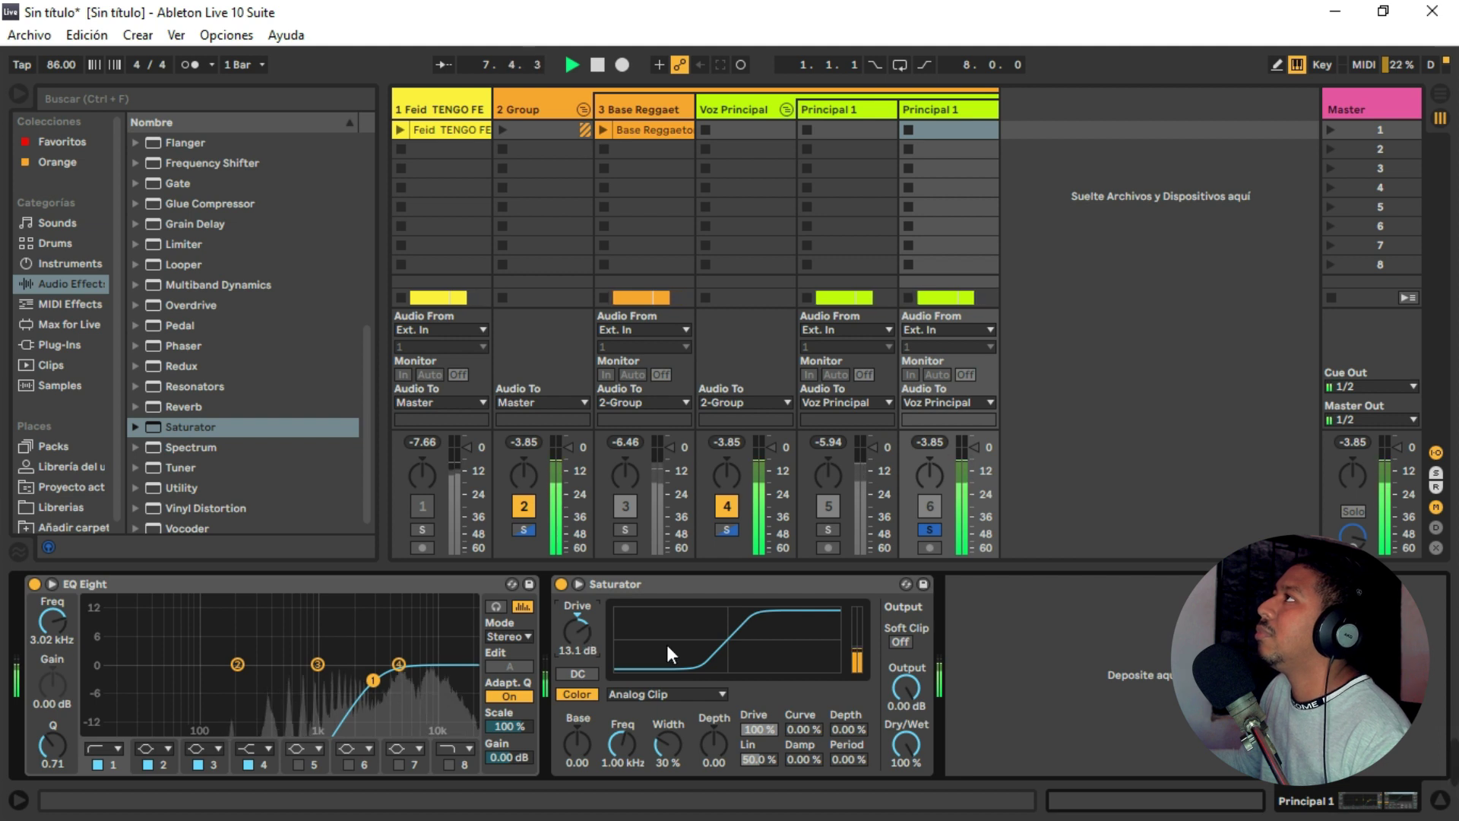
key(space)
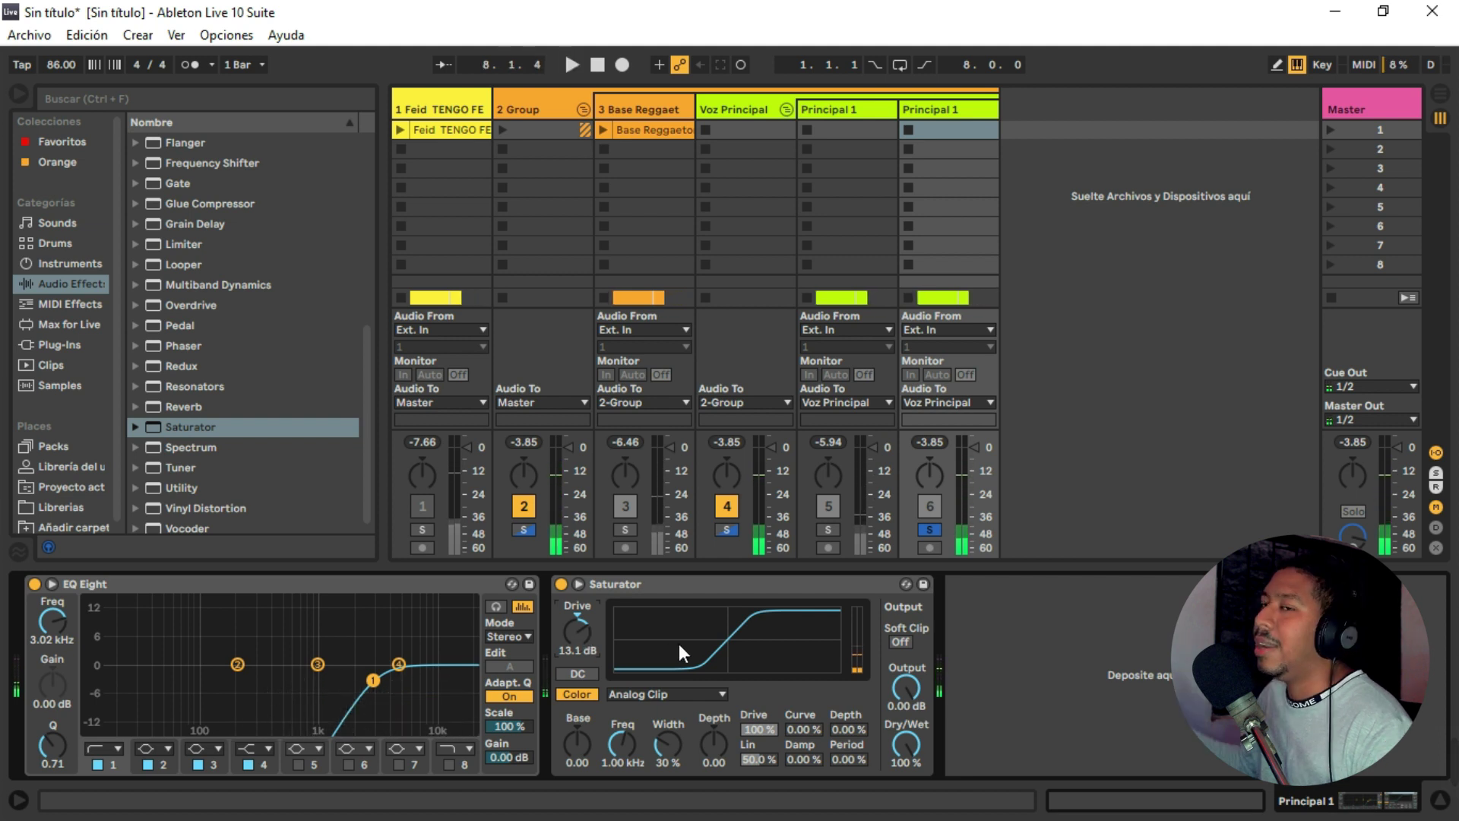
click(930, 530)
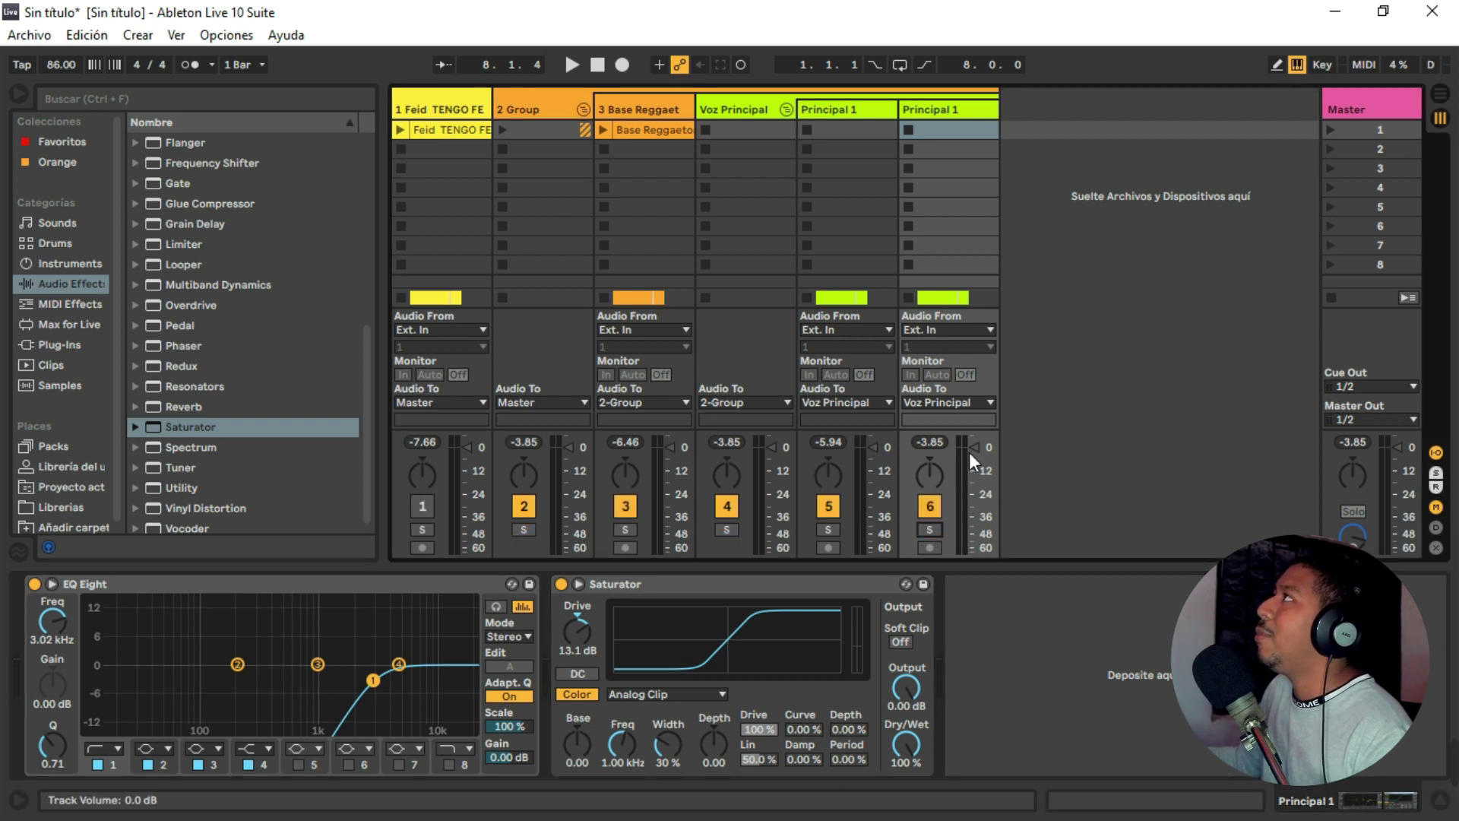
Solo the Voz Principal group and balance the duplicated Principal 1 track during playback, setting its volume to -1.6 dB.
drag(972, 450, 974, 519)
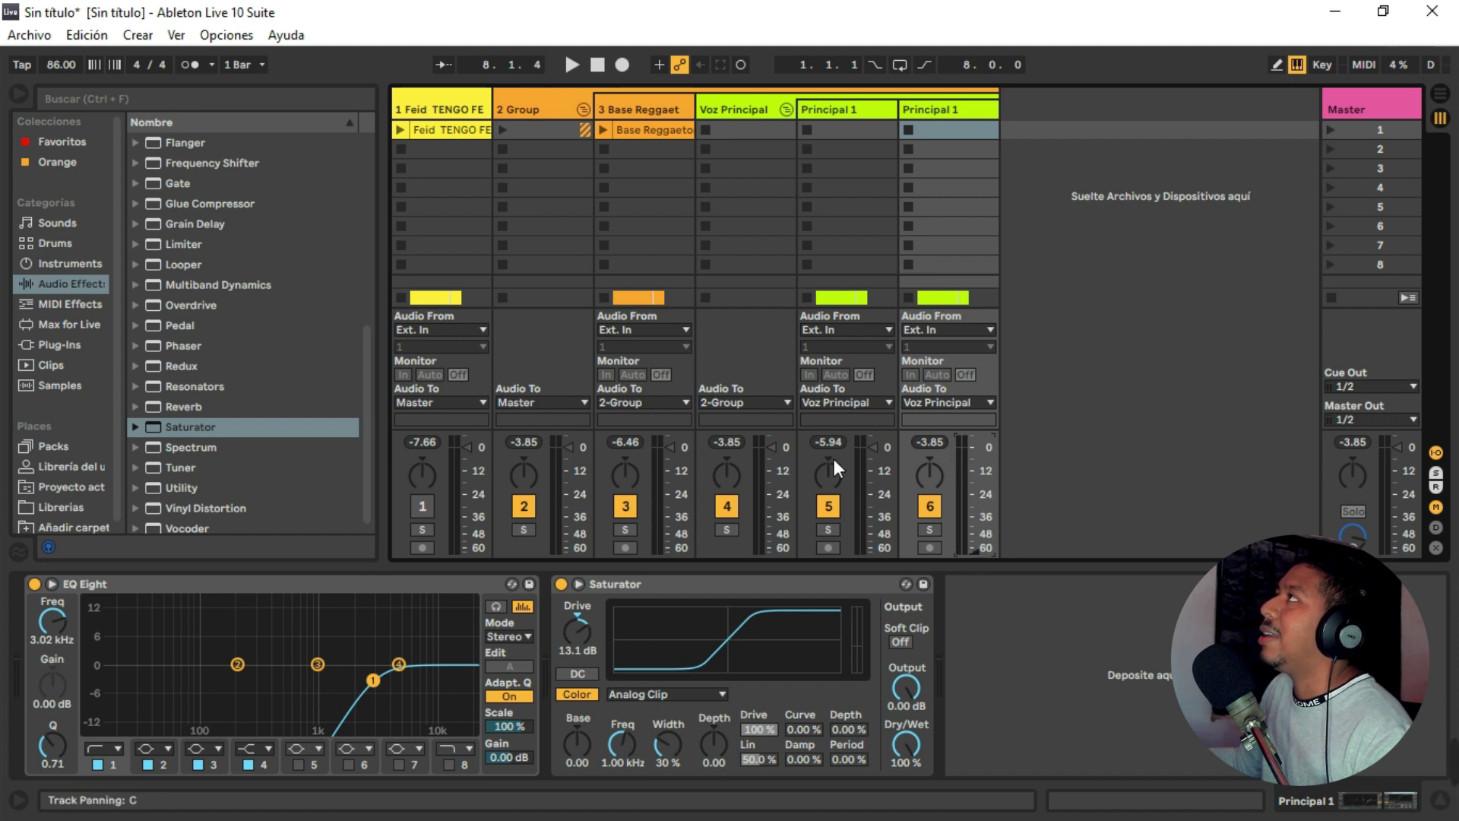
click(727, 530)
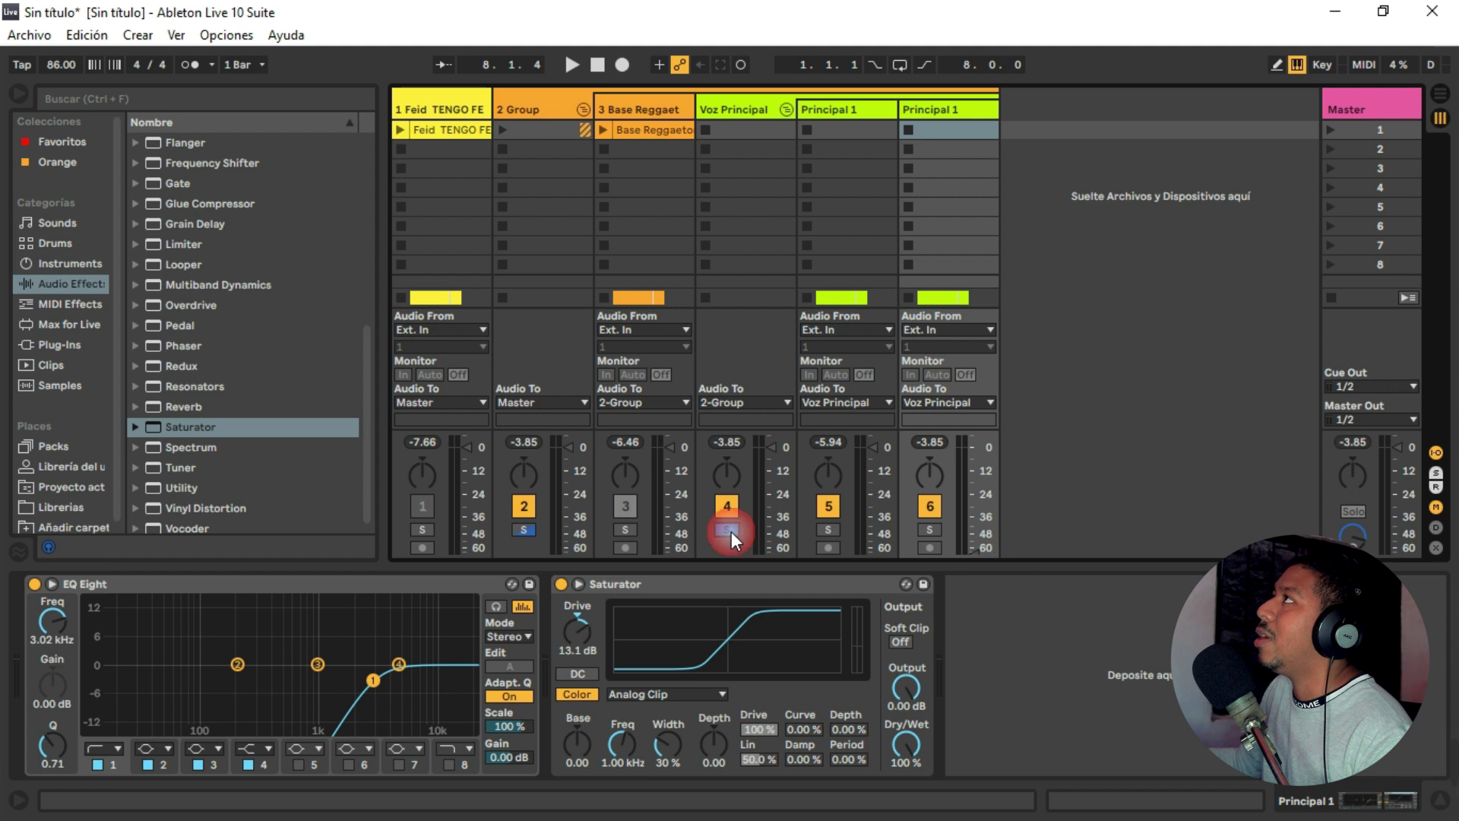
key(space)
drag(963, 547, 964, 446)
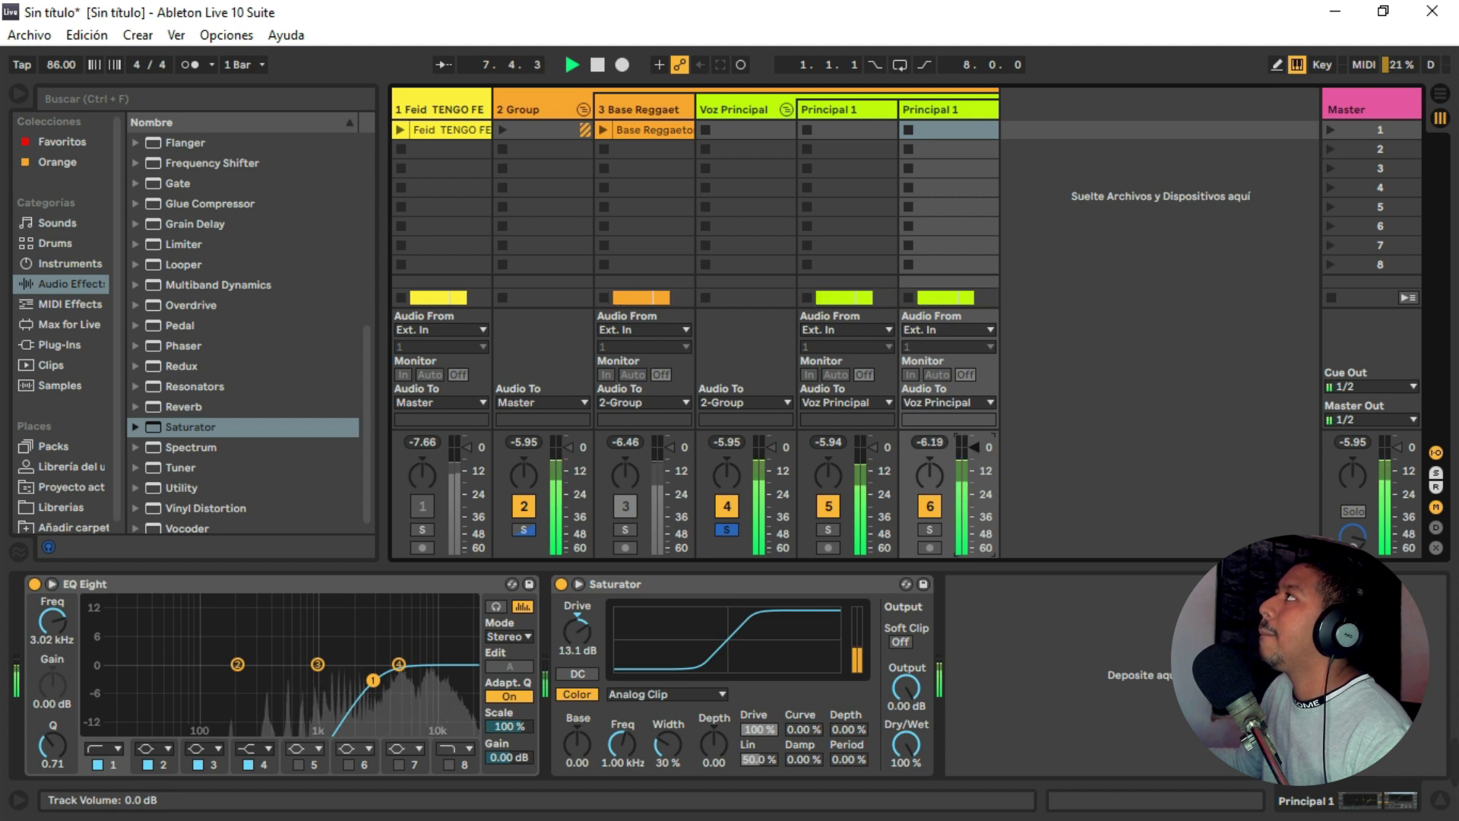
drag(977, 449, 977, 453)
key(space)
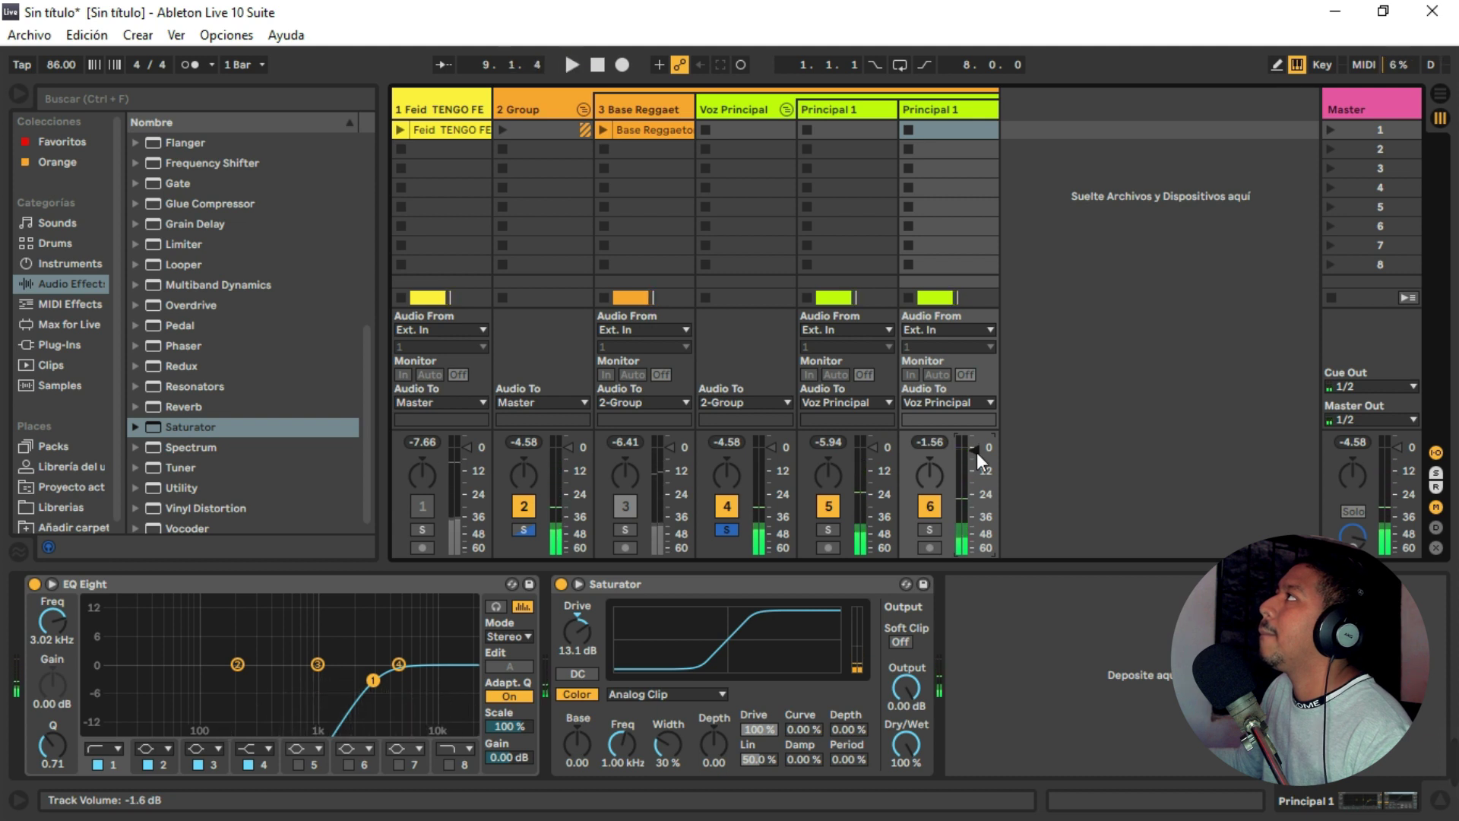
Group the duplicated vocal's EQ Eight and Saturator into an Audio Effect Rack.
click(658, 583)
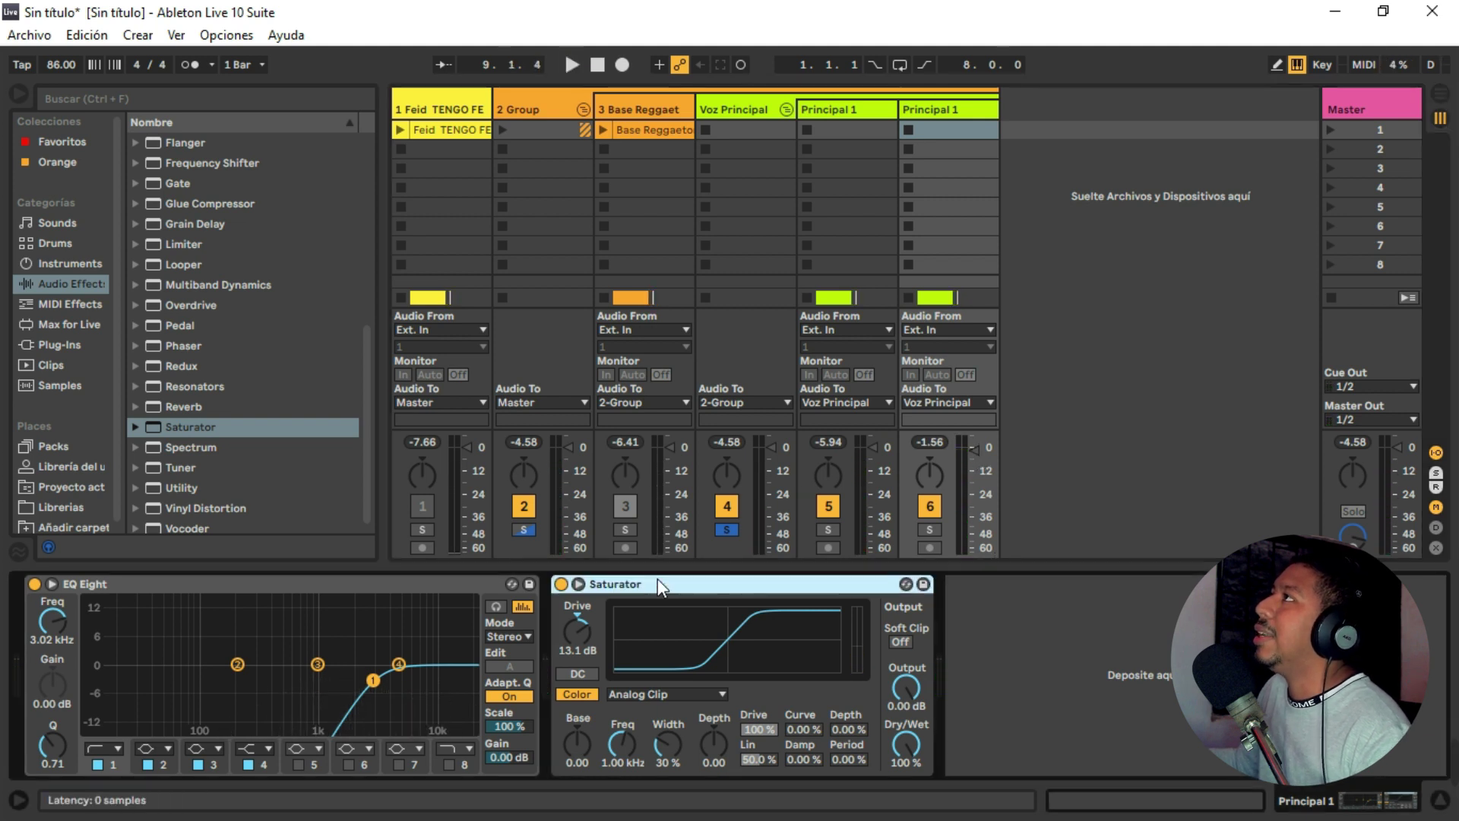
shift+click(444, 584)
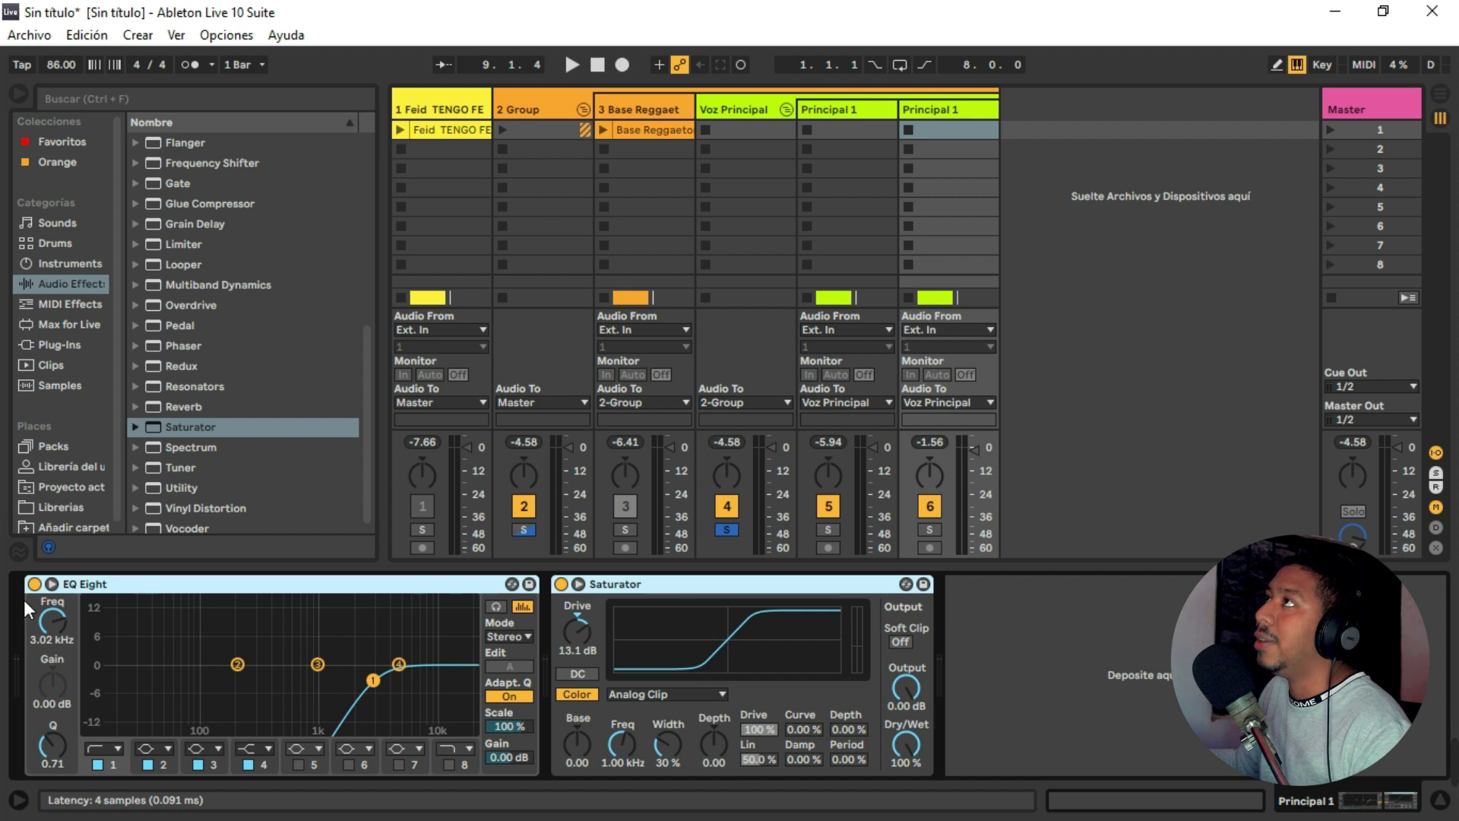
key(ctrl+g)
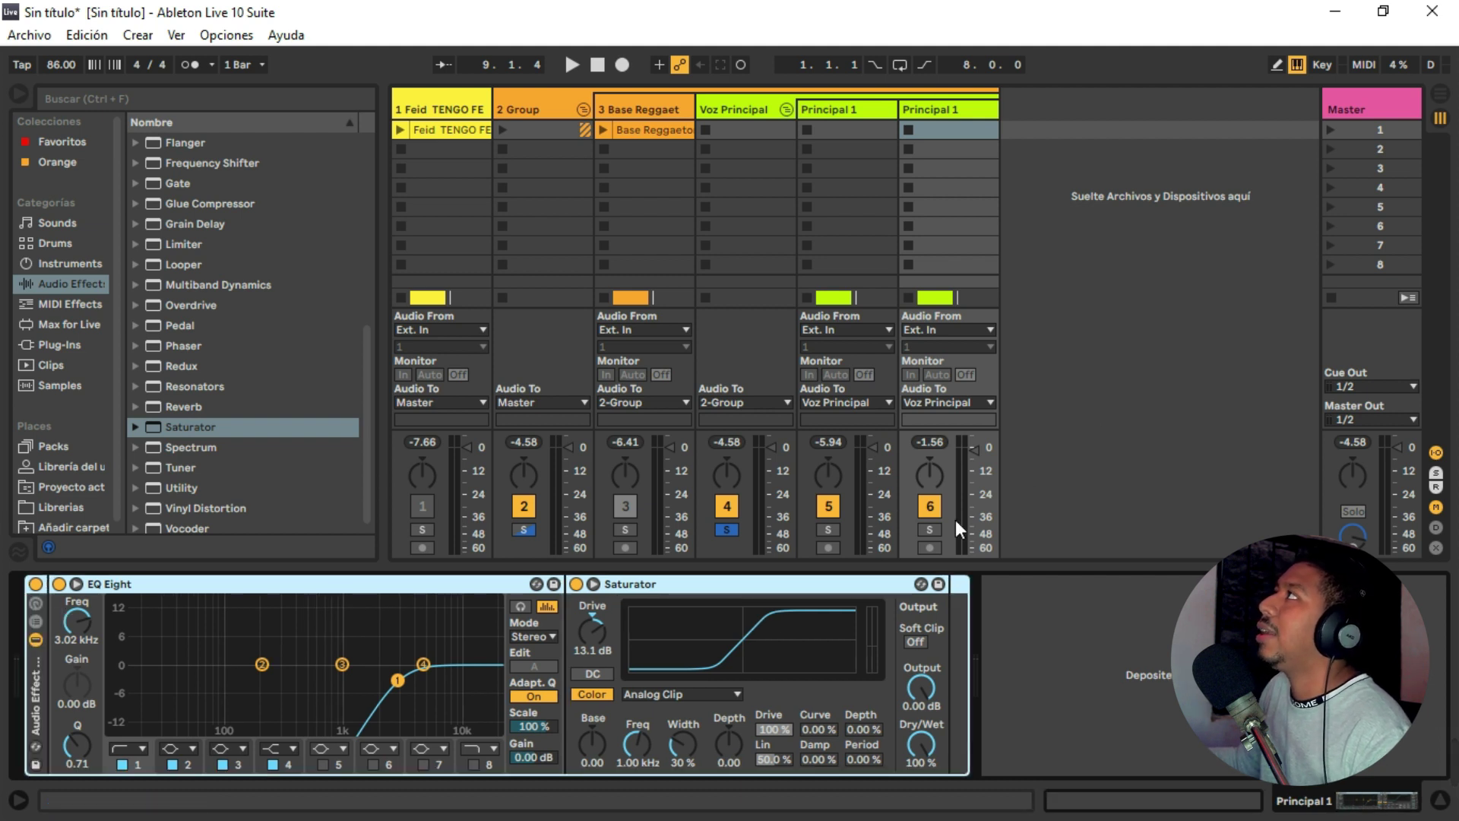
Audition the original Principal 1 vocal alone with its EQ Eight bypassed and the duplicated track muted.
click(930, 506)
click(822, 111)
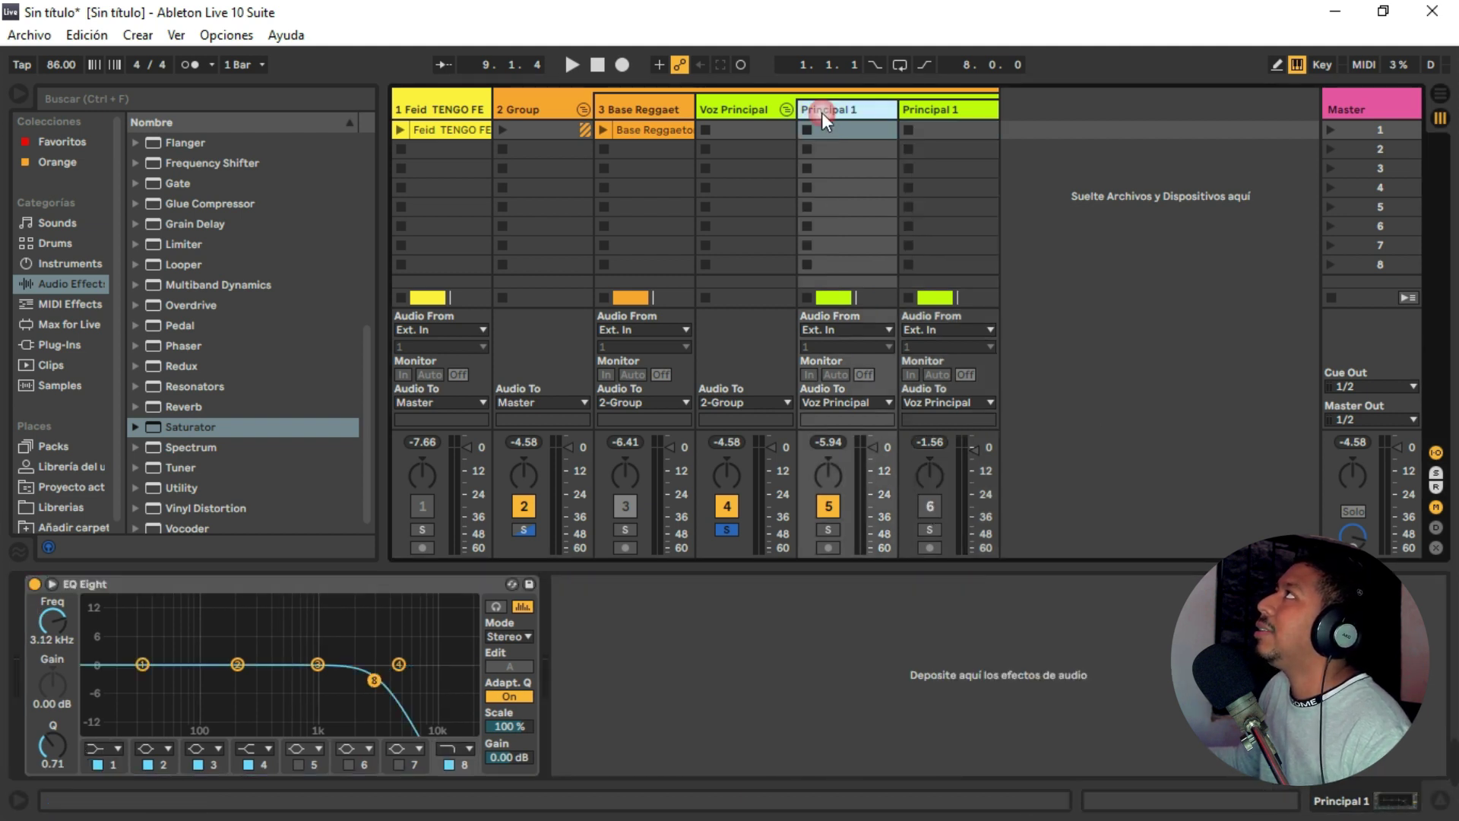
click(34, 583)
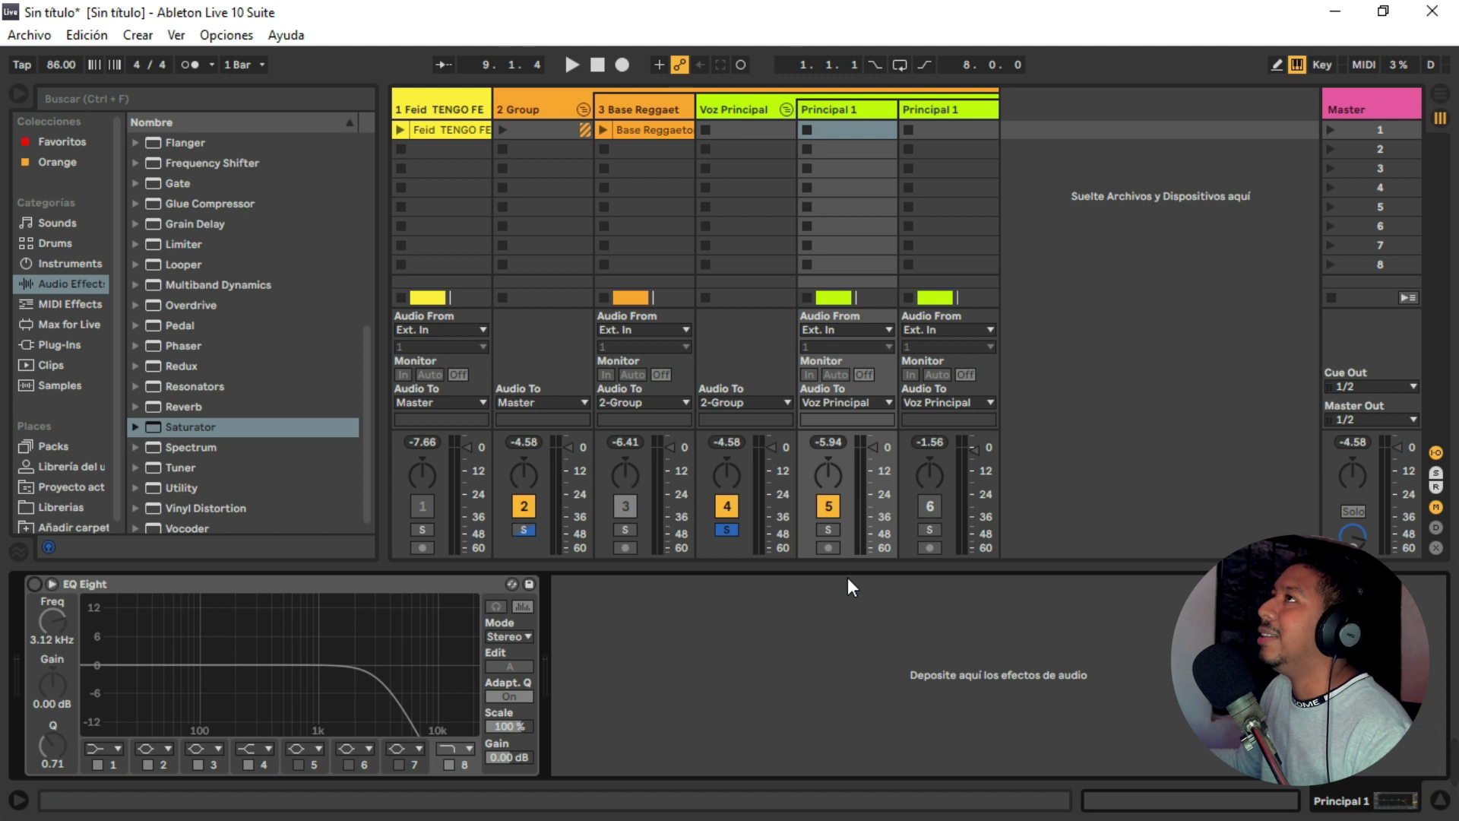
key(space)
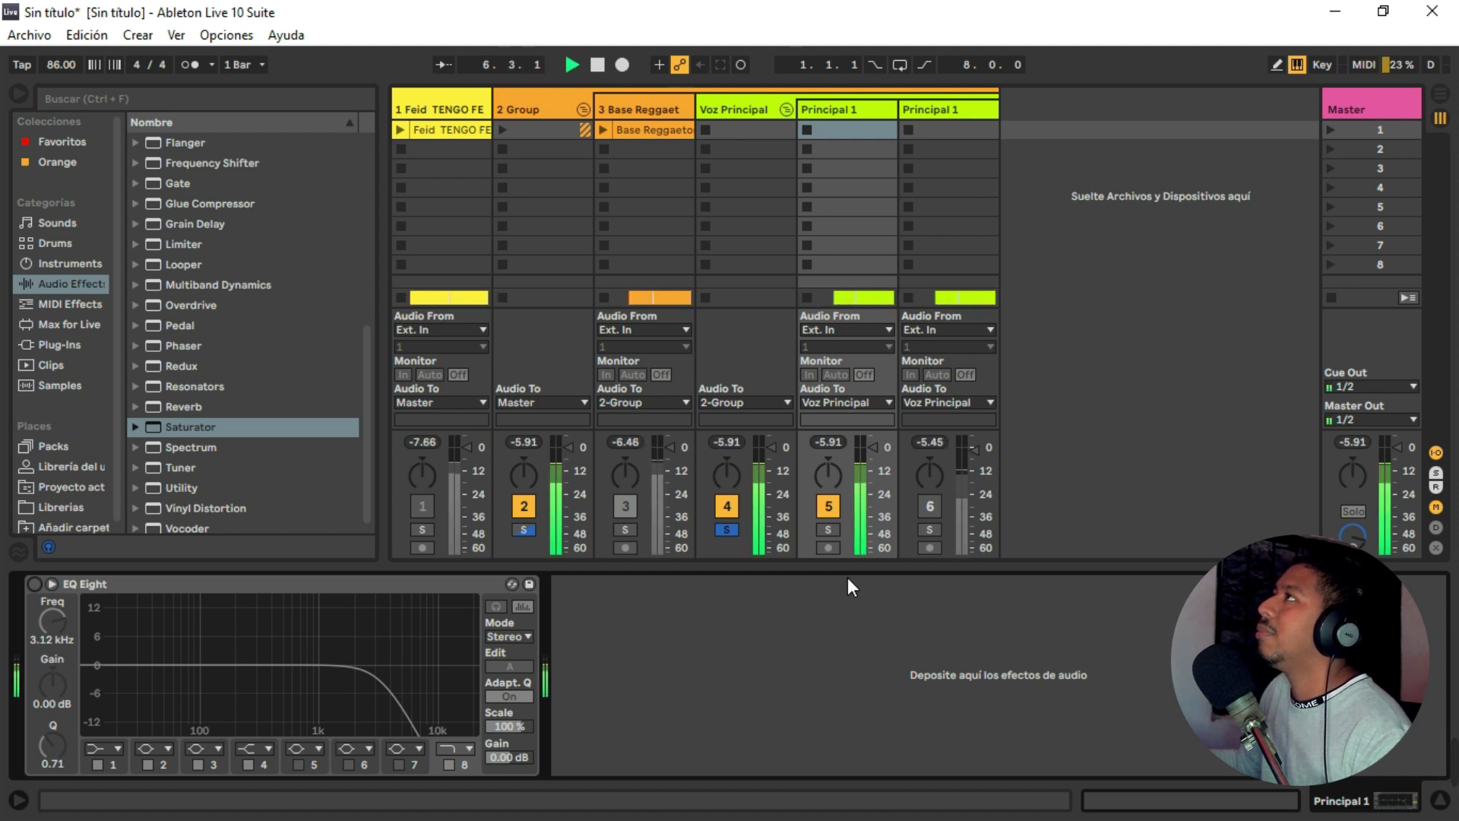
key(space)
Re-enable the original vocal's EQ Eight and the duplicated track, and audition both vocal bands together.
click(35, 583)
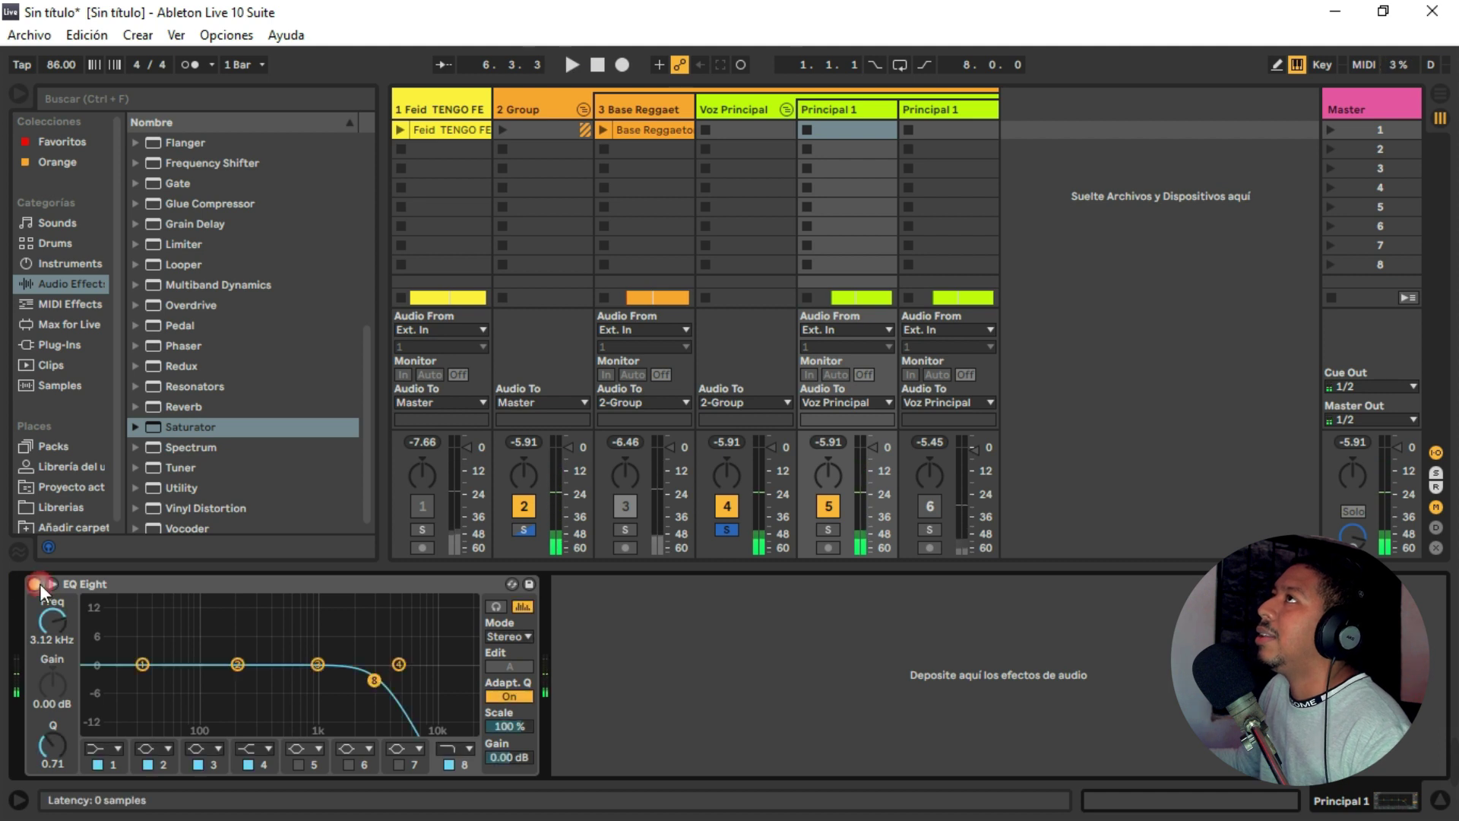
click(965, 108)
click(931, 509)
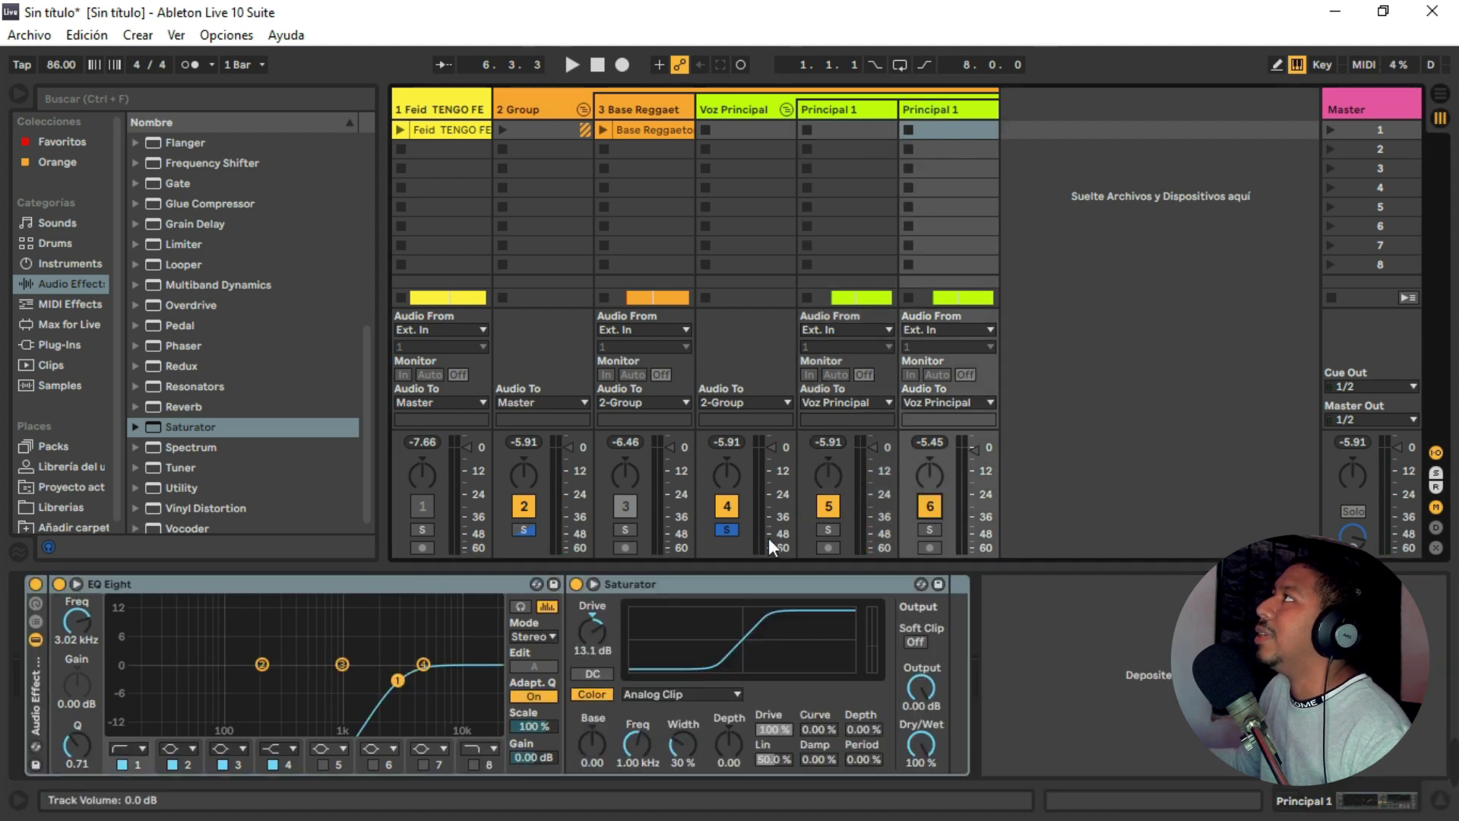
key(space)
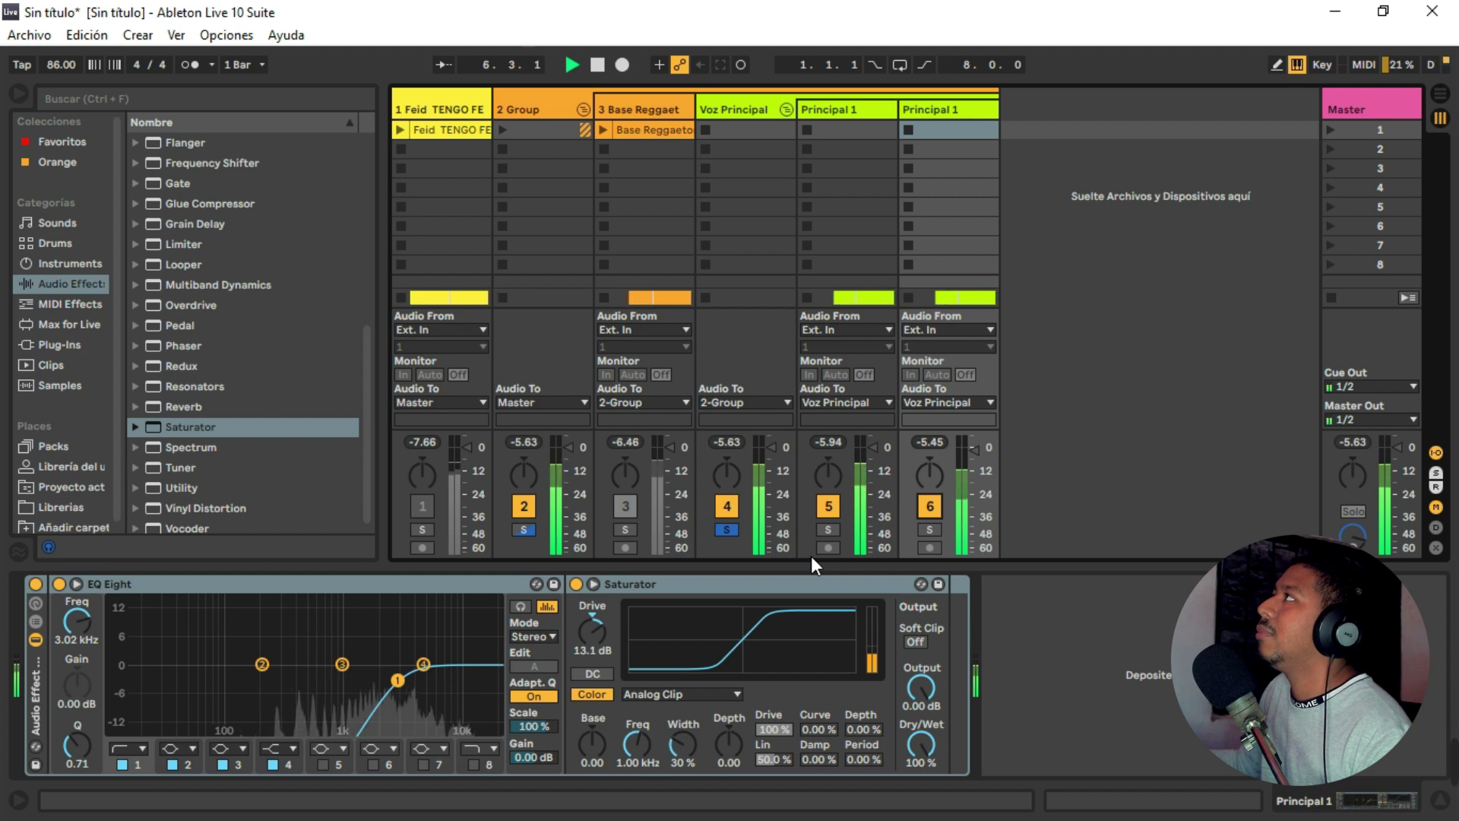
key(space)
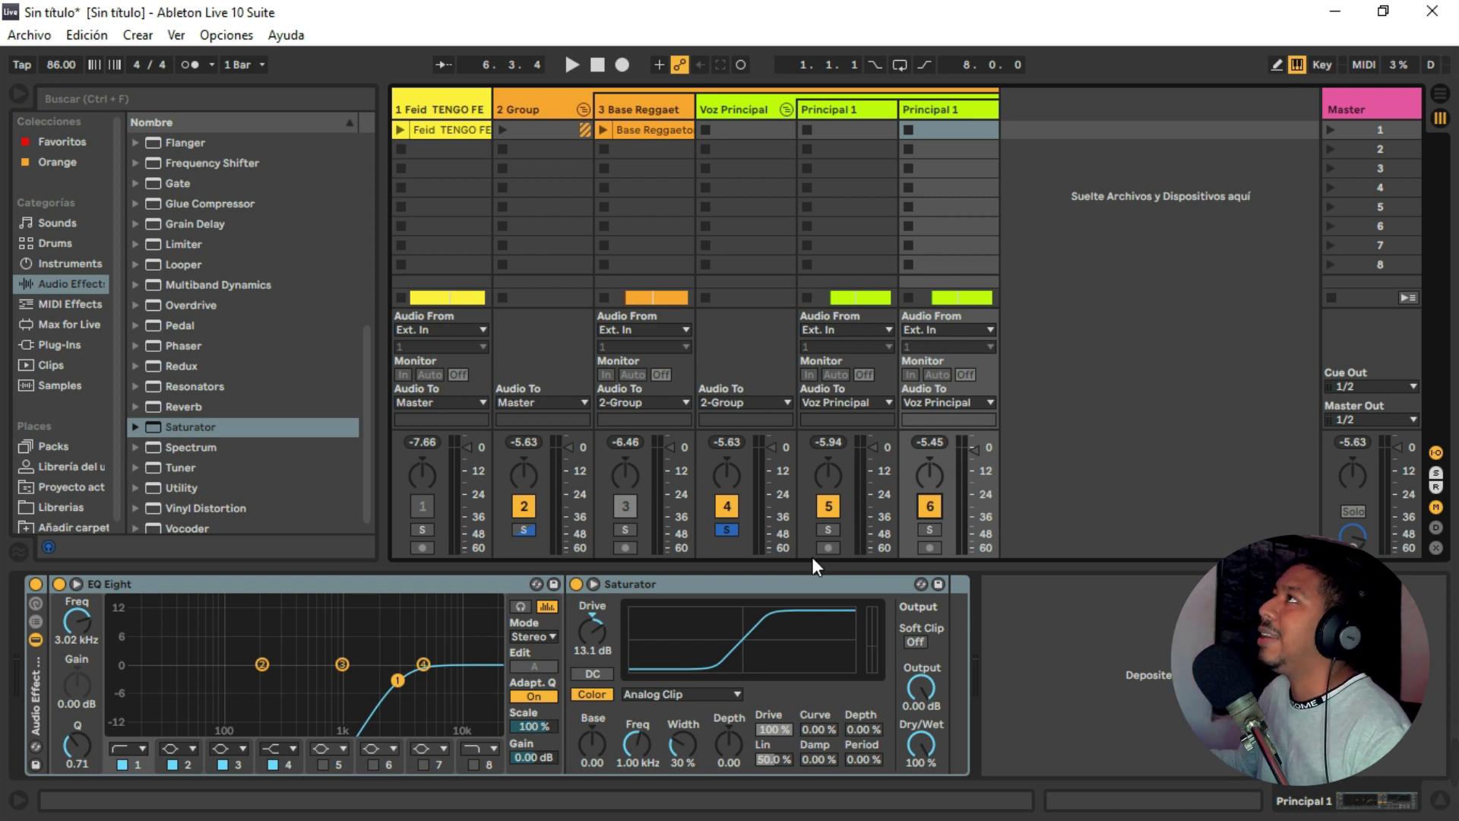
Compare the soloed Feid reference track with the full mix of the beat and both vocal bands.
click(420, 532)
key(space)
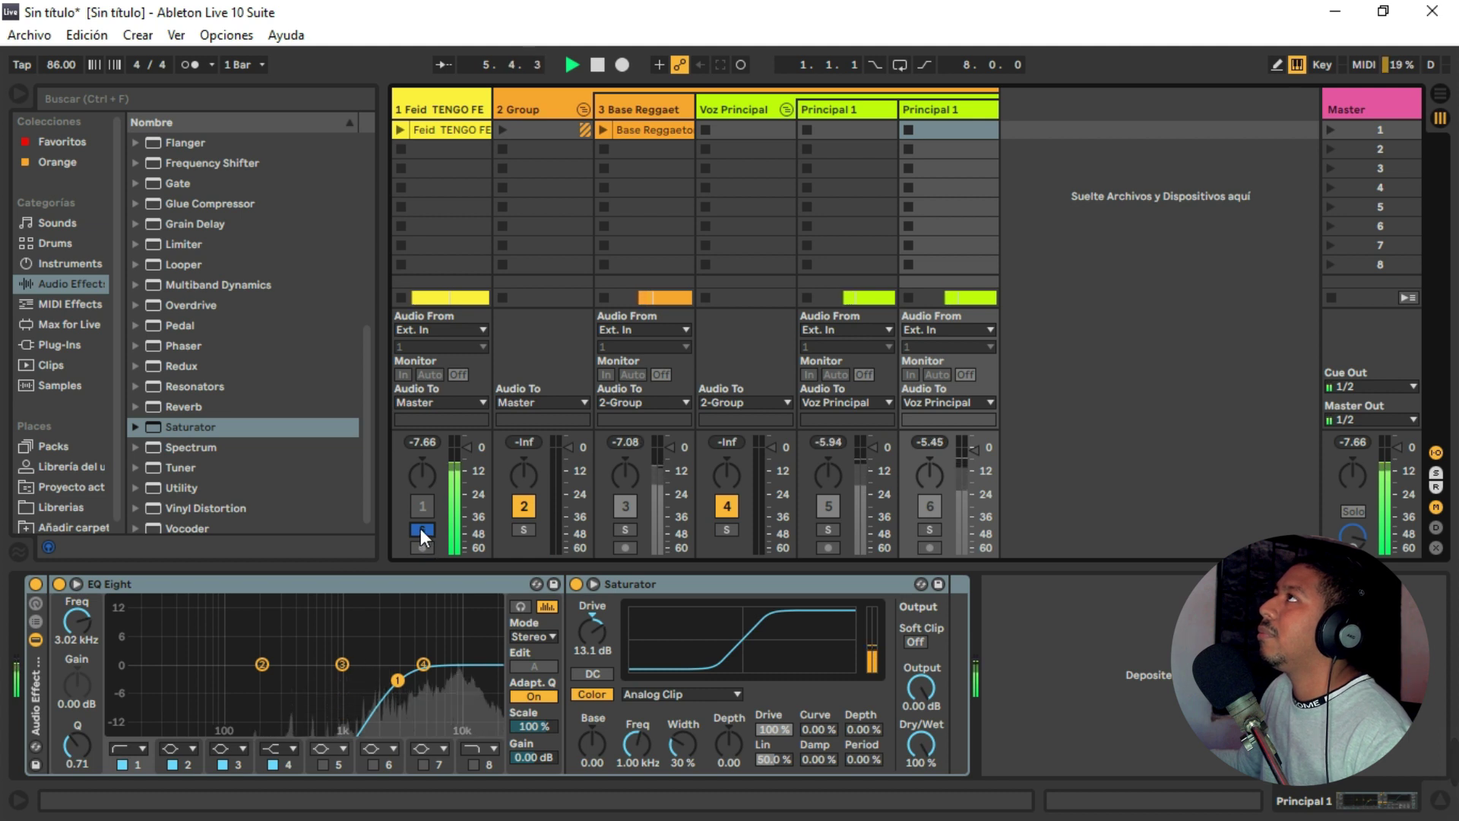
key(space)
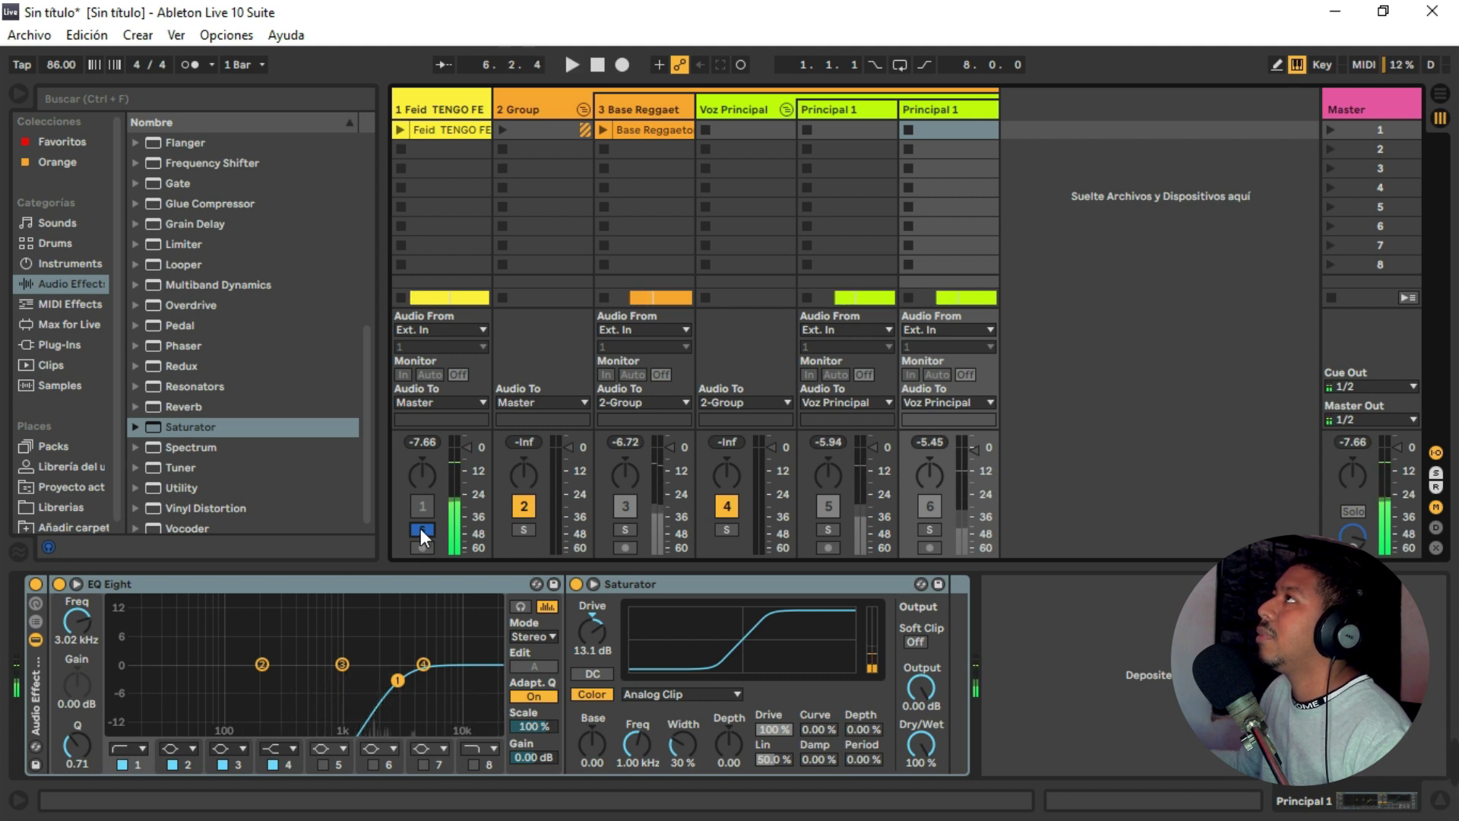
click(421, 527)
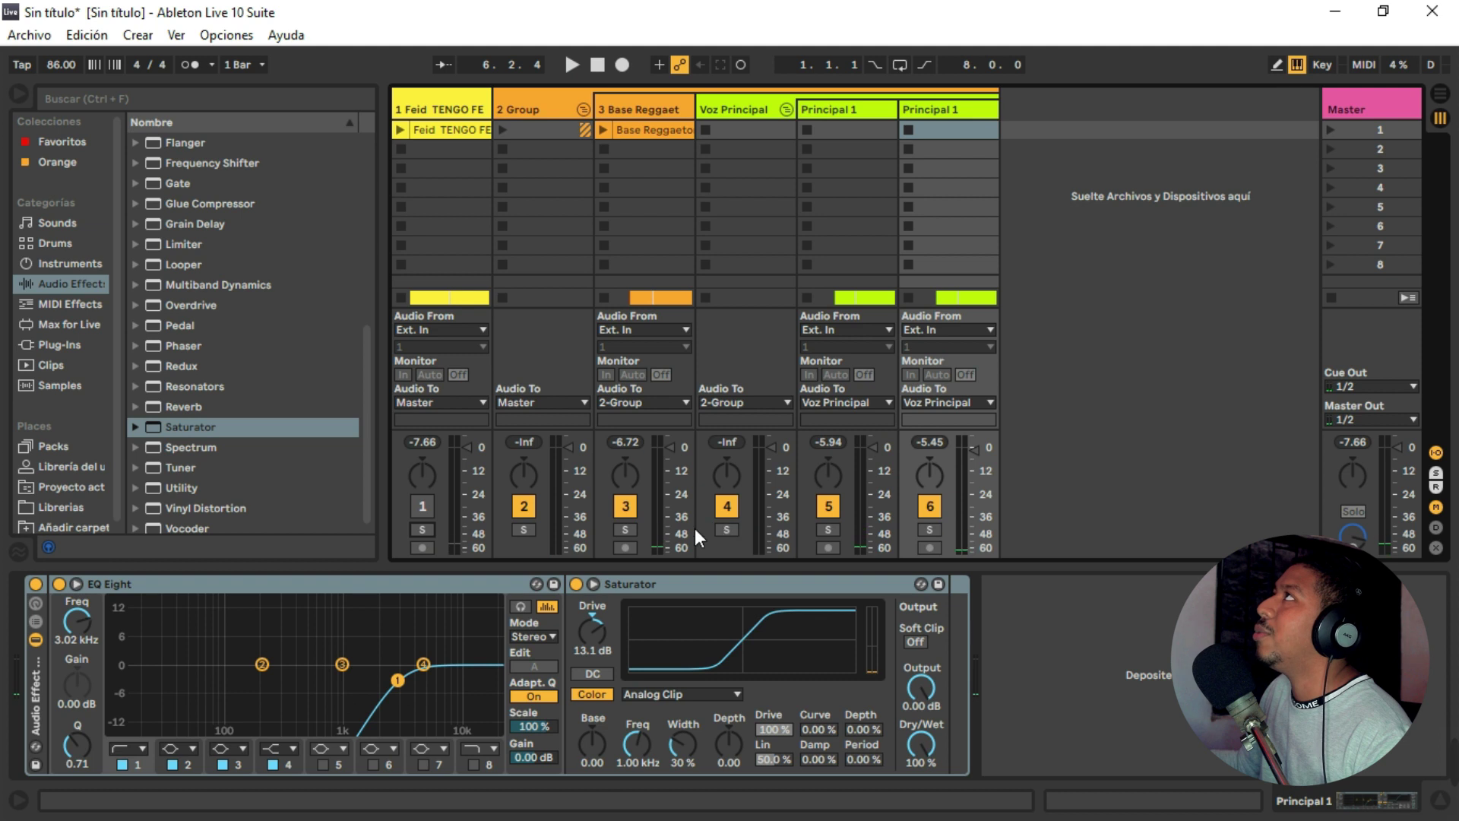
key(space)
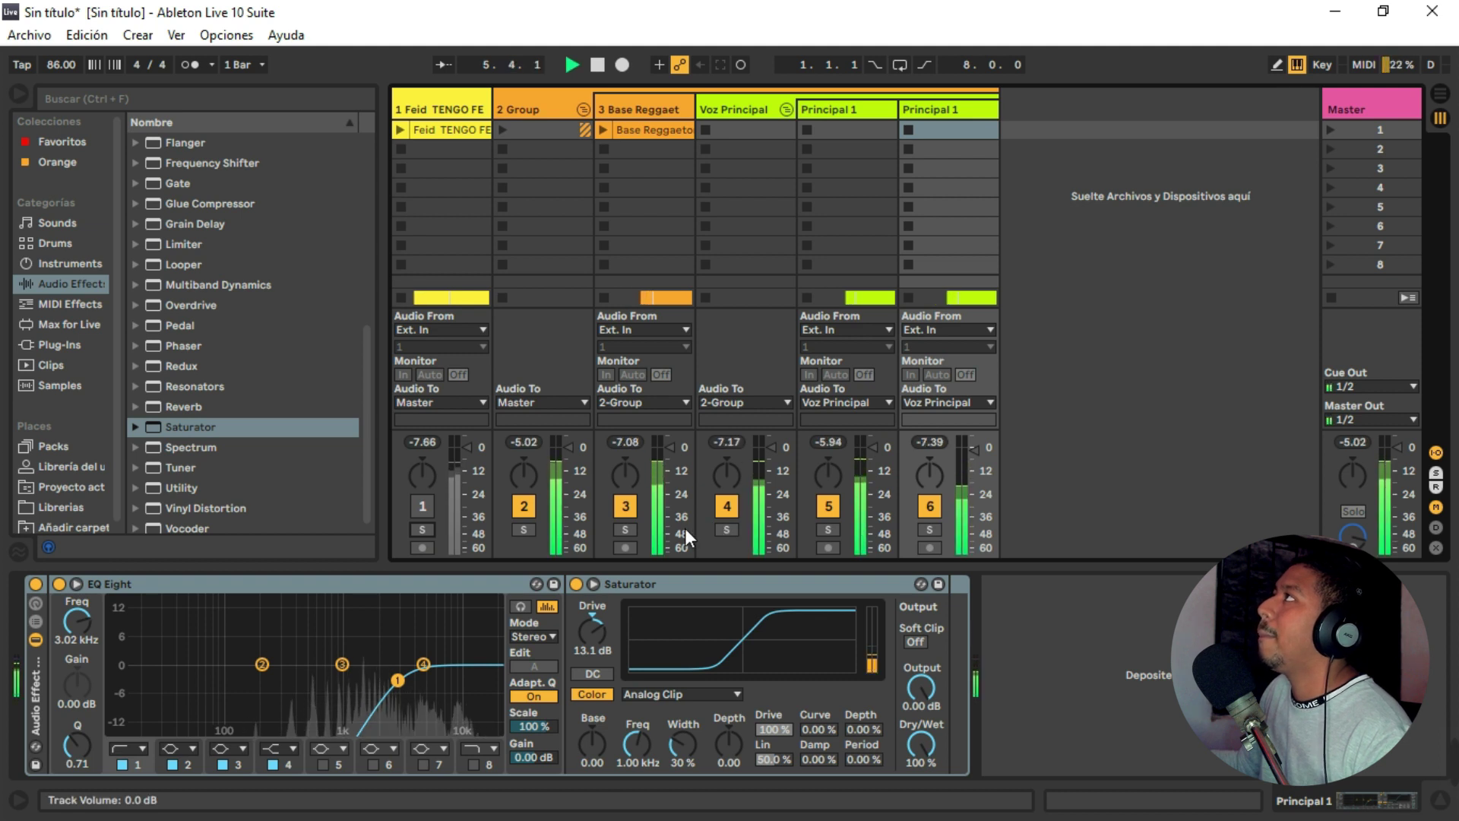
key(space)
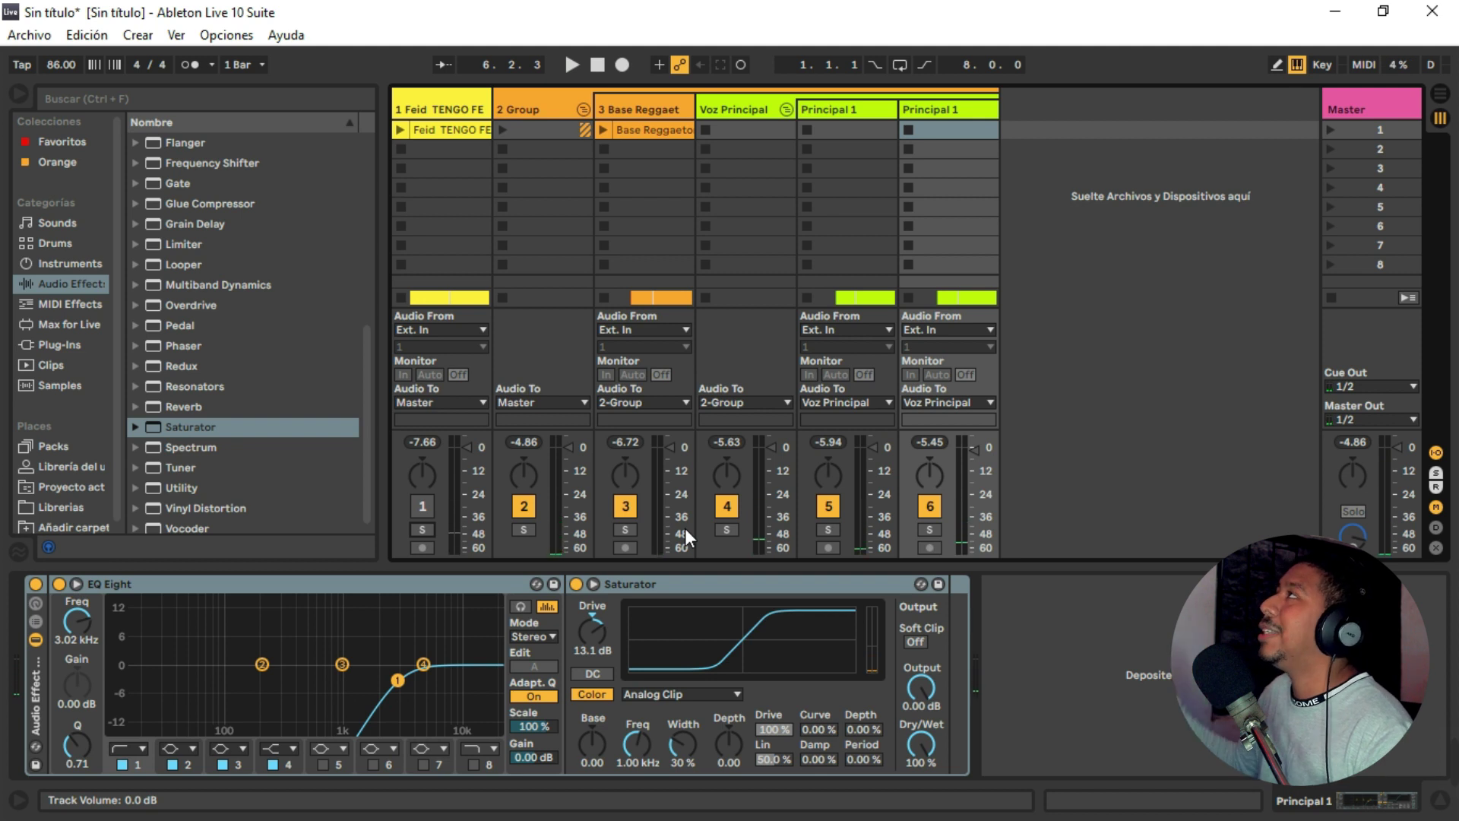
Solo the Voz Principal group, insert a return track and raise the group's send A fully.
click(741, 108)
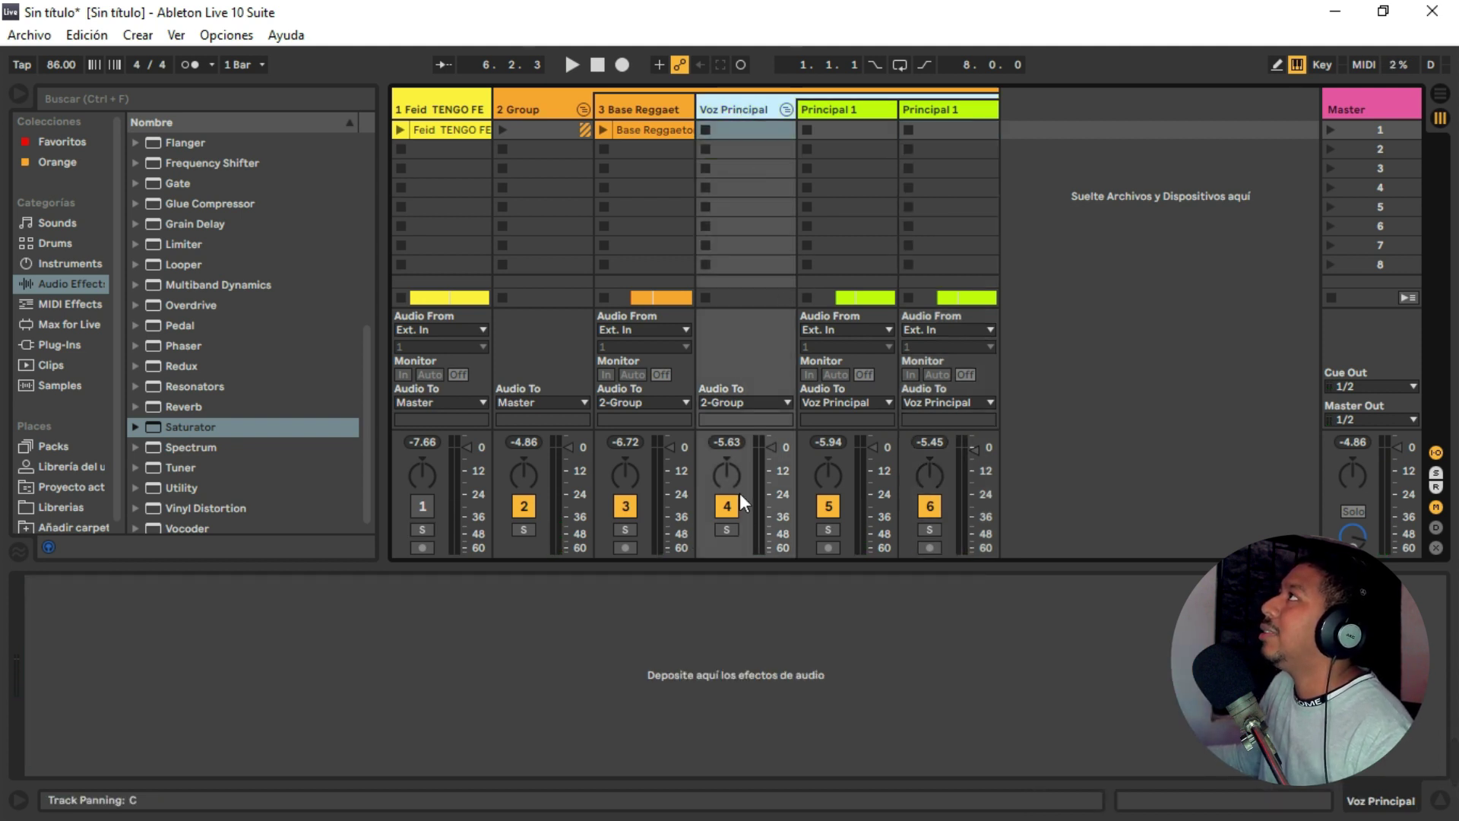
click(731, 532)
right_click(758, 111)
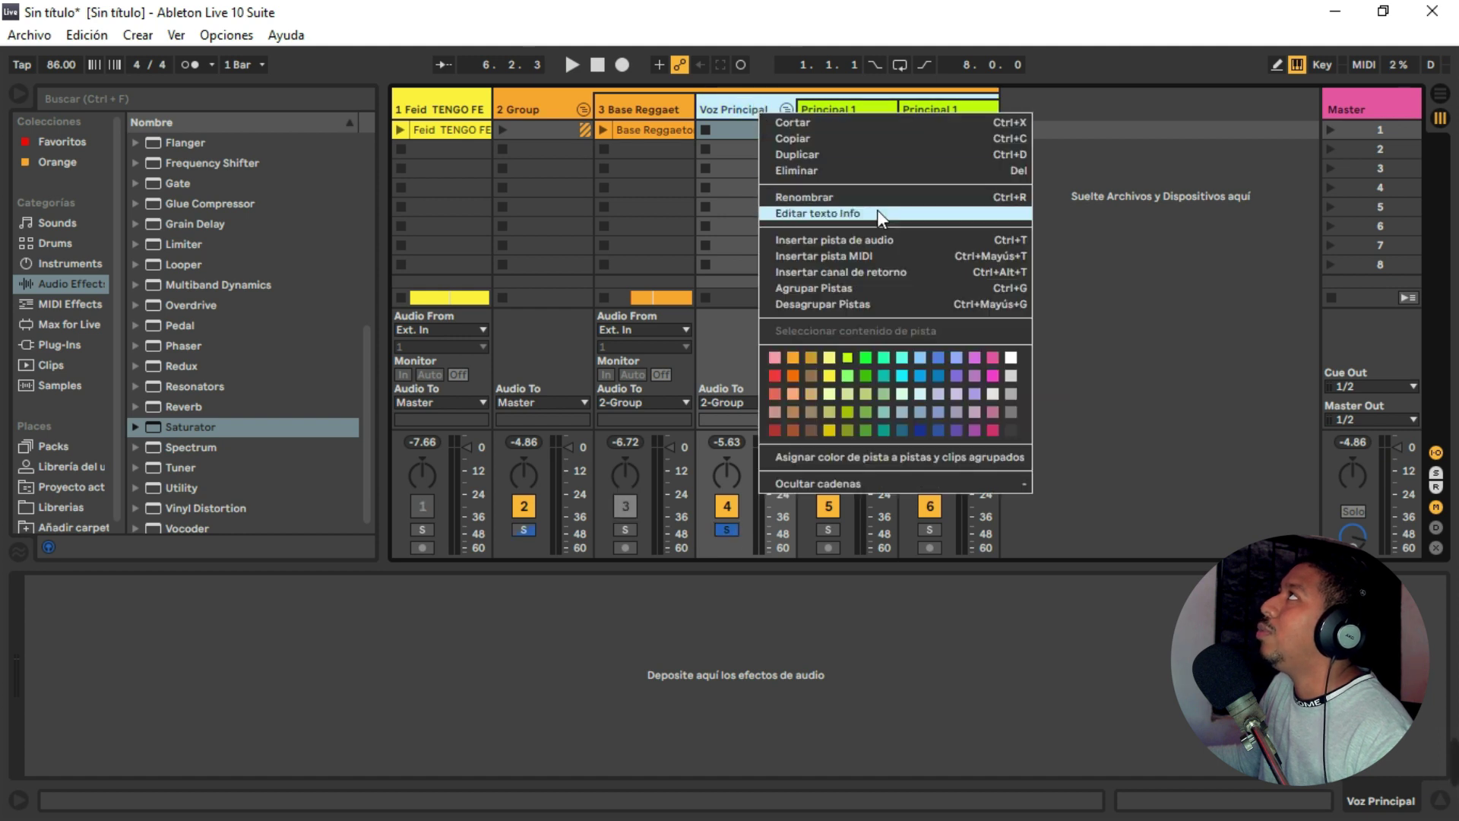
click(861, 272)
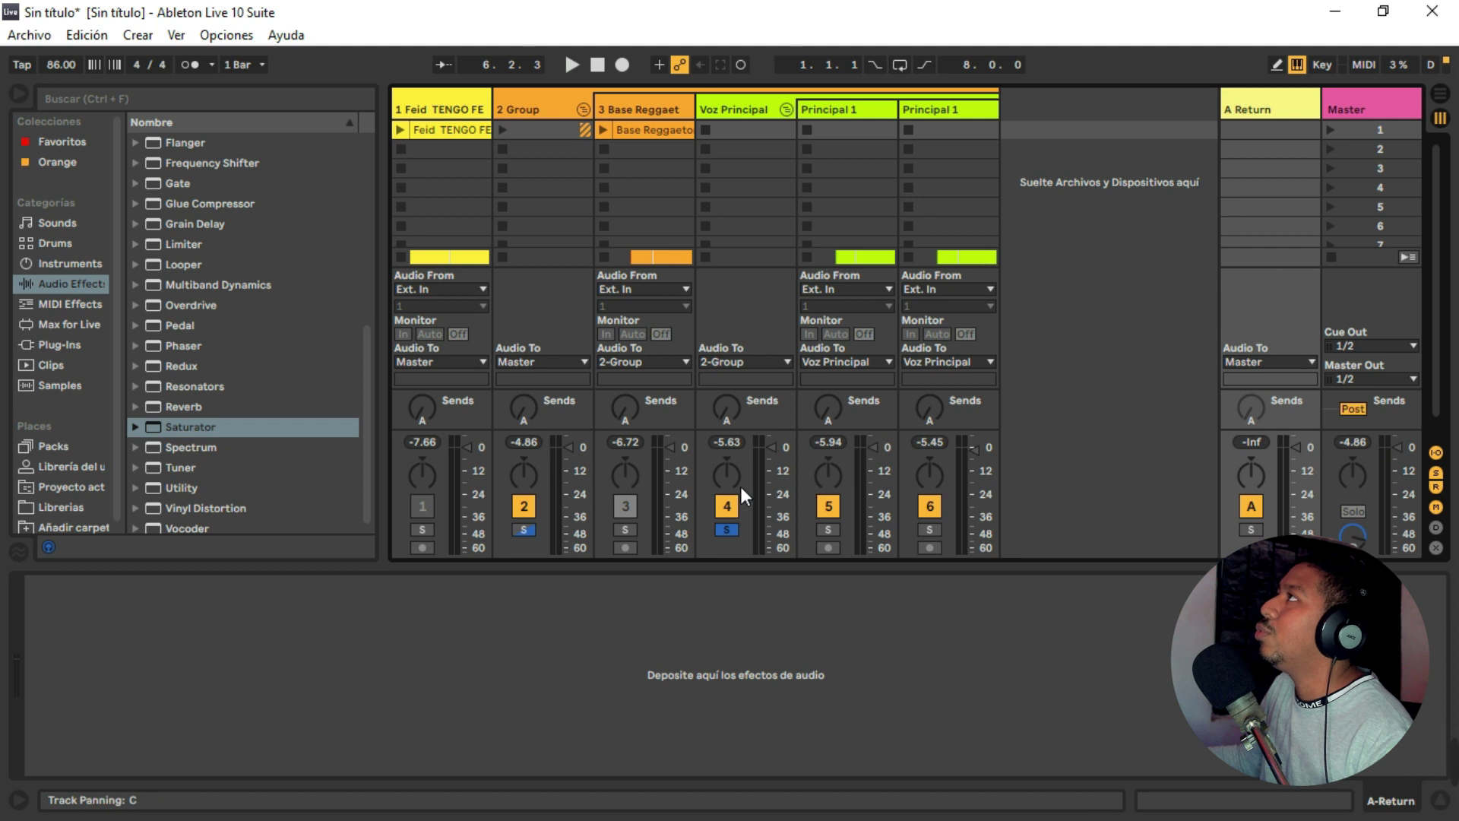
click(737, 414)
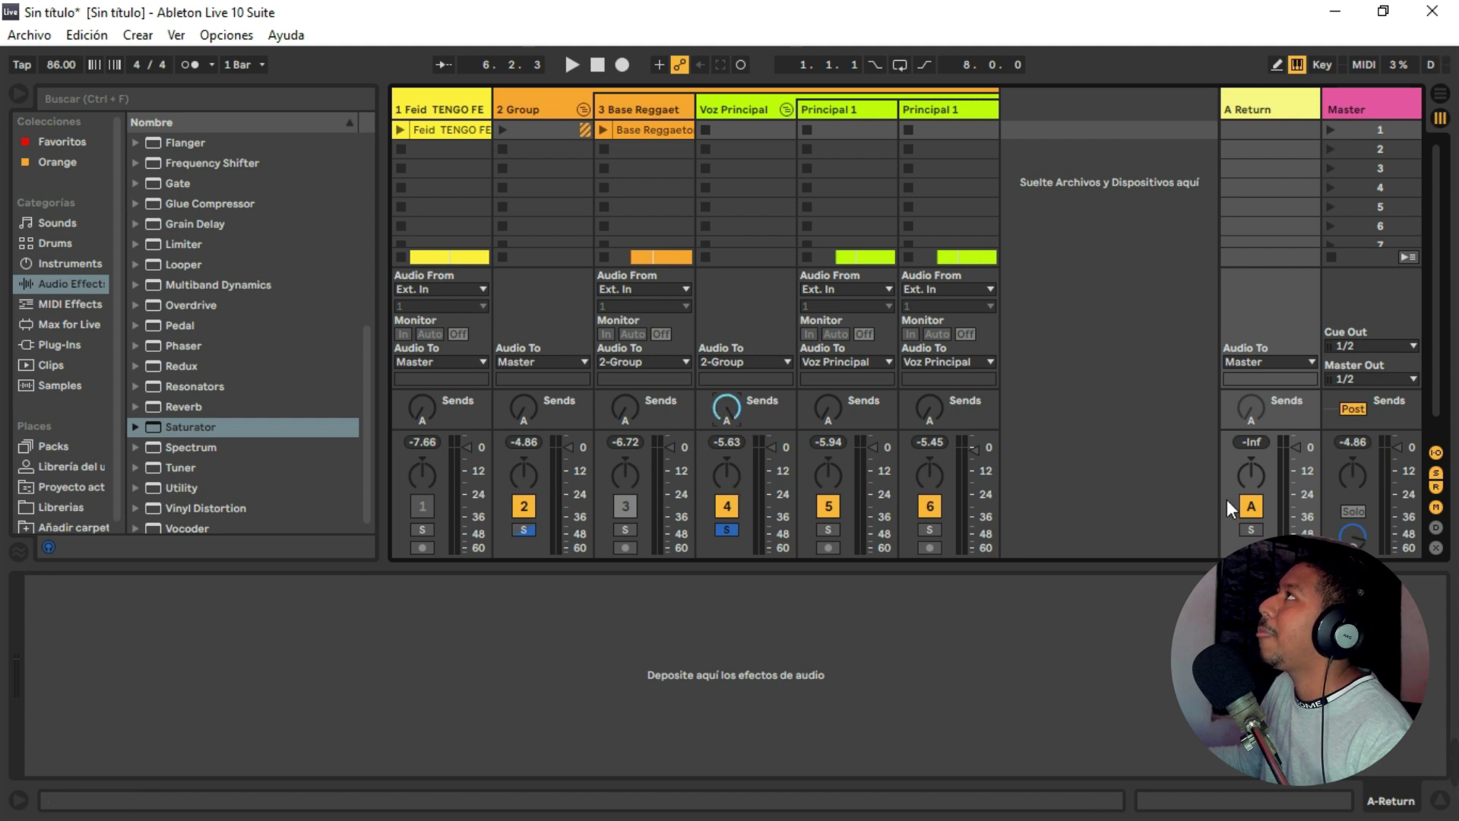
Solo the A Return track and load ValhallaVintageVerb onto it from the Valhalla plug-ins.
click(1251, 530)
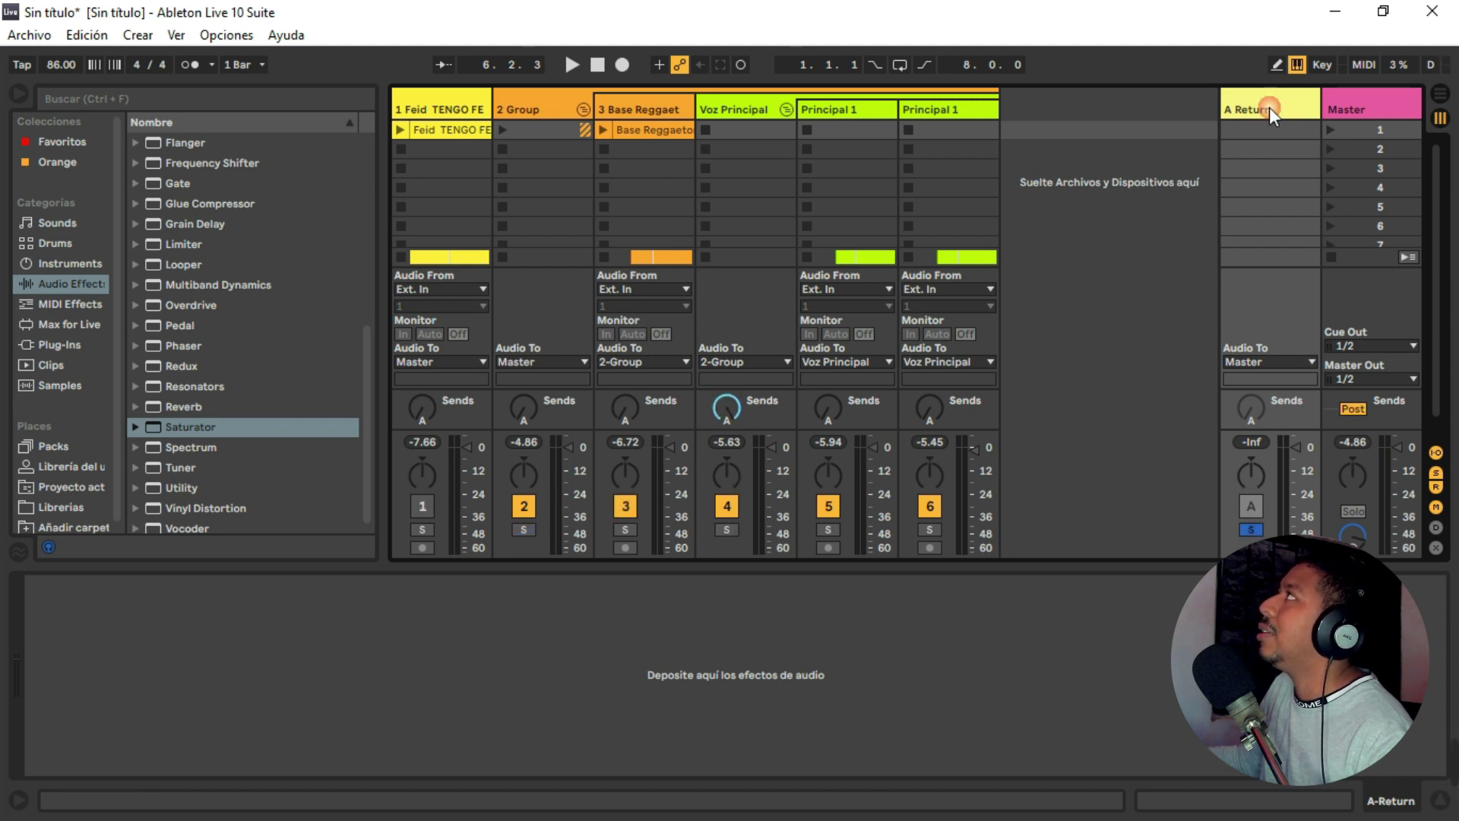
click(178, 101)
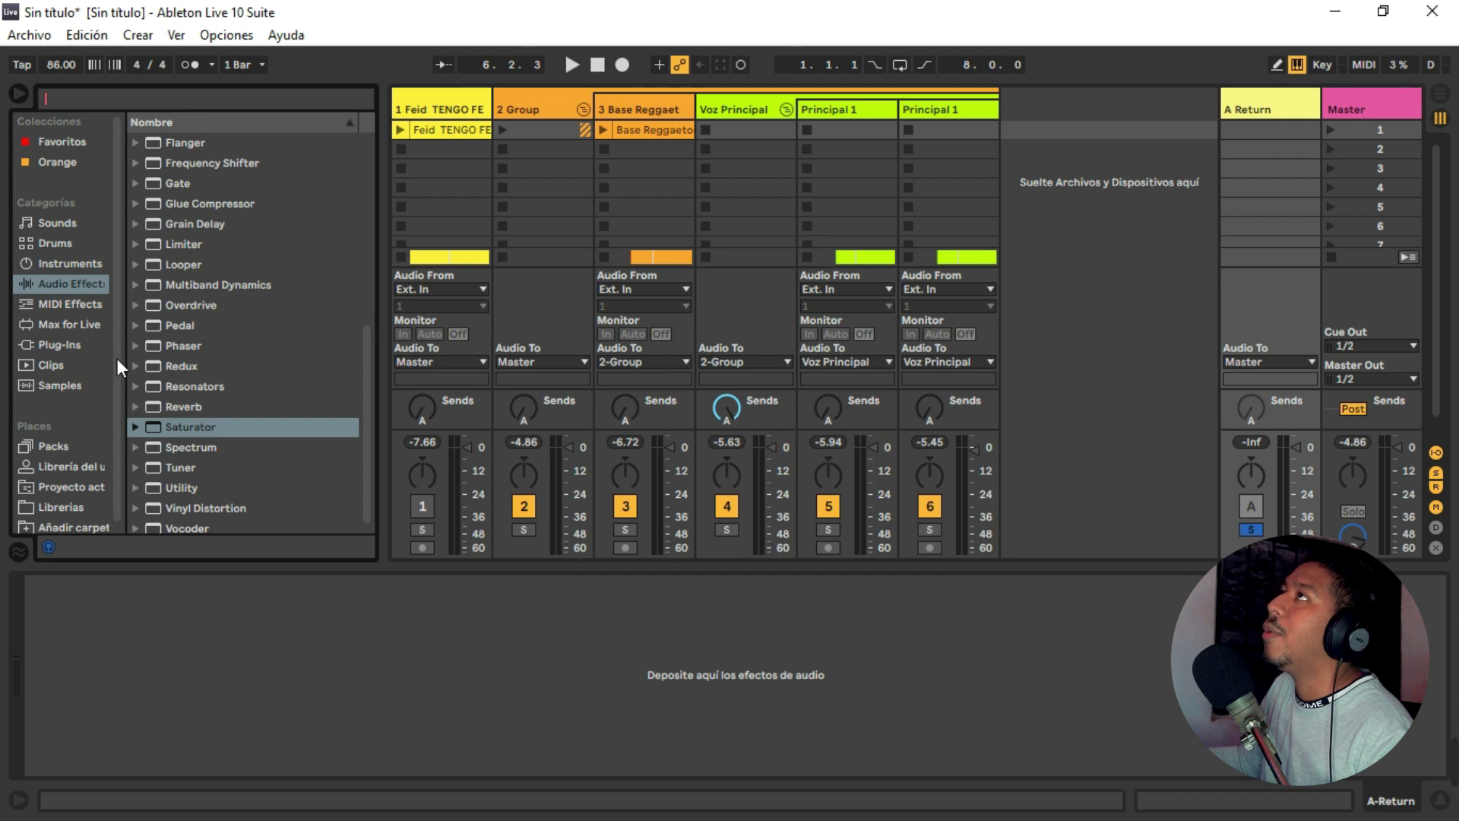
click(61, 344)
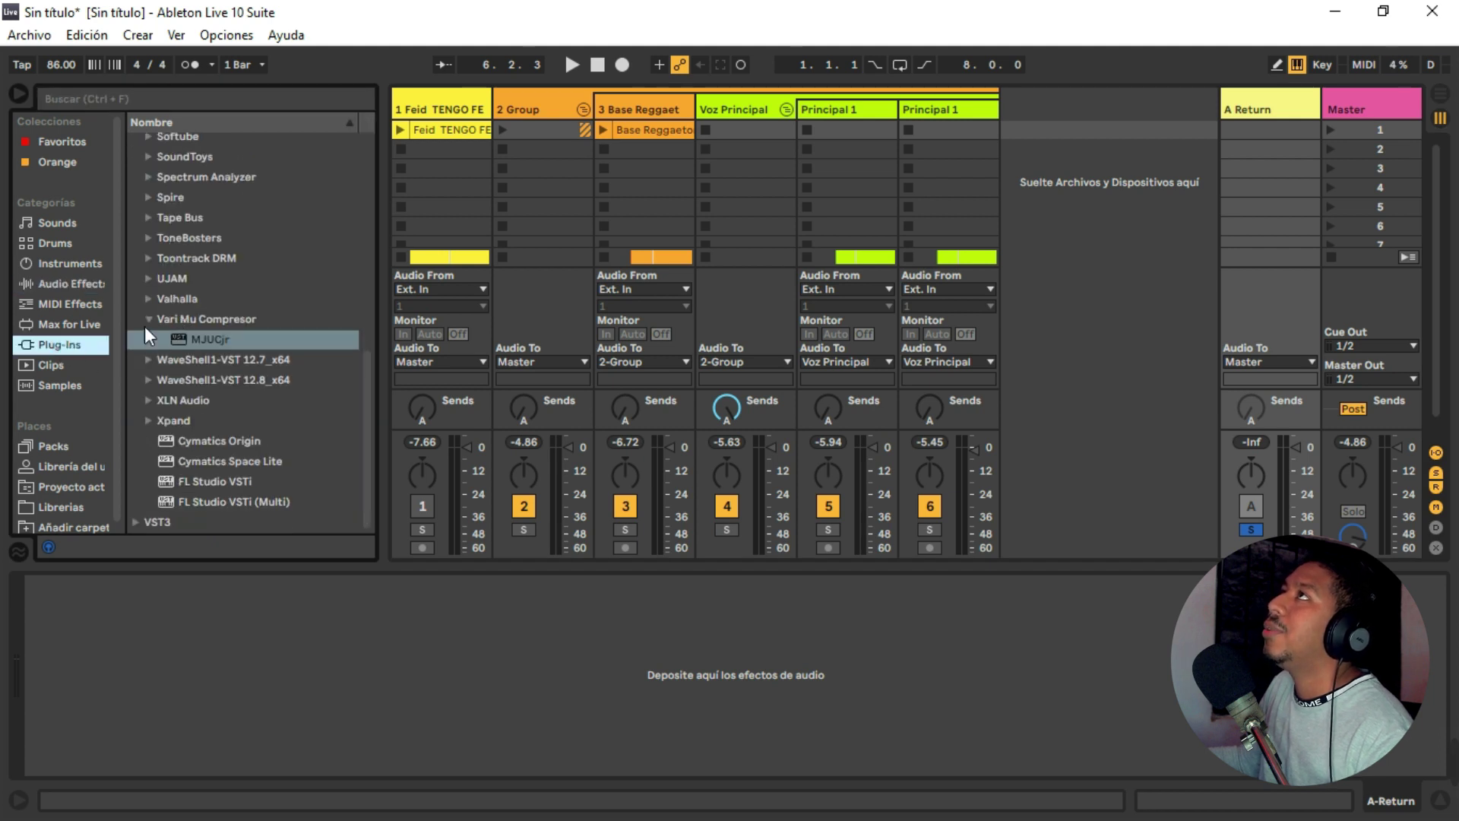
click(146, 335)
click(149, 320)
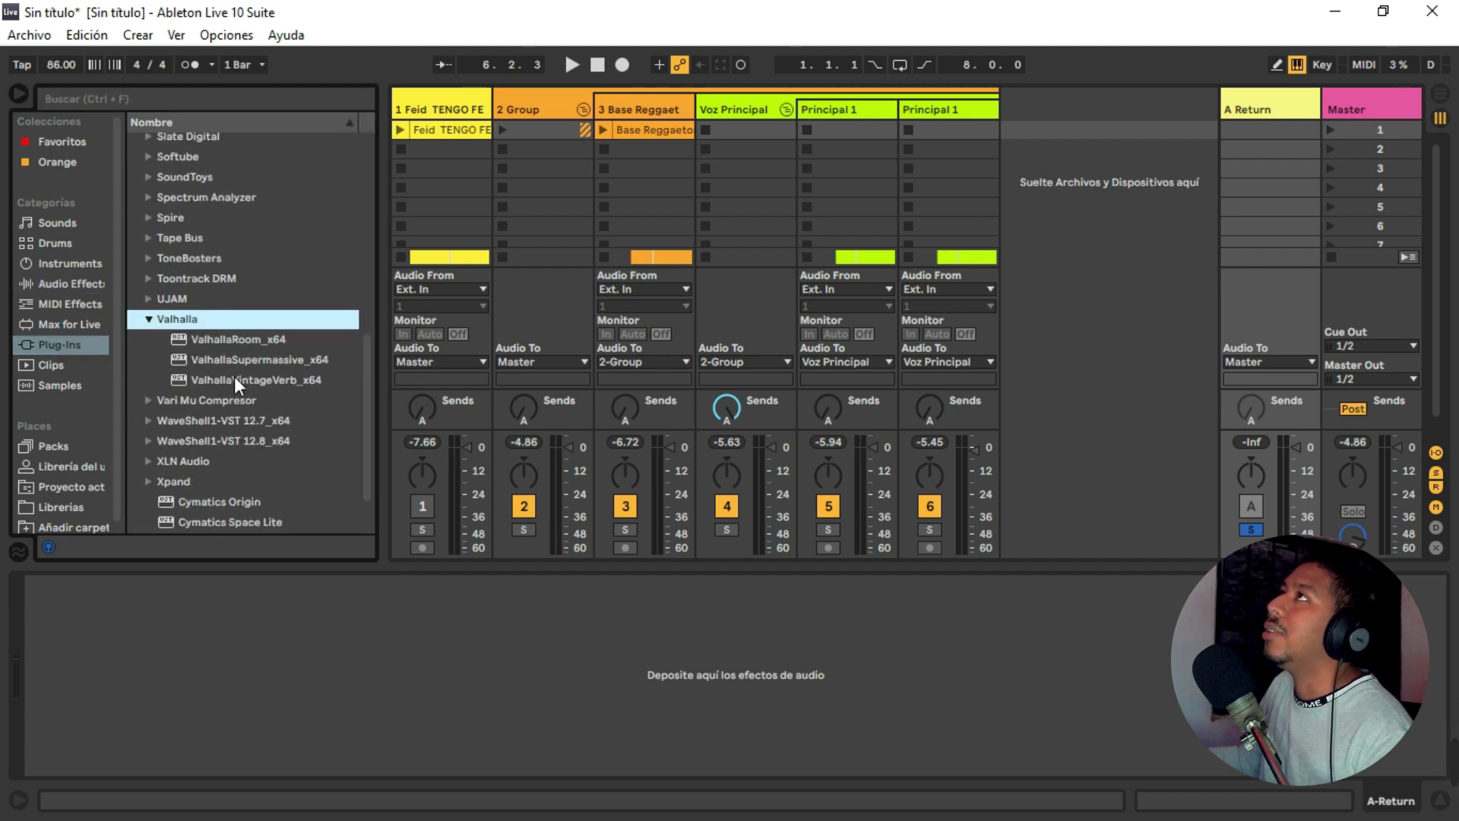
drag(234, 376, 365, 674)
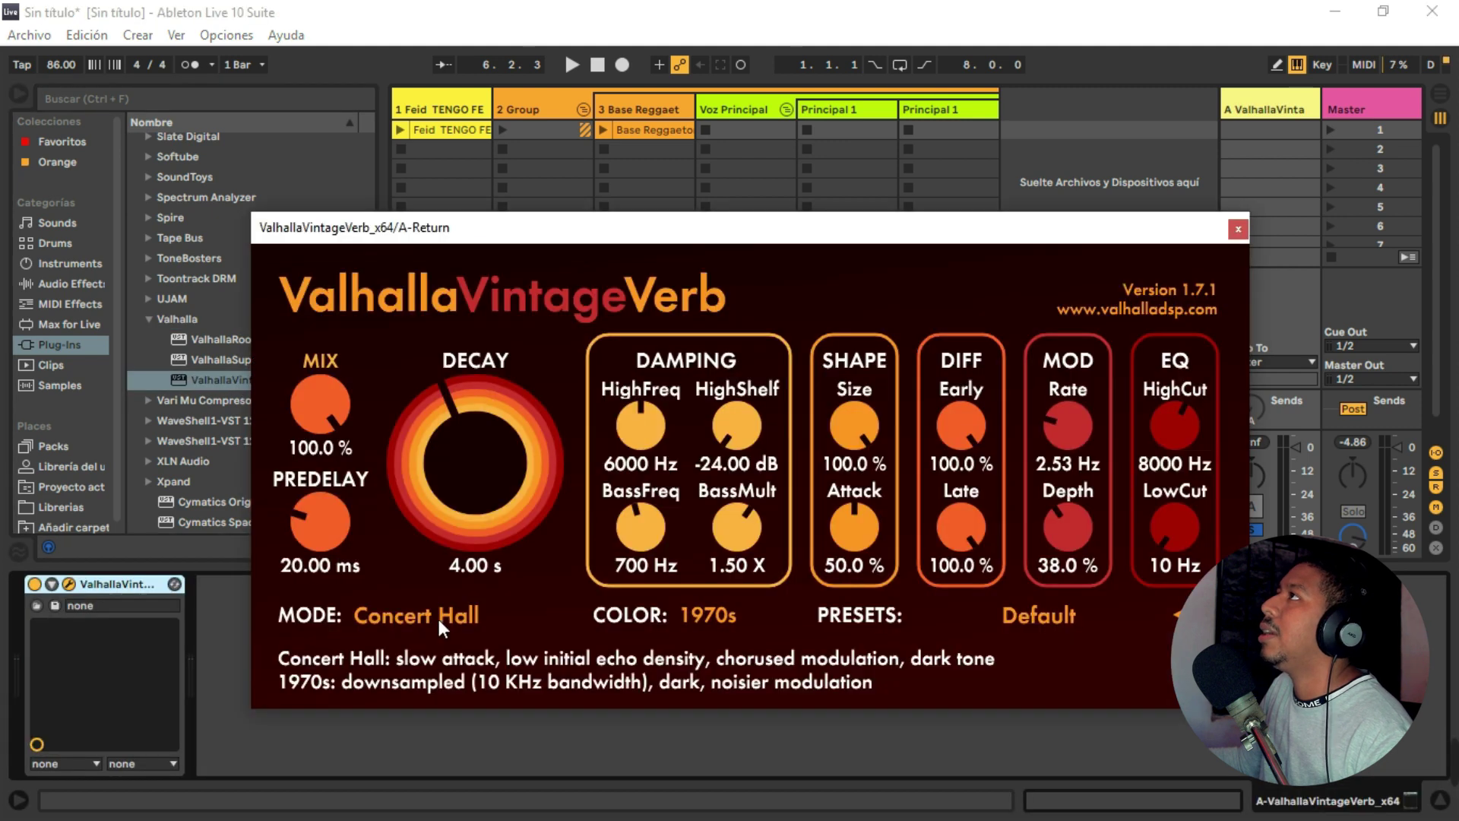
Set the reverb's mode to Bright Hall, HighCut to 2220 Hz and LowCut to 410 Hz, and audition the return.
click(438, 620)
click(447, 204)
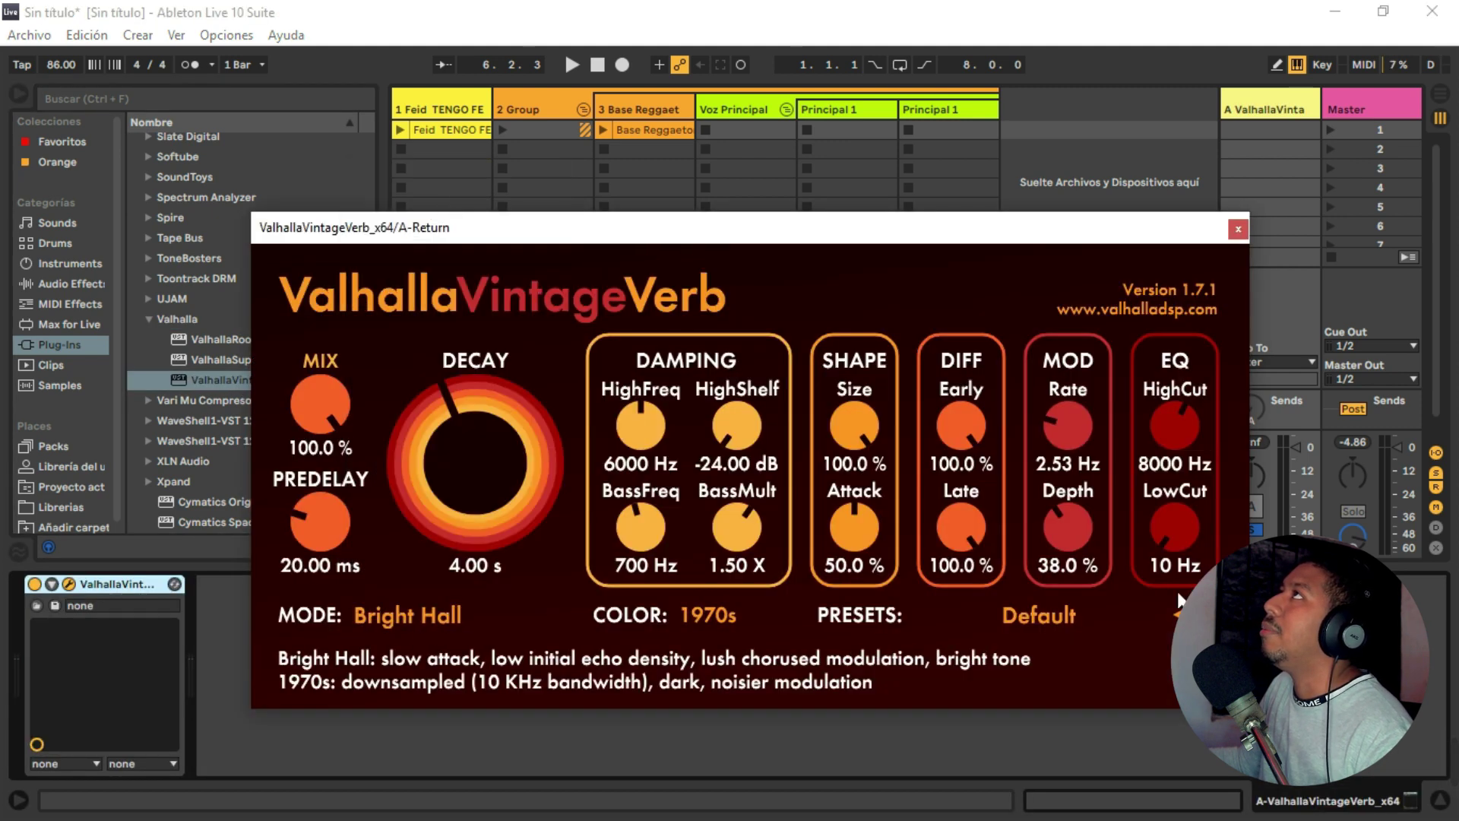
mouse_move(1174, 532)
mouse_down()
mouse_move(1169, 442)
mouse_move(1169, 531)
mouse_up()
key(space)
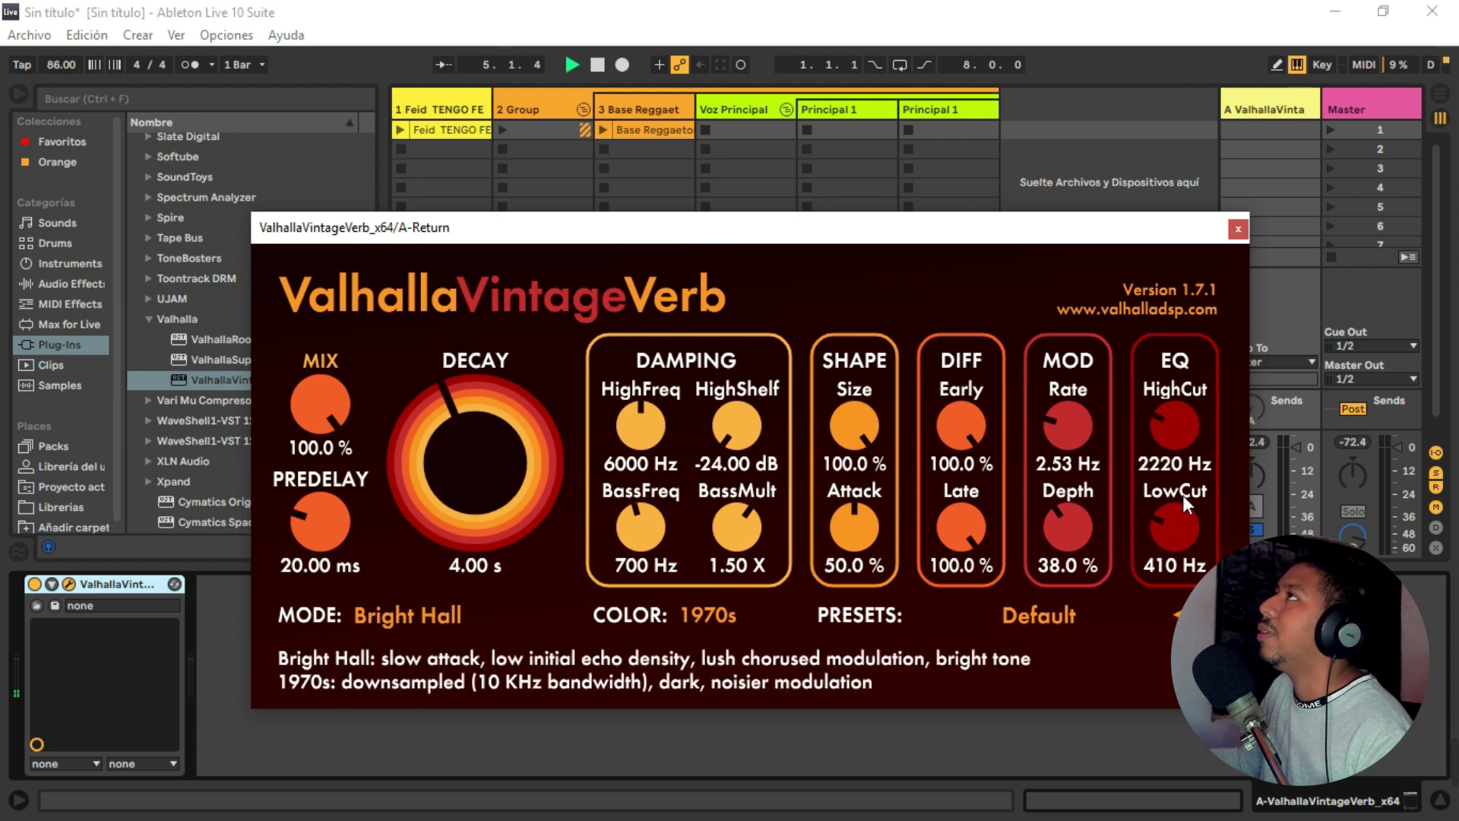
key(space)
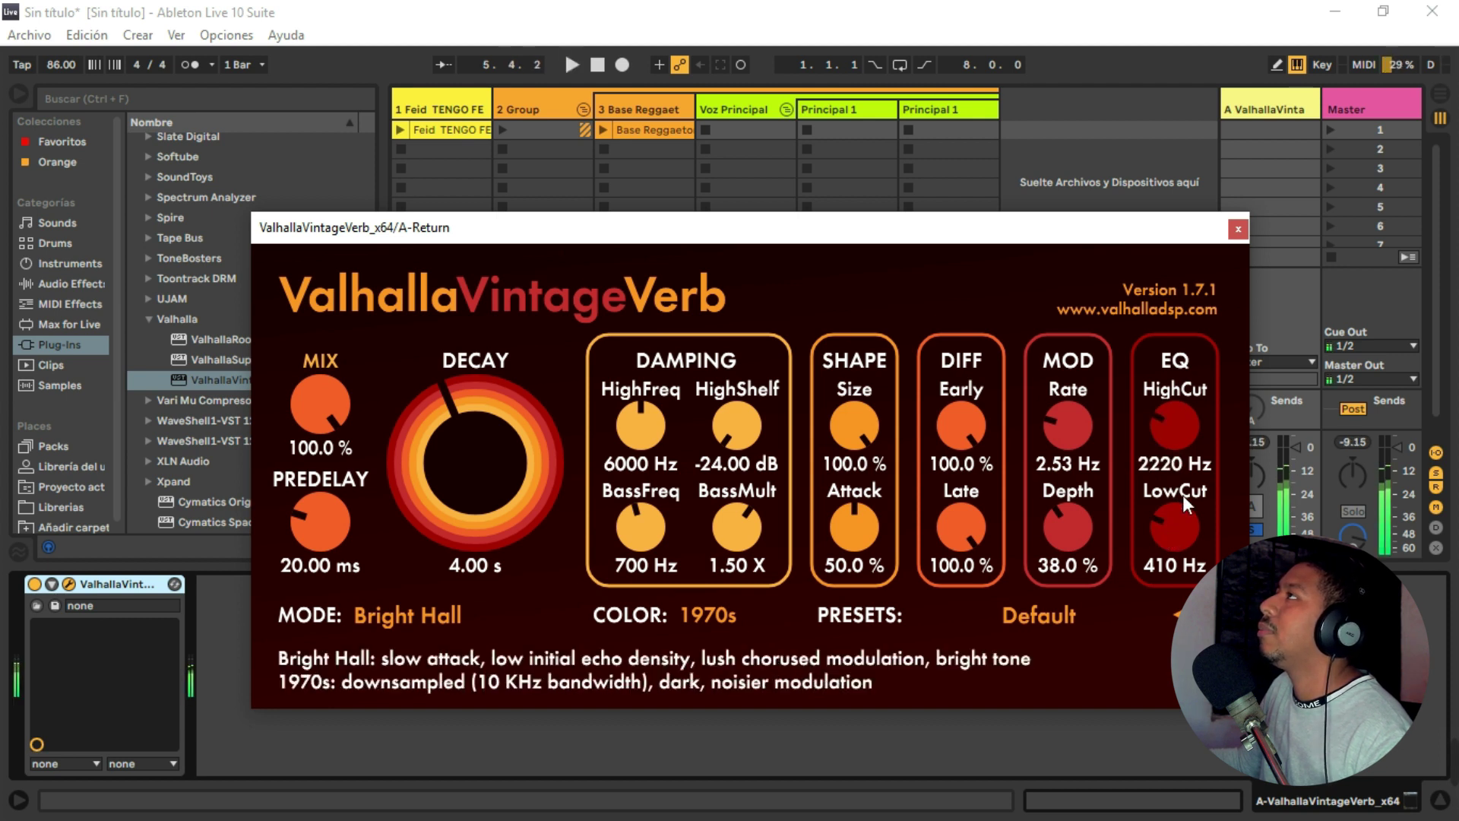
Set the reverb's color to NOW, audition the return and close the plug-in window.
click(703, 618)
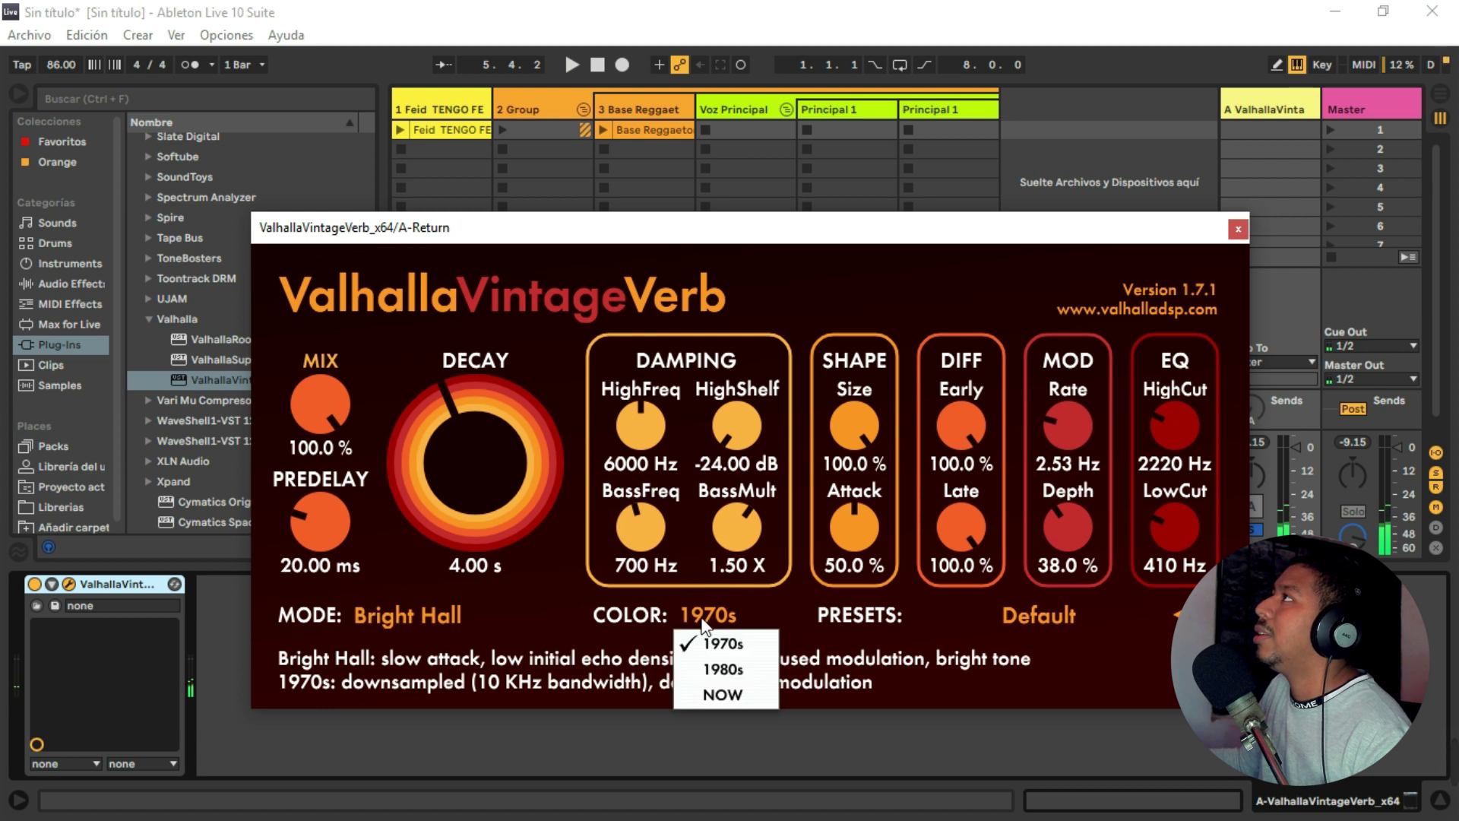
click(740, 691)
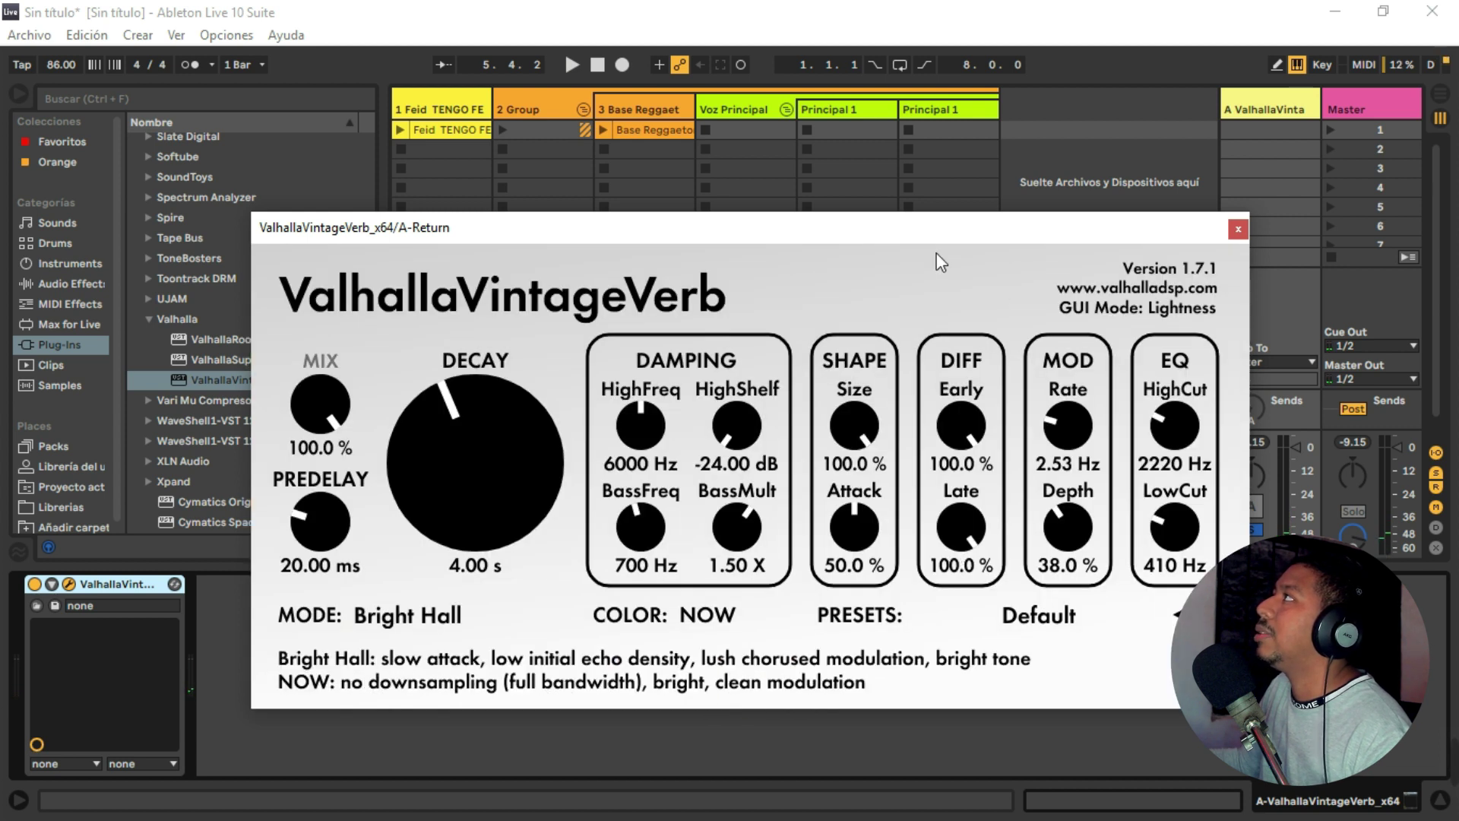
key(space)
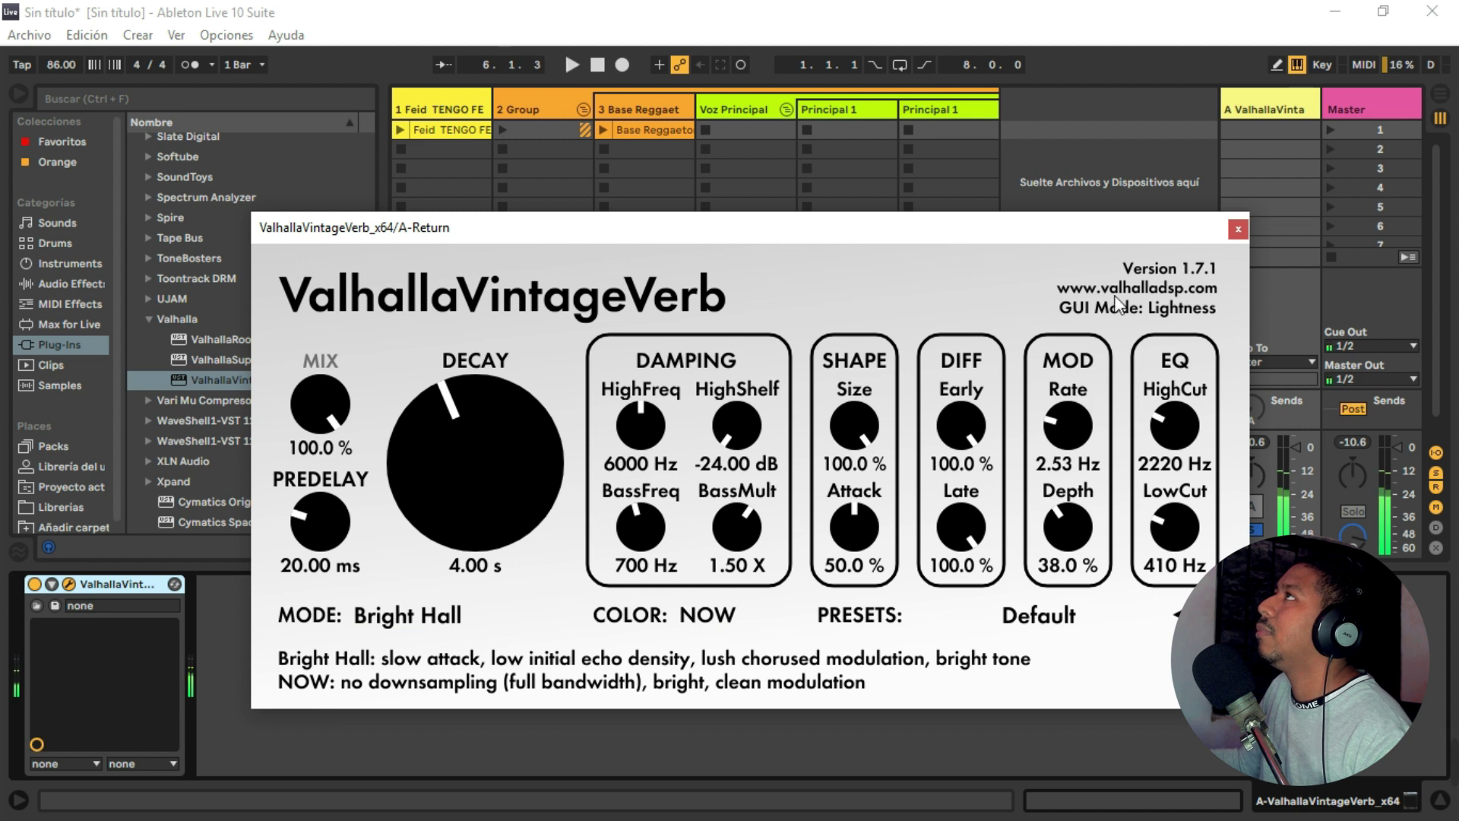
click(1231, 232)
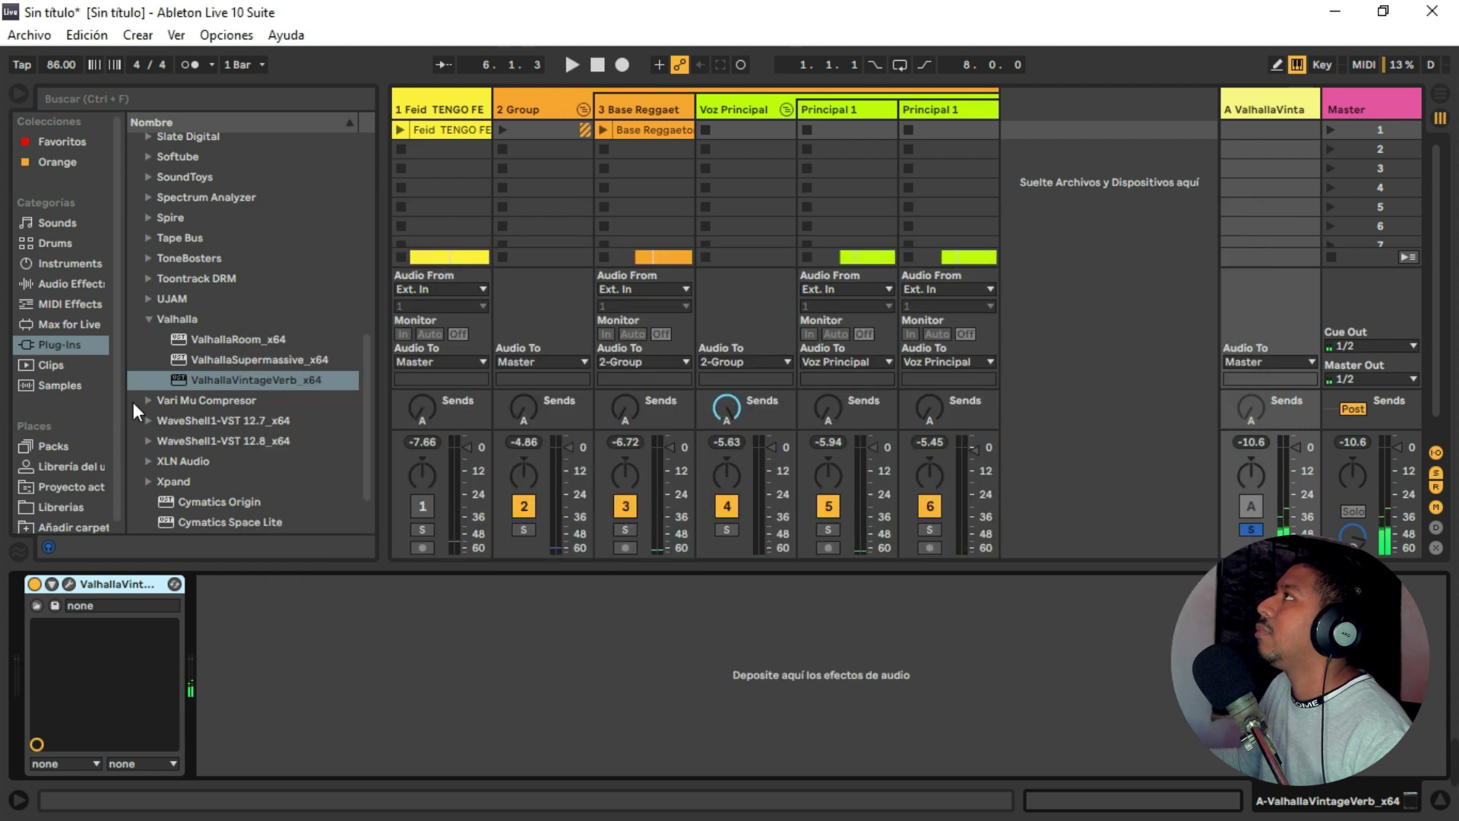
Load BUSTERse_x64 from the Analog Obsession plug-ins after the reverb on the return and set its sidechain input to Voz Principal.
click(150, 319)
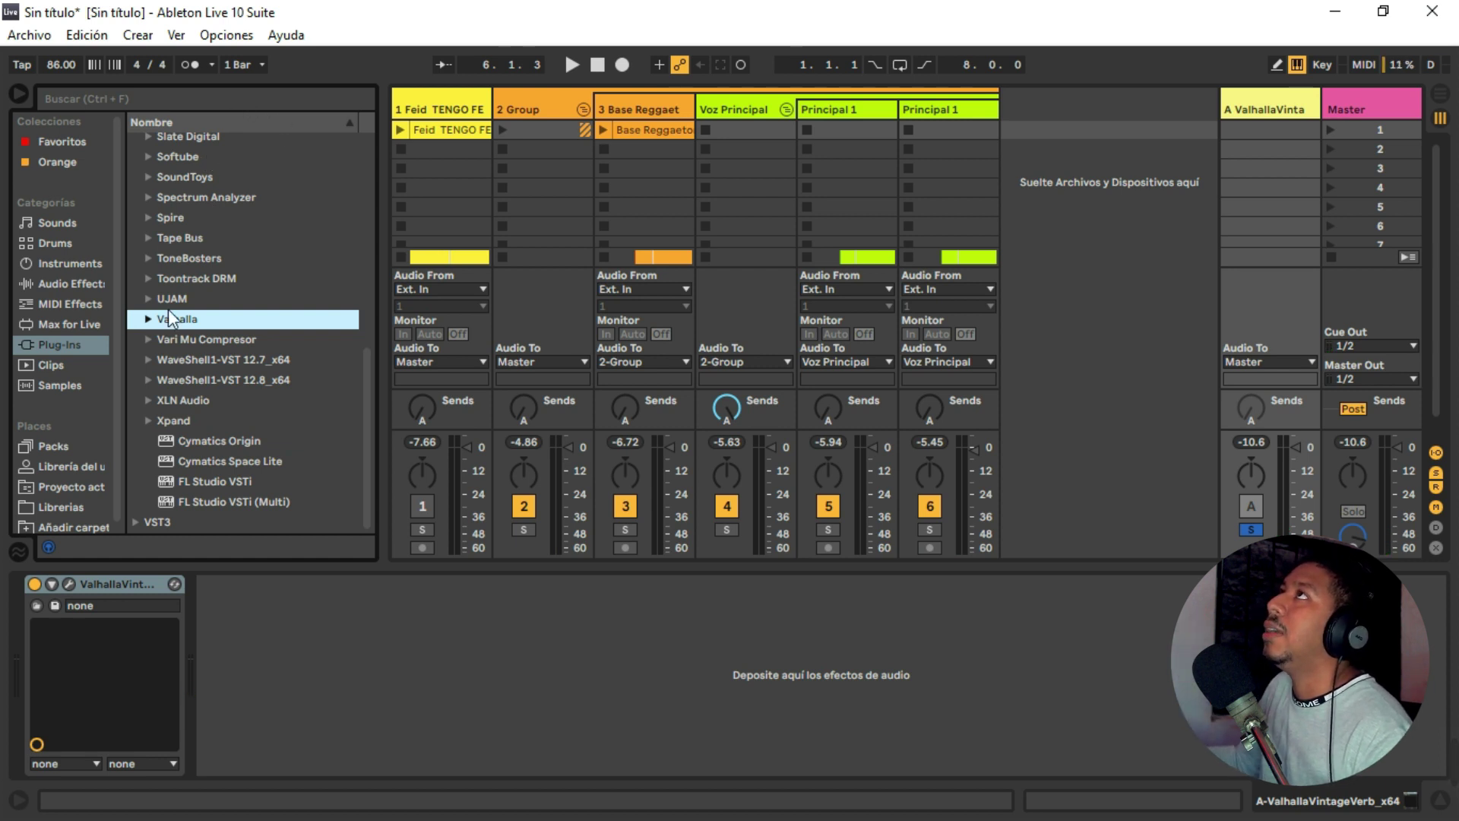
scroll(199, 279, up, 10)
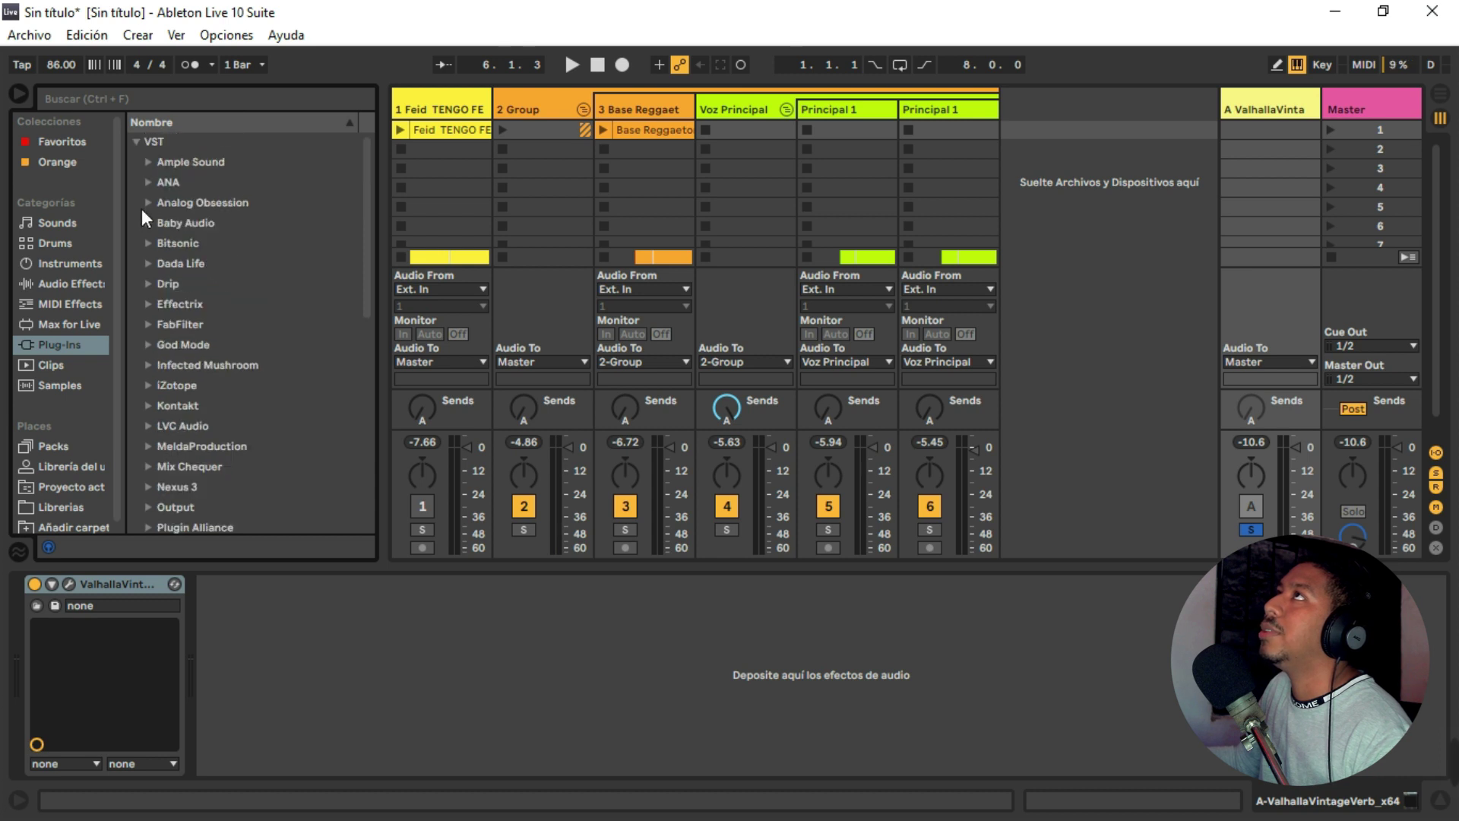
click(149, 203)
double_click(211, 222)
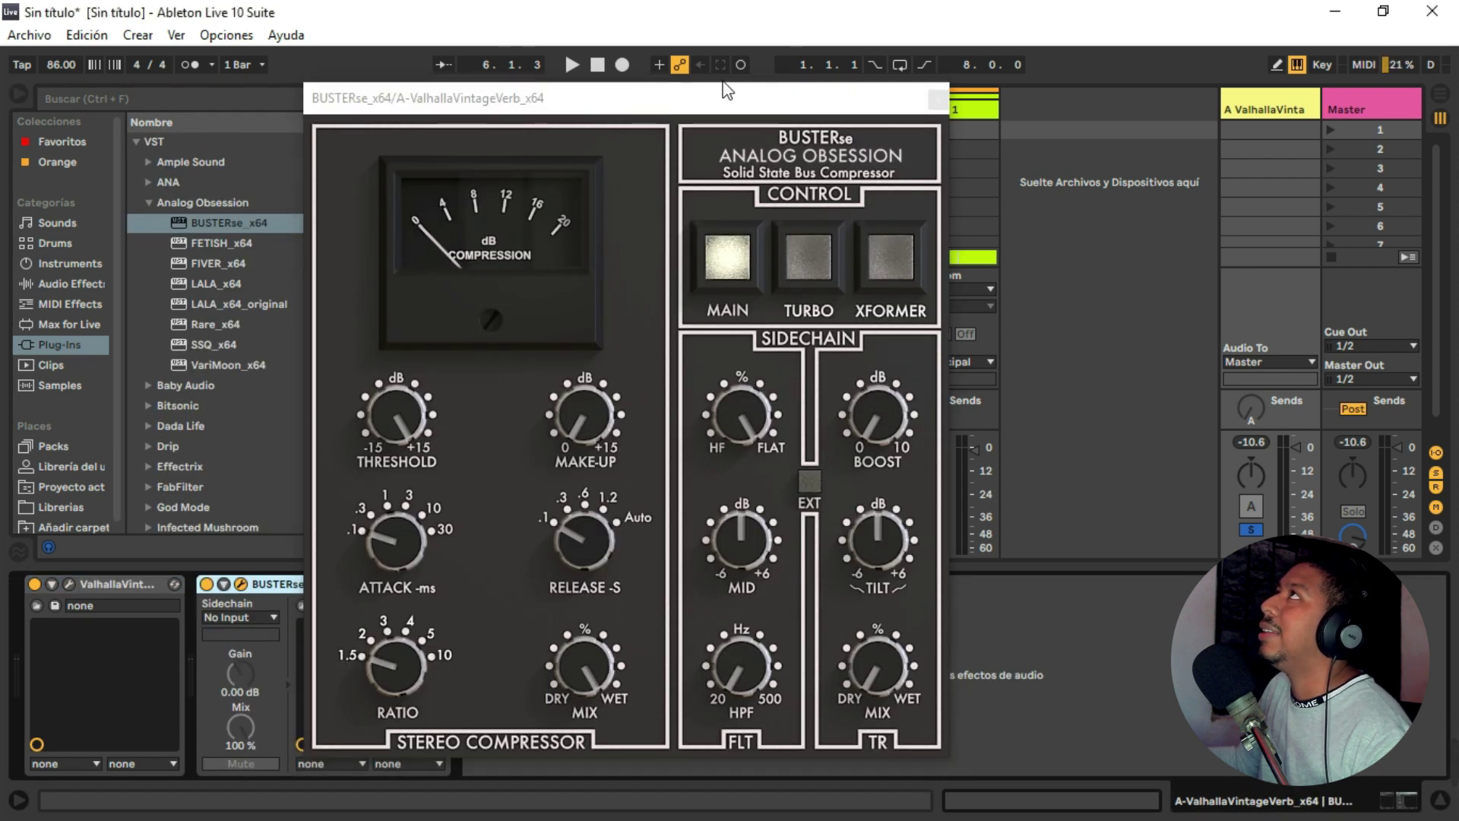
drag(741, 97, 984, 97)
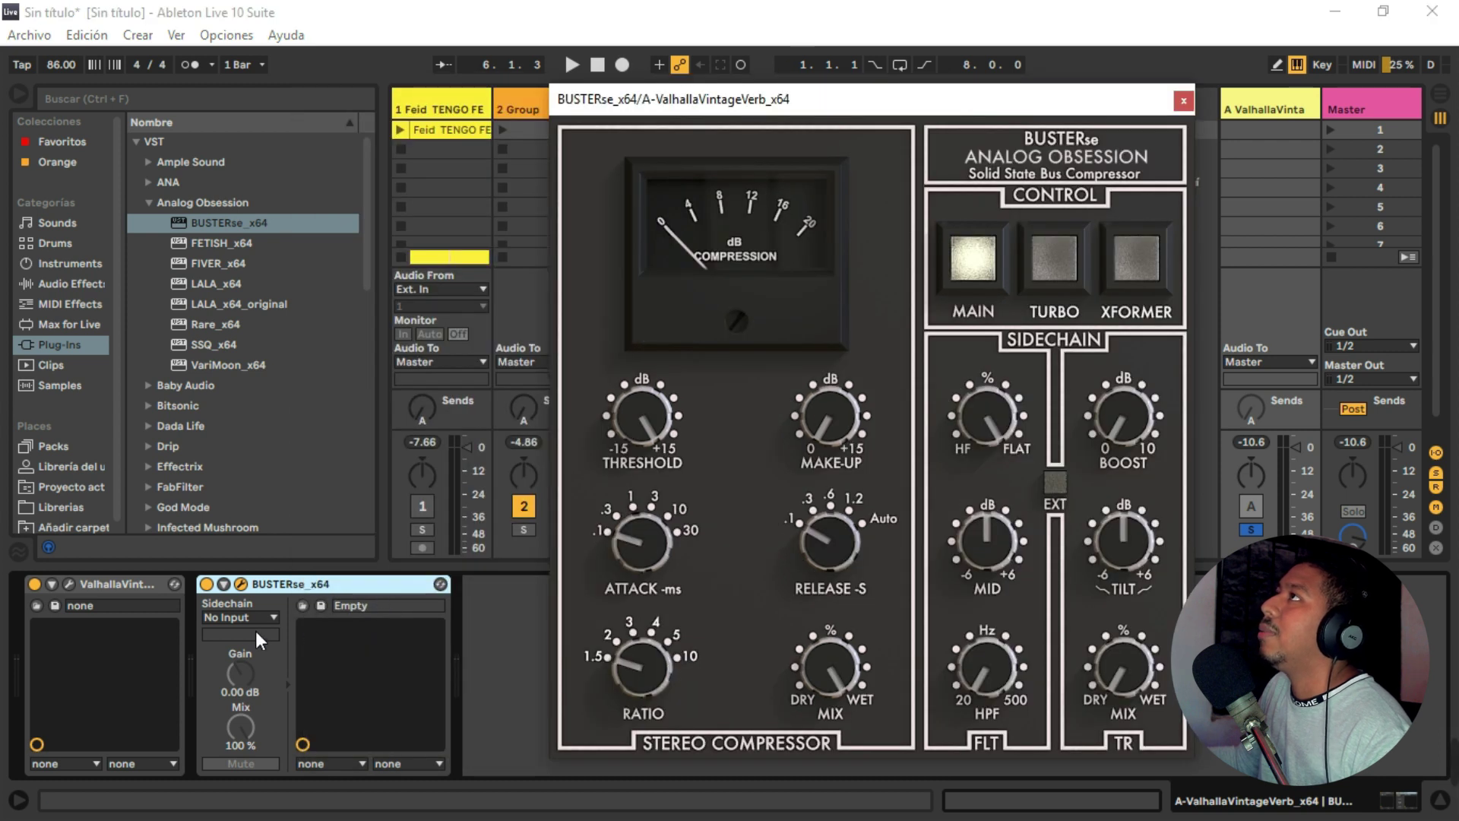
click(239, 617)
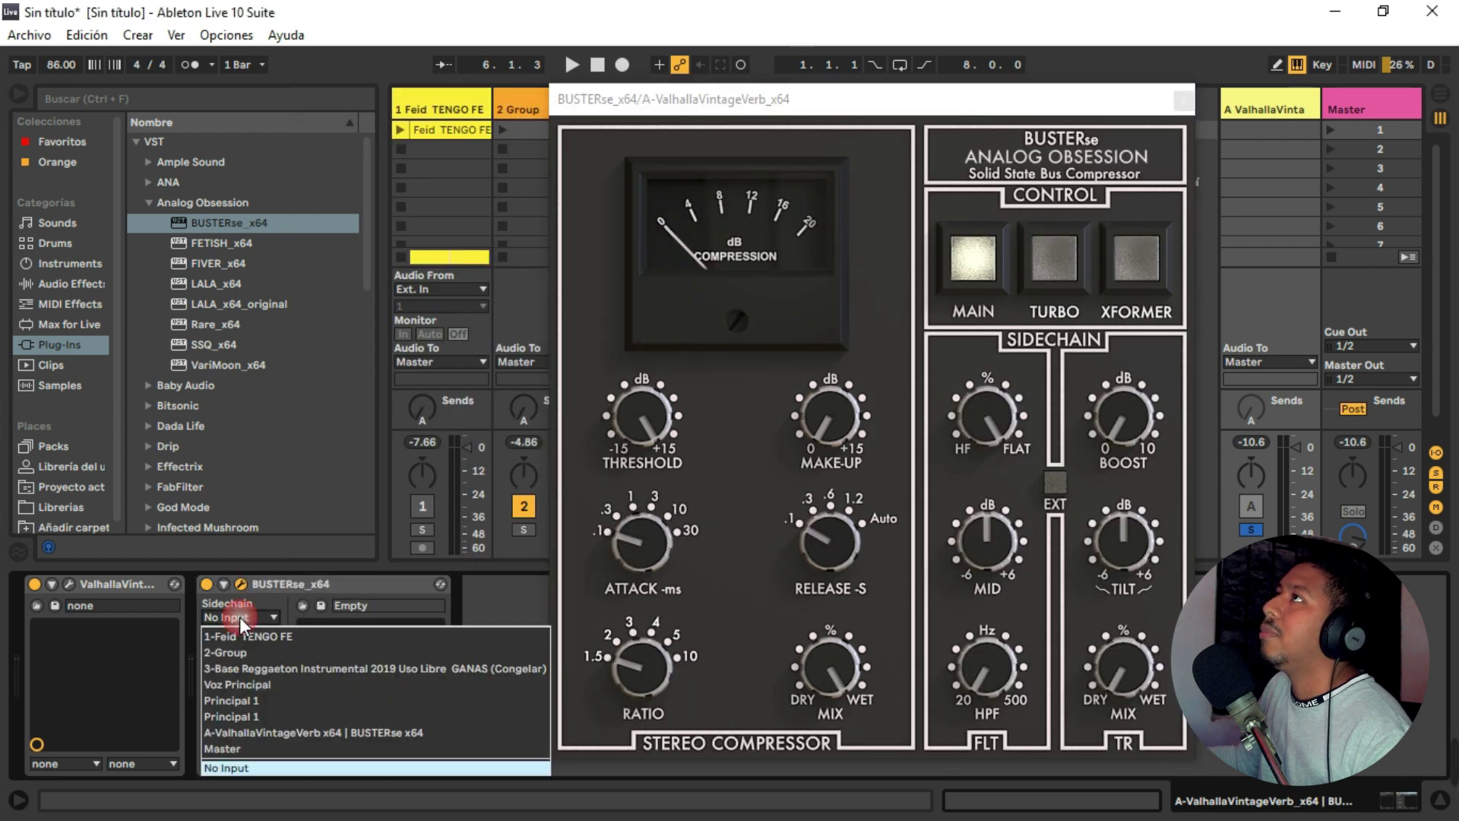
click(263, 682)
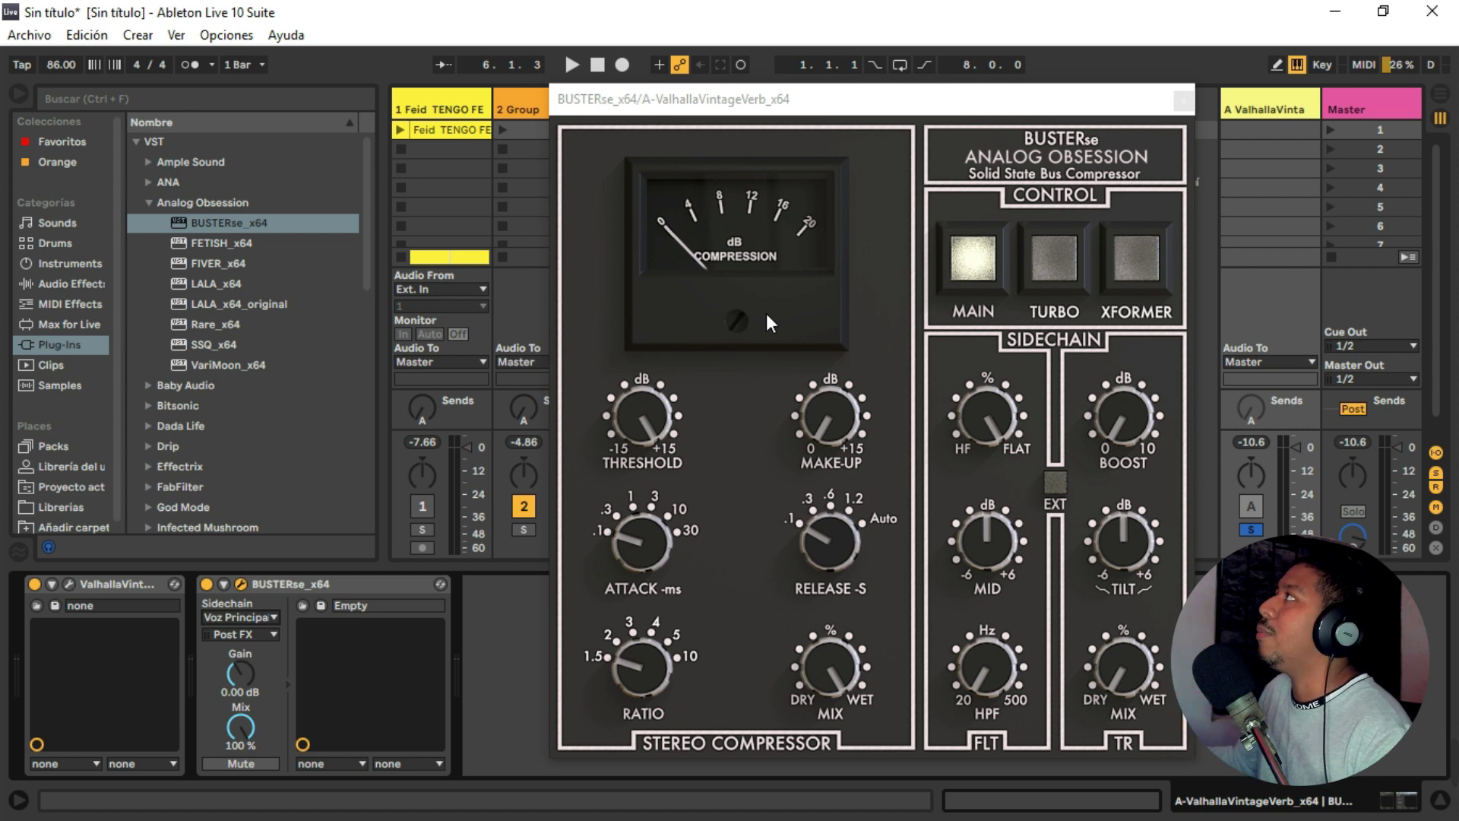
Set the BUSTERse compressor's release to .6 s and its ratio to 10.
click(658, 544)
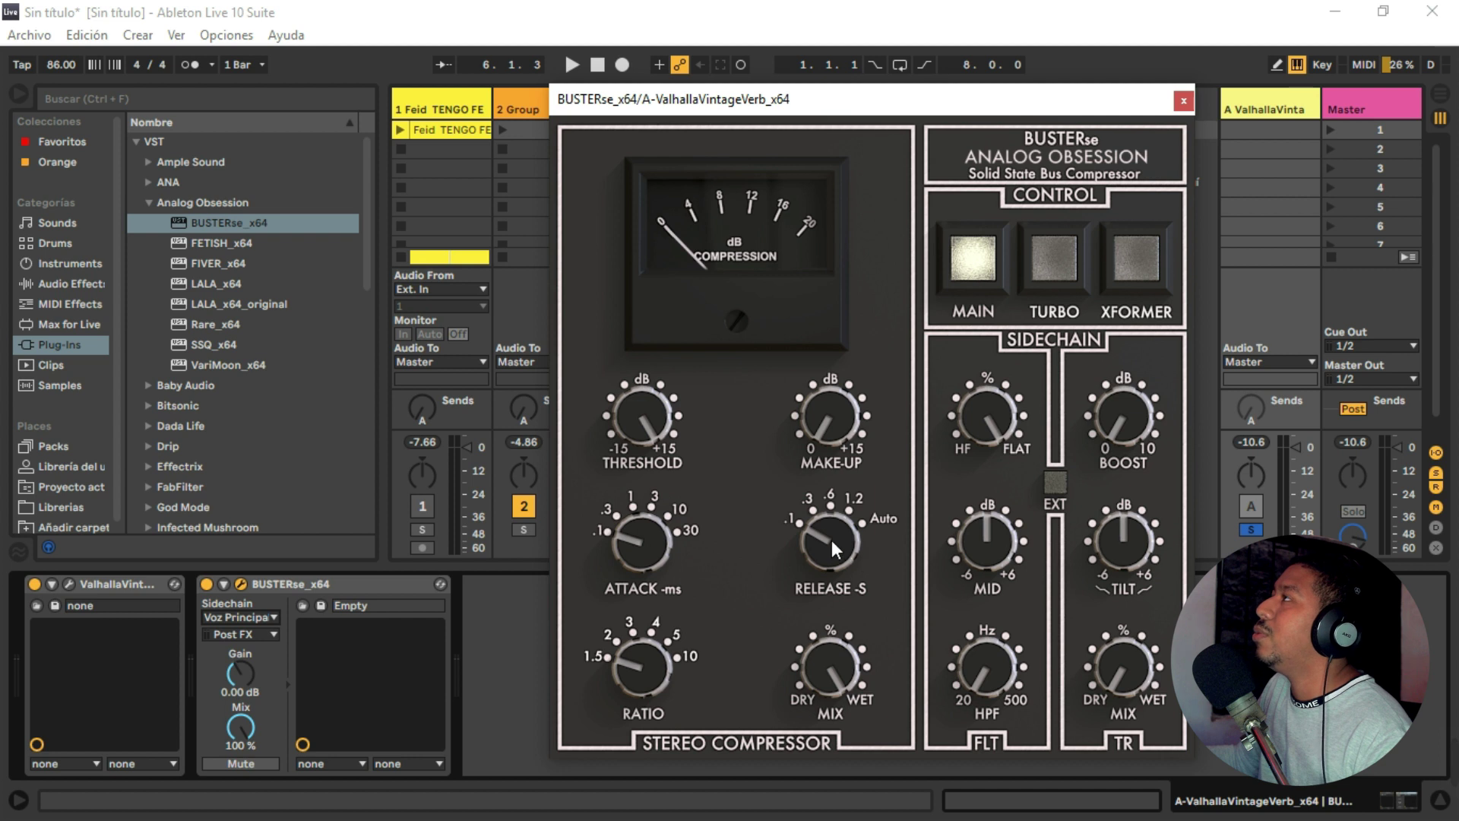
mouse_move(832, 541)
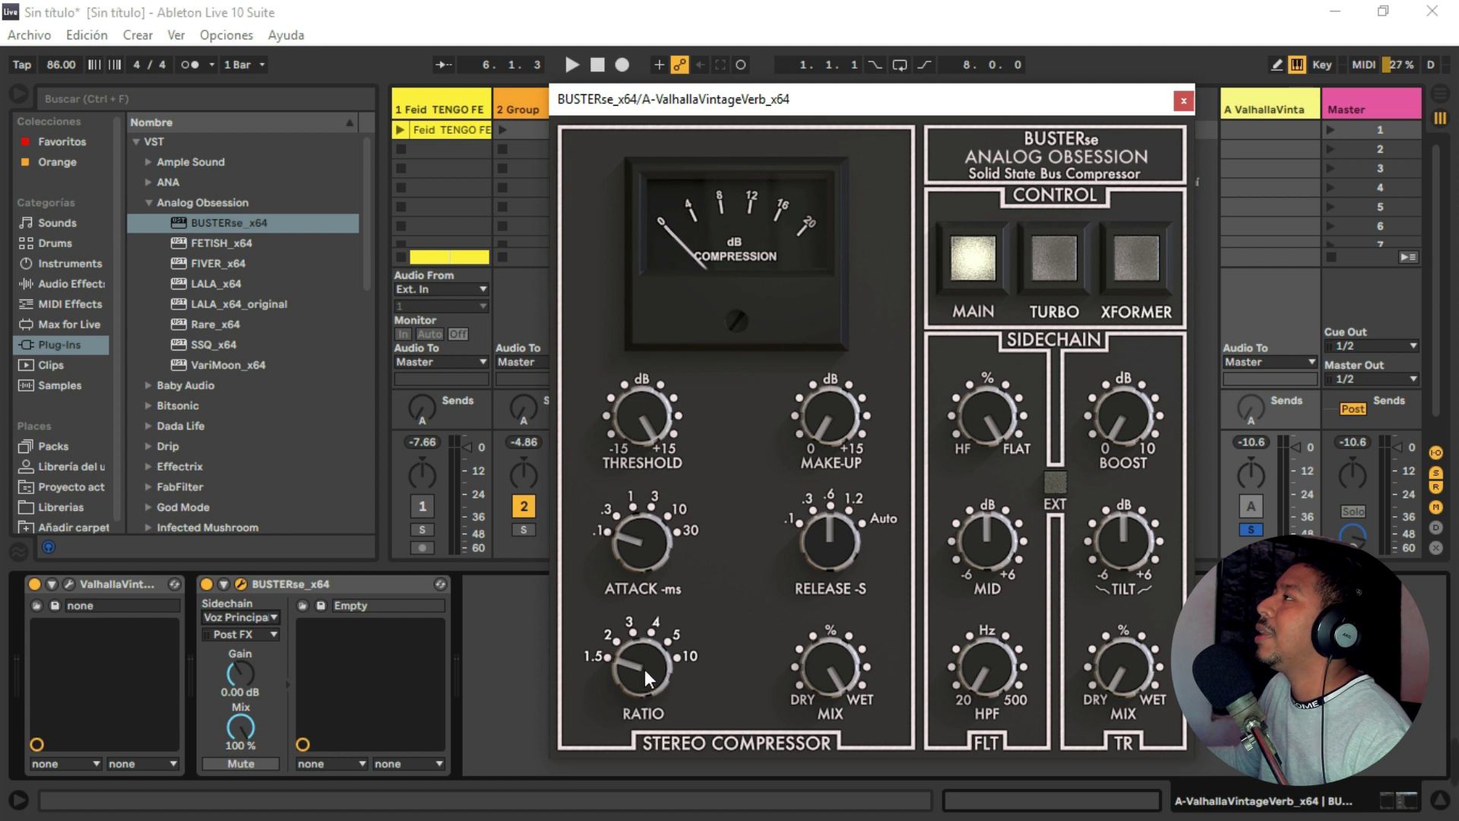
drag(645, 669, 668, 508)
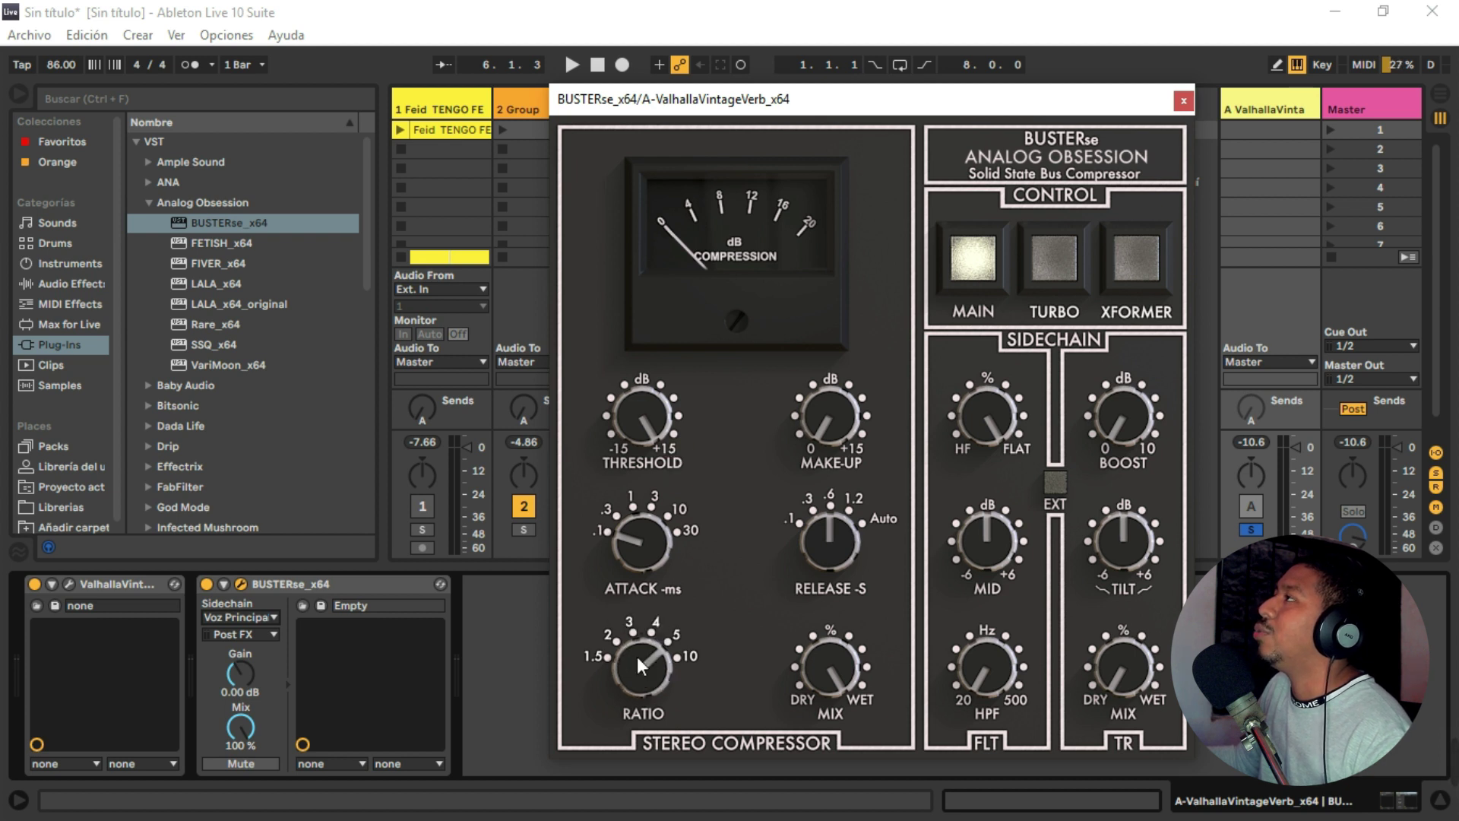
drag(637, 655, 905, 421)
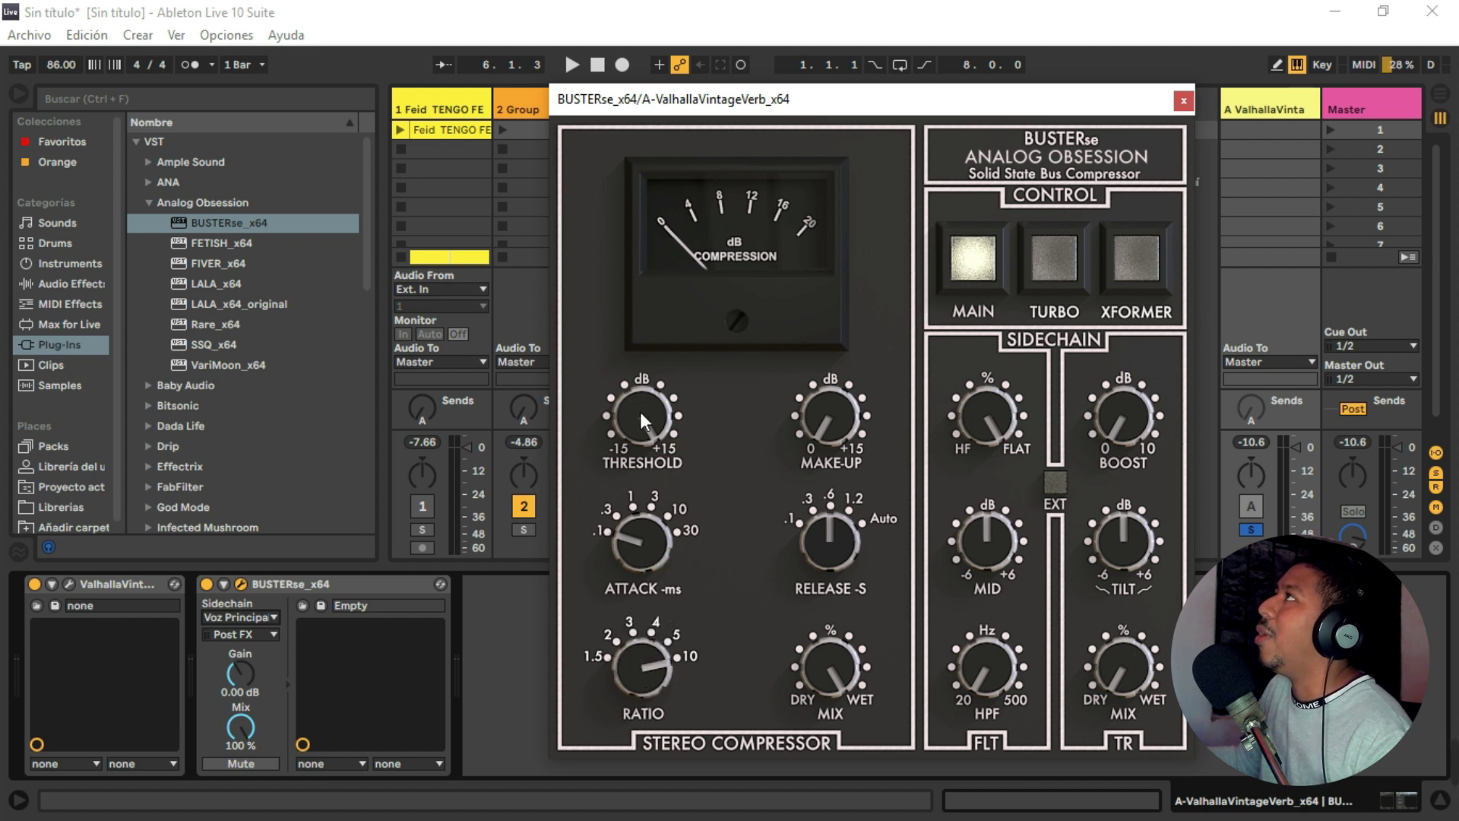
Lower the compressor's threshold to just below 0 dB and set its release to 1.2 s while auditioning, and close the plug-in window.
key(space)
drag(641, 413, 643, 550)
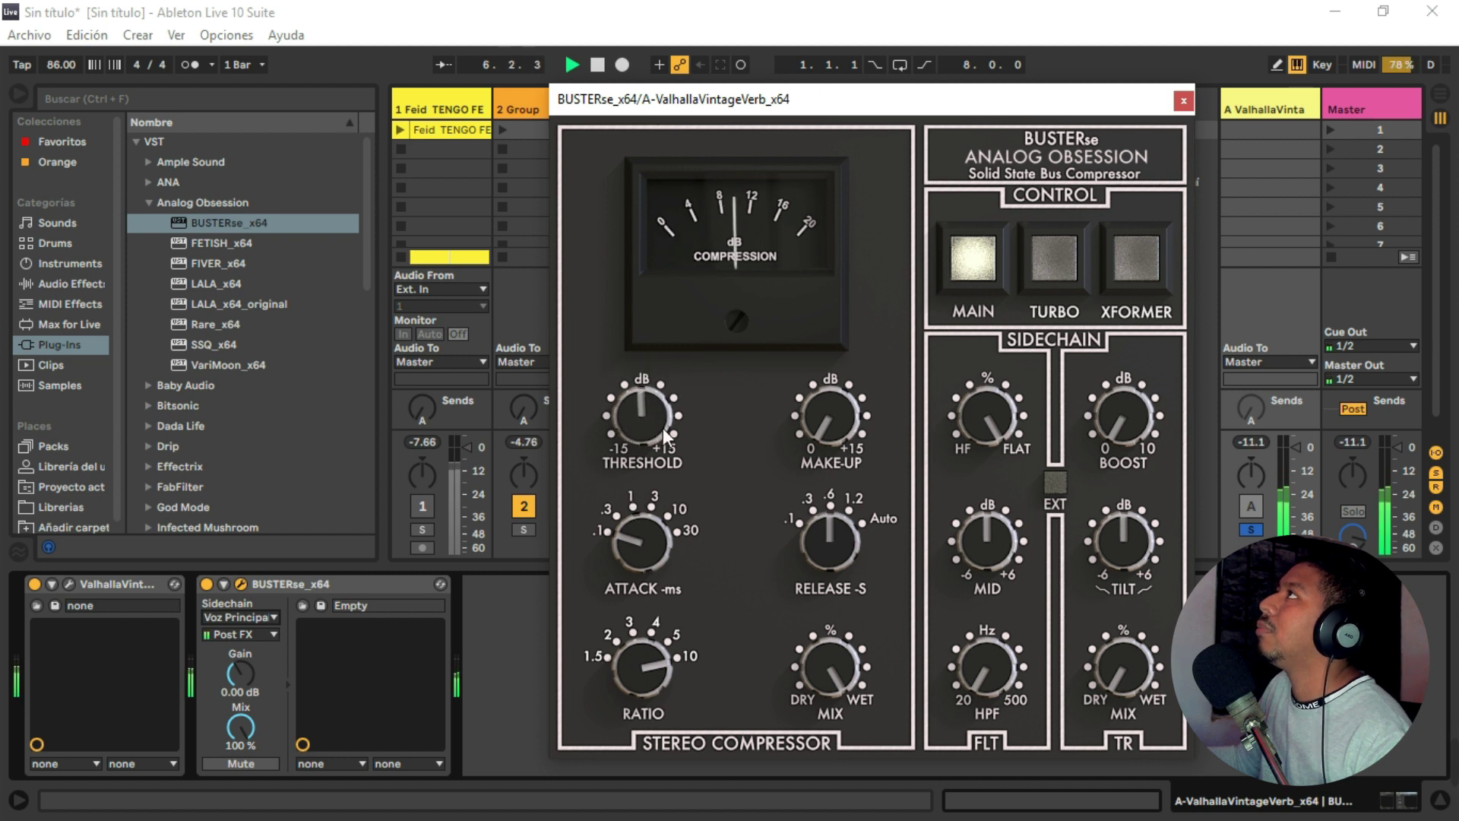
drag(661, 427, 658, 434)
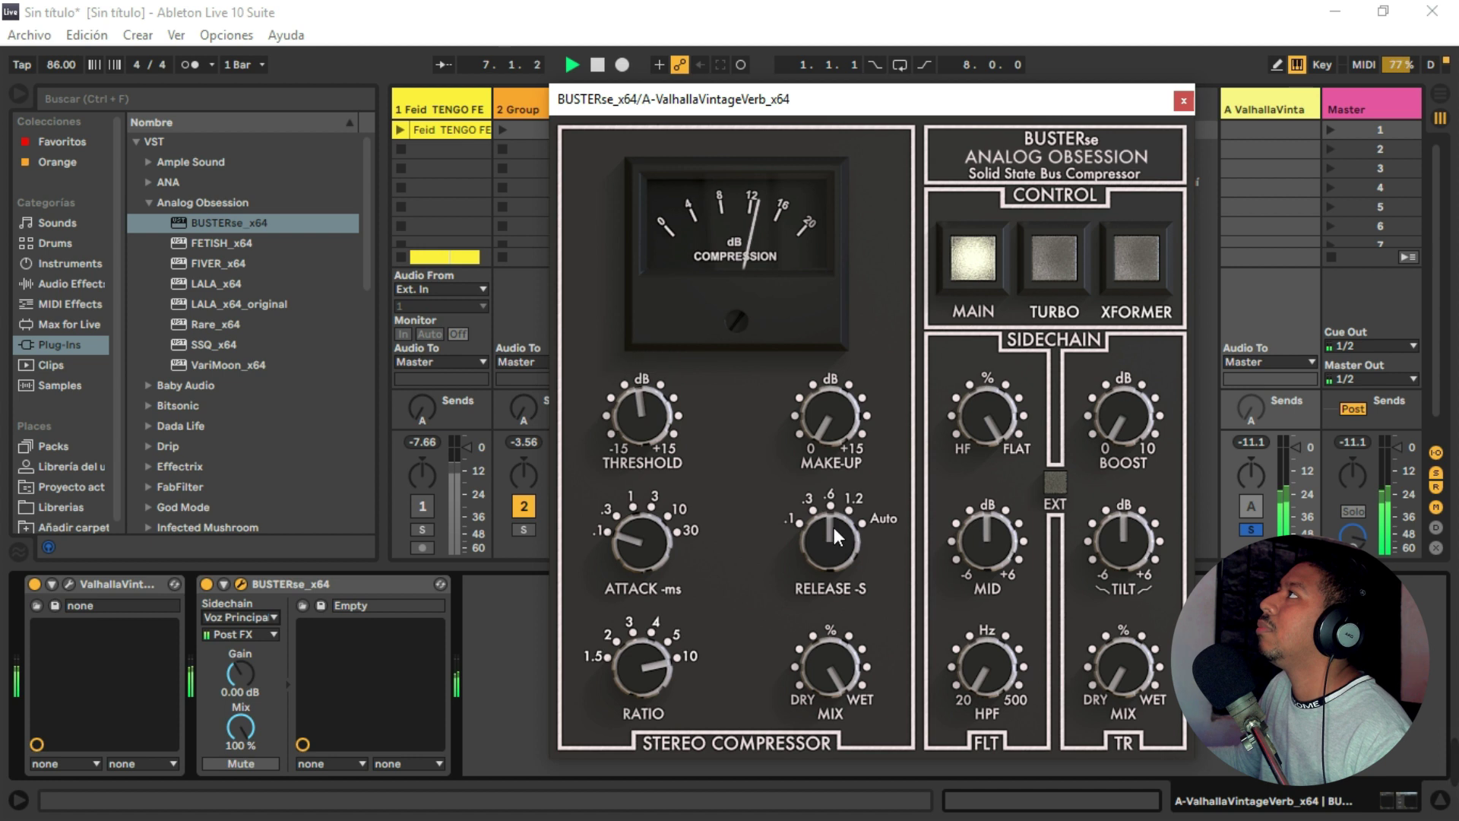
drag(833, 527, 848, 459)
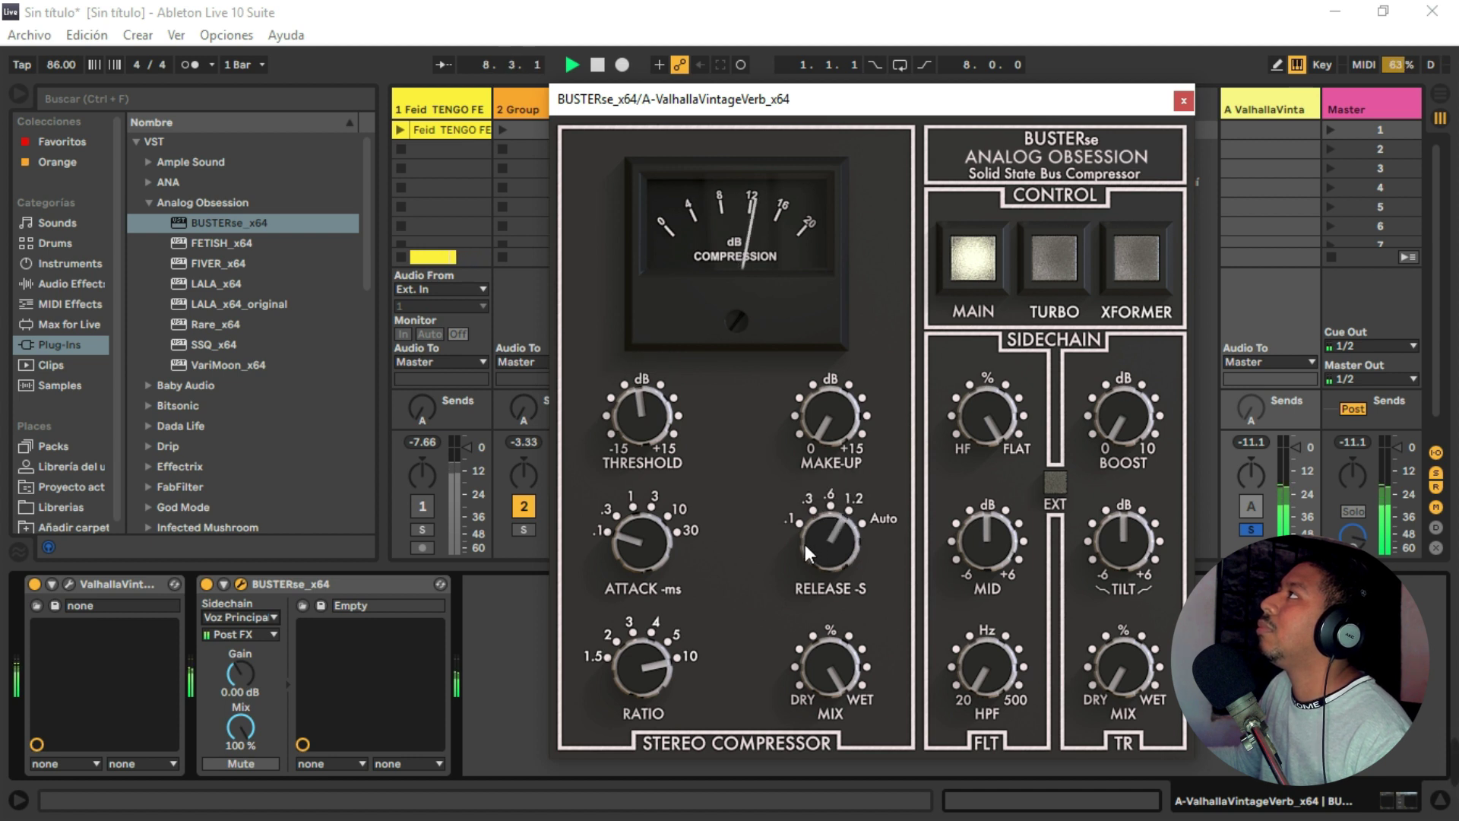
key(space)
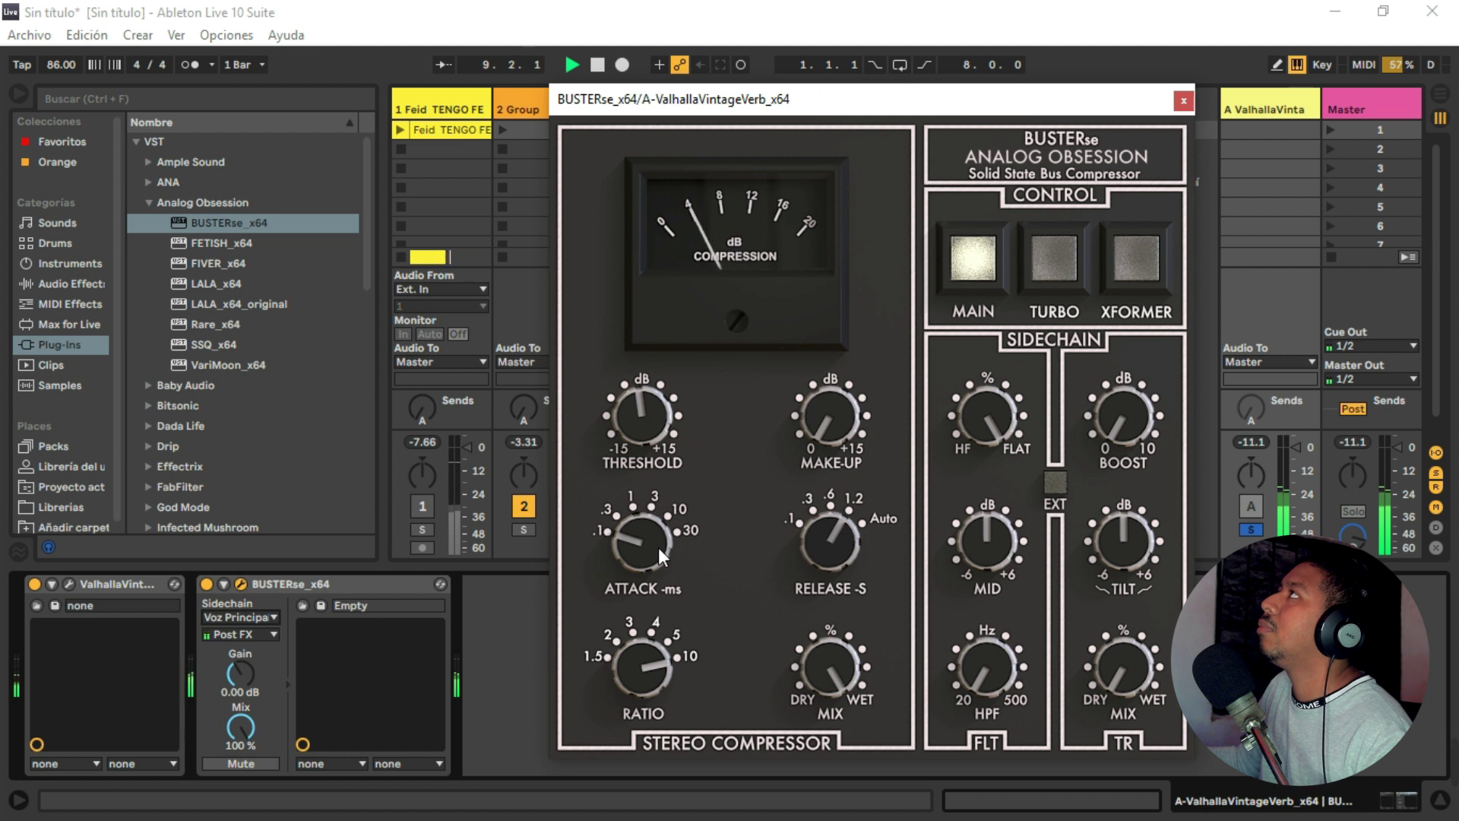
key(space)
drag(655, 544, 655, 586)
key(space)
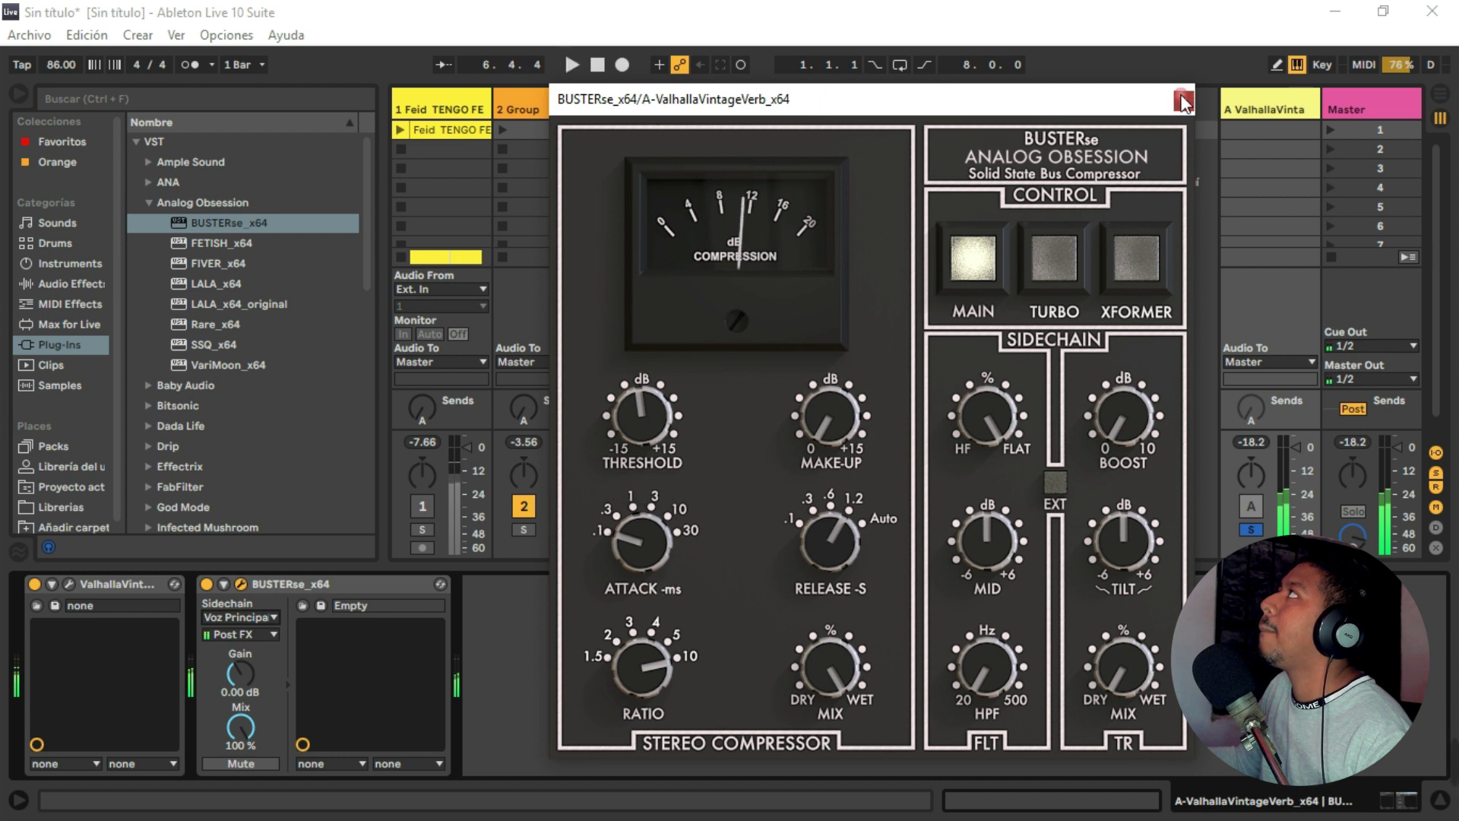
click(1183, 100)
Solo the Voz Principal group, pull the reverb return's volume down to -inf dB and raise it gradually during playback.
click(728, 530)
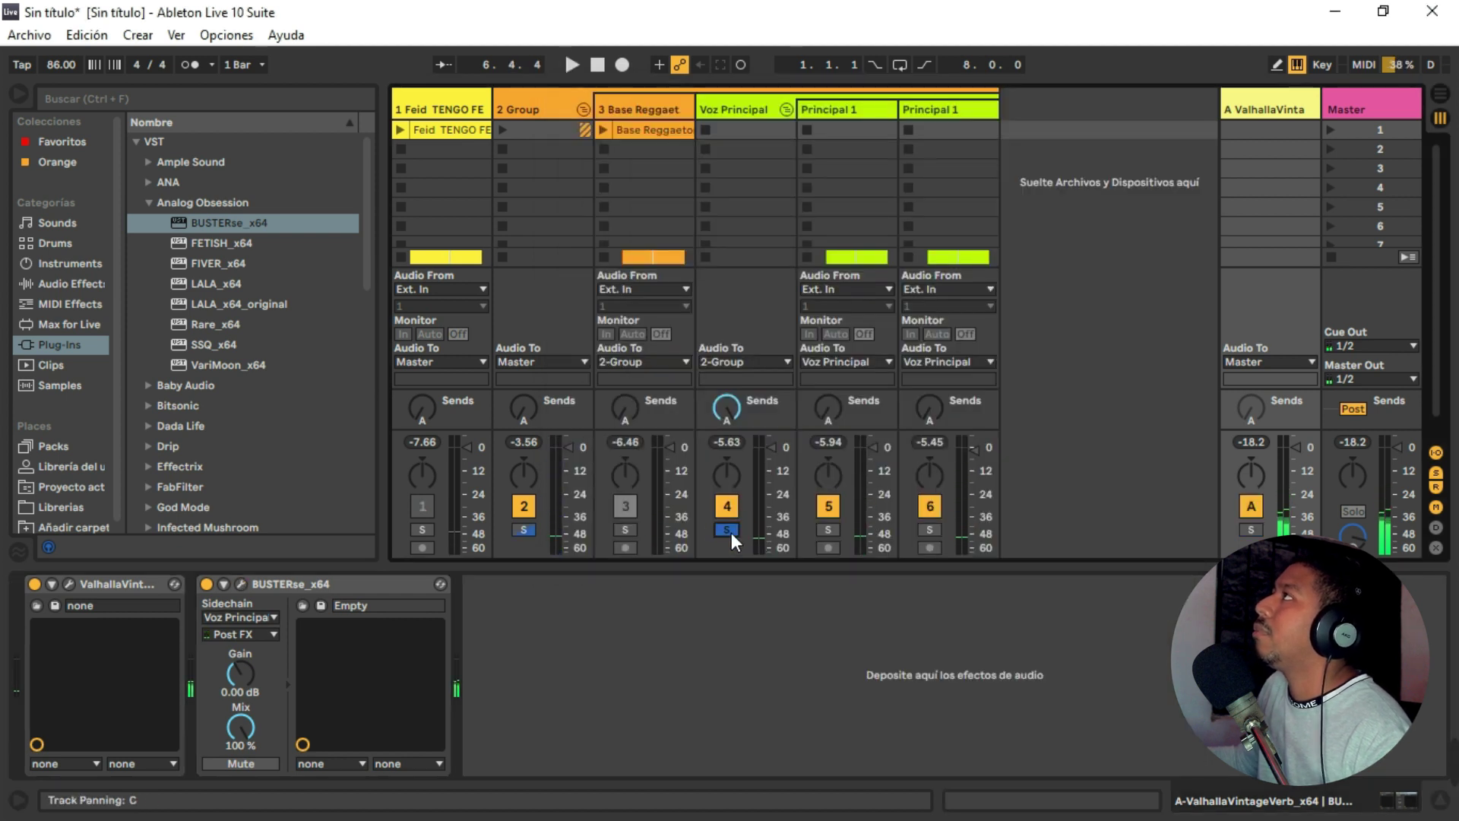
drag(1307, 465, 1307, 494)
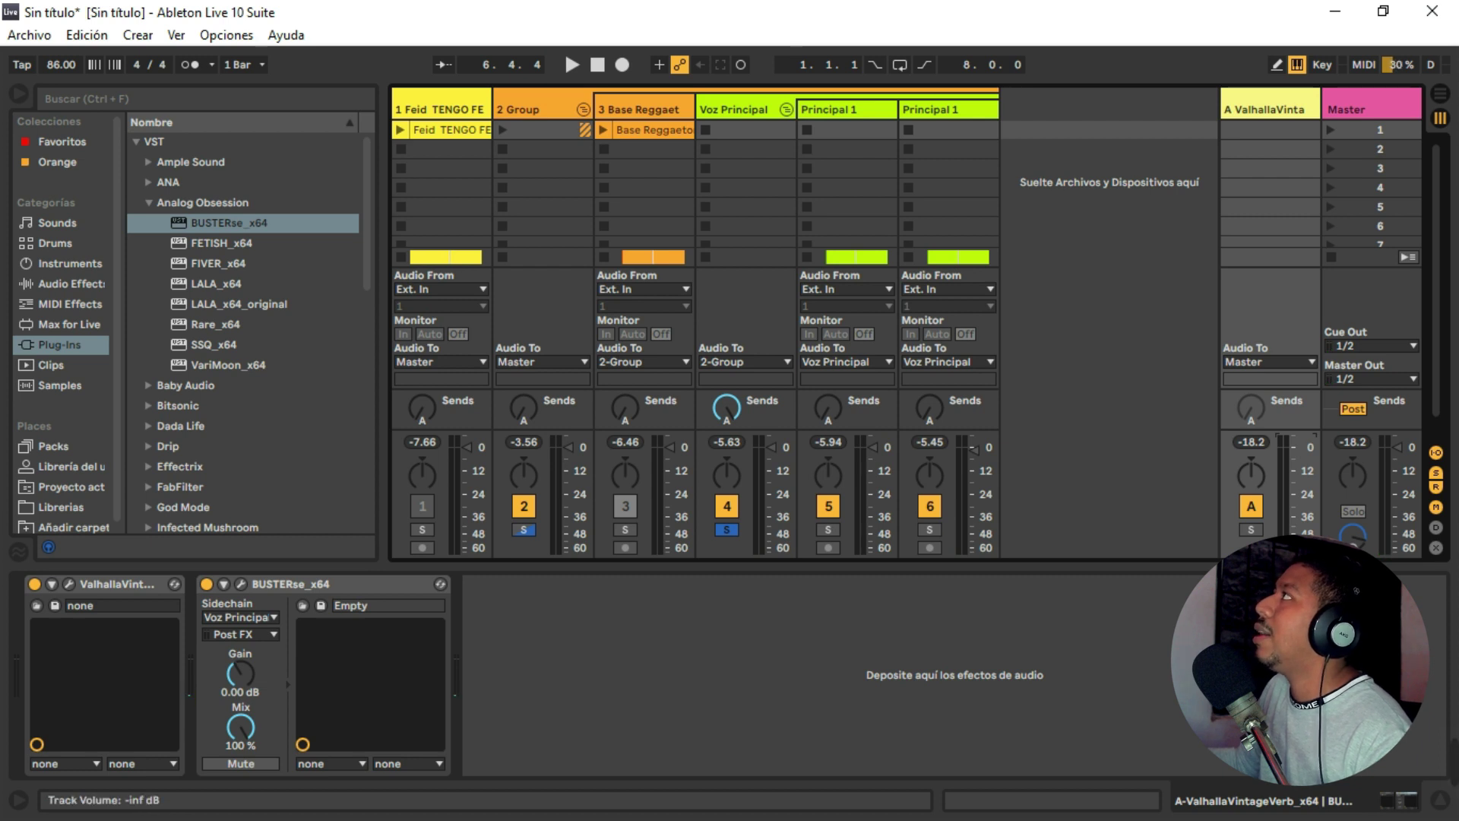
key(space)
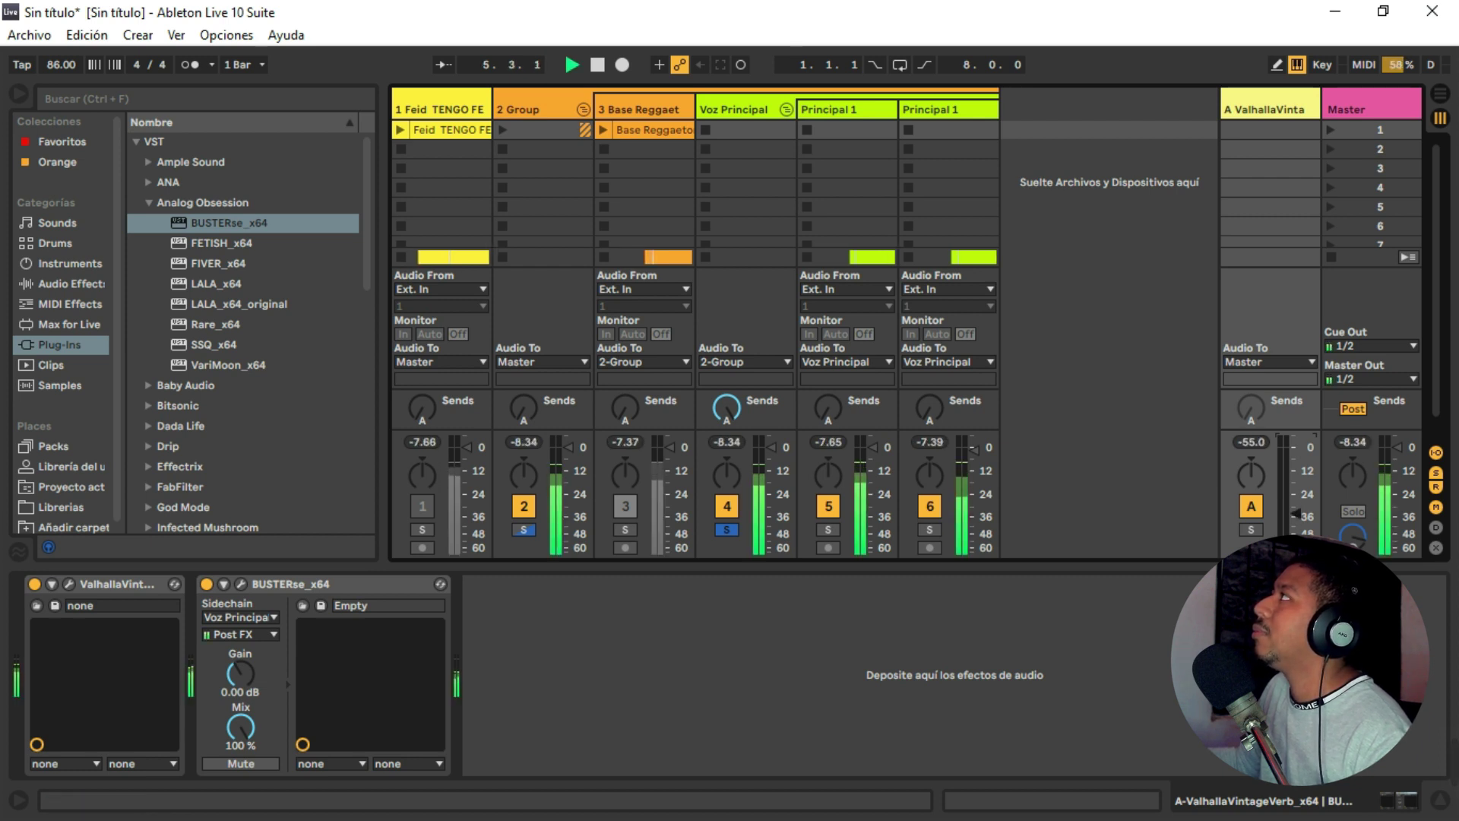
drag(1292, 513, 1287, 458)
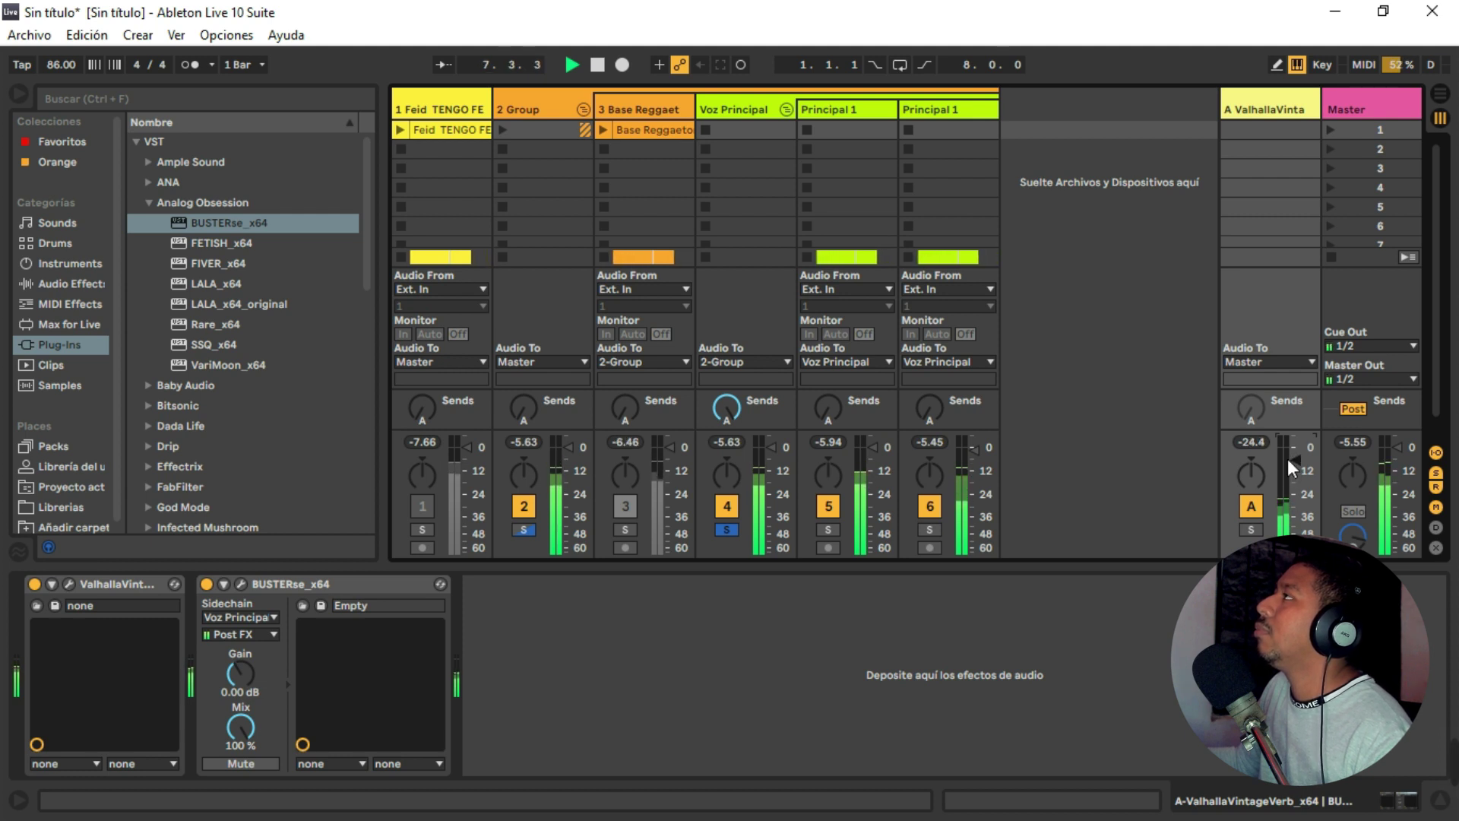
key(space)
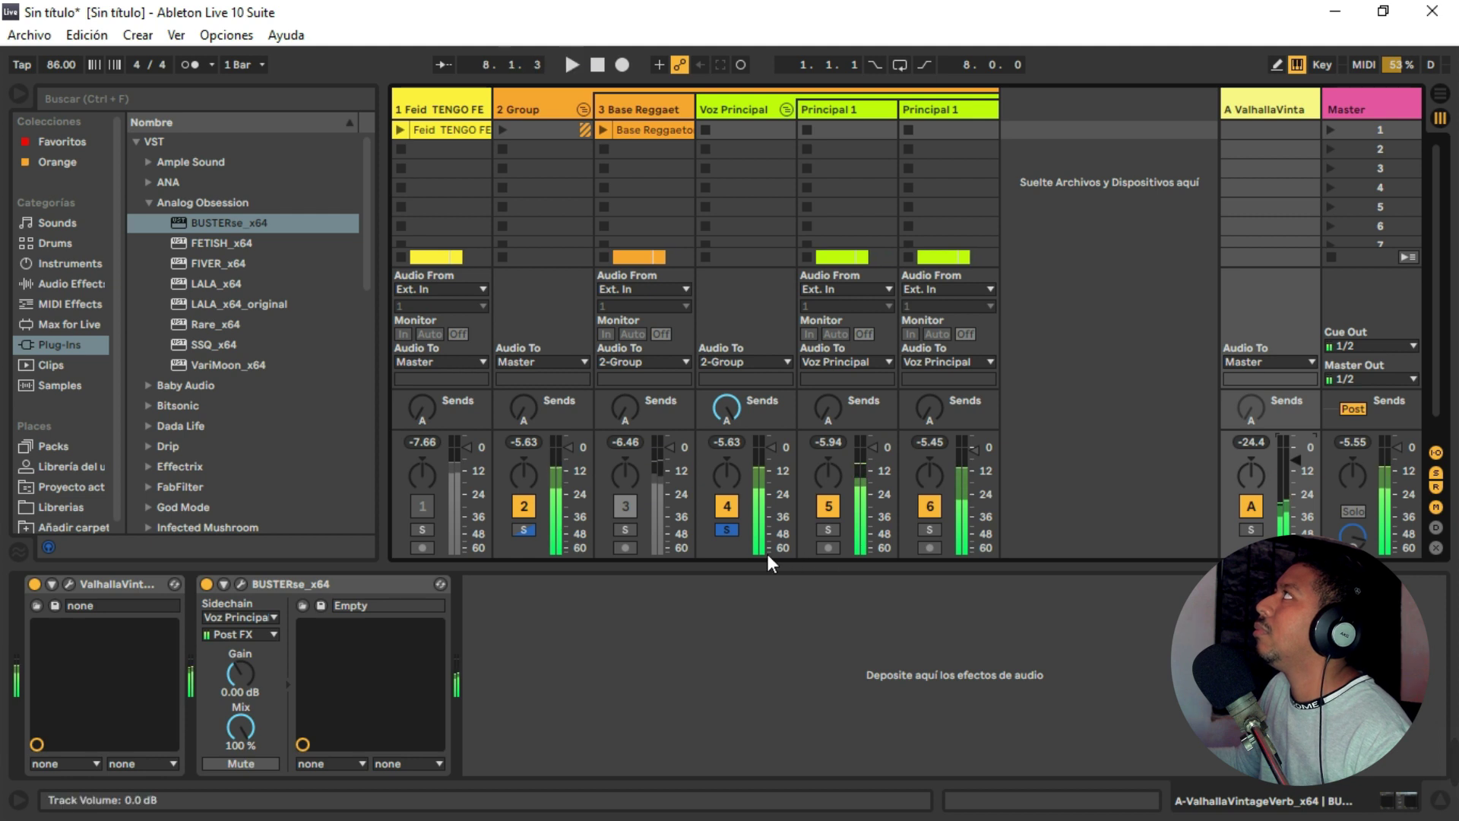
Unsolo the Voz Principal group and audition the reverb together with the instrumental.
click(725, 530)
key(space)
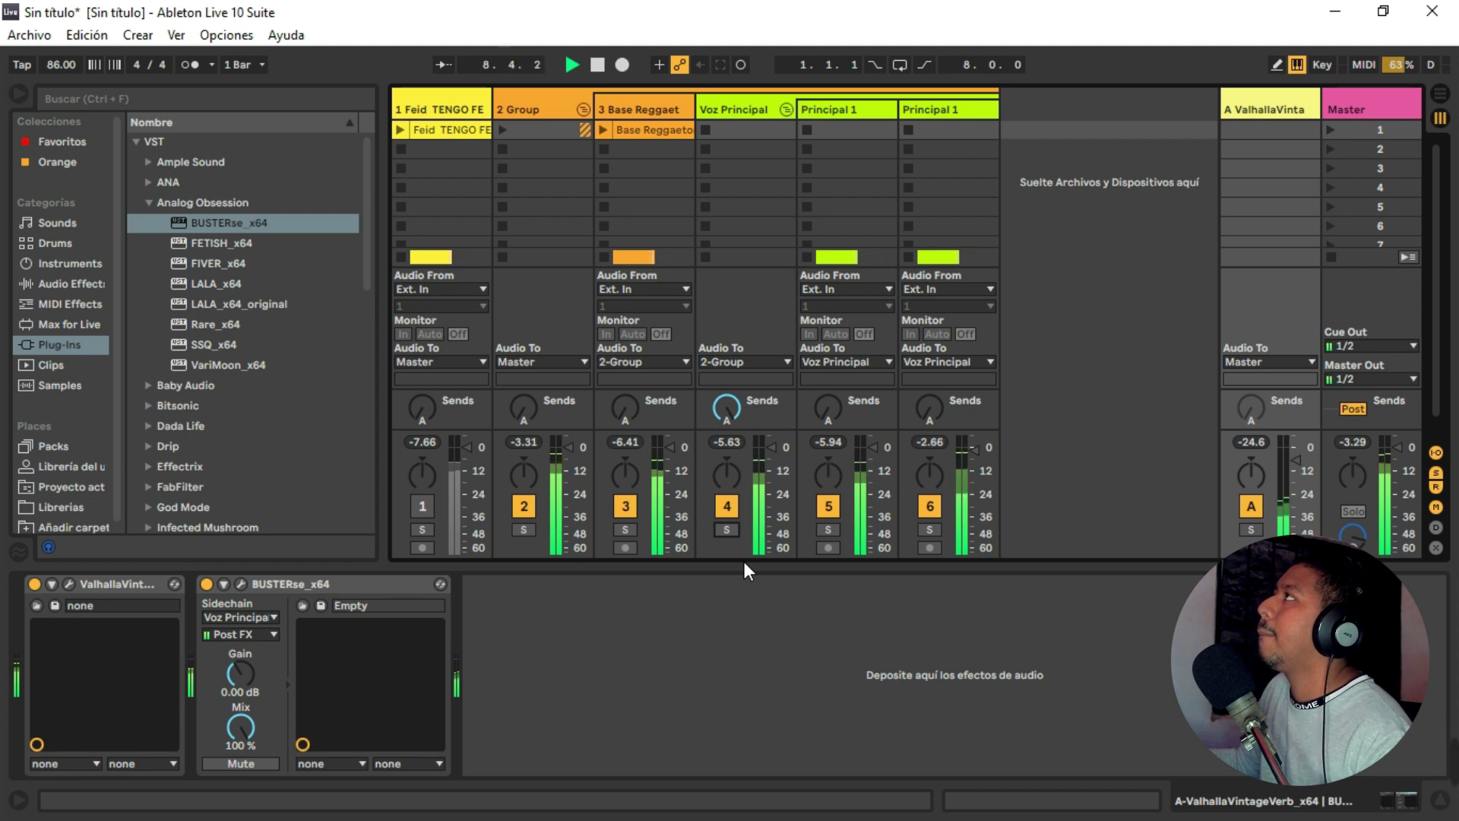
key(space)
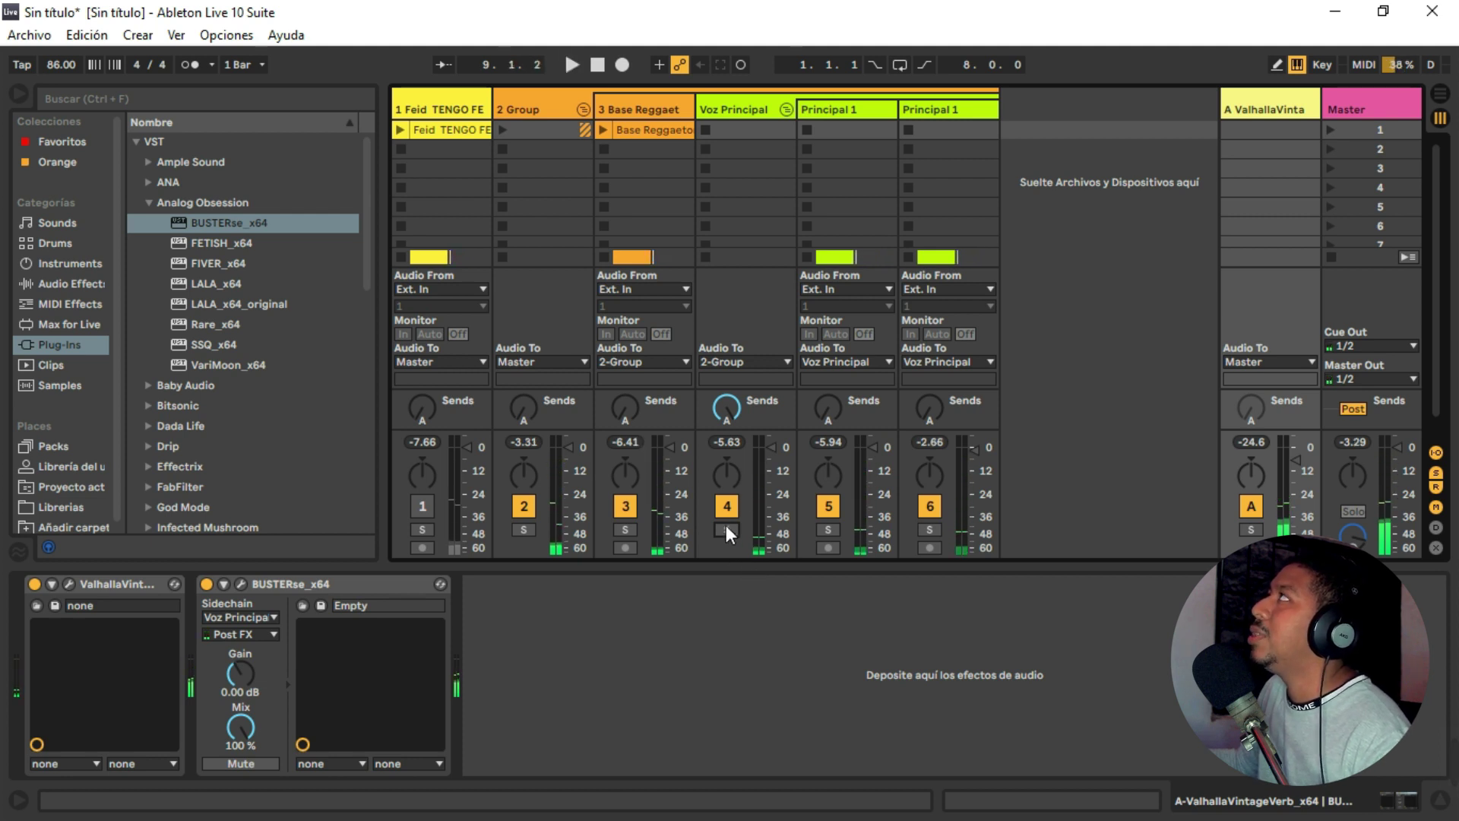
Solo Voz Principal, insert an audio track with Voz Principal as its input, and record the vocal onto it from bar 5.
click(727, 529)
click(753, 107)
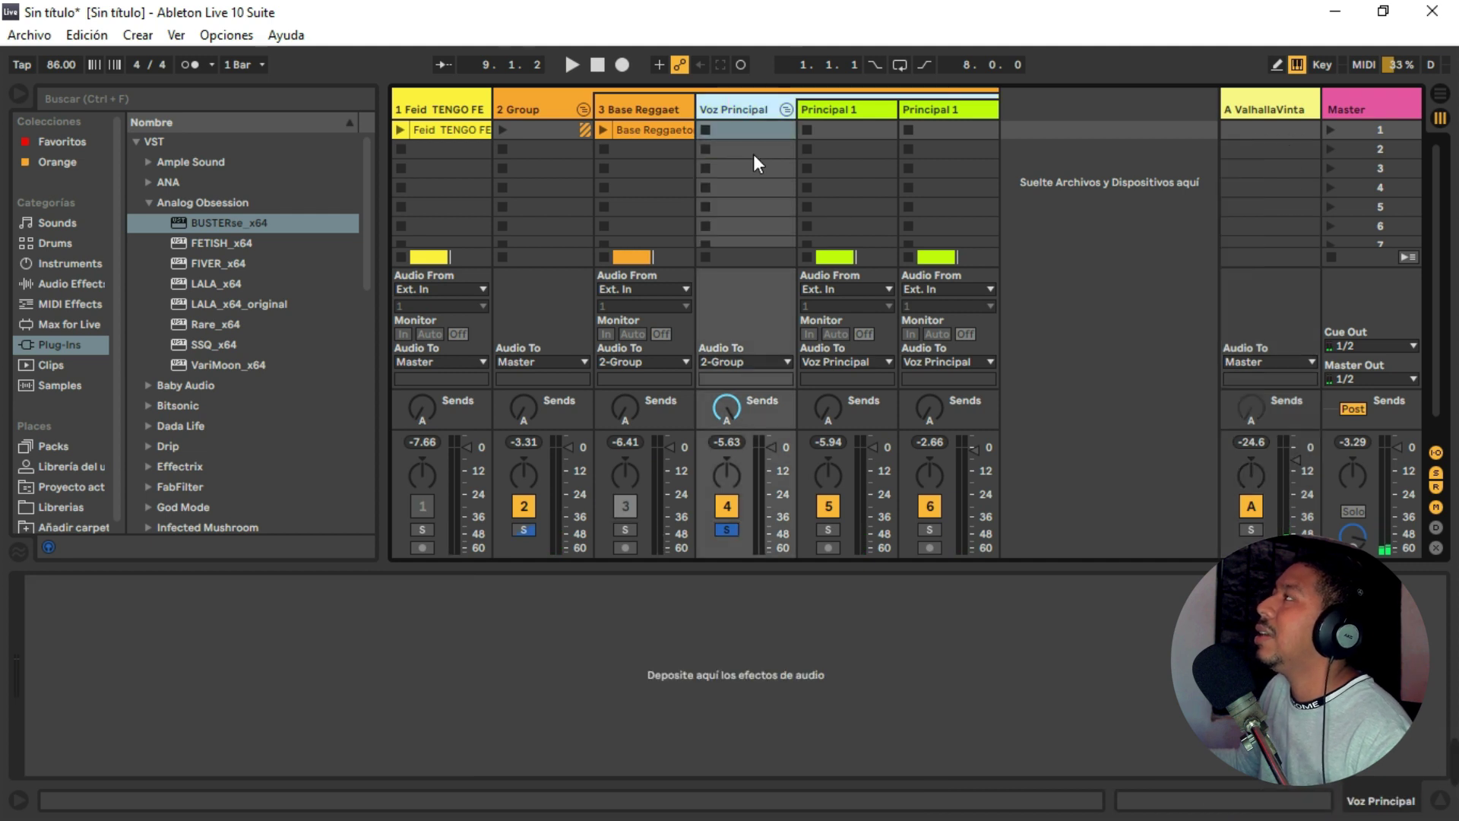
key(ctrl+t)
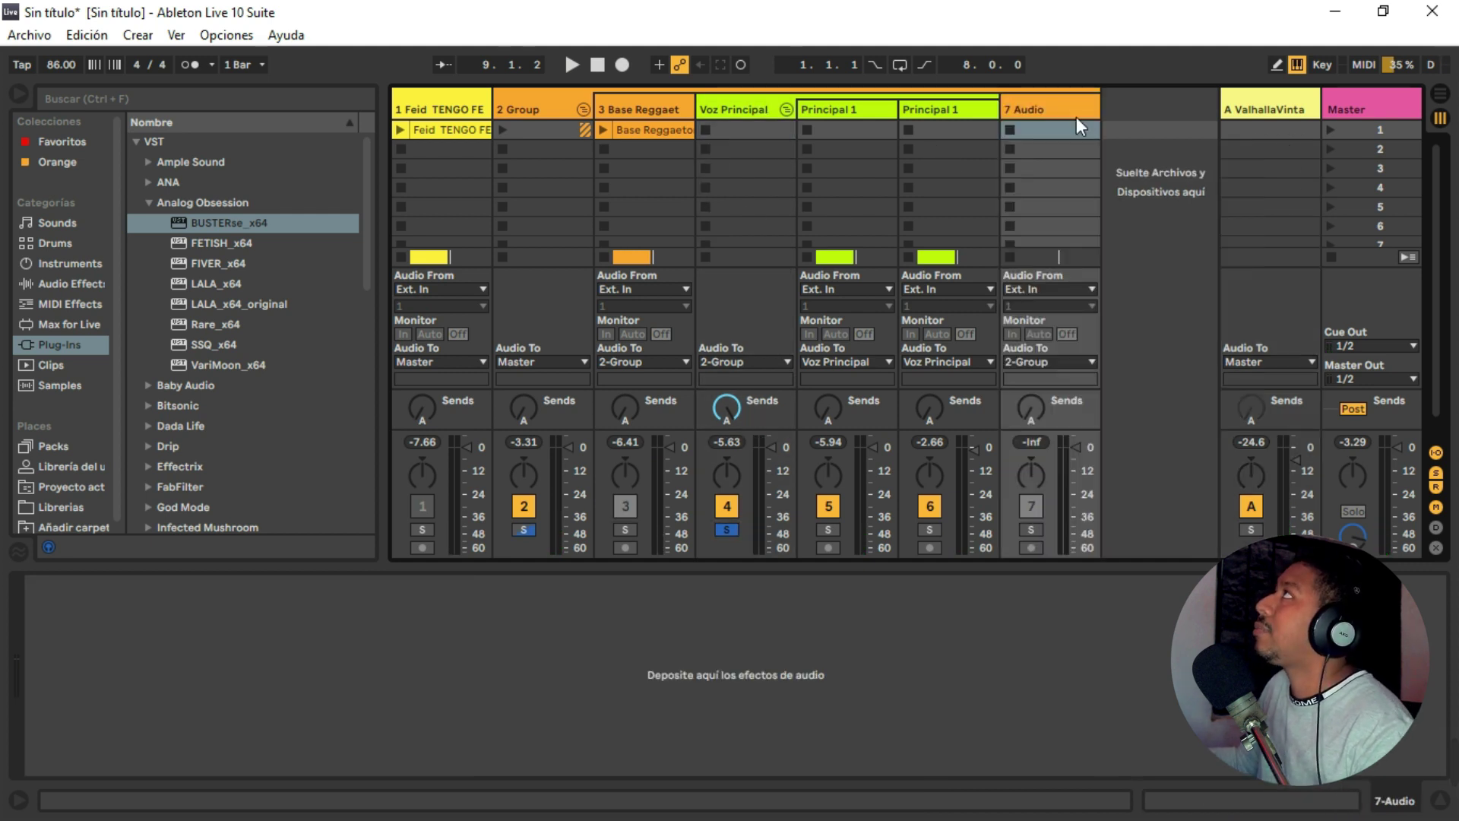
click(1050, 290)
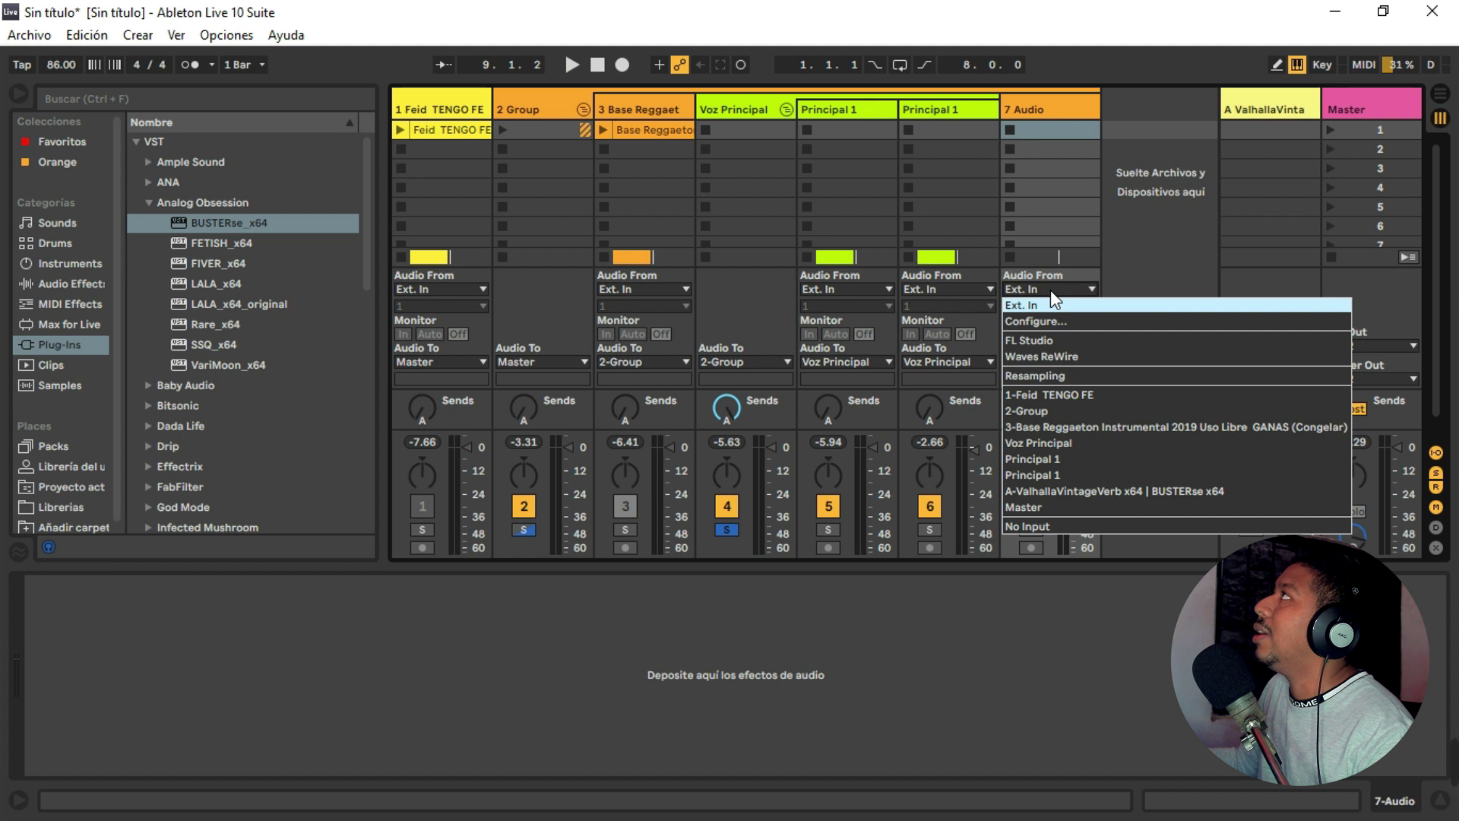
click(1065, 439)
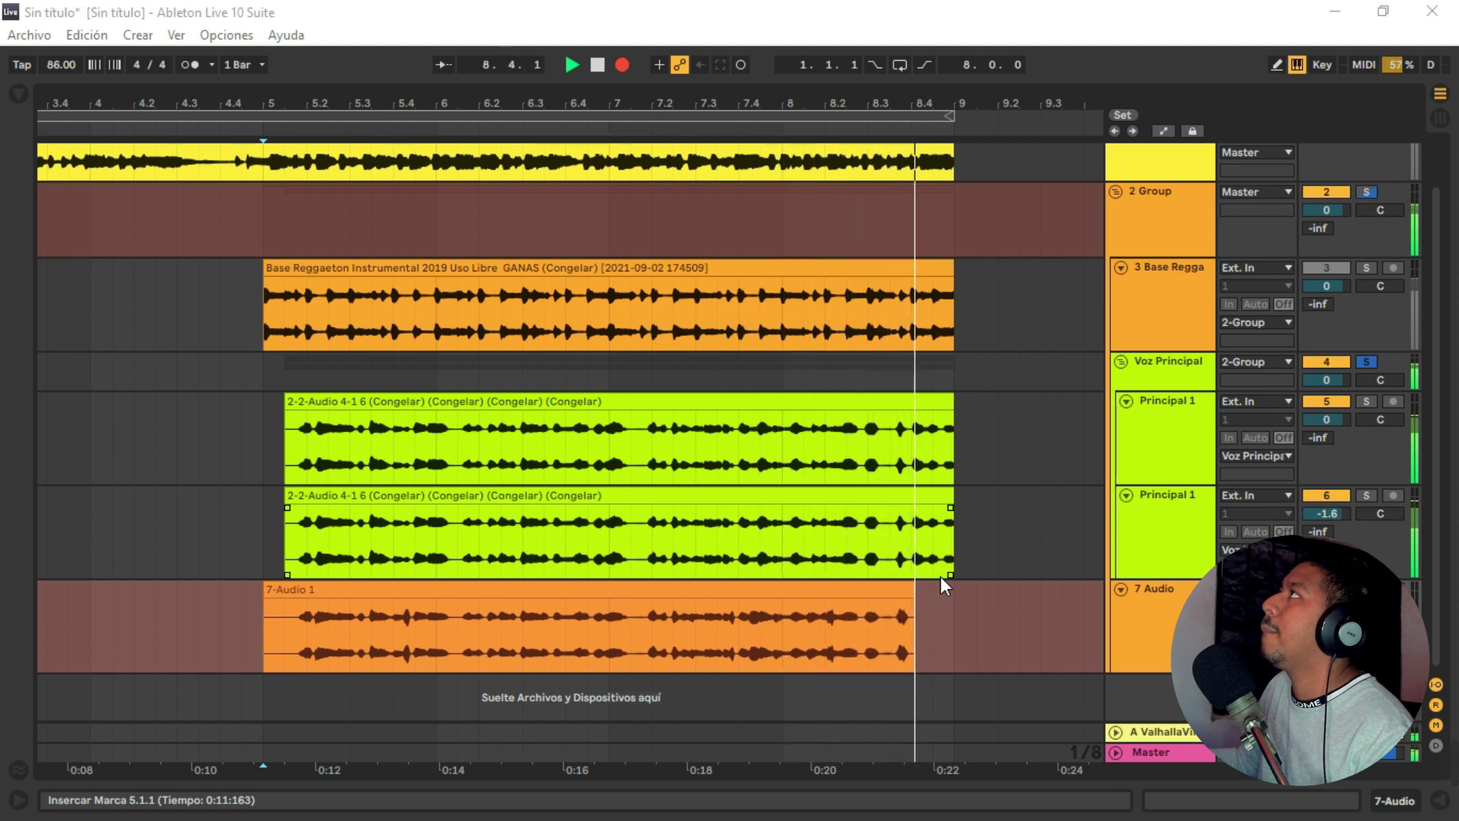
key(space)
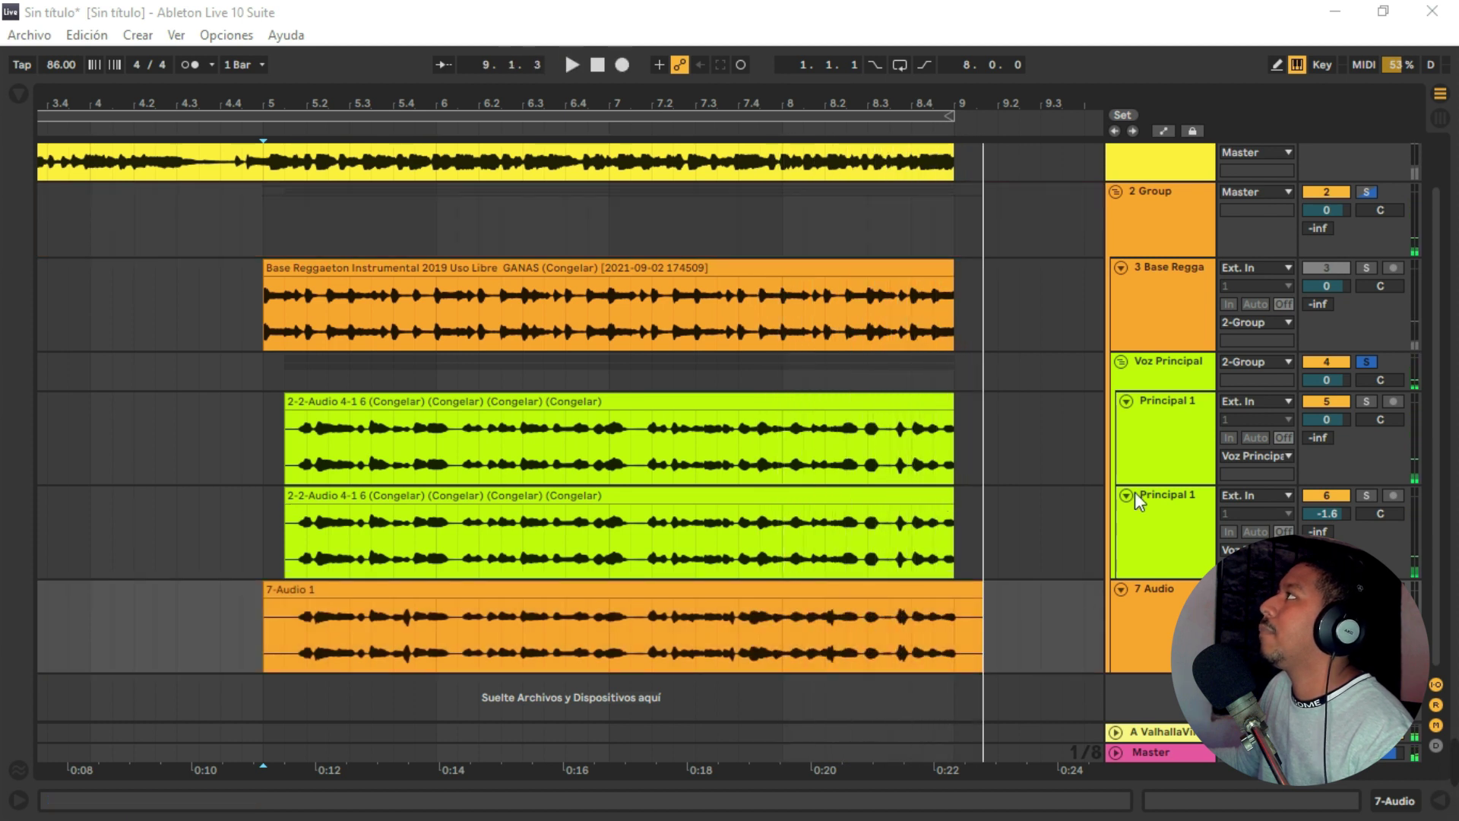
Delete the Voz Principal group, solo the recorded vocal track and audition its clip from 5.1.3.
click(1173, 371)
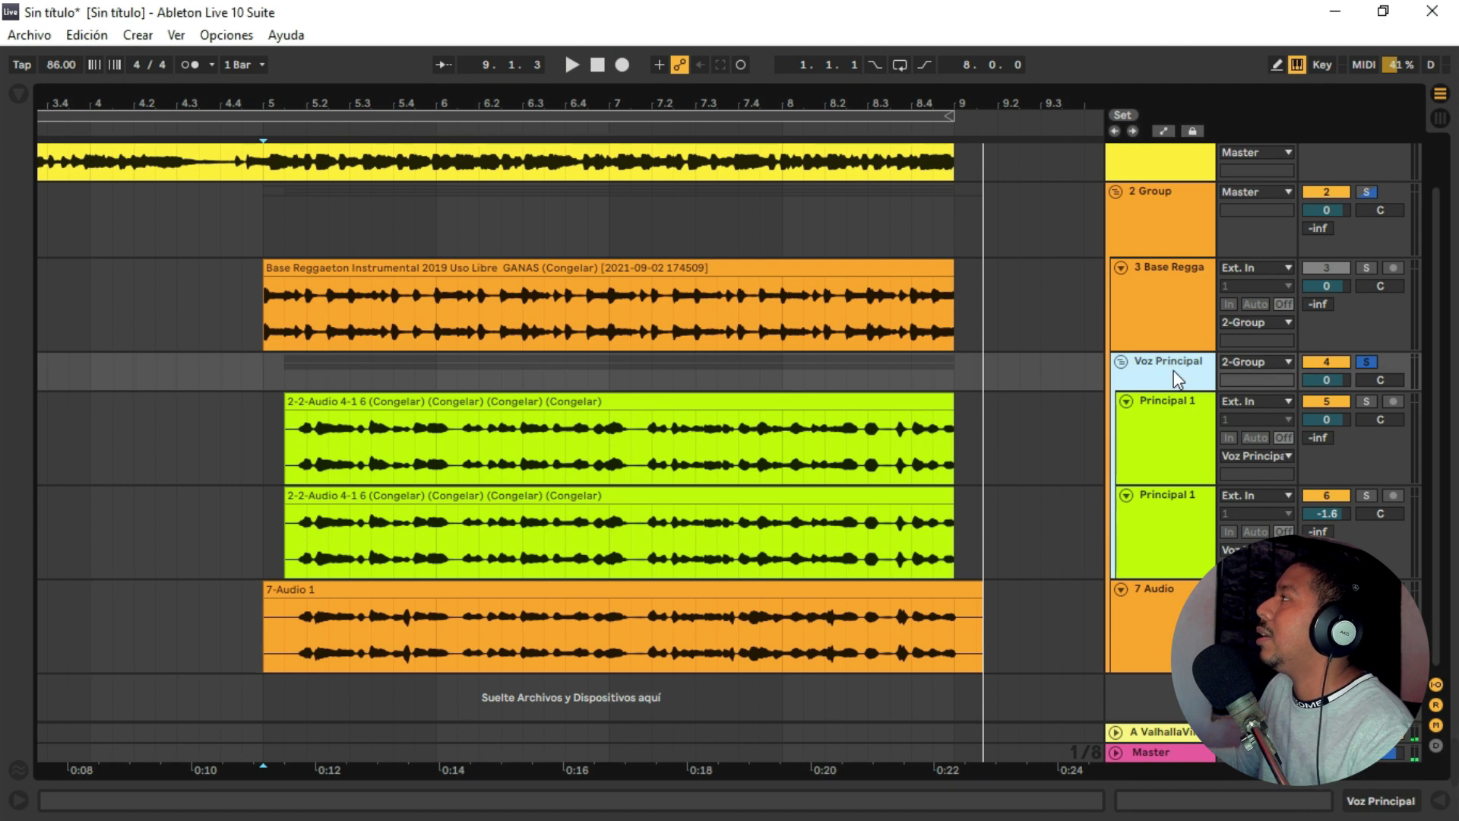
key(Delete)
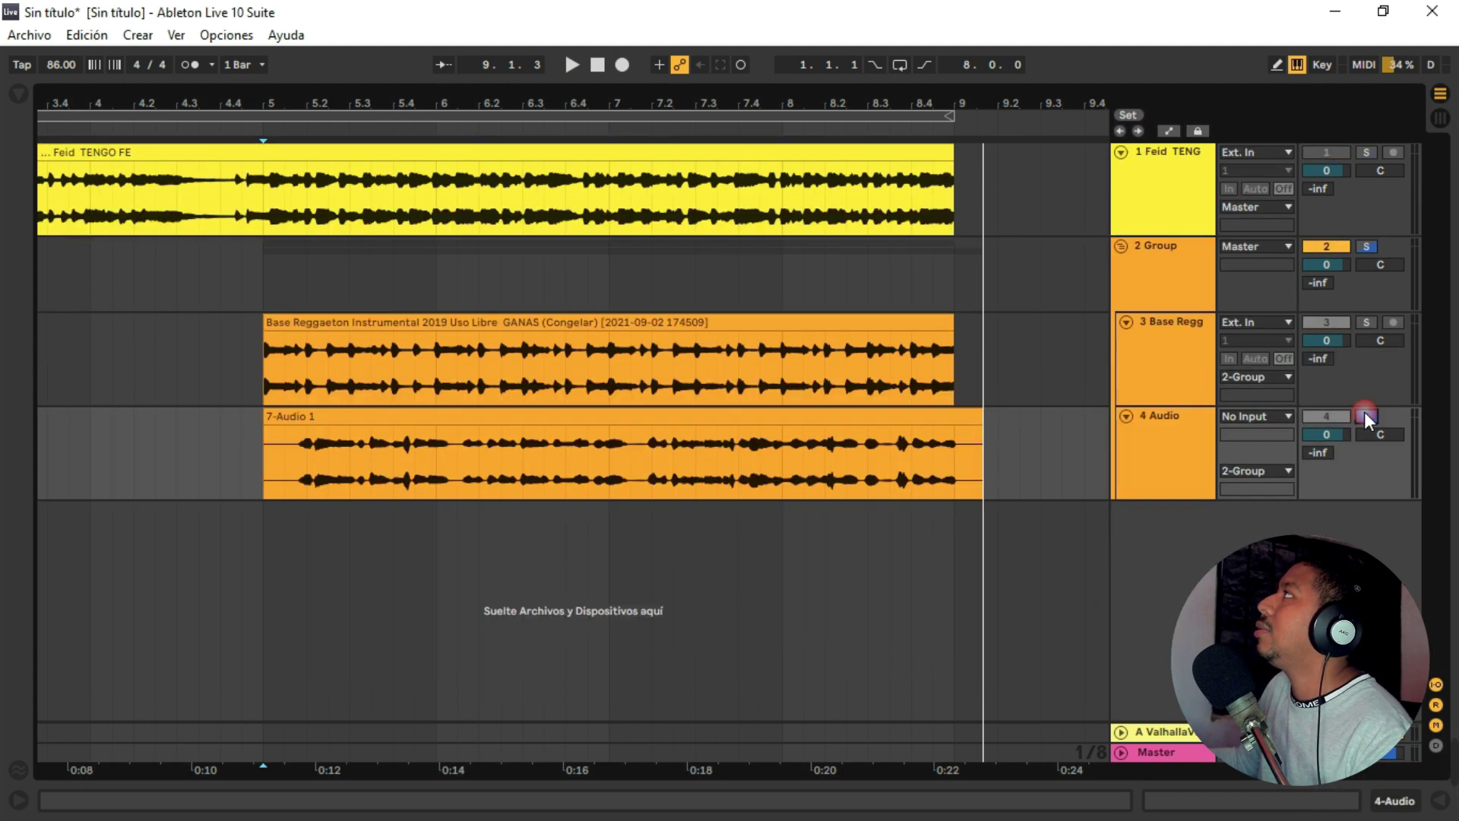
click(434, 444)
click(289, 465)
key(space)
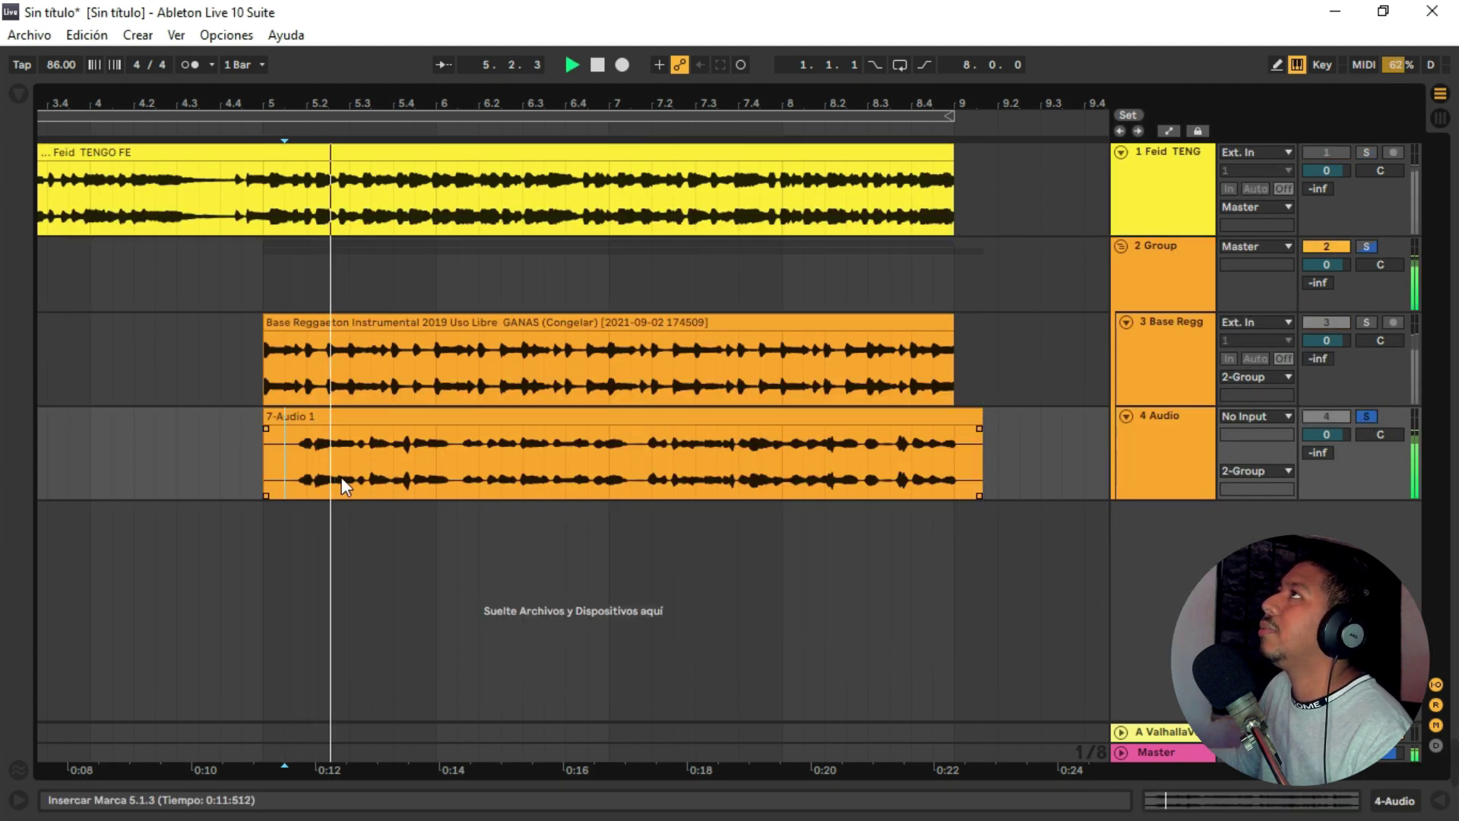
key(space)
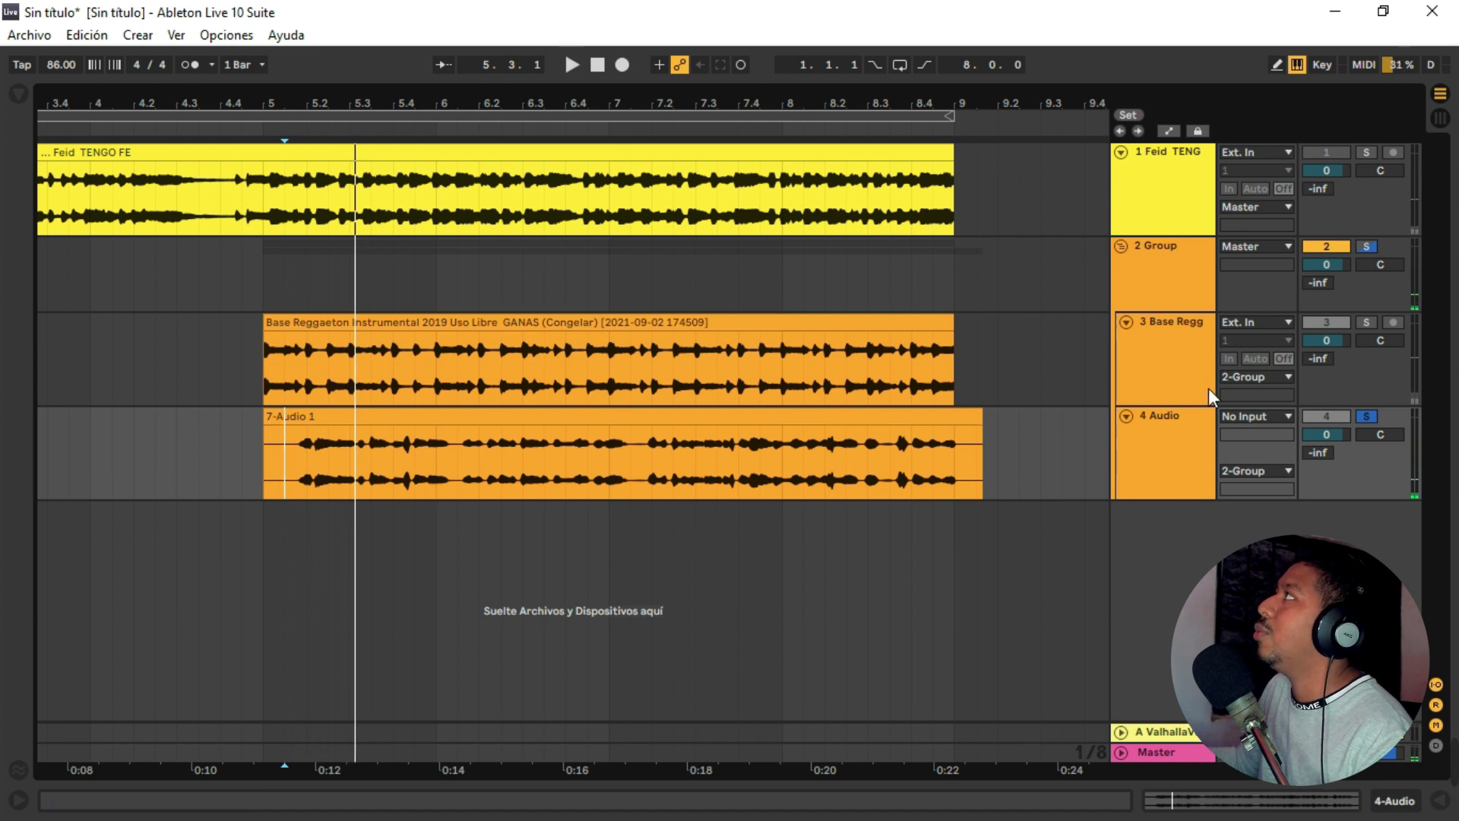
Set the BUSTERse sidechain input on the reverb return to 4-Audio and play the soloed vocal.
key(Tab)
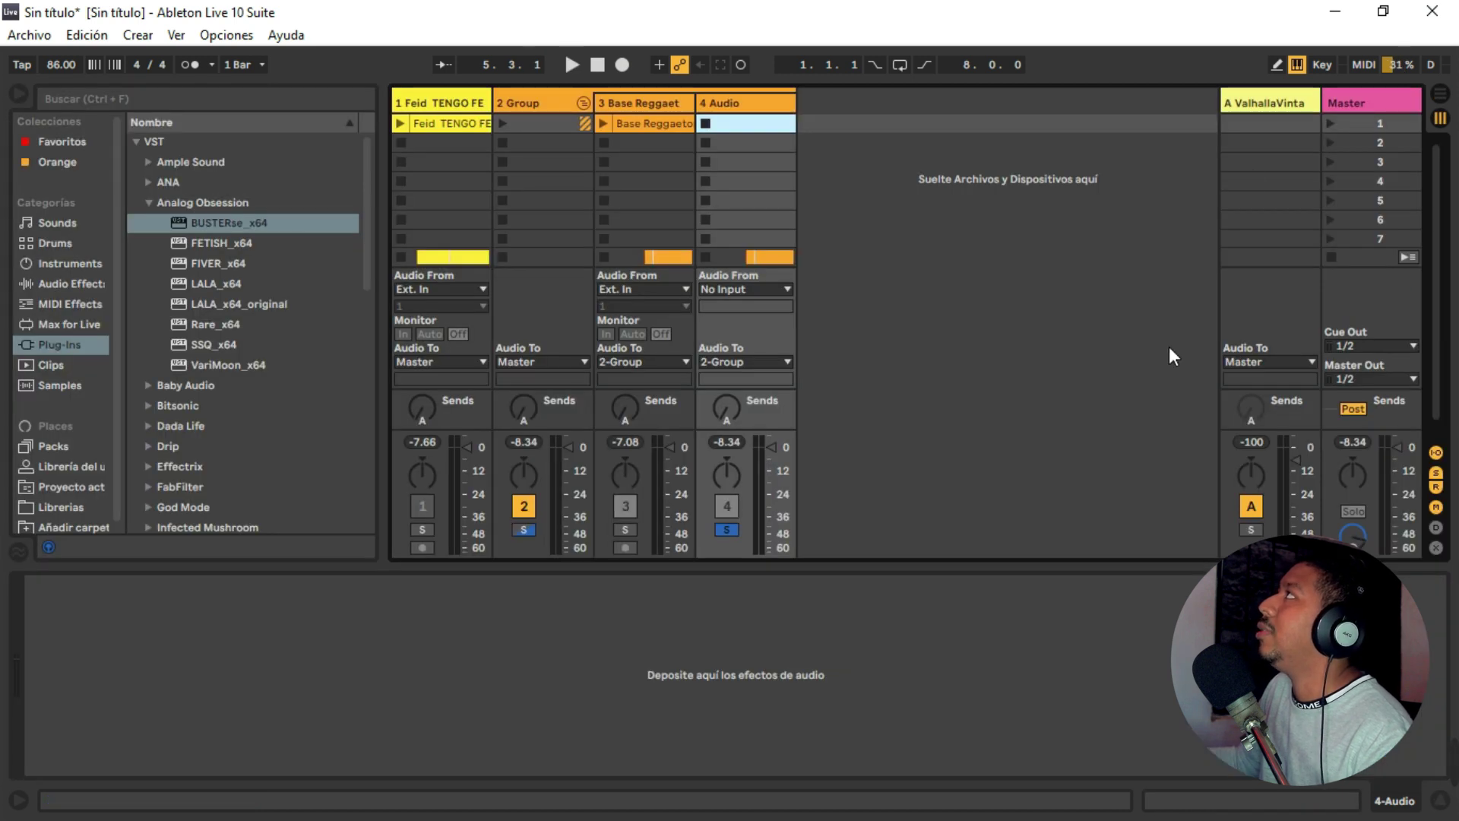
click(1279, 100)
click(259, 619)
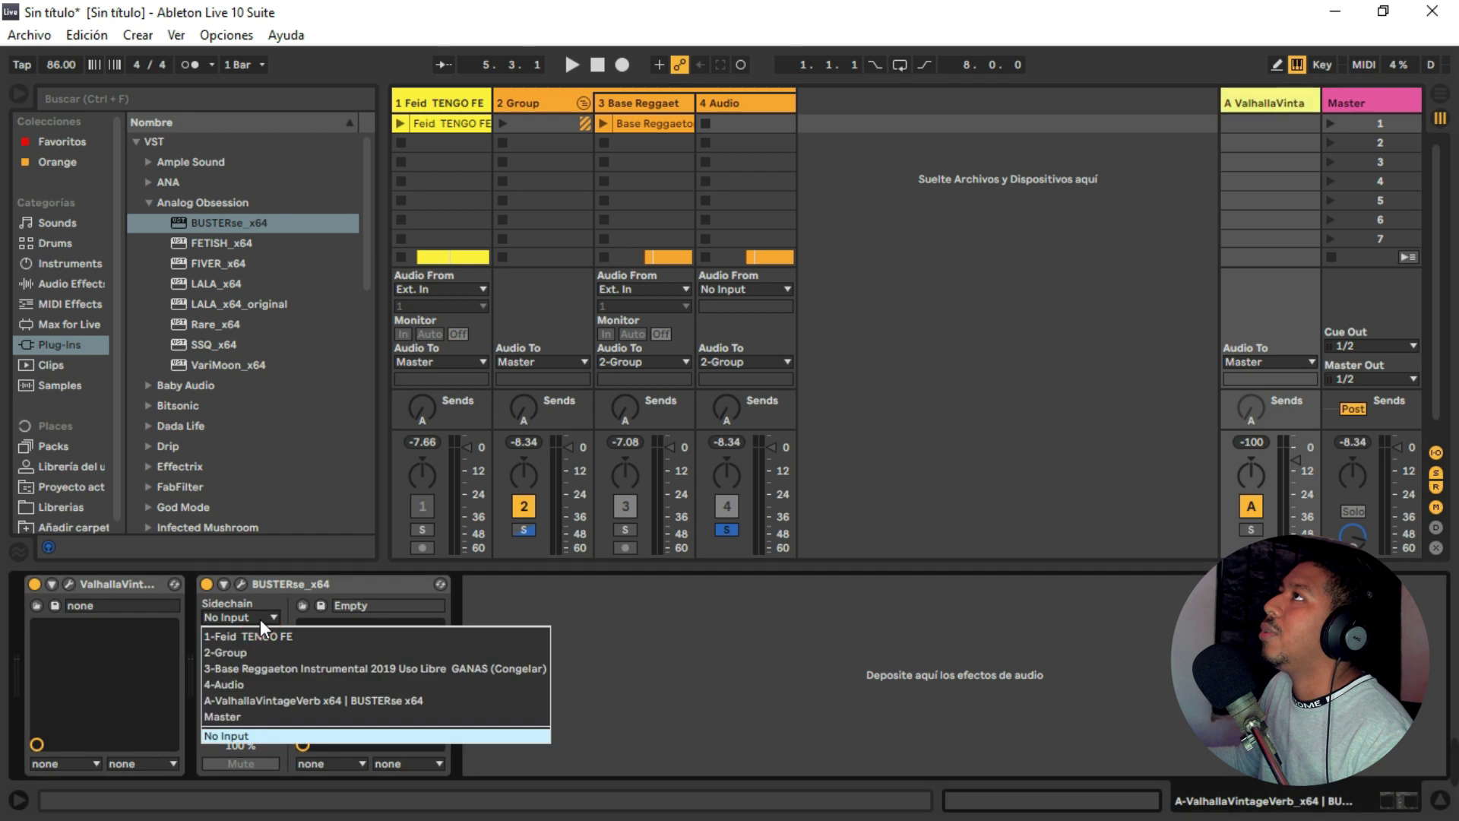
click(249, 685)
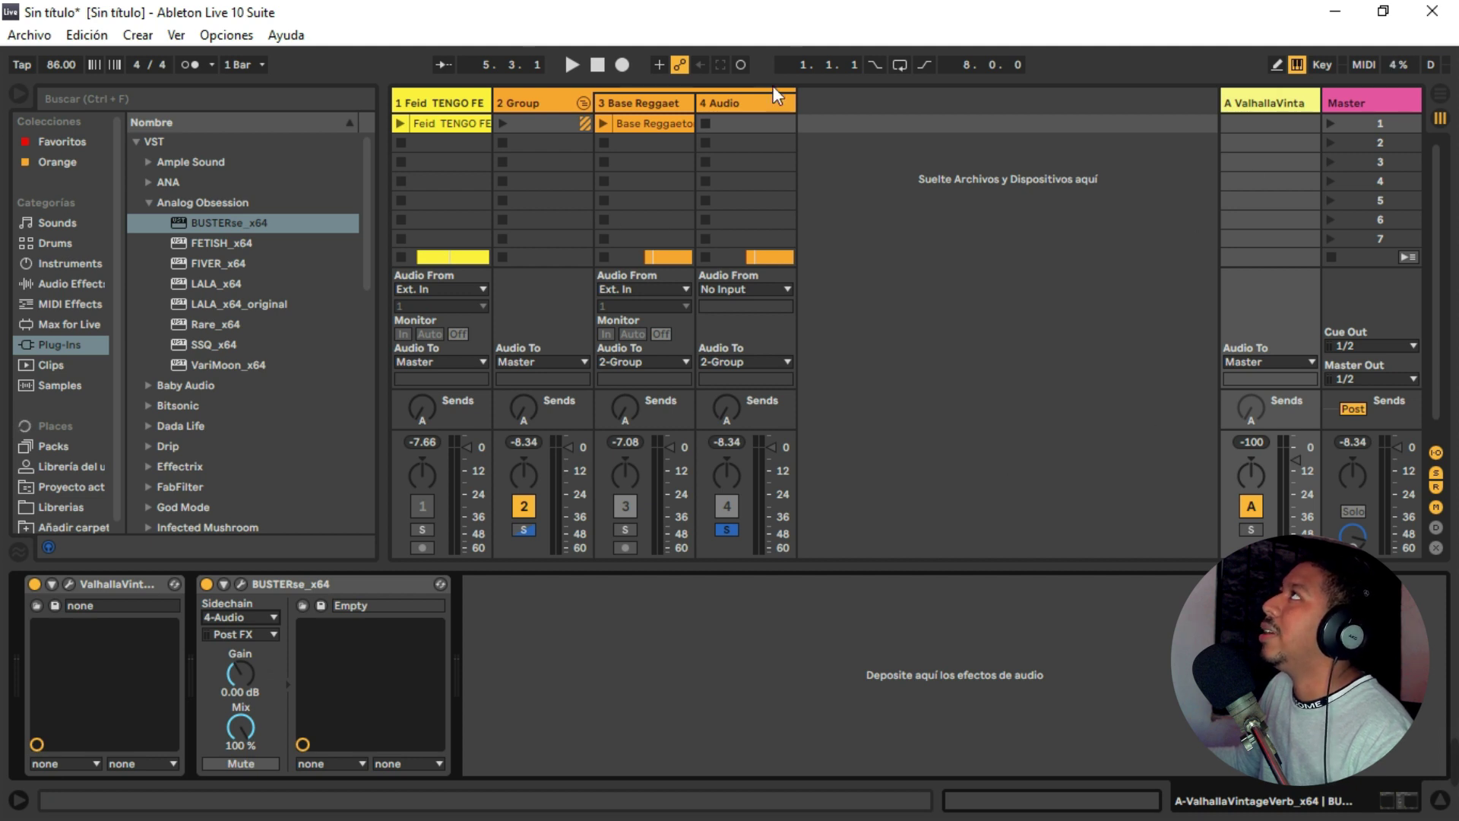
key(space)
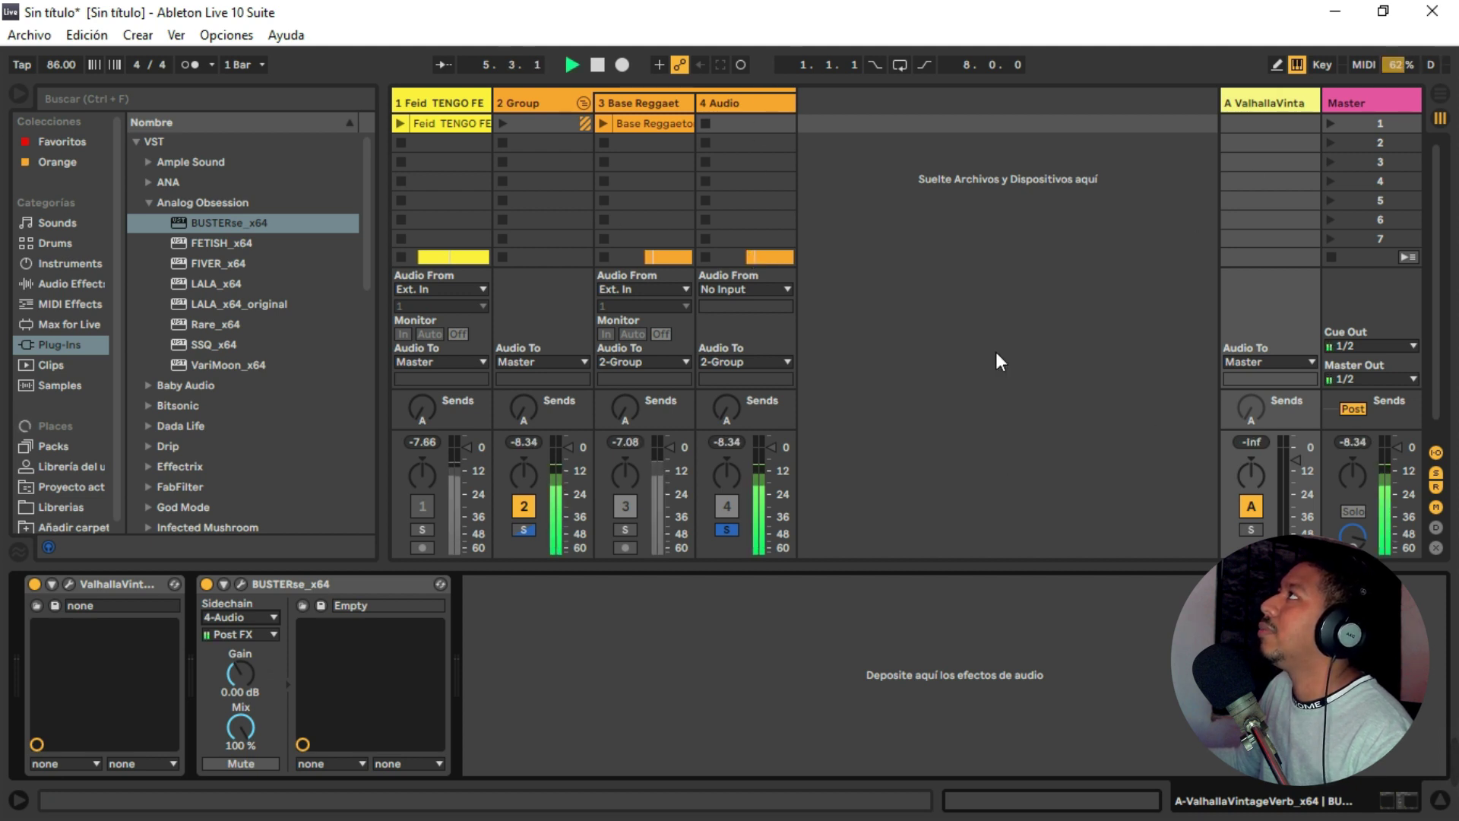
Set the 4 Audio track's reverb send to 0.0 dB and audition the soloed vocal with the reverb.
key(space)
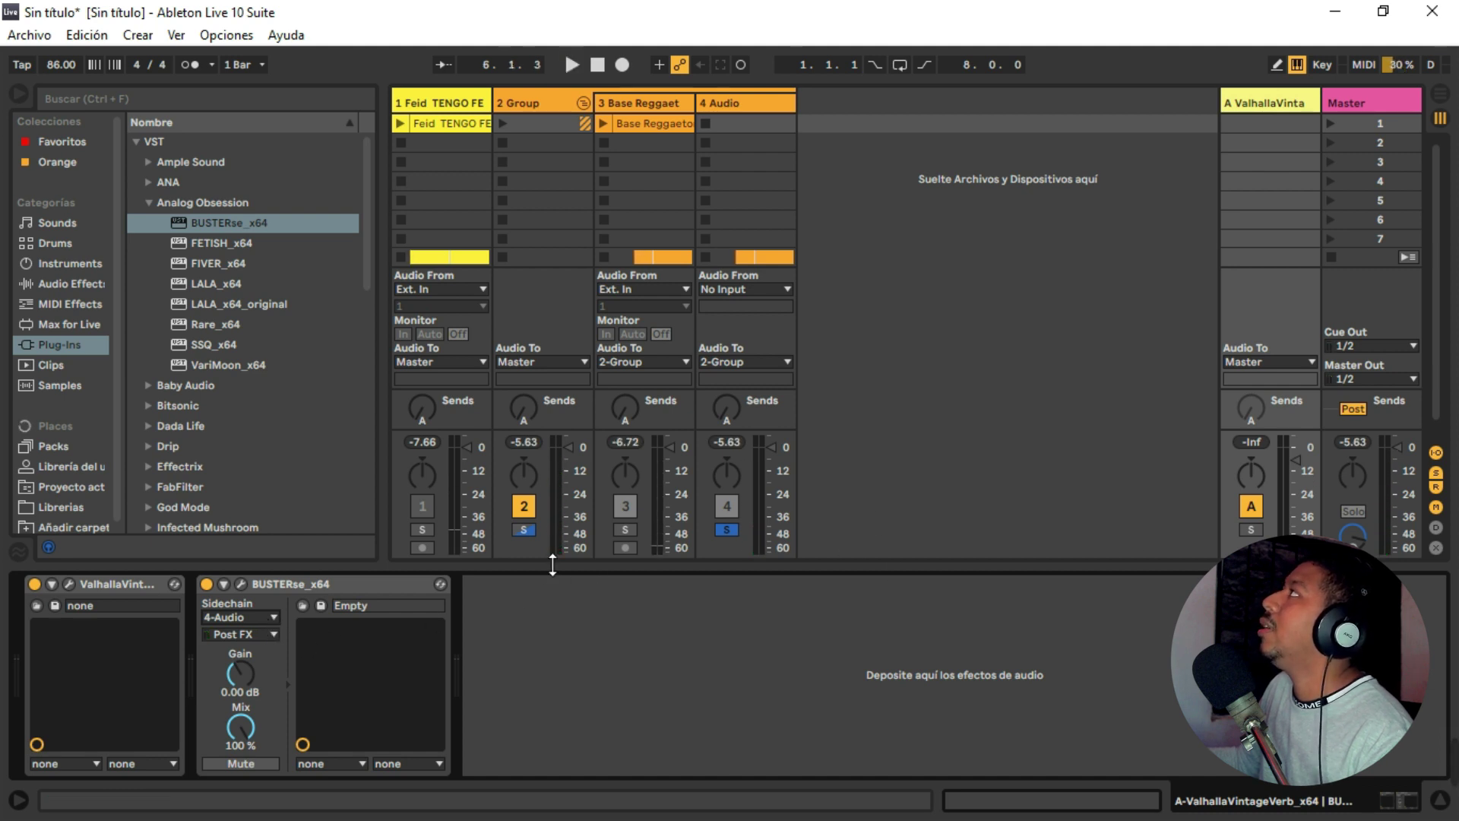
drag(732, 404, 732, 398)
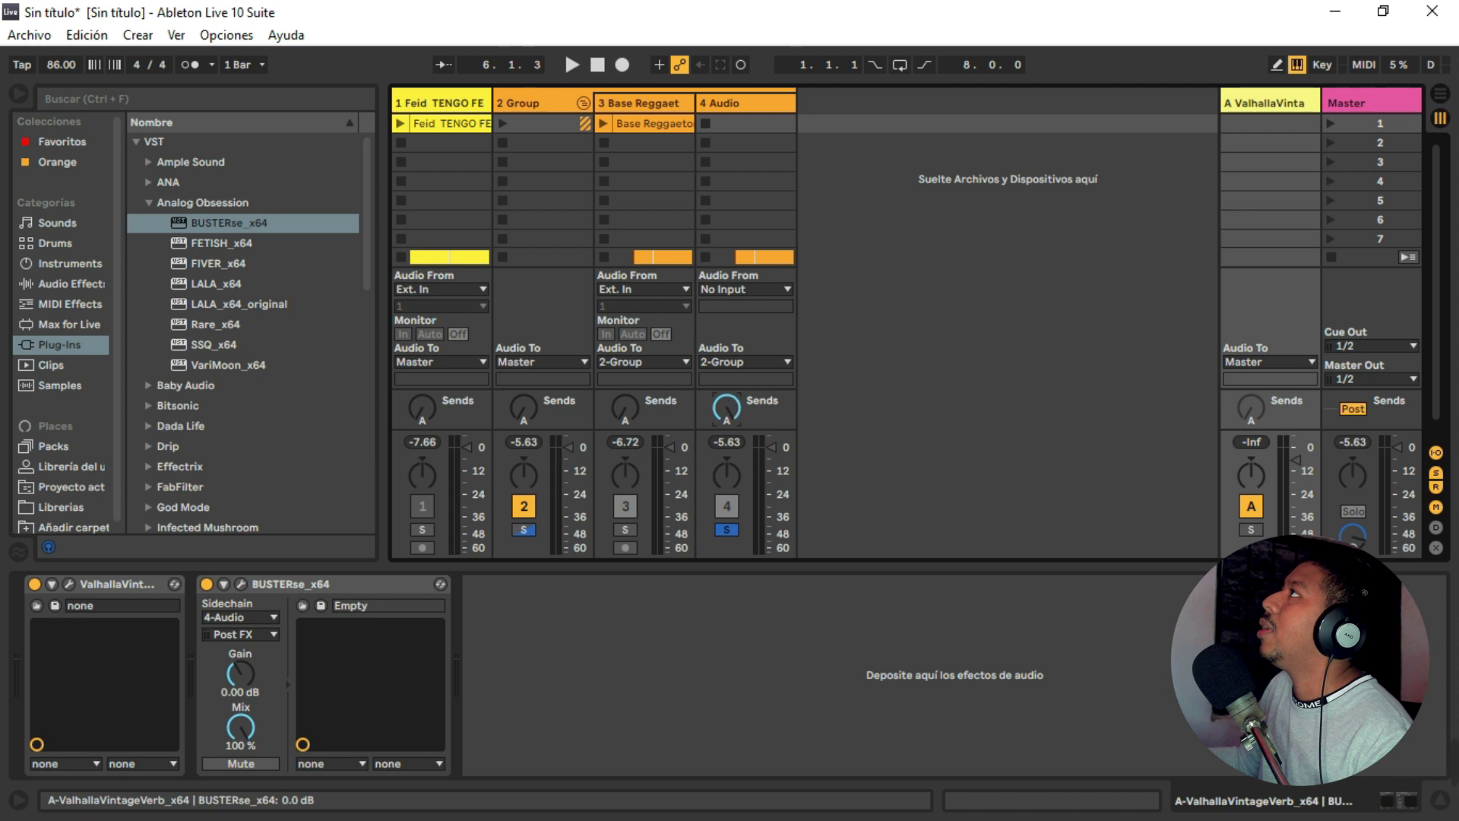
key(space)
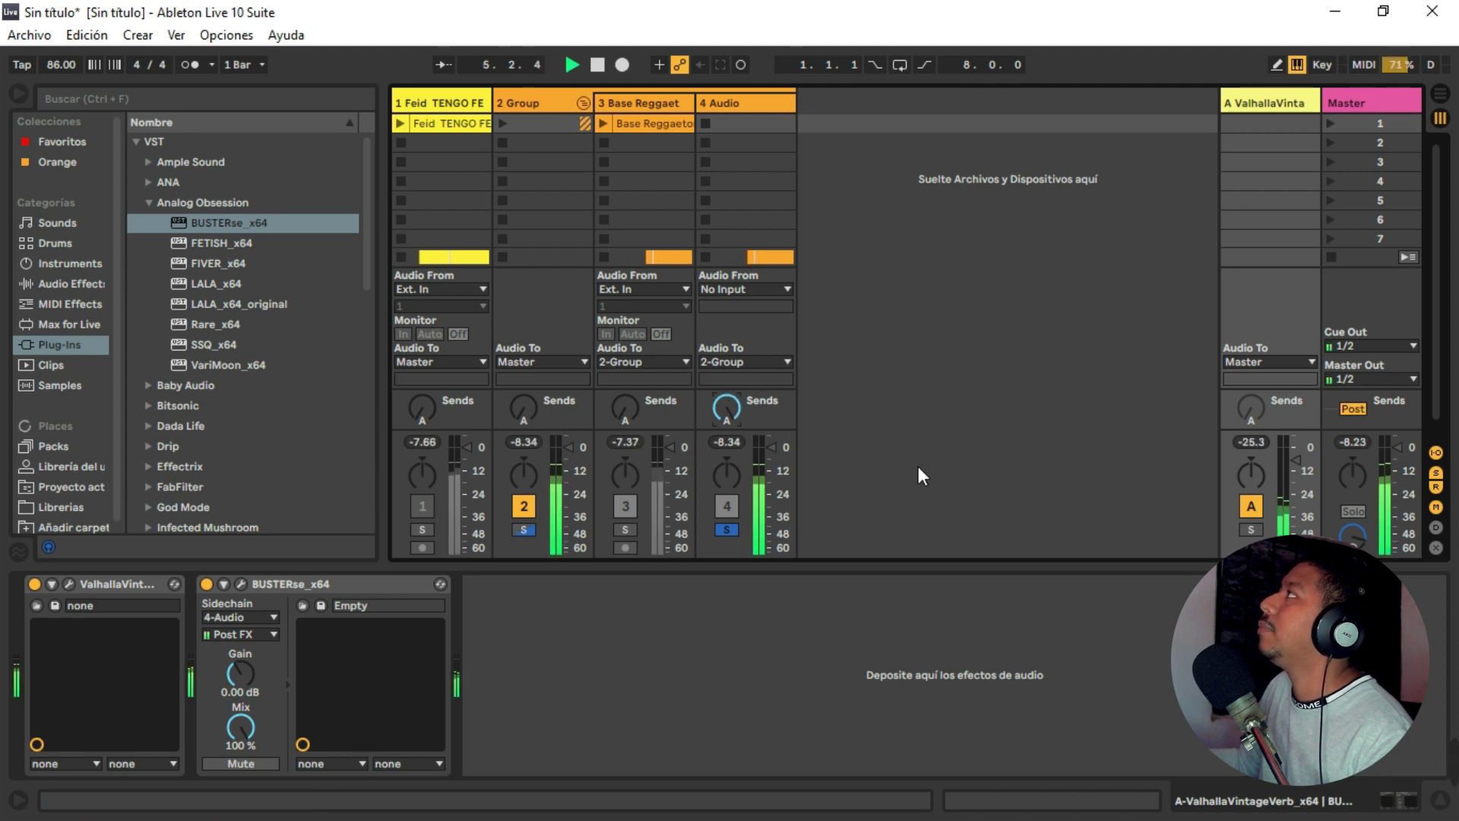
key(space)
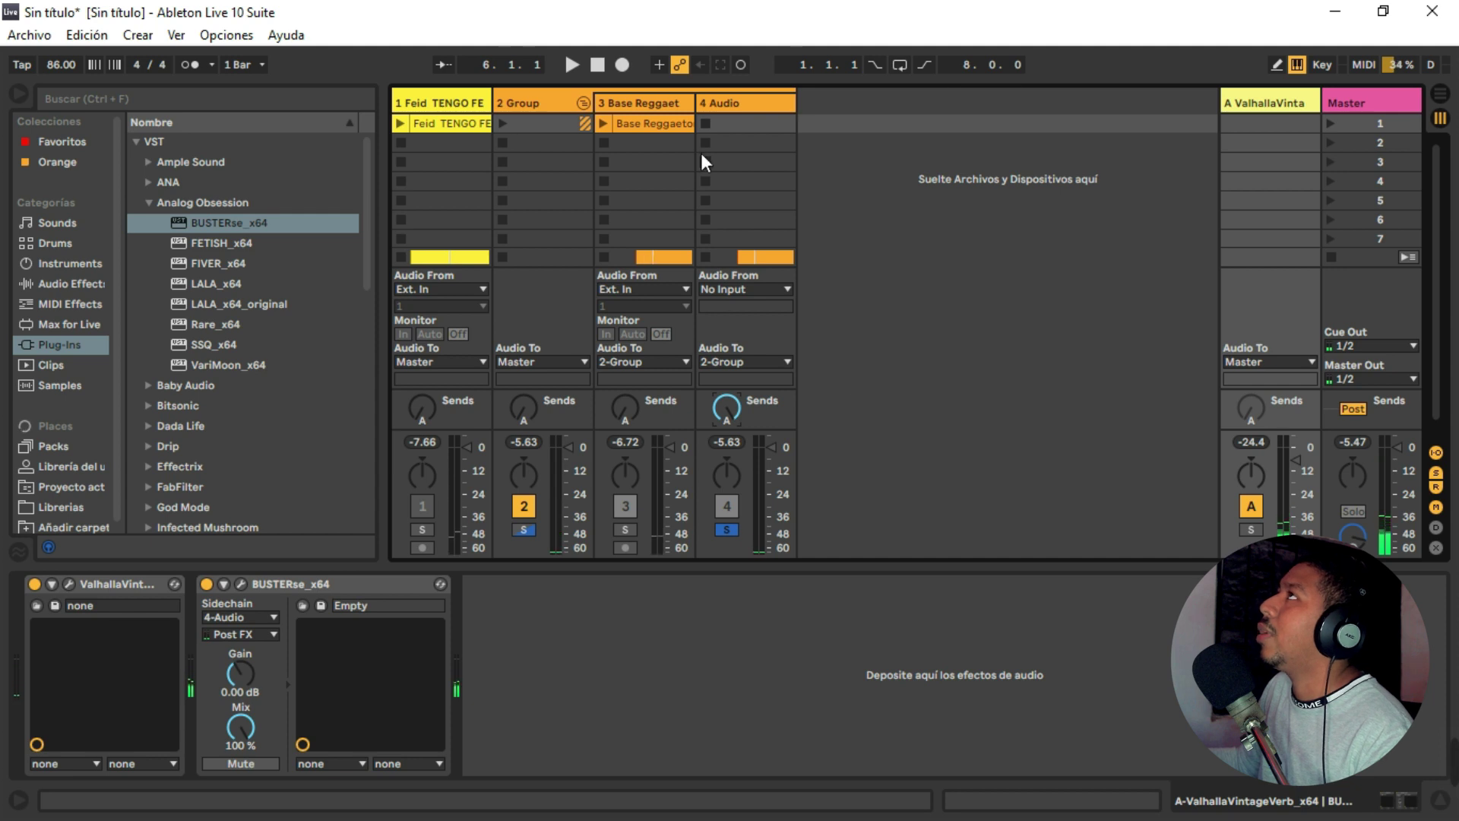
Search the plug-ins for "Auto", insert Auto-Tune Artist on the 4 Audio vocal track, and open its key choices.
click(727, 106)
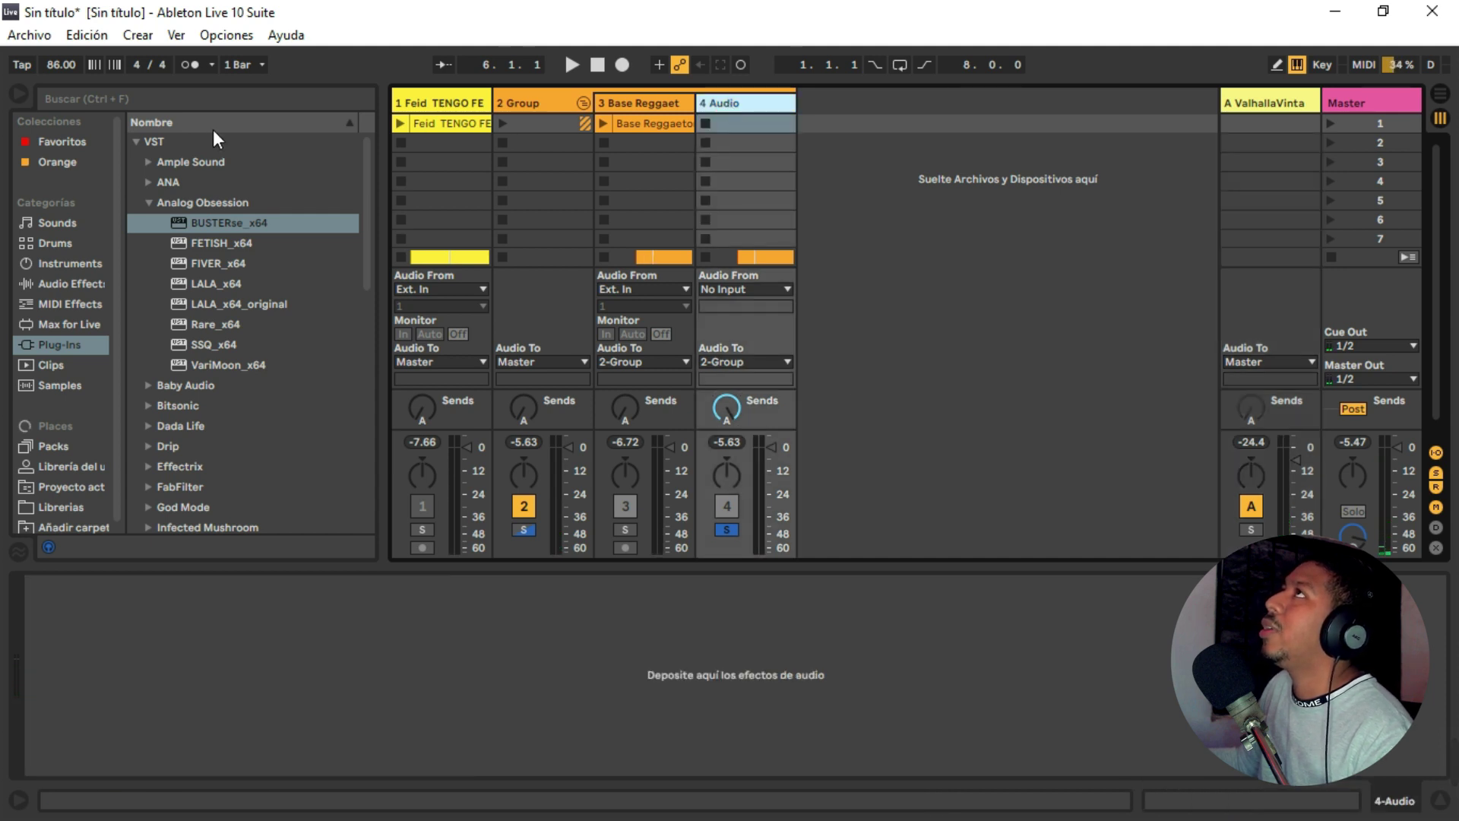
click(216, 98)
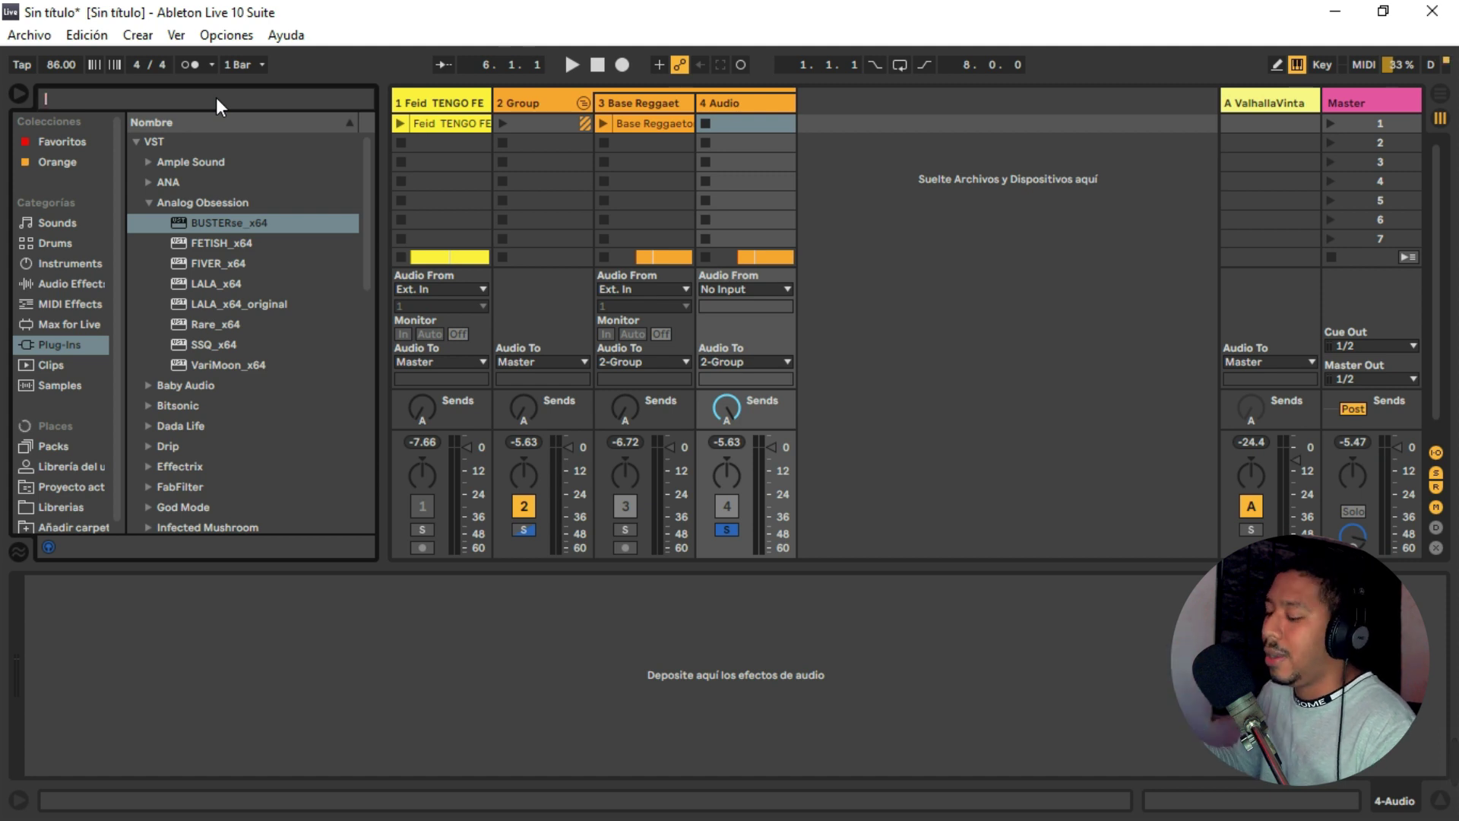
text(Auto)
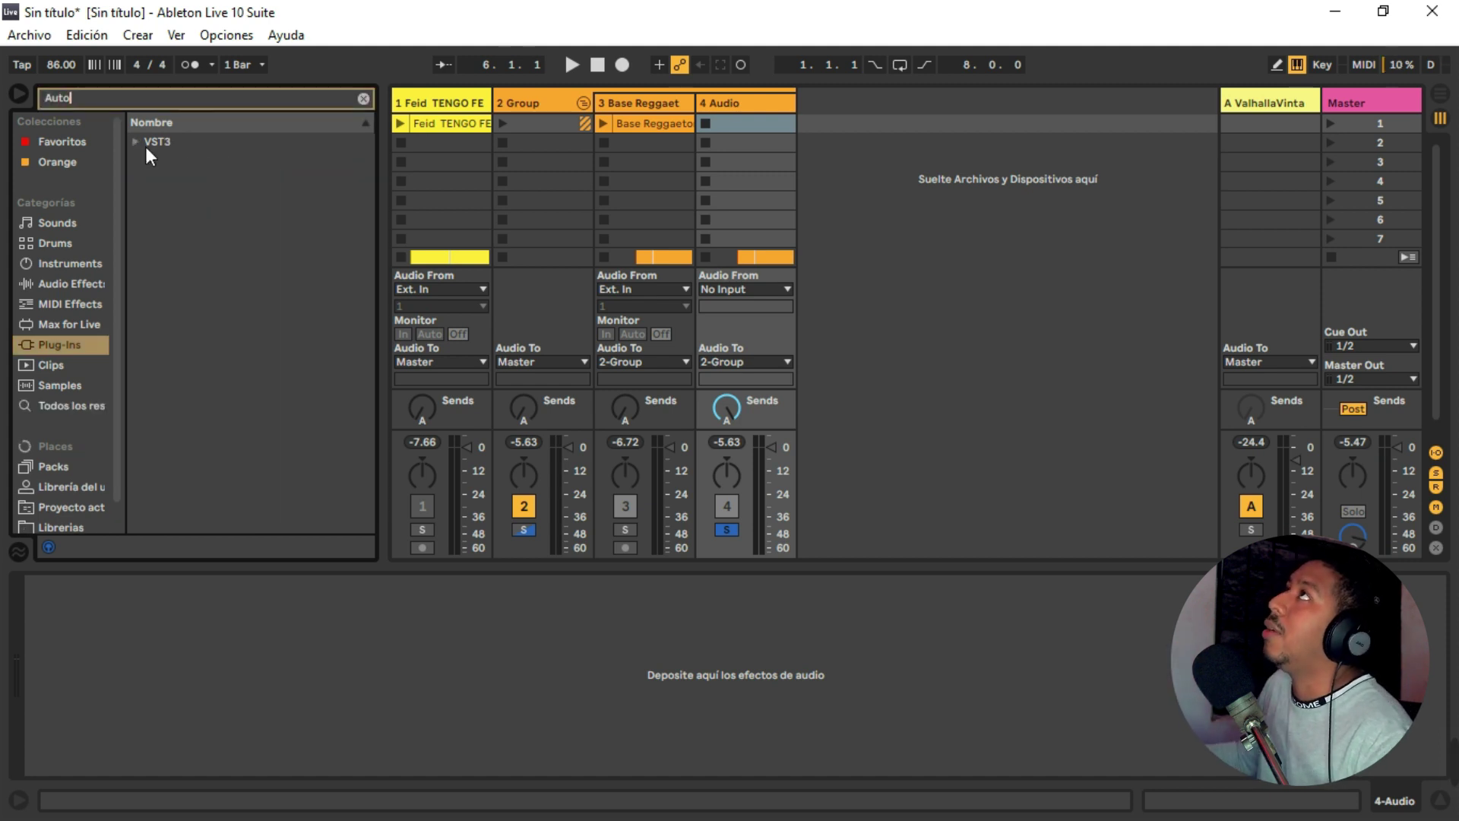
click(136, 145)
click(149, 161)
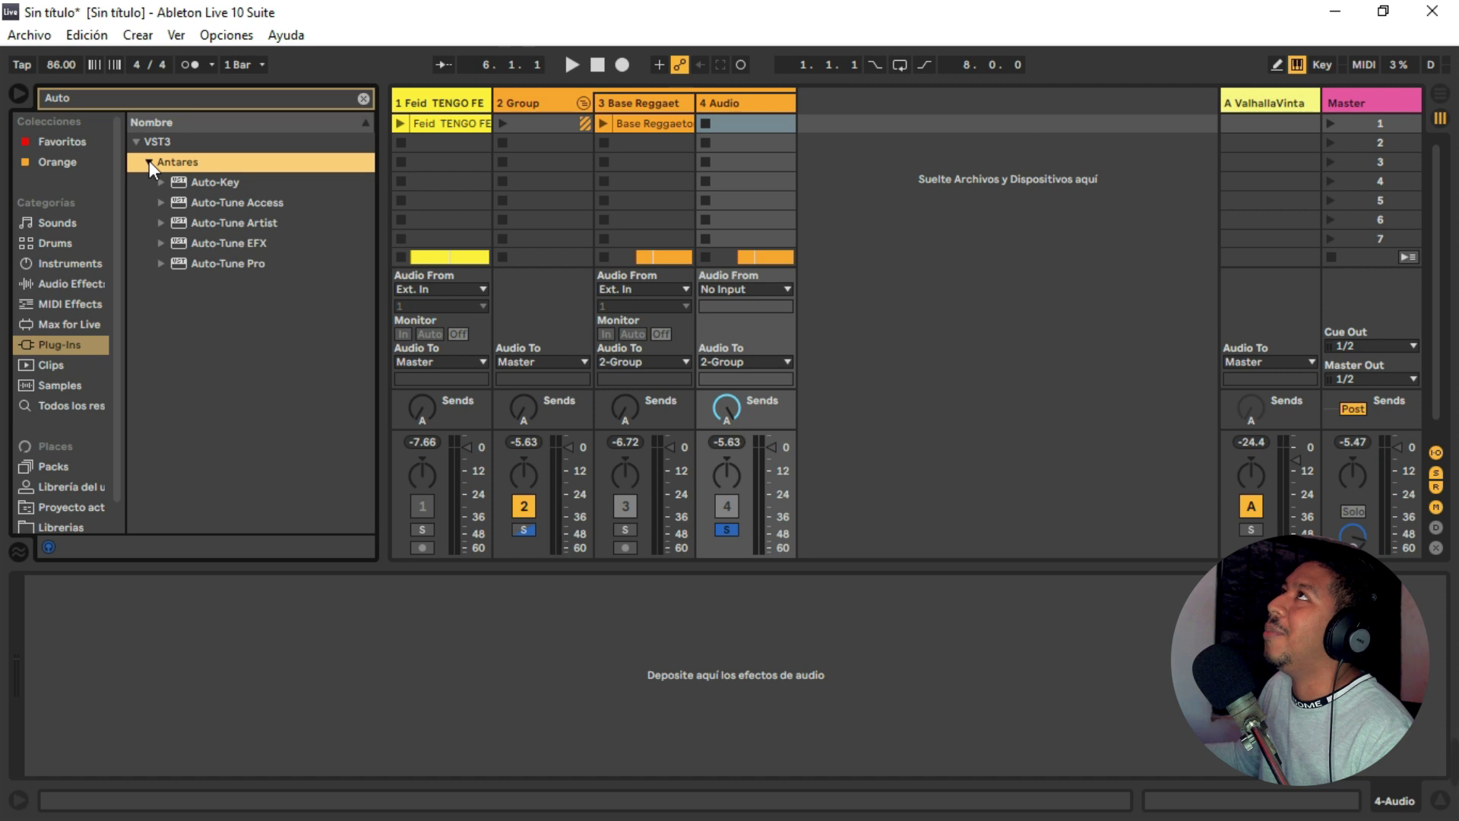
click(161, 222)
drag(169, 223, 742, 103)
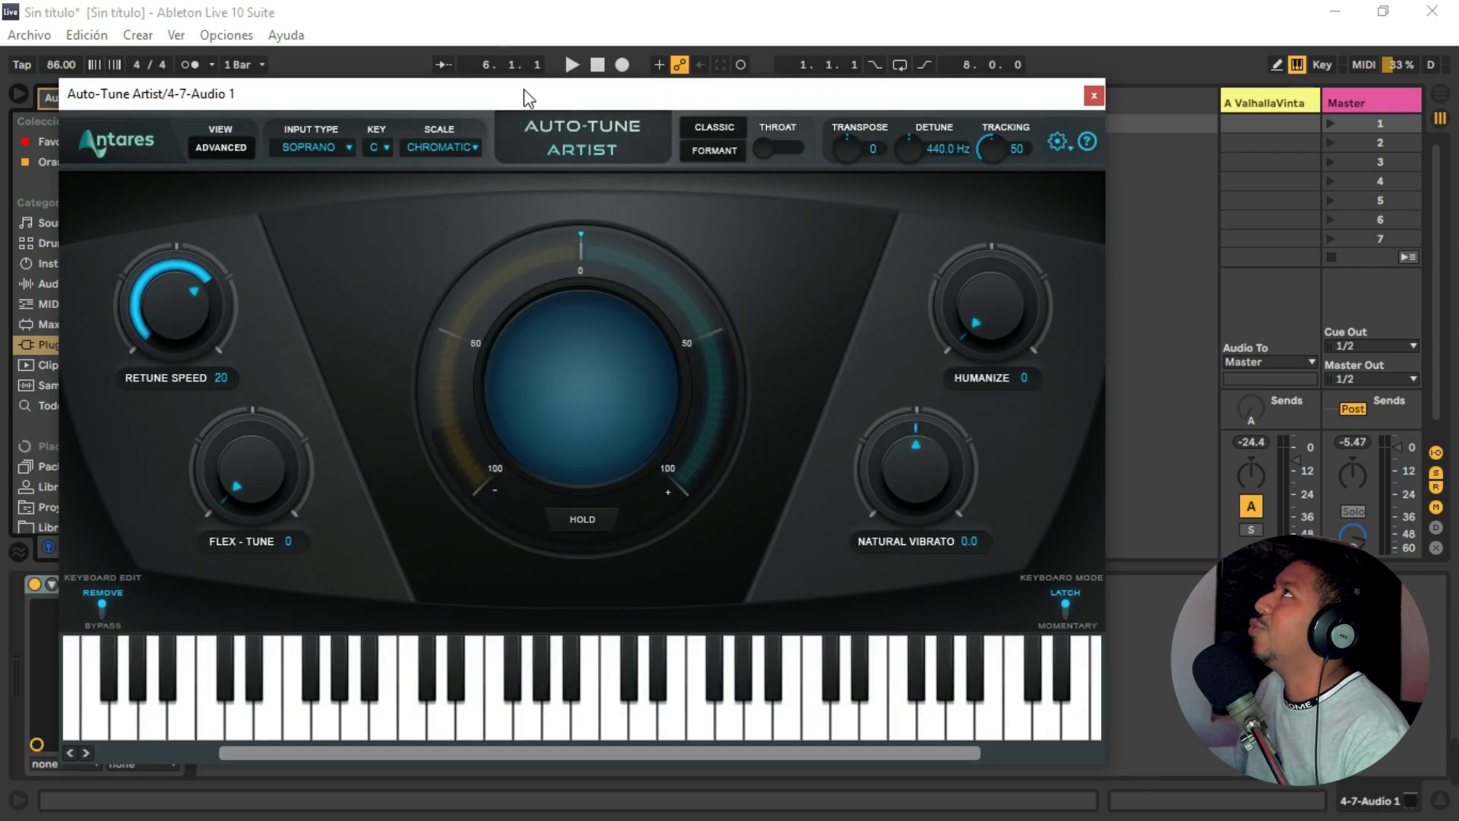
drag(528, 92, 617, 92)
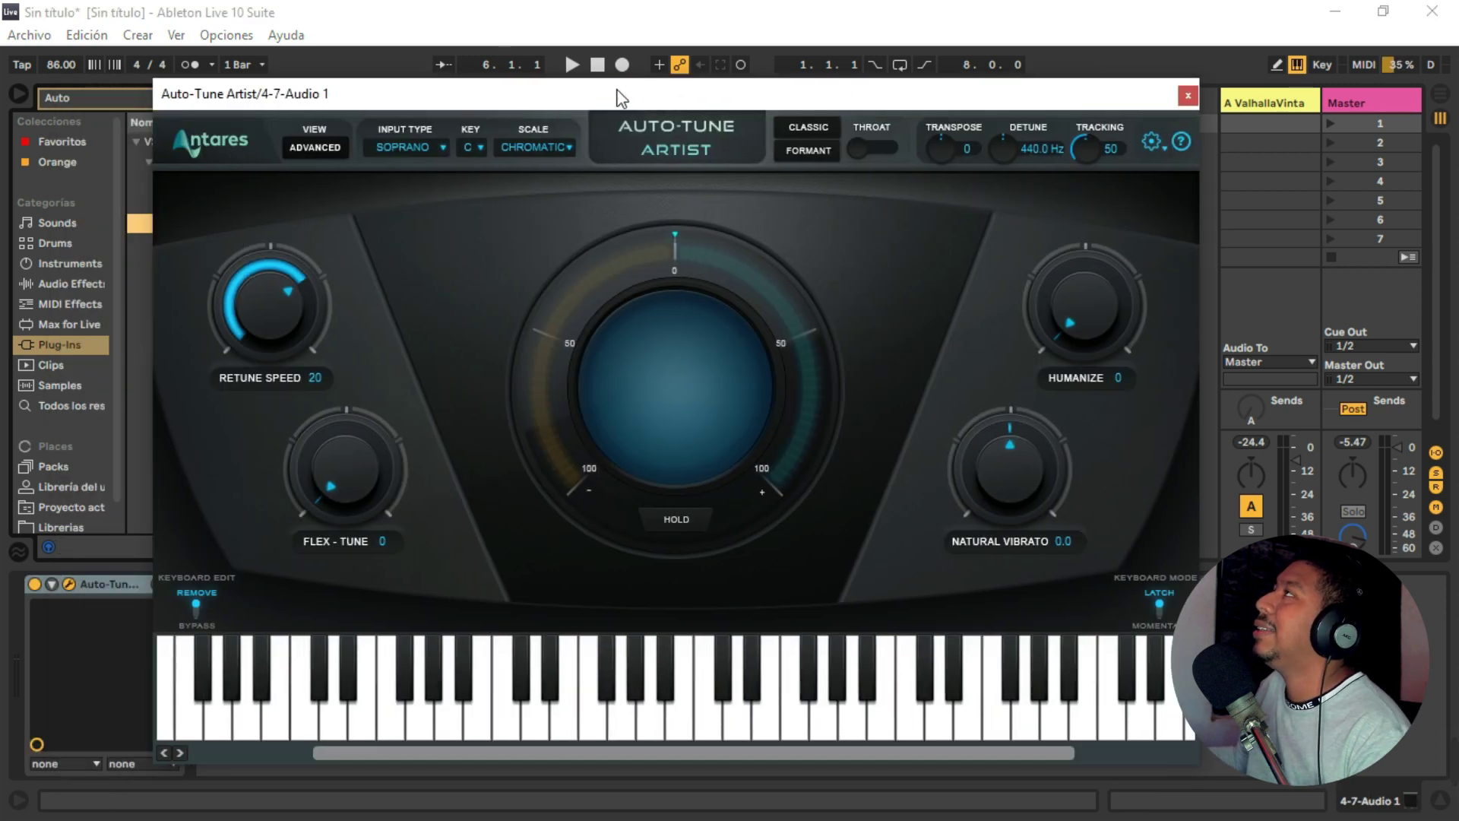
click(484, 147)
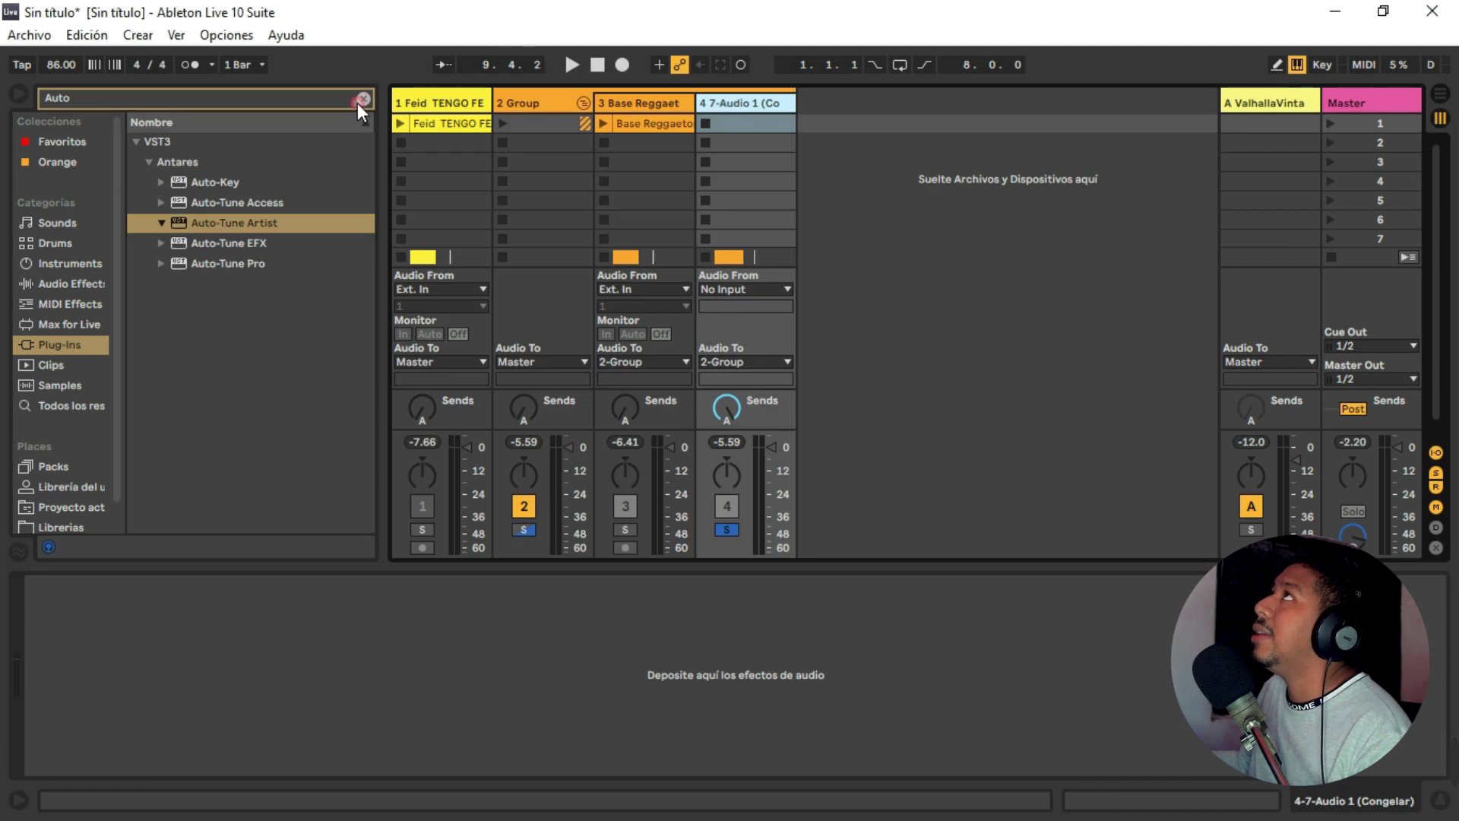
click(358, 102)
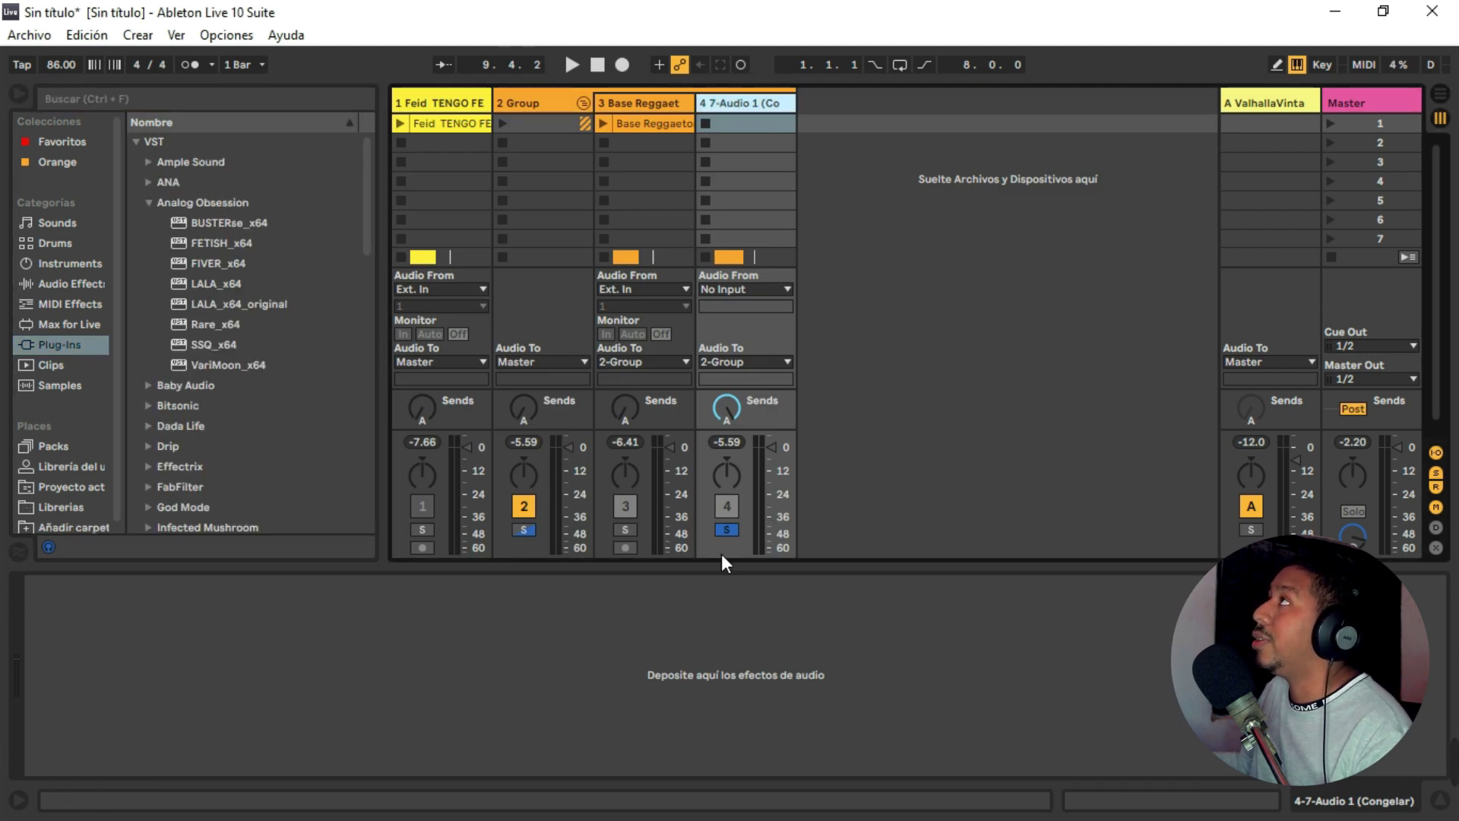
Audition the processed vocal on its own, and unsolo it to hear it together with the instrumental.
key(space)
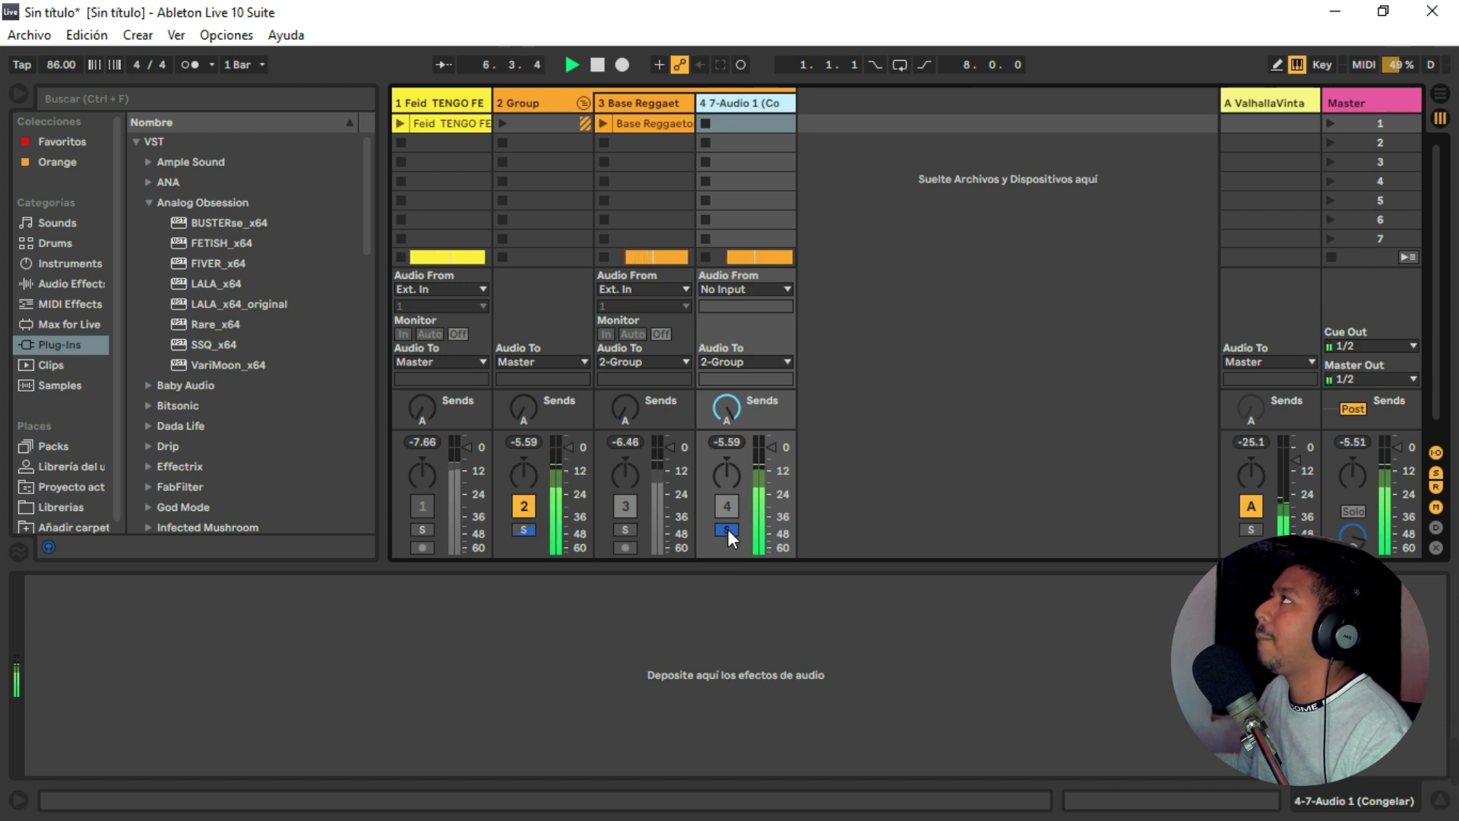
key(space)
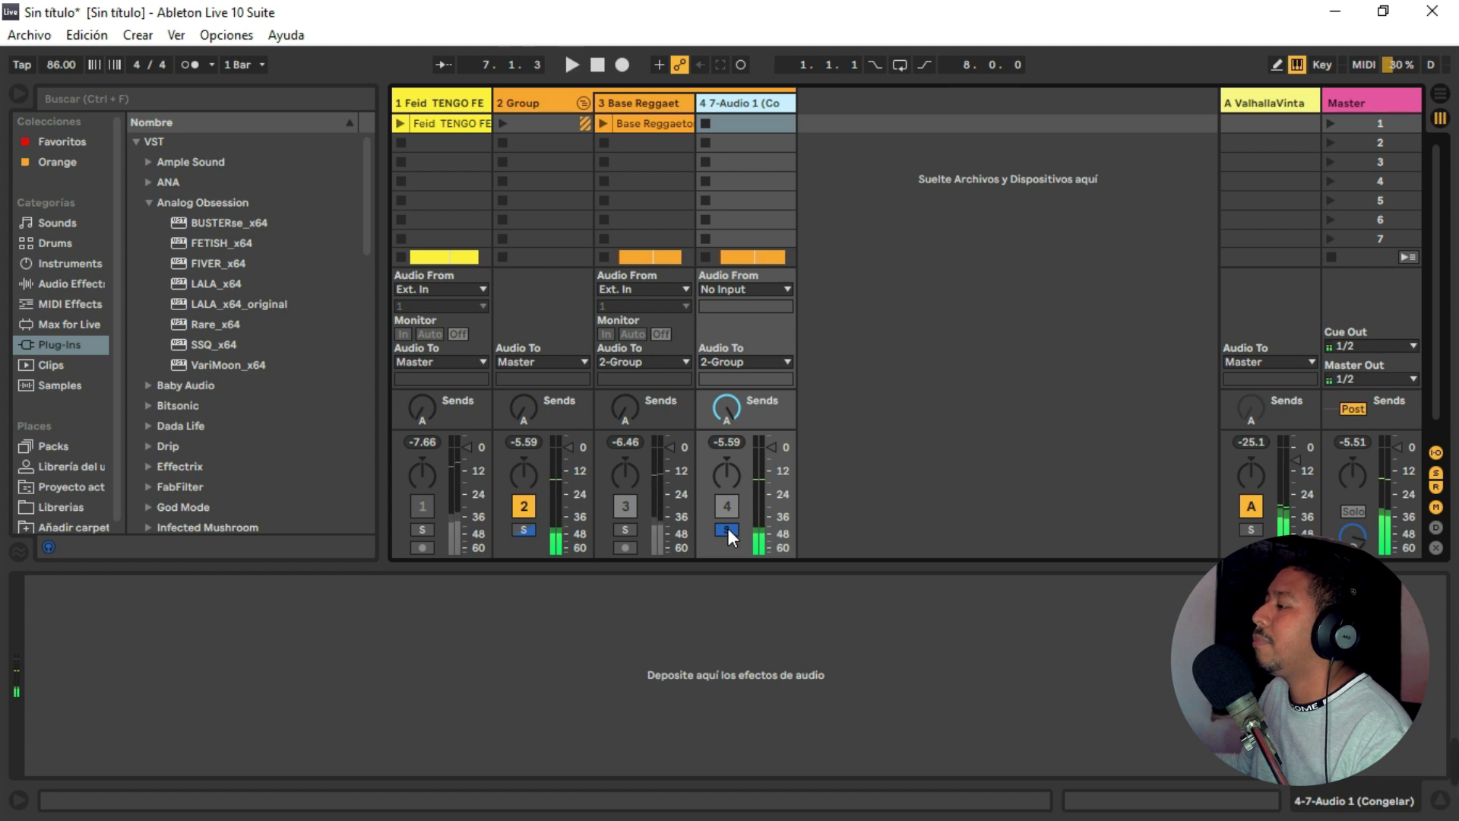
click(727, 530)
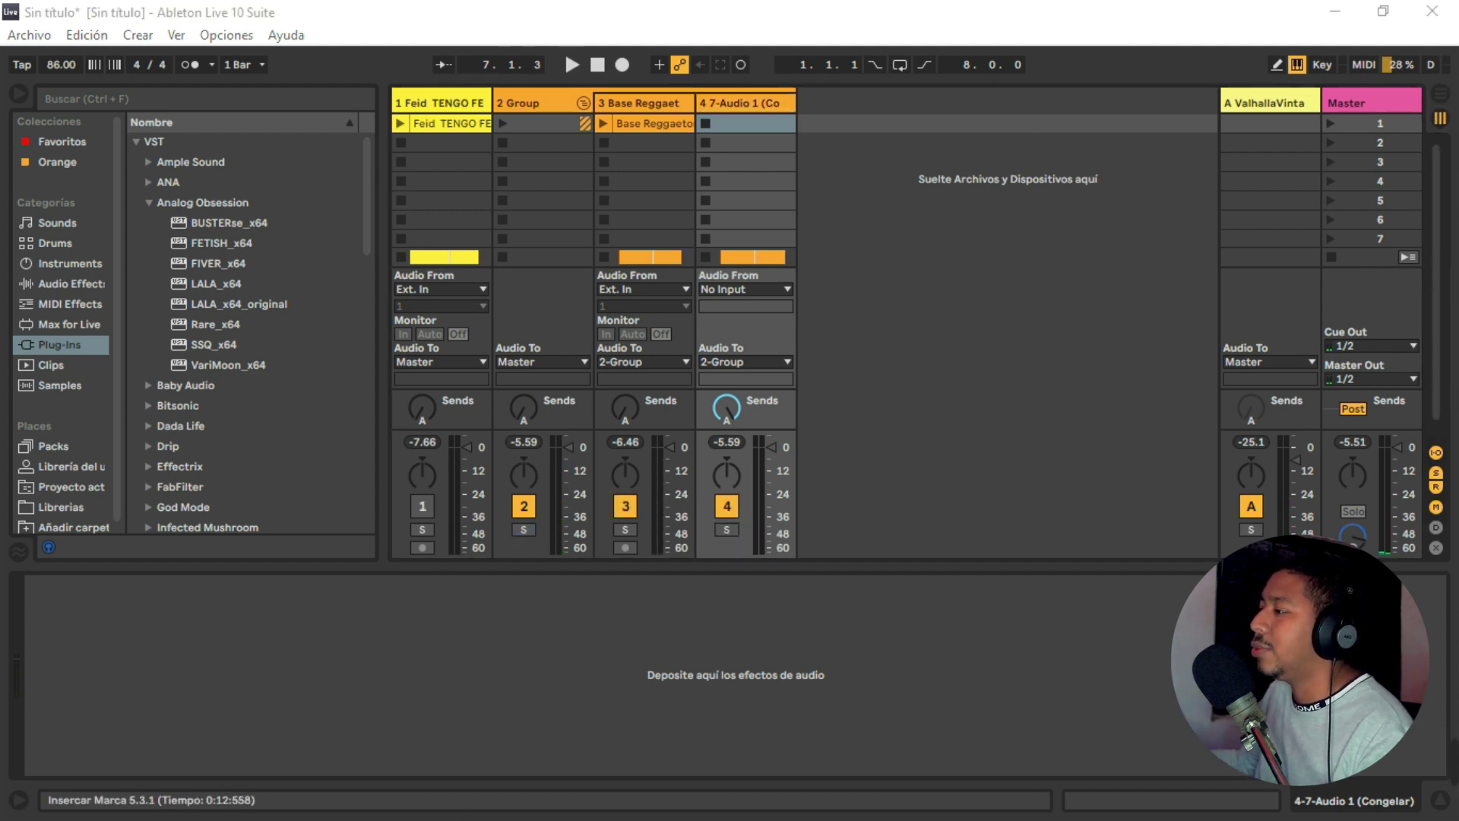
key(space)
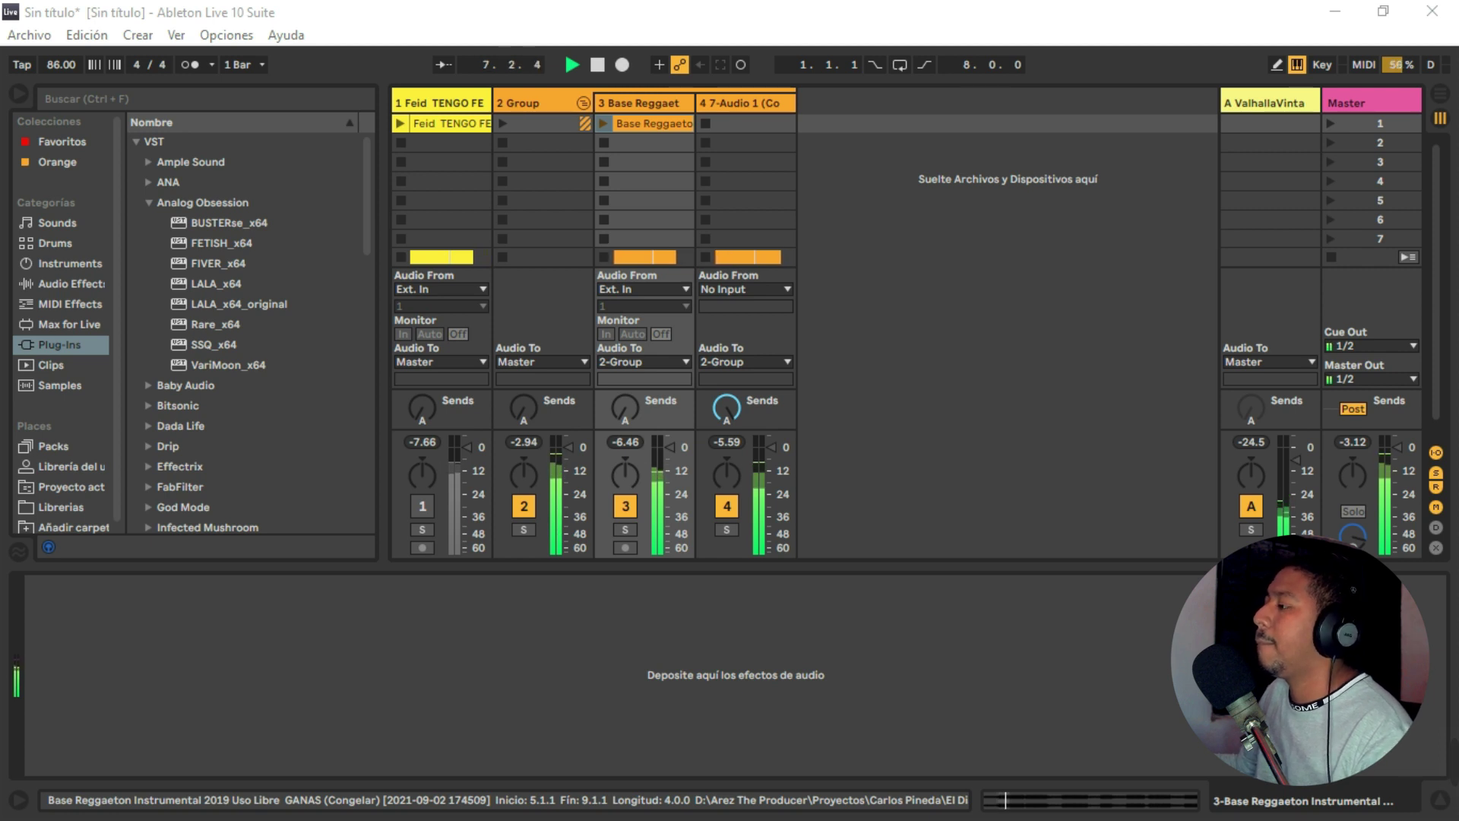
key(space)
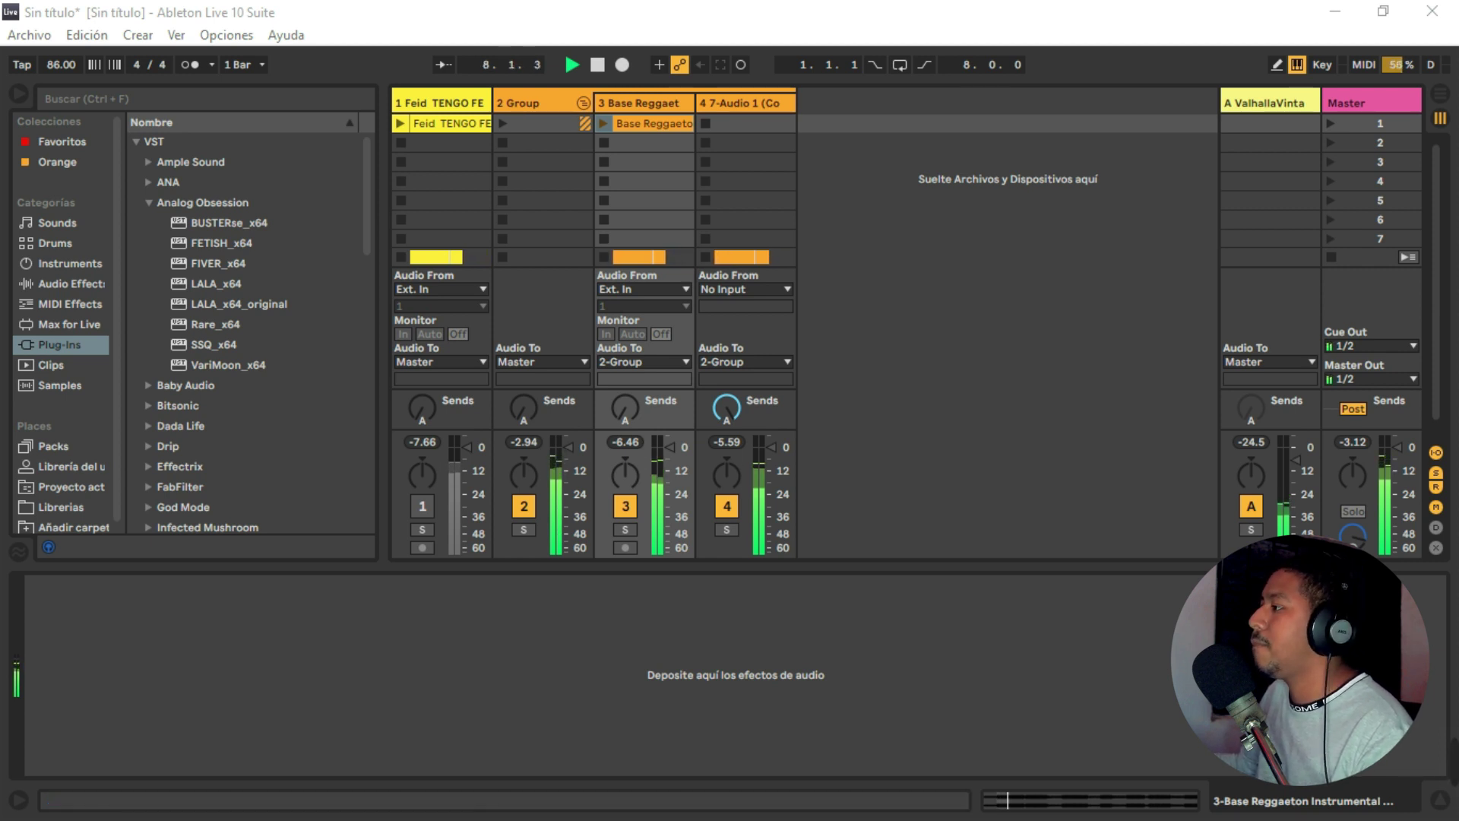
Compare the mix with the reference by playing the Feid track soloed and switching the solo to 2 Group.
click(424, 530)
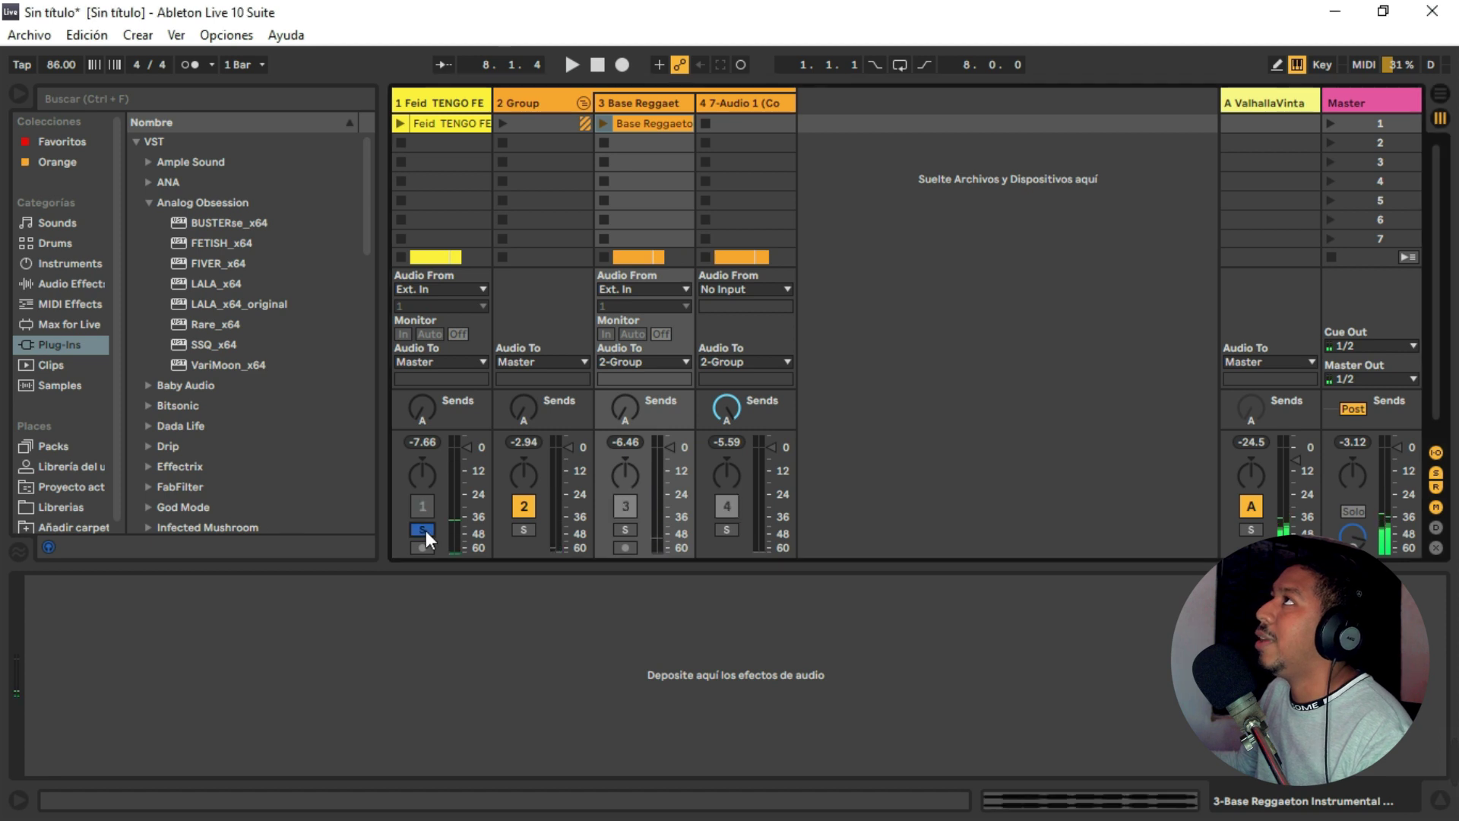
key(space)
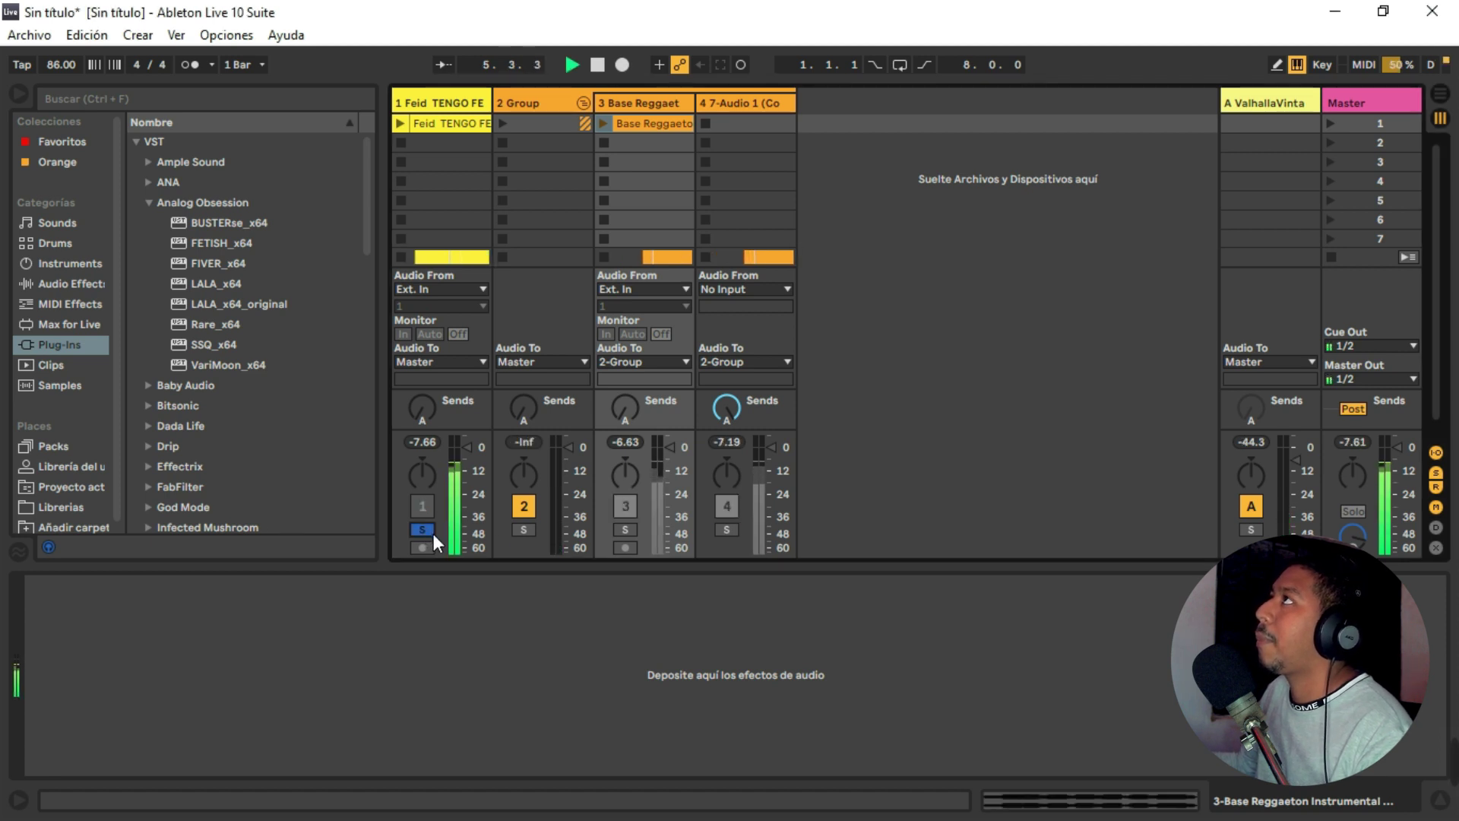
click(522, 529)
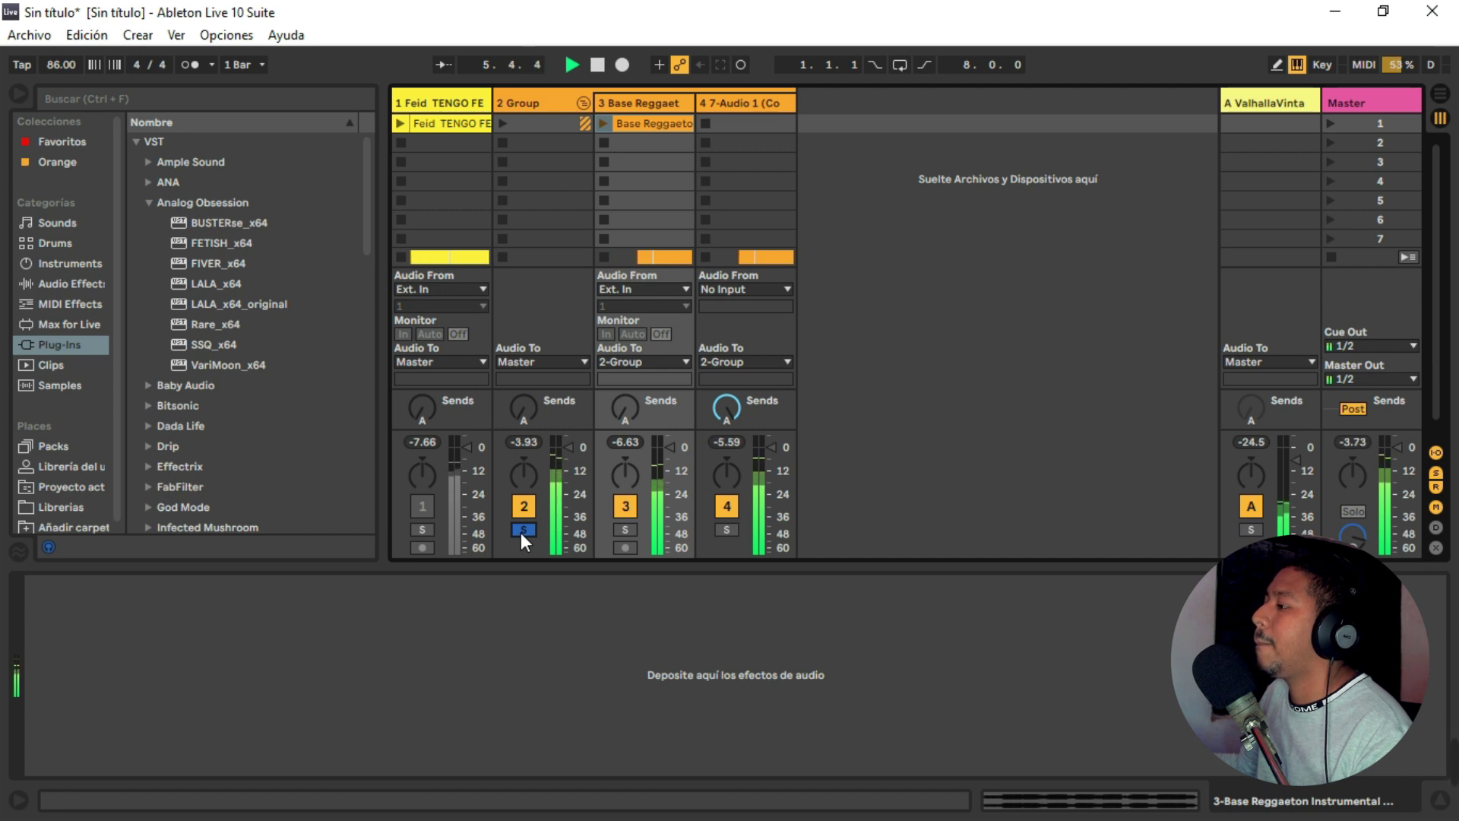
key(space)
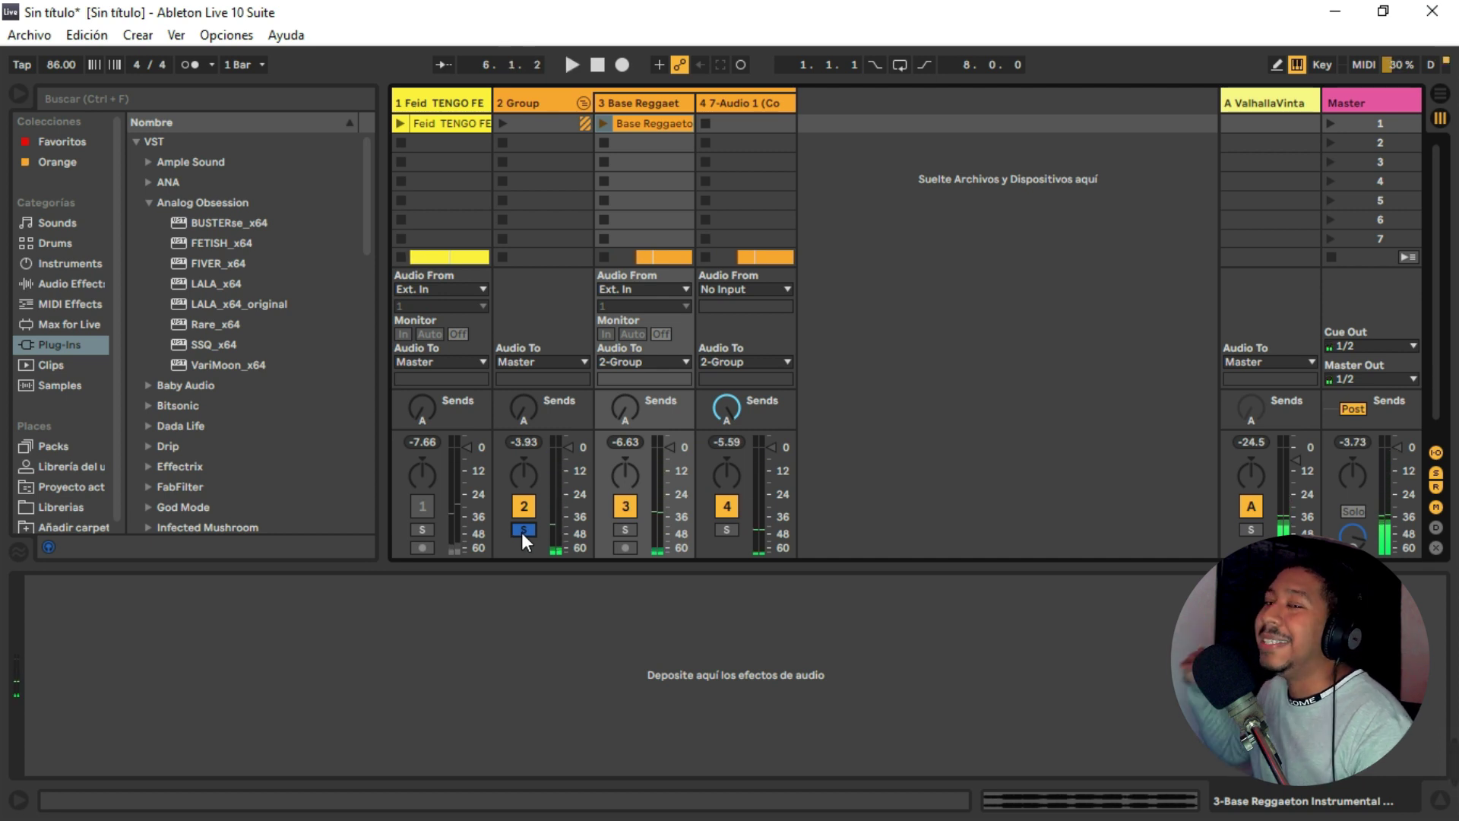